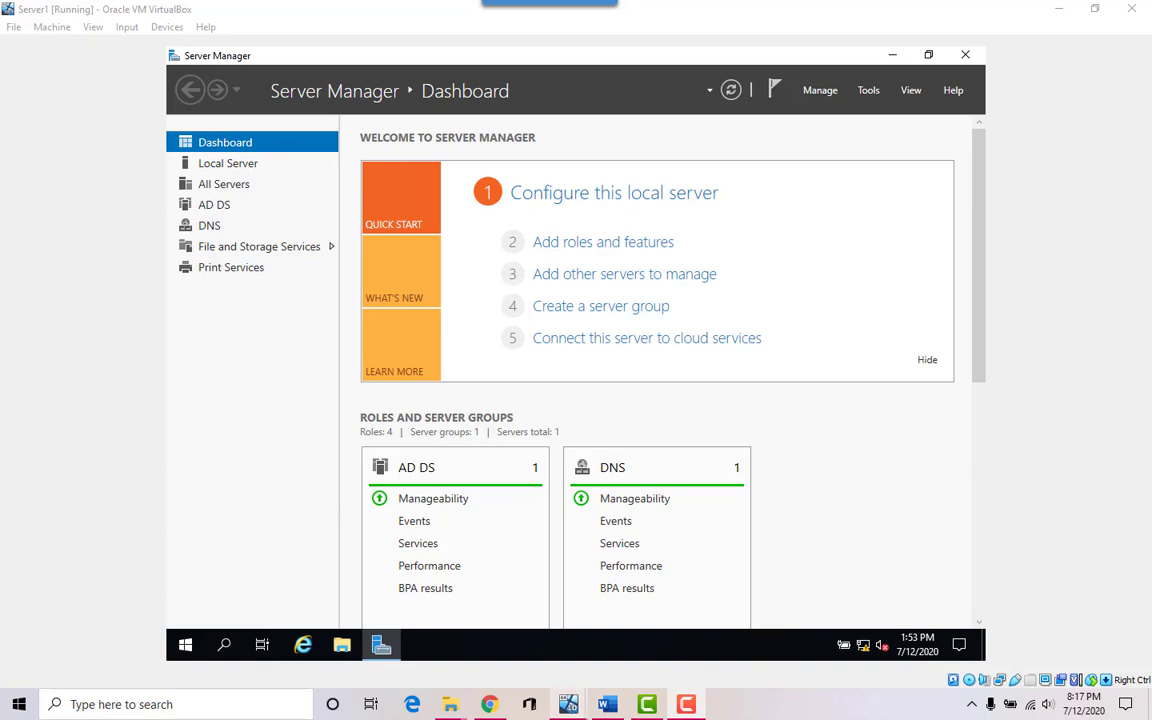
# - Bring the Windows10 VM to the front, browse its Start apps, and search for 'powe'
pyautogui.moveTo(568, 704)
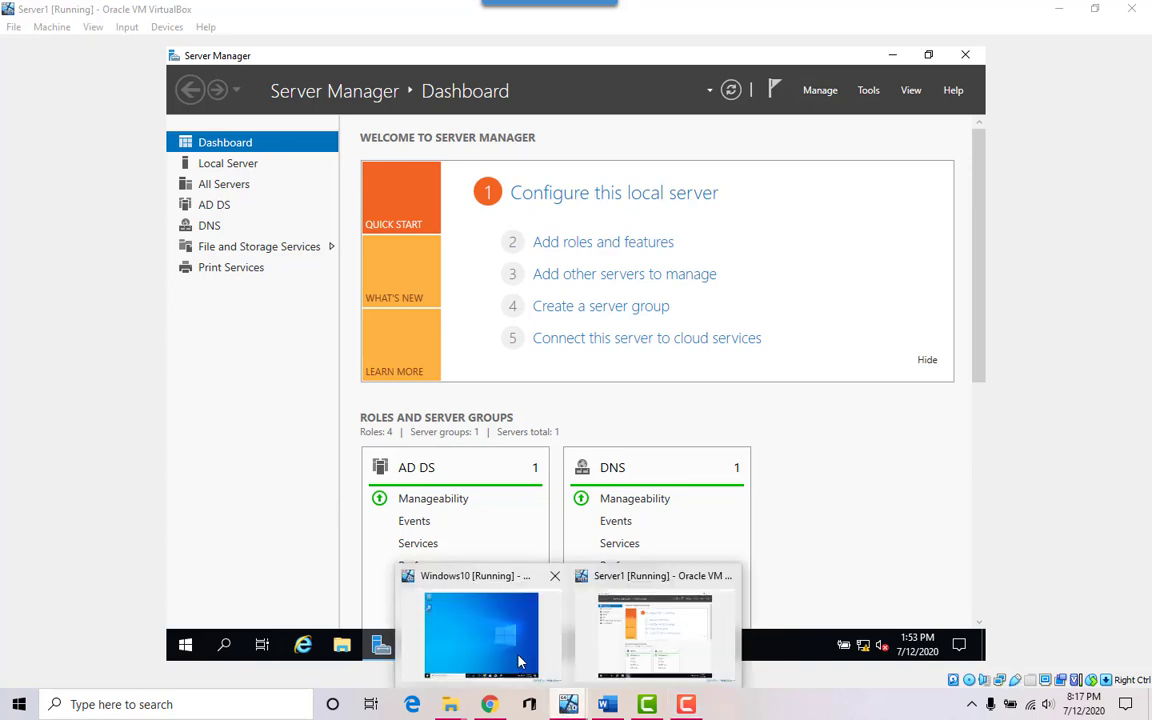
pyautogui.click(528, 666)
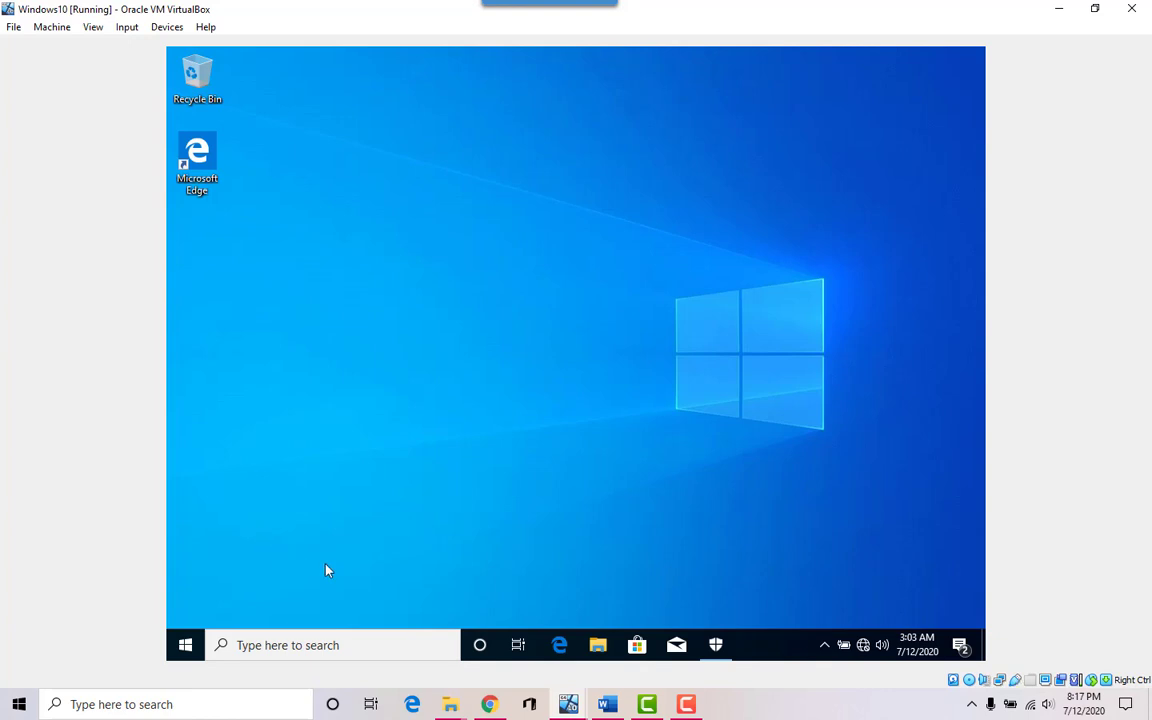
pyautogui.click(310, 645)
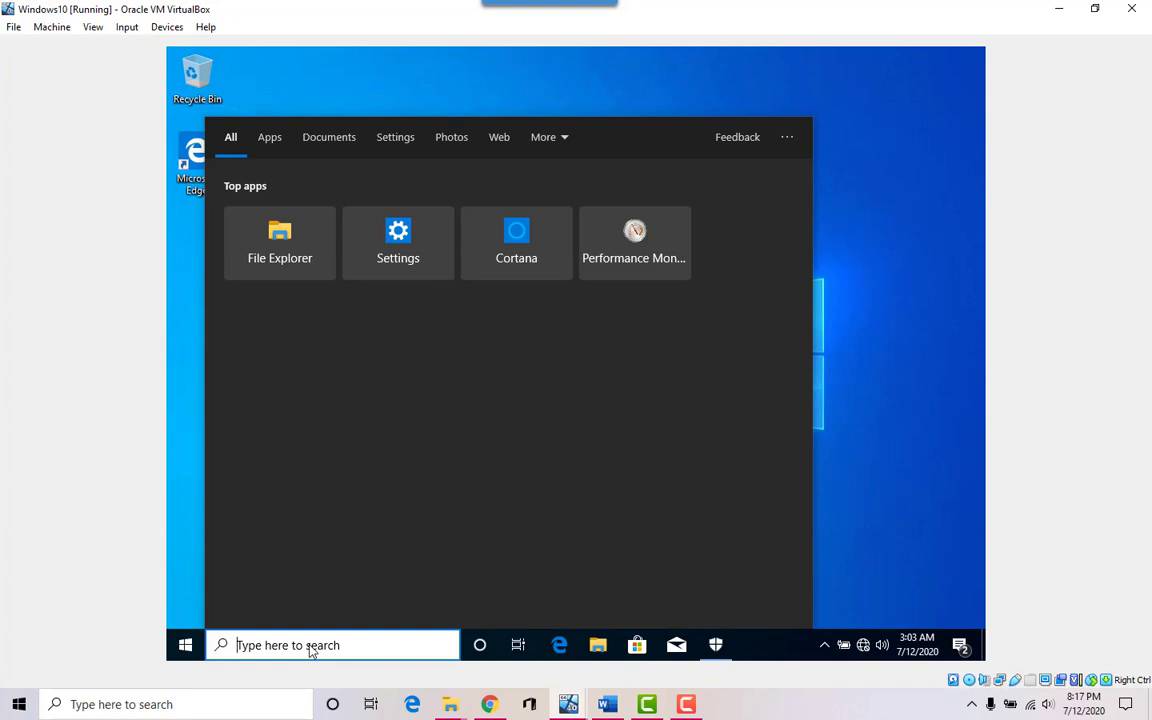
pyautogui.click(191, 637)
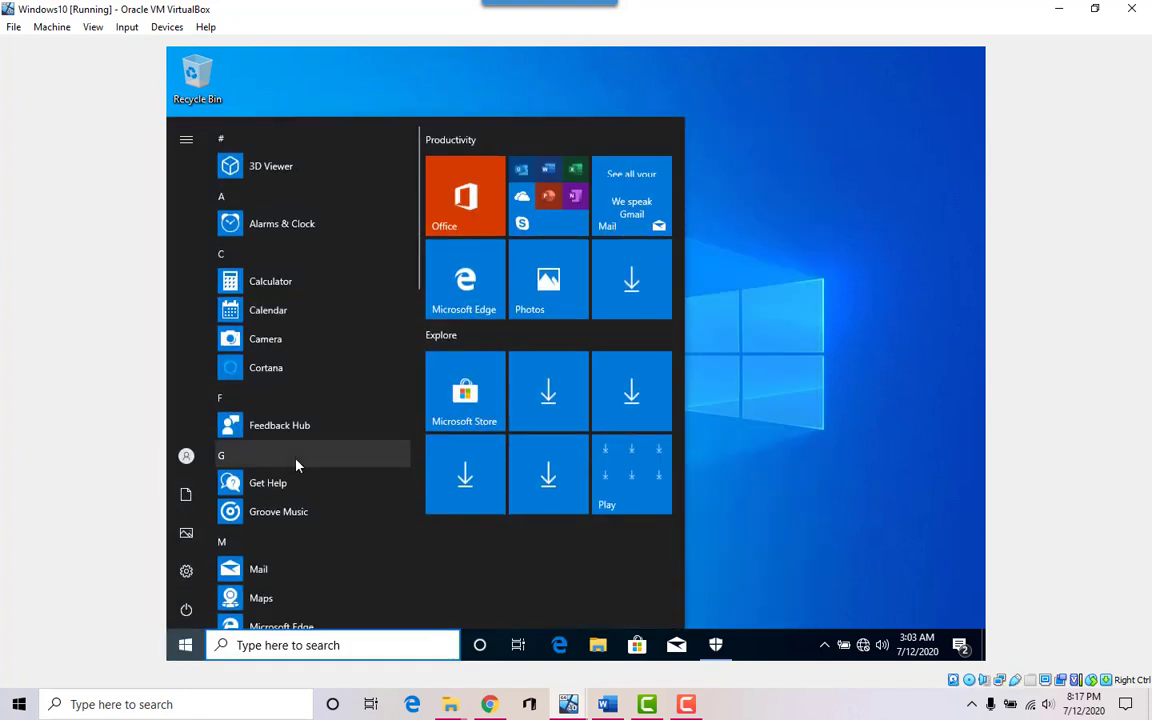
pyautogui.scroll(-3, 296, 465)
pyautogui.scroll(-10, 296, 465)
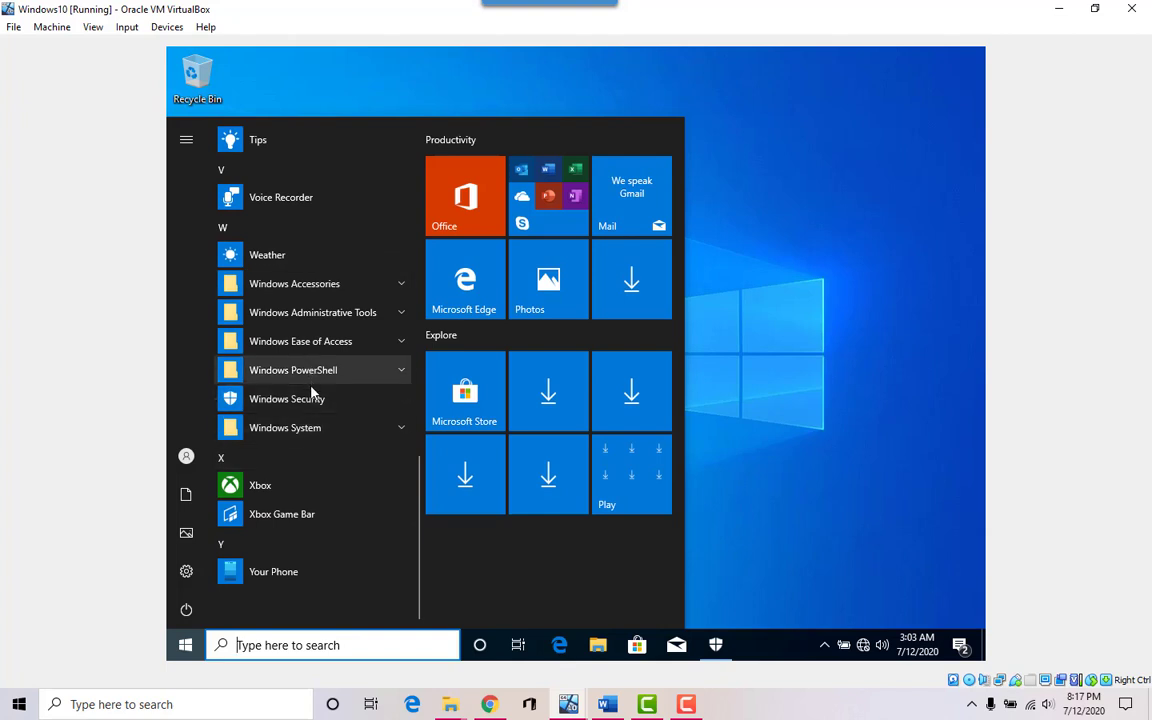
pyautogui.click(342, 648)
pyautogui.write('powe')
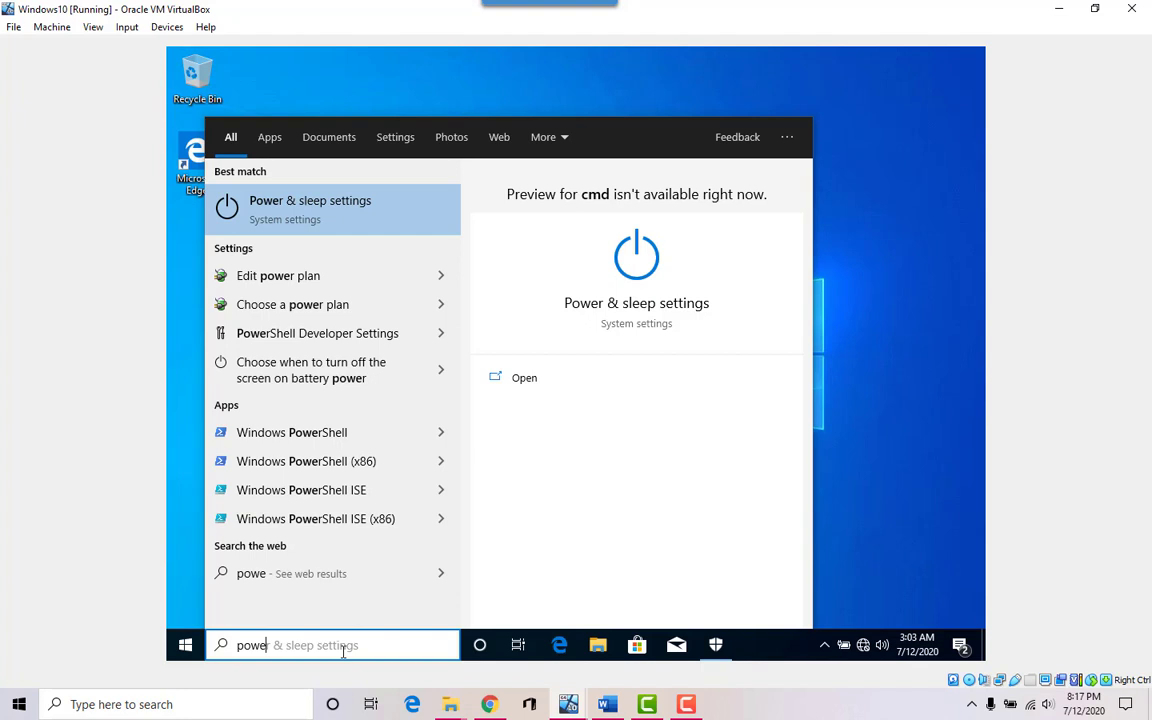
# - Launch Windows PowerShell and ping 192.168.1.100, getting all four replies with 0% loss
pyautogui.click(341, 433)
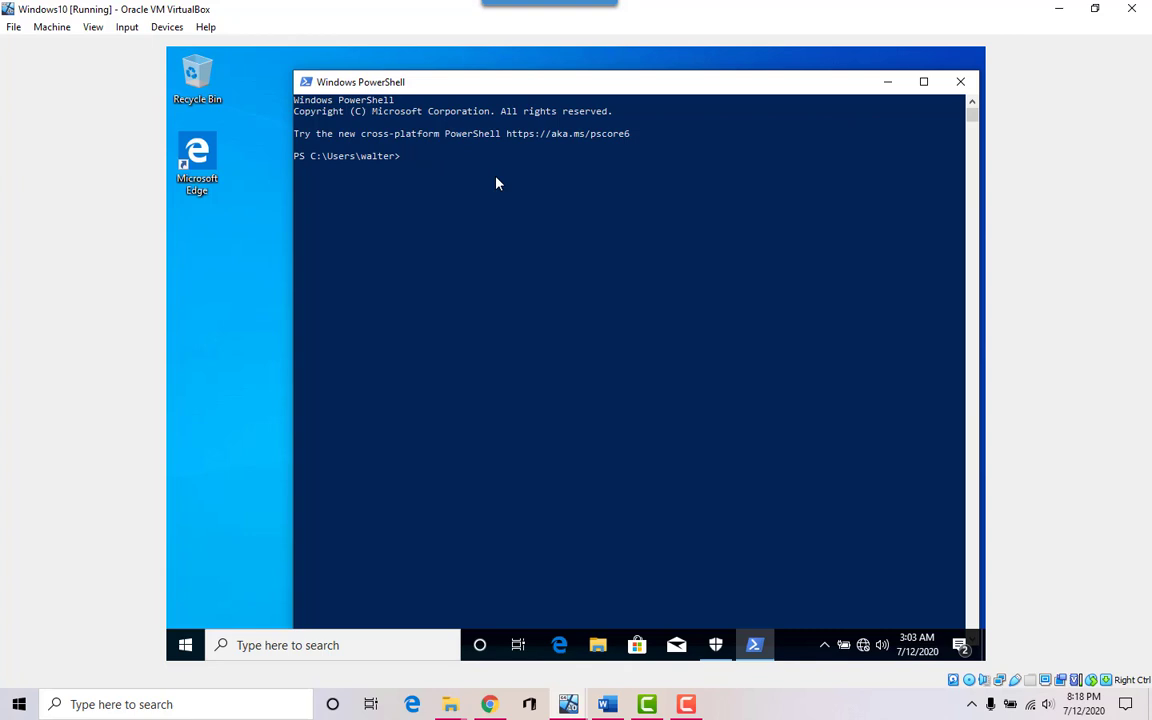
pyautogui.write('ping 192.168.1.100')
pyautogui.press('Return')
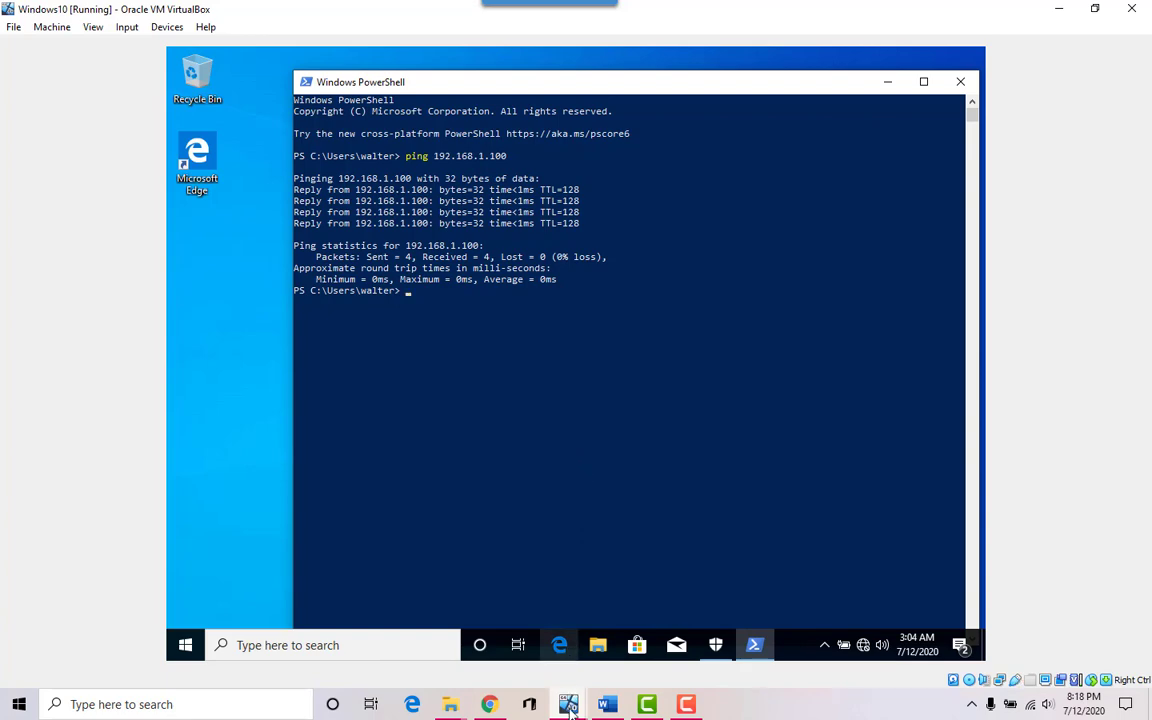
pyautogui.moveTo(569, 707)
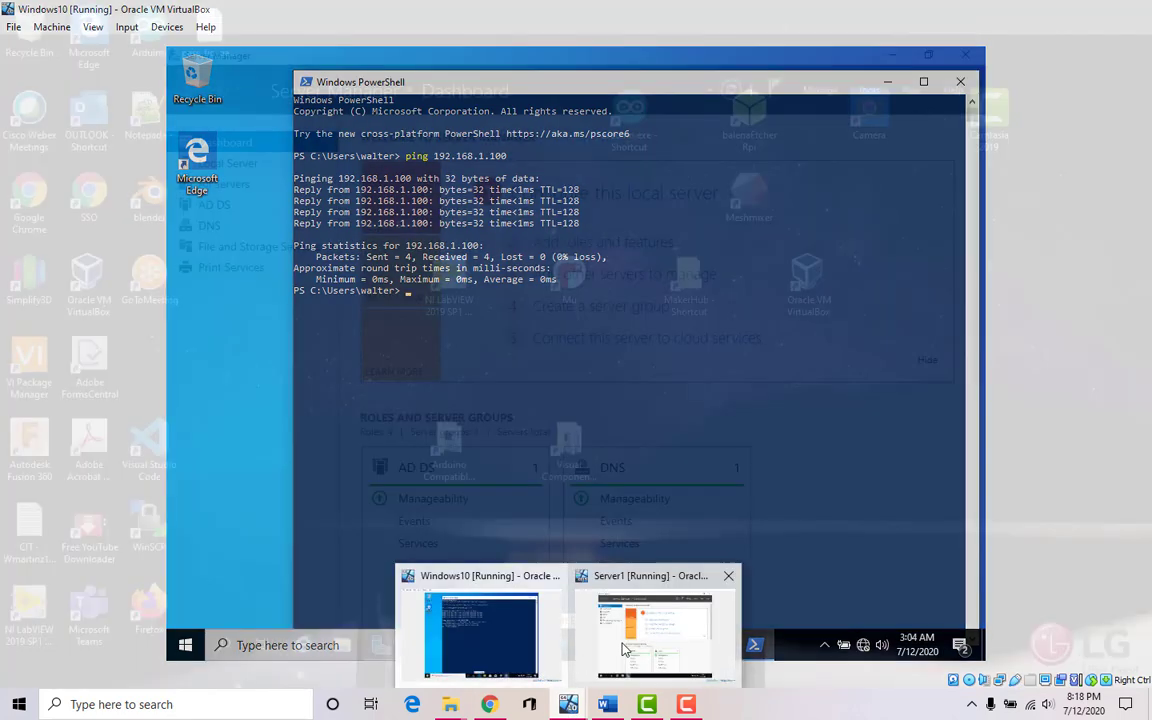
# - On Server1, search 'power' and launch Windows PowerShell ISE
pyautogui.click(640, 638)
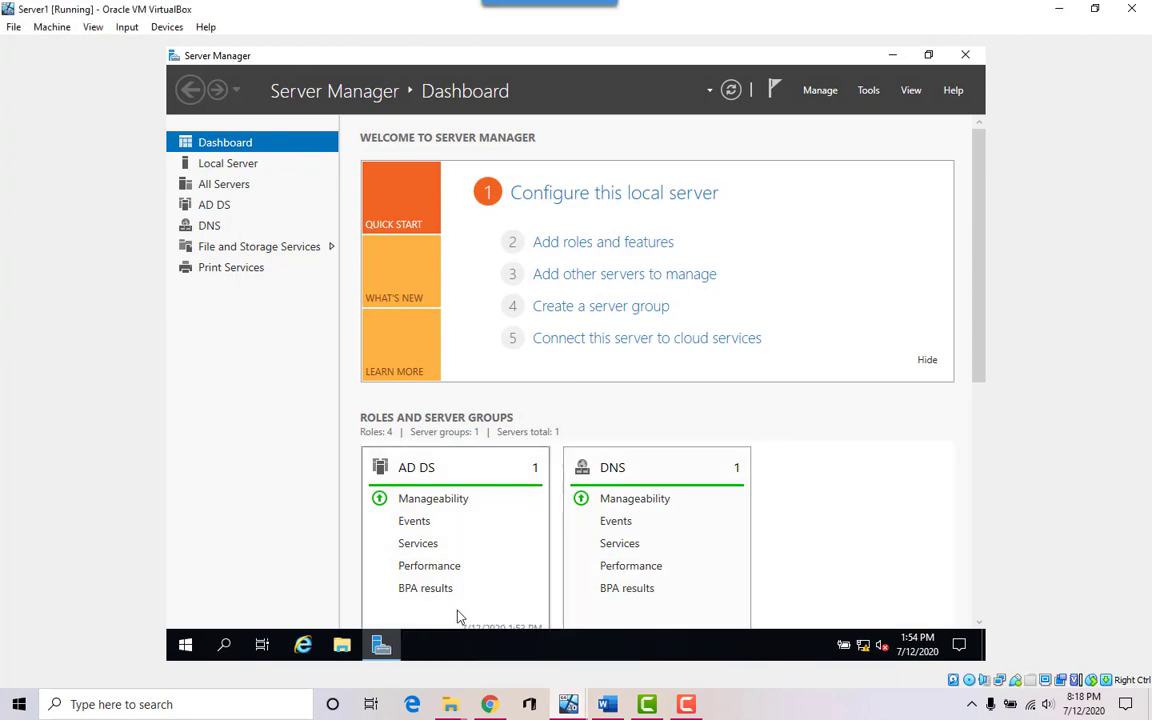
pyautogui.click(186, 648)
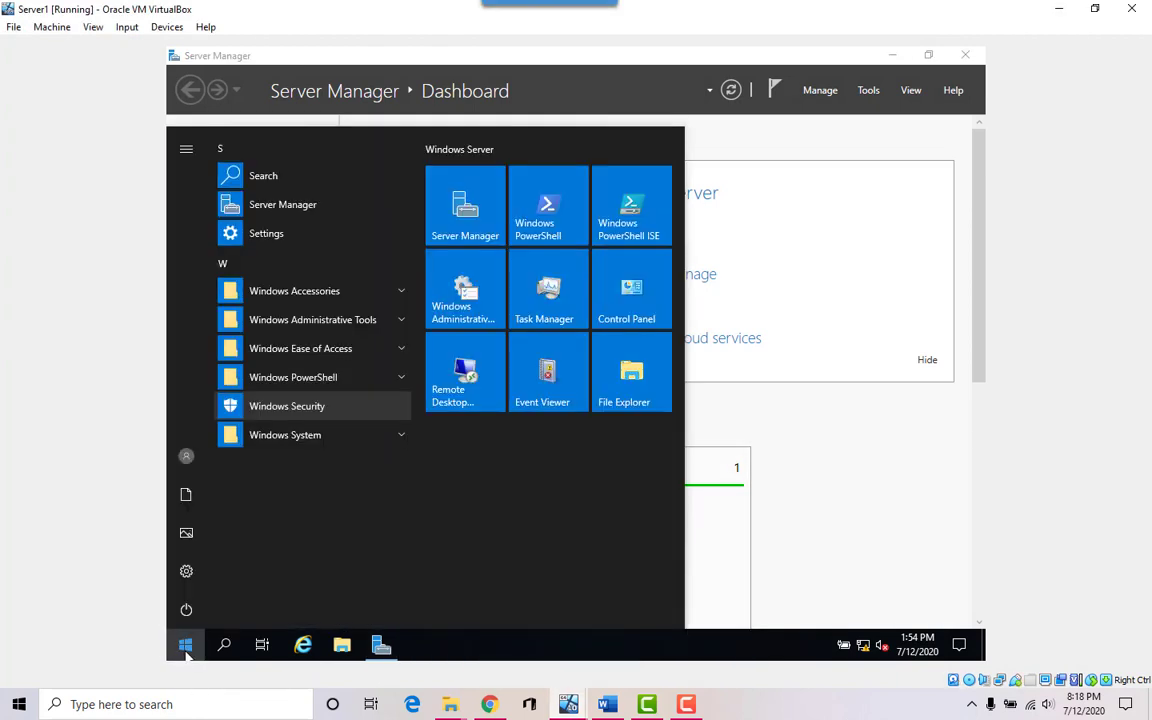
pyautogui.click(224, 648)
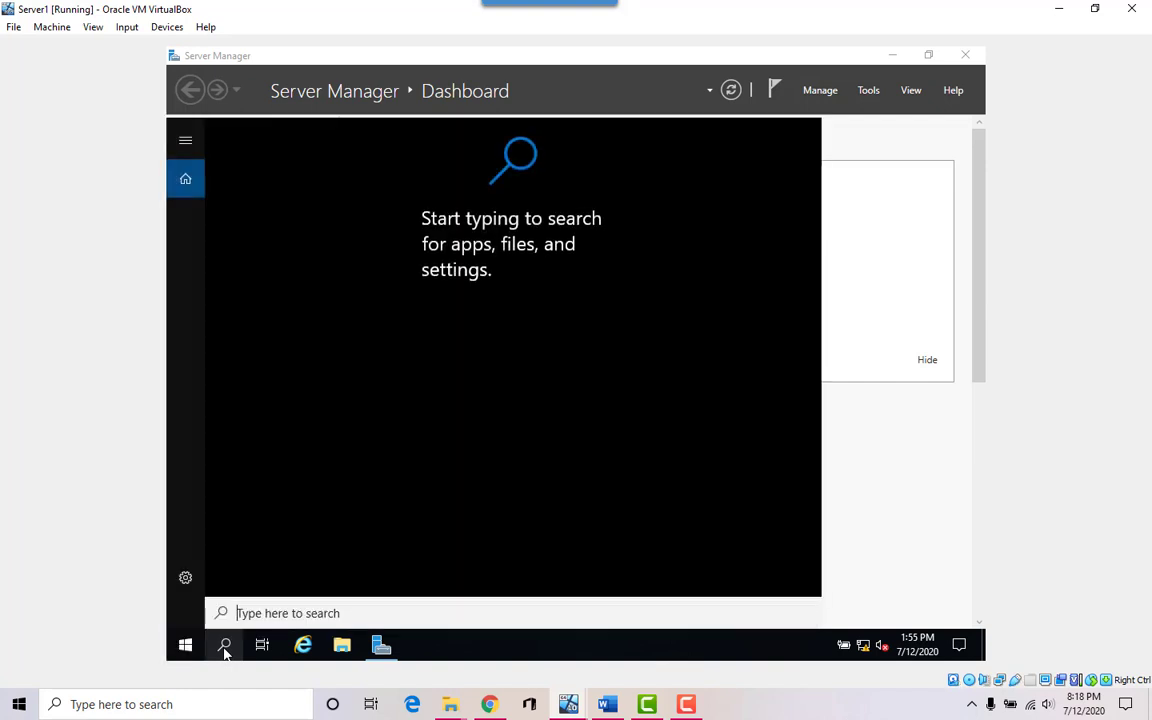
pyautogui.write('power')
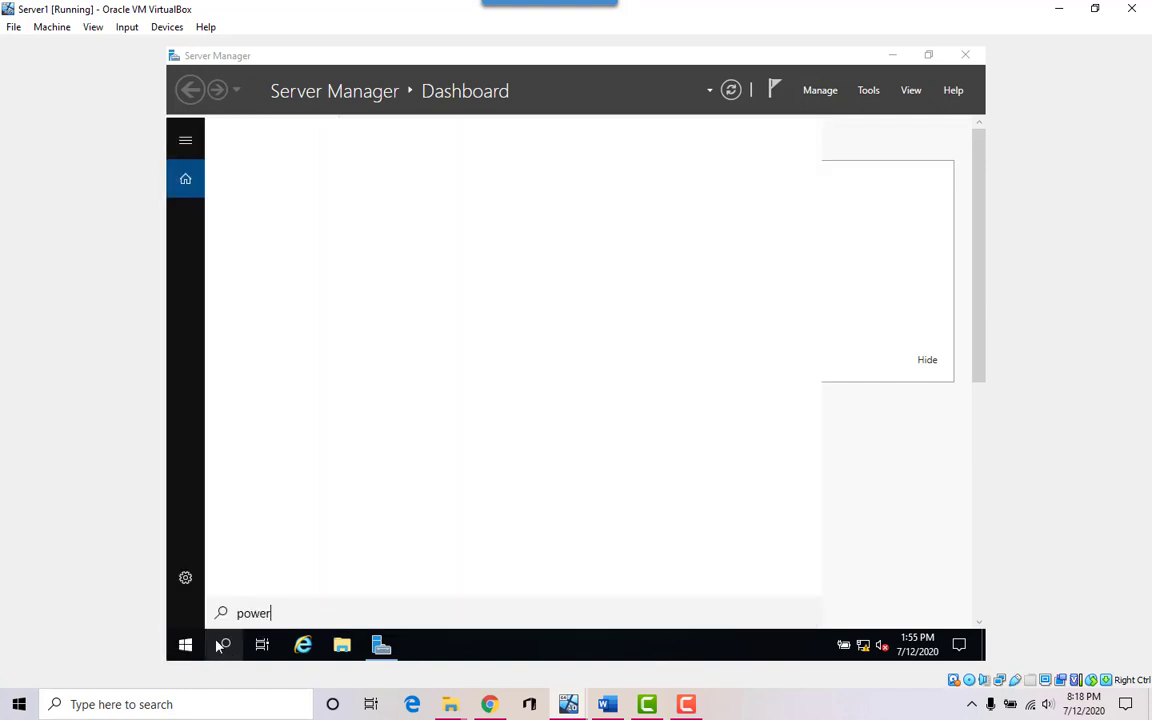
pyautogui.click(328, 278)
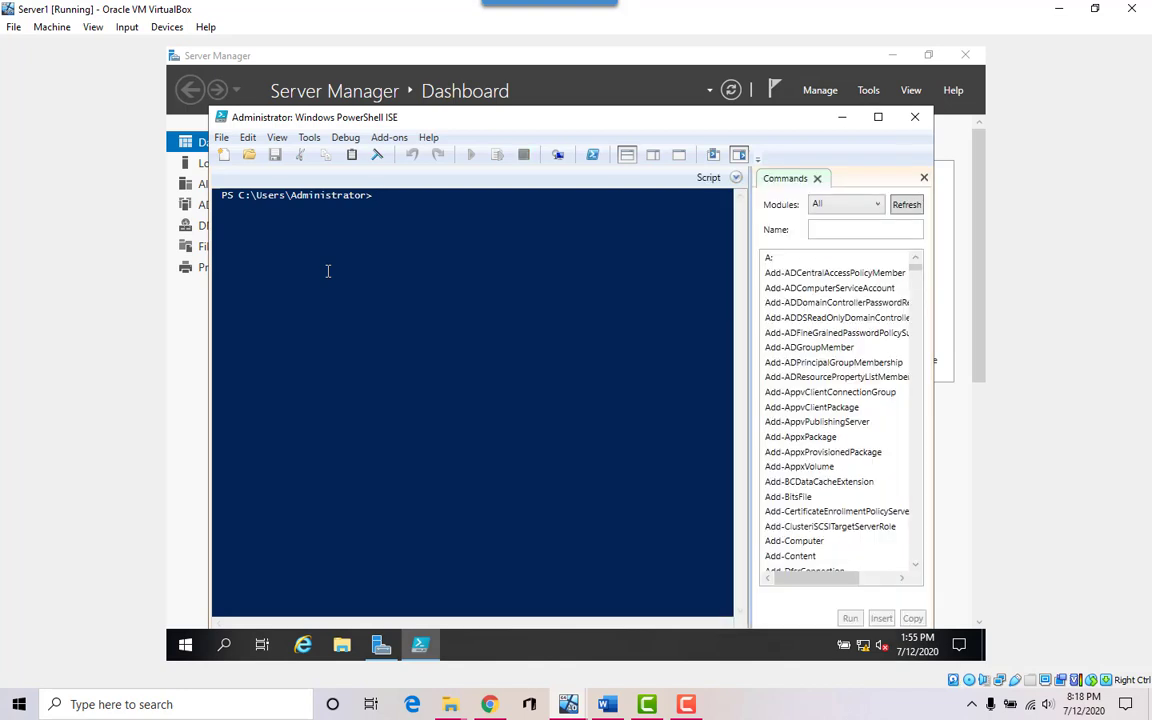
# - Run 'ping 192.168.1.101' in the ISE console; the requests time out
pyautogui.press('p')
pyautogui.press('n')
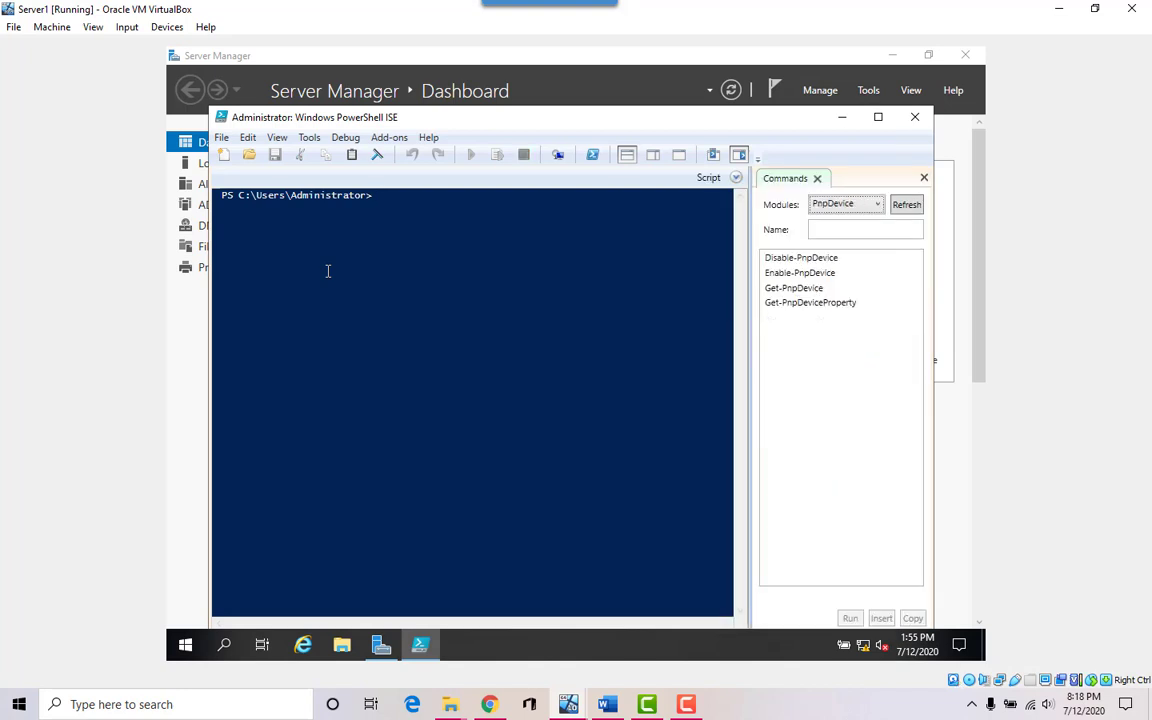
pyautogui.click(432, 221)
pyautogui.write('ping 192.168.1.')
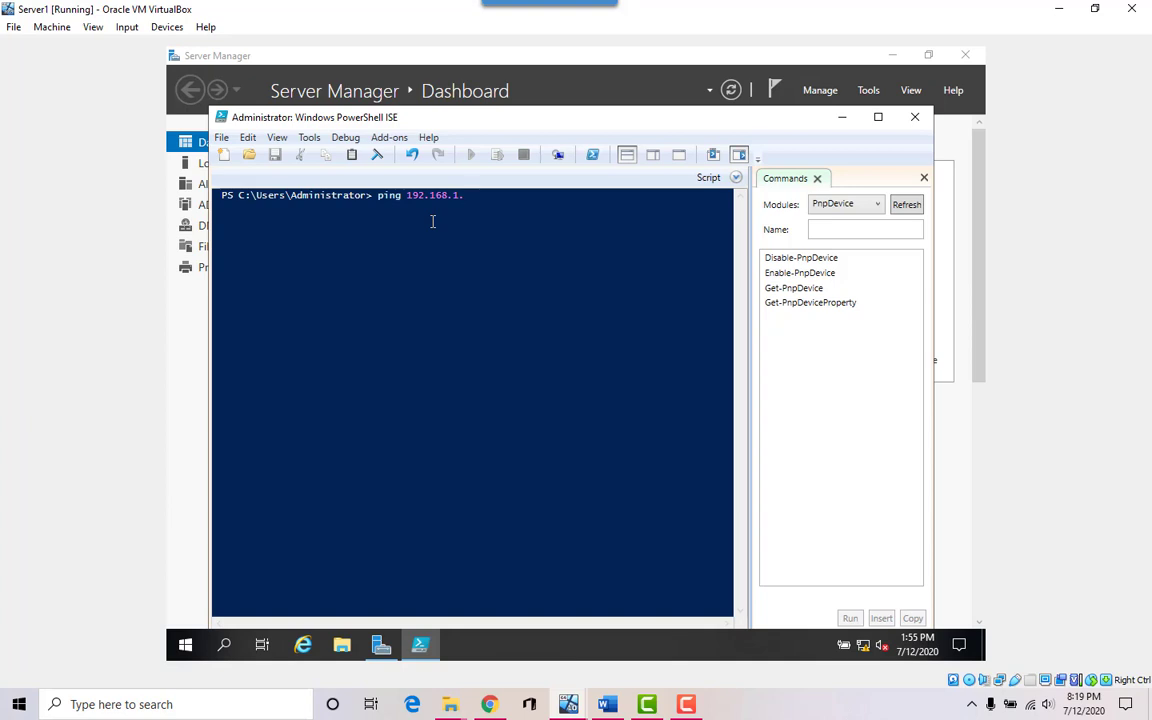
pyautogui.write('101')
pyautogui.press('Return')
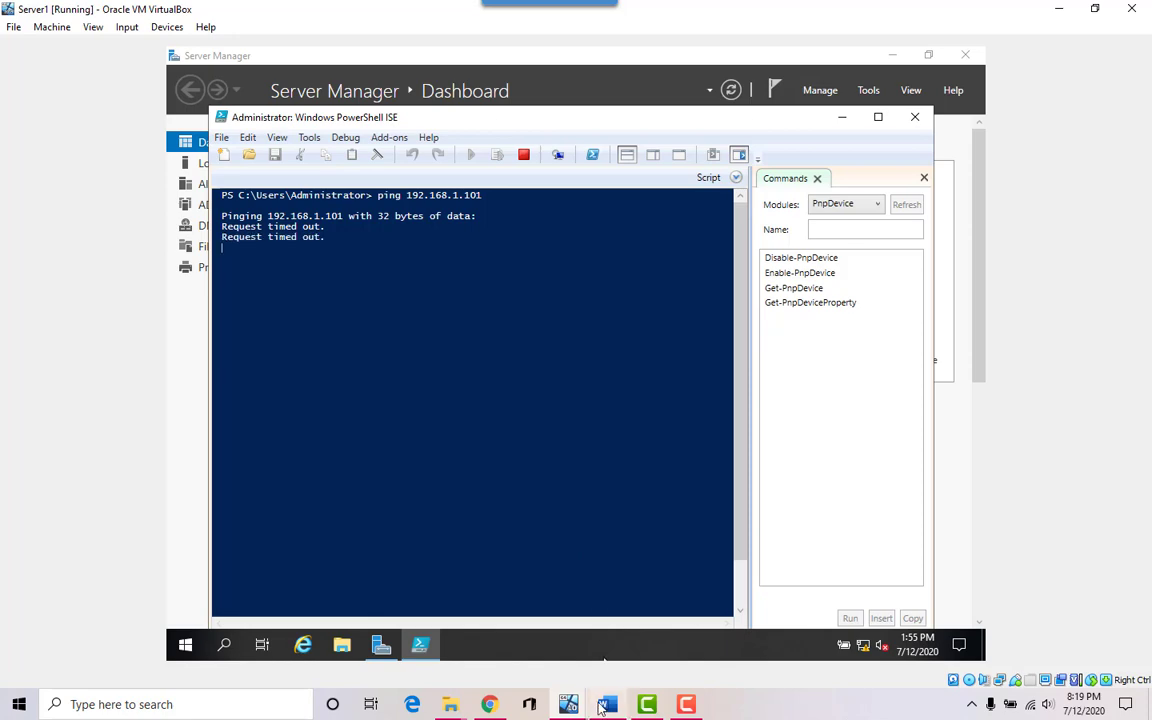
# - On Windows10, check the Network & Internet status (Ethernet, no Internet access), then close Settings
pyautogui.moveTo(572, 704)
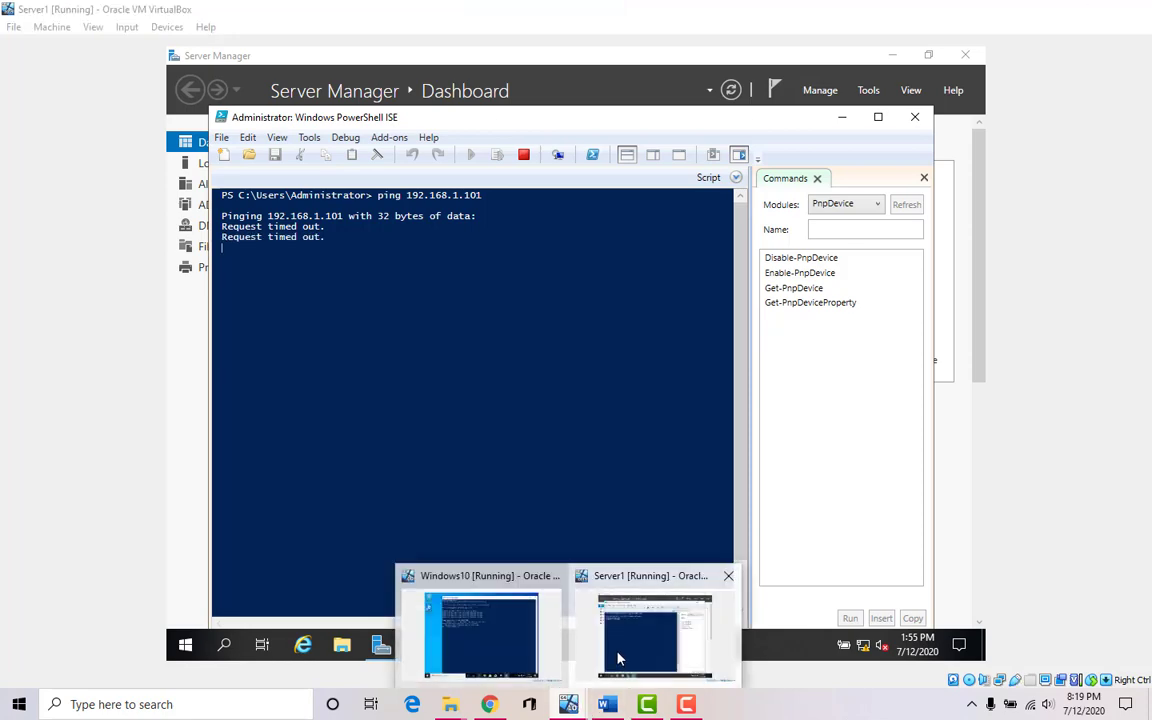
pyautogui.click(537, 652)
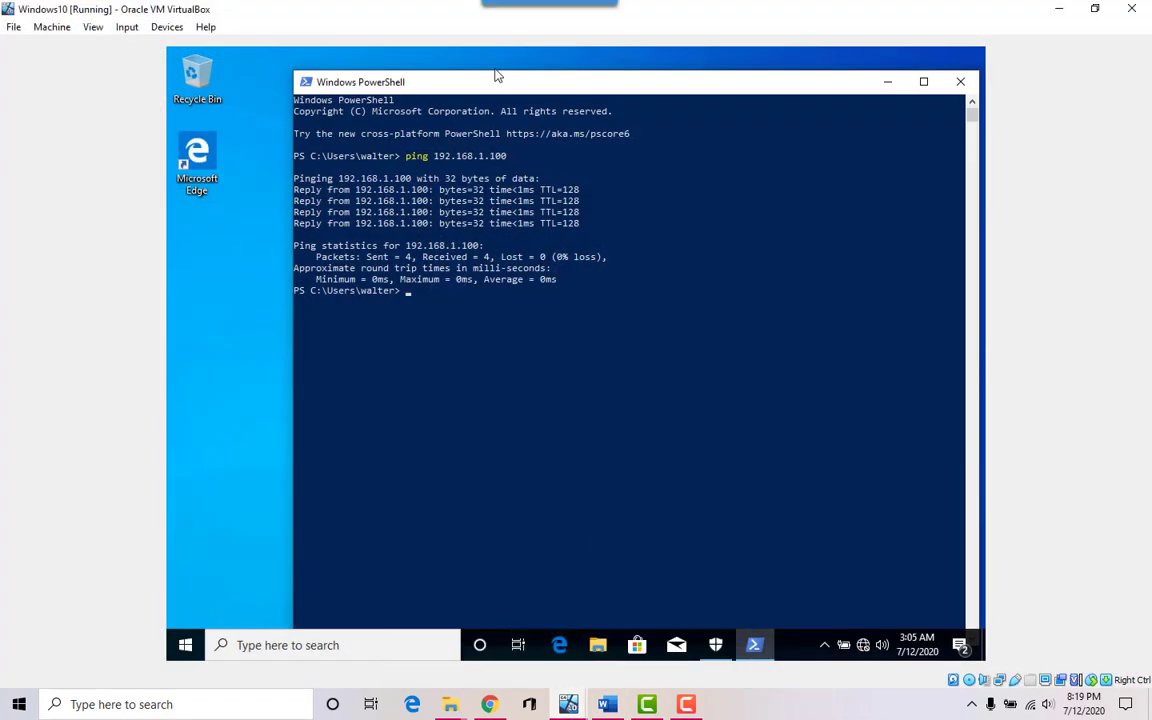
pyautogui.moveTo(497, 72); pyautogui.dragTo(450, 124)
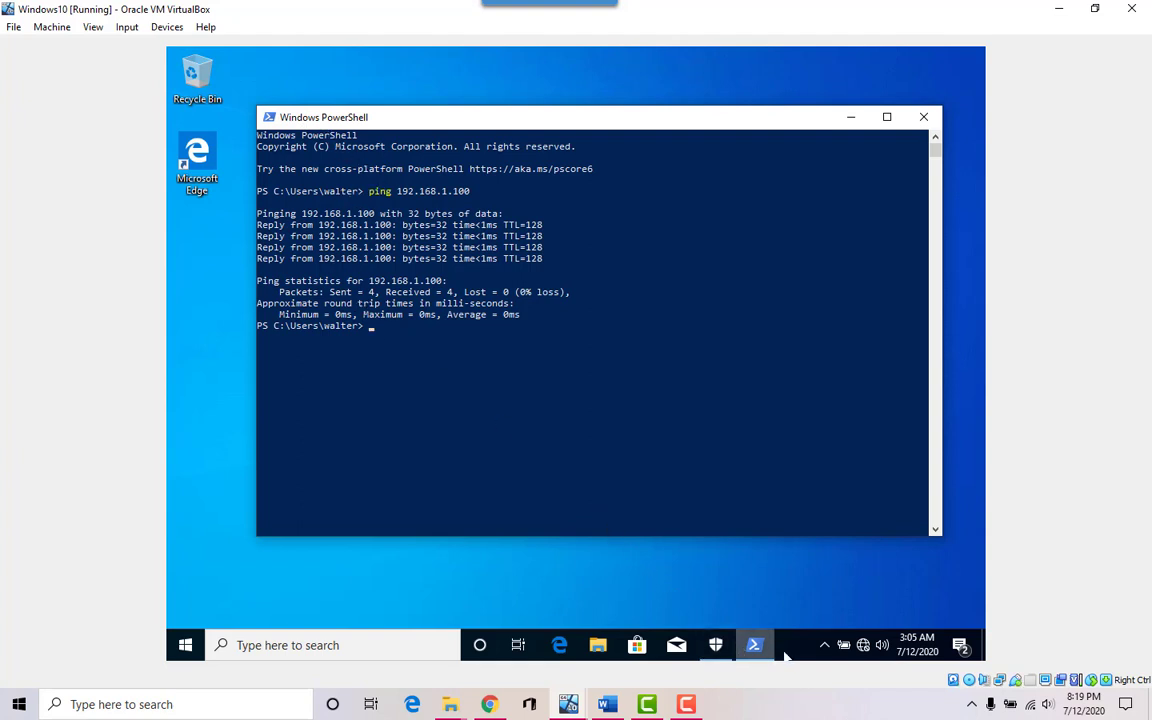
pyautogui.rightClick(867, 648)
pyautogui.click(849, 622)
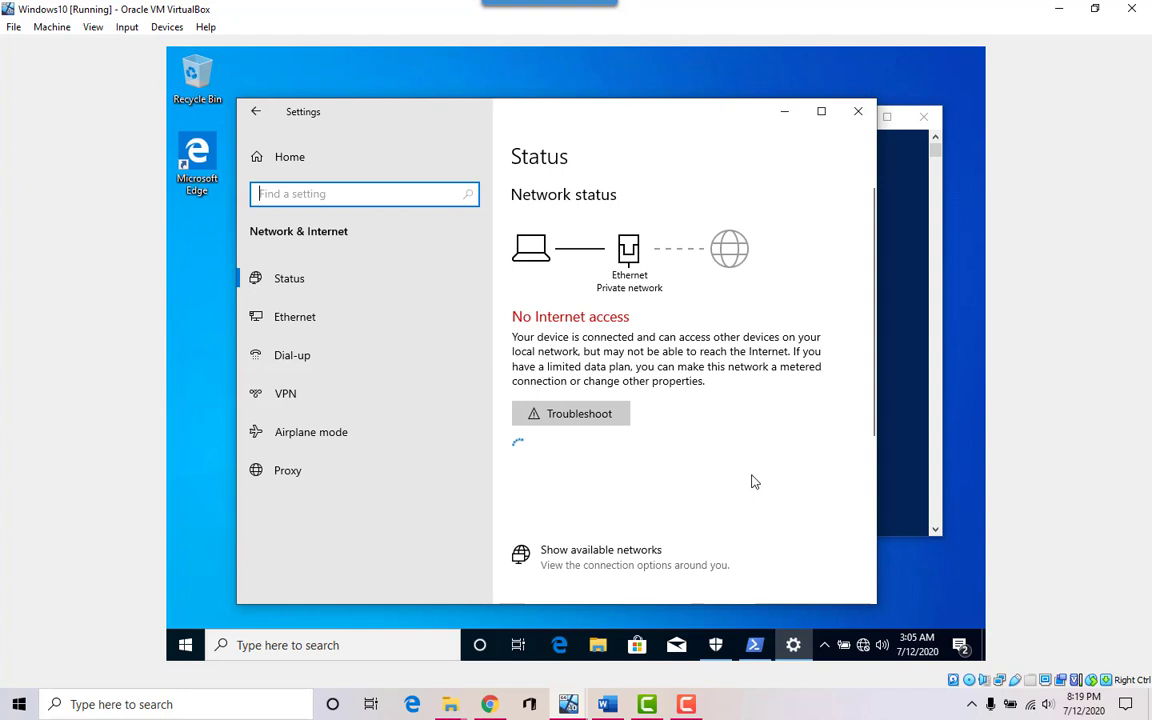
pyautogui.click(866, 113)
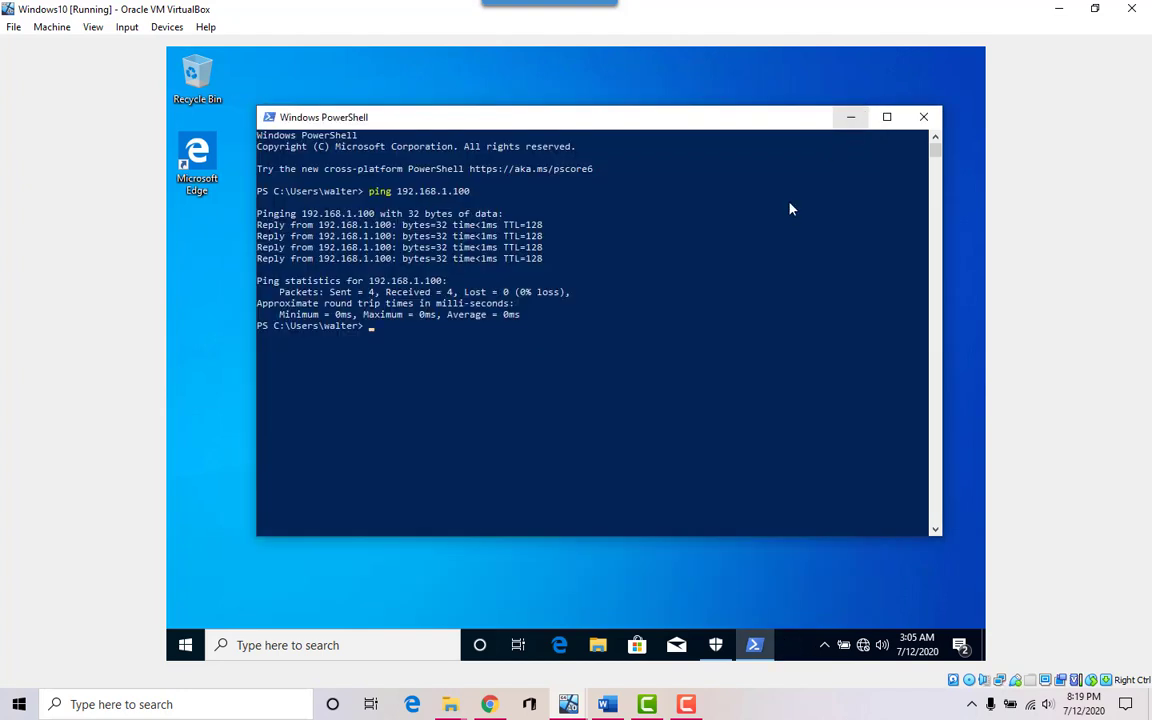
# - Search 'secur' and open the Windows Security settings page
pyautogui.click(396, 647)
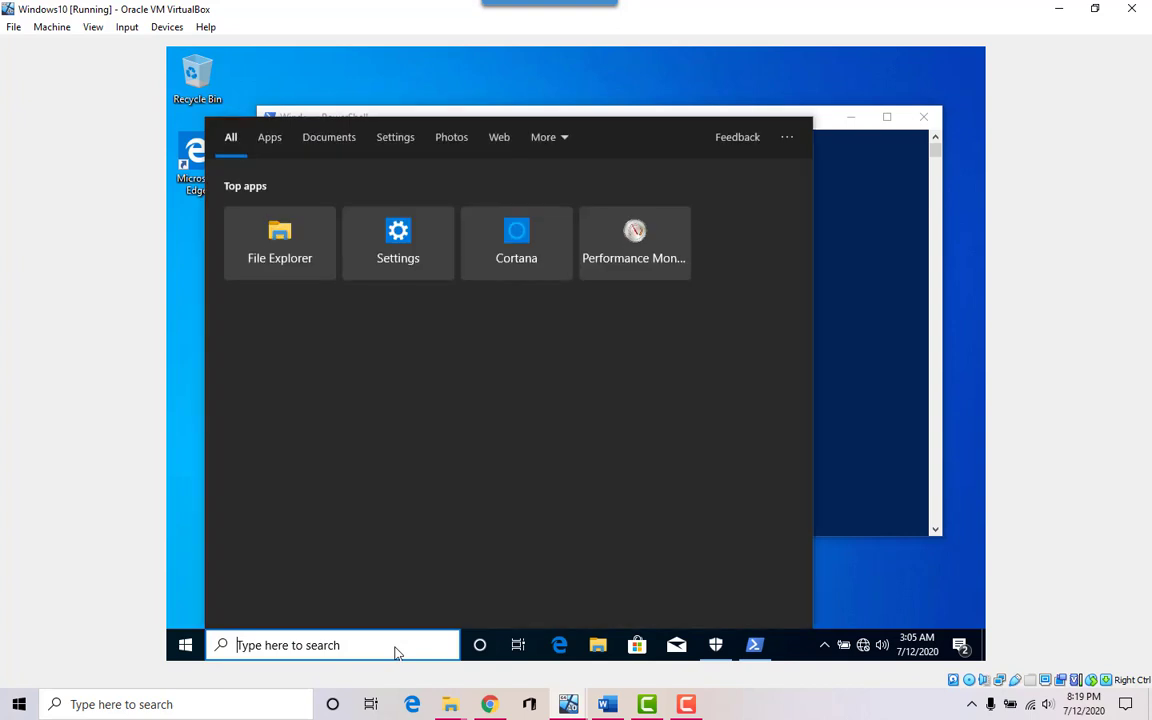
pyautogui.write('scur')
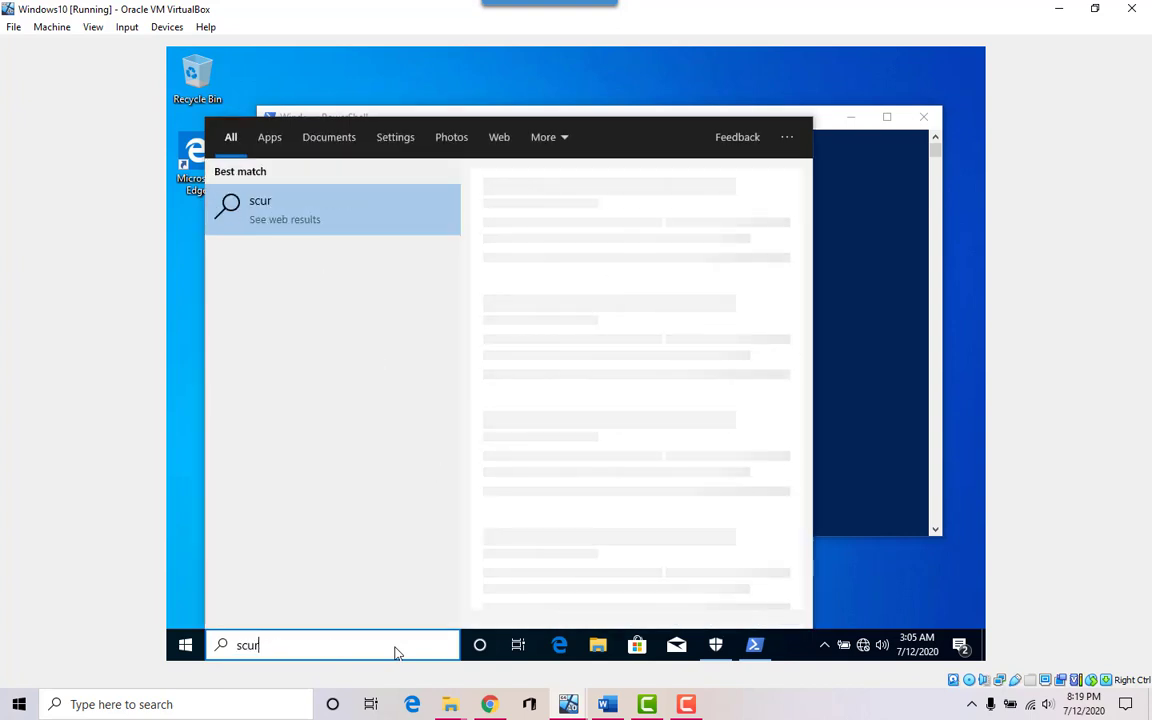
pyautogui.press('BackSpace')
pyautogui.press('BackSpace')
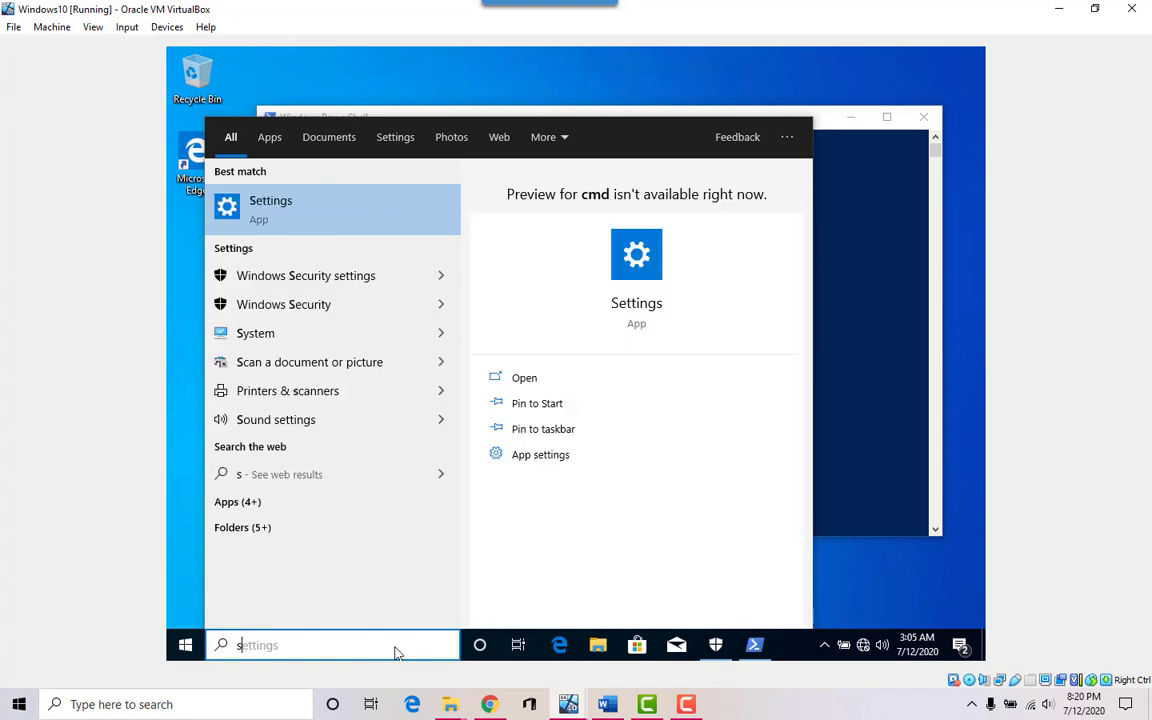
pyautogui.write('ecur')
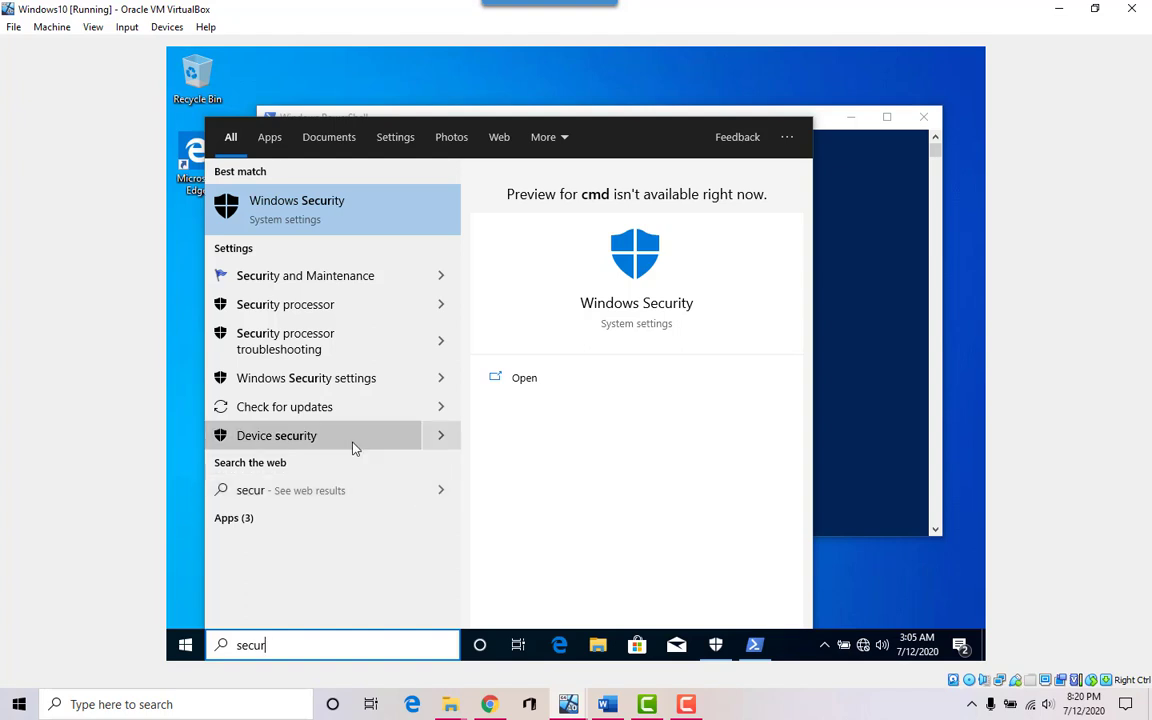
pyautogui.click(328, 390)
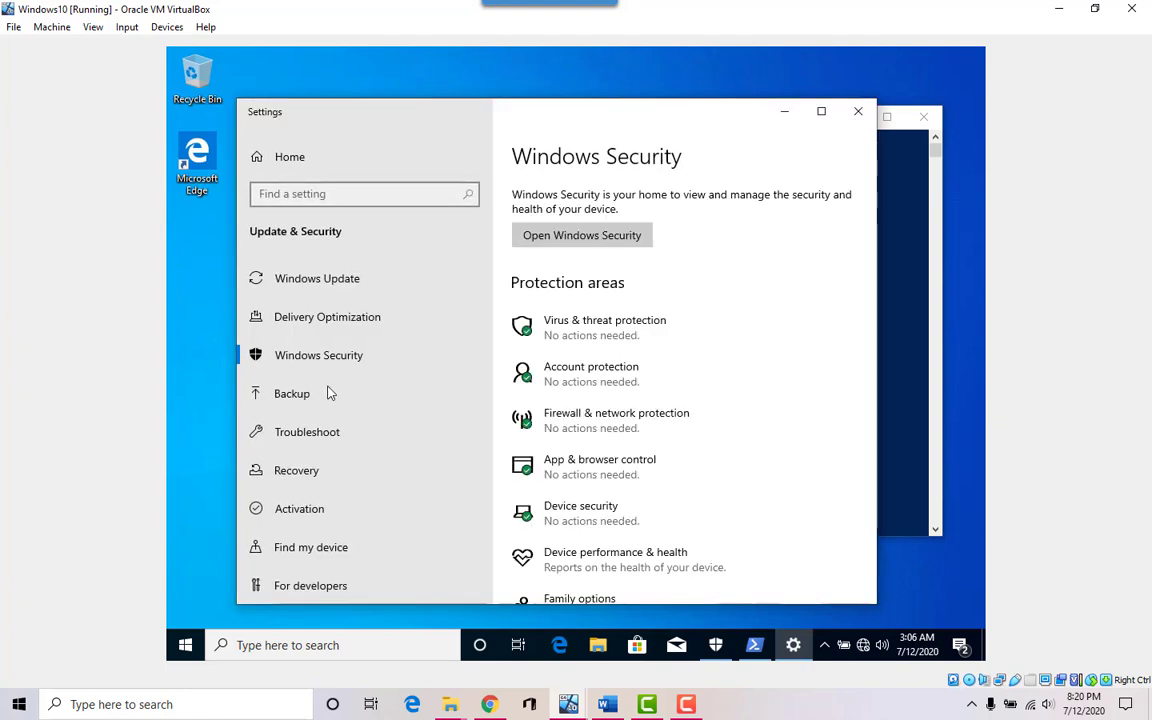
# - Review the Domain network profile under Firewall & network protection
pyautogui.click(566, 420)
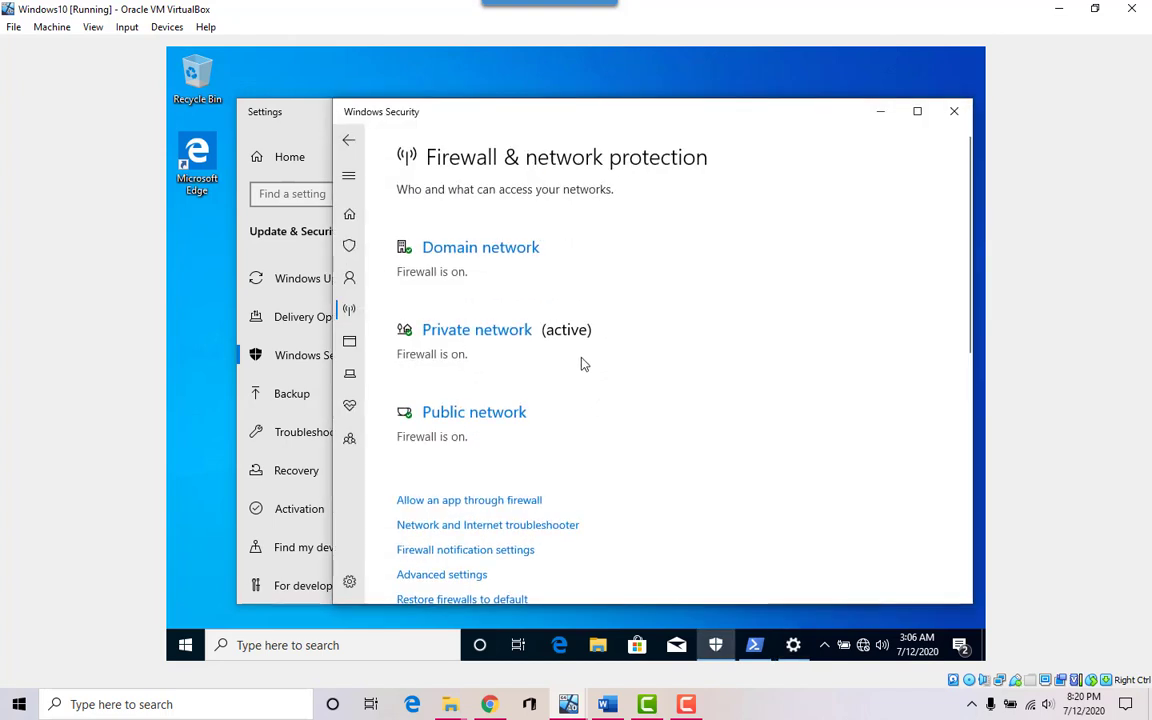
pyautogui.click(466, 248)
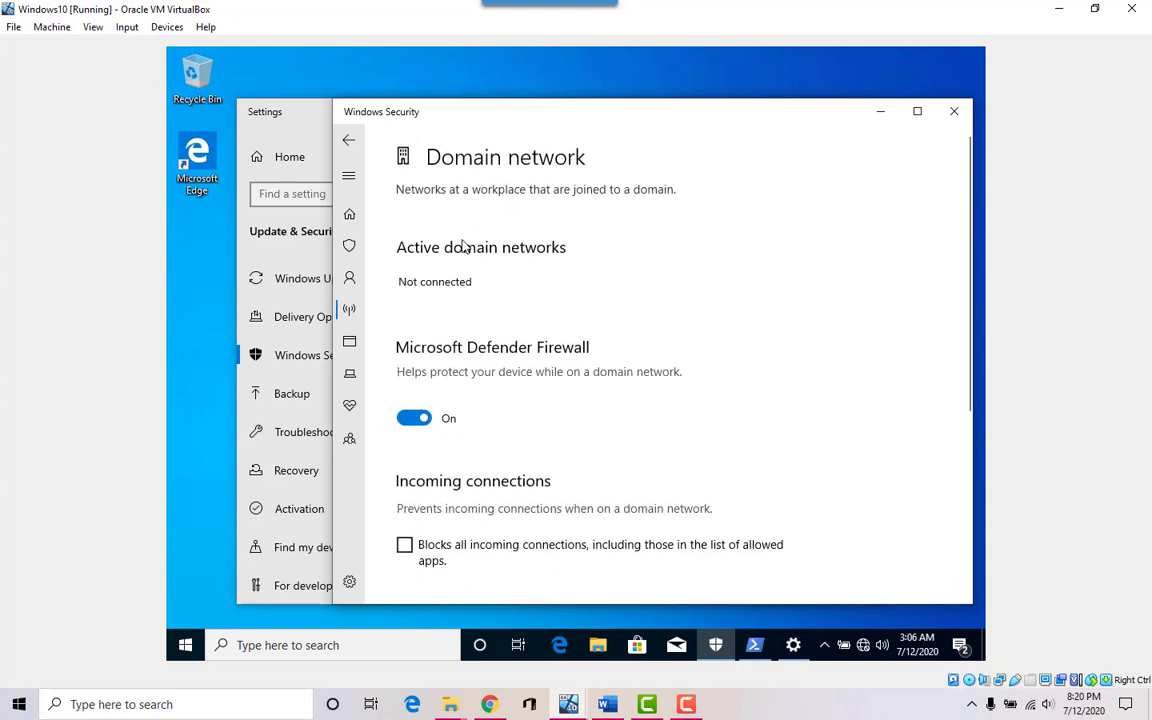
pyautogui.scroll(-3, 481, 390)
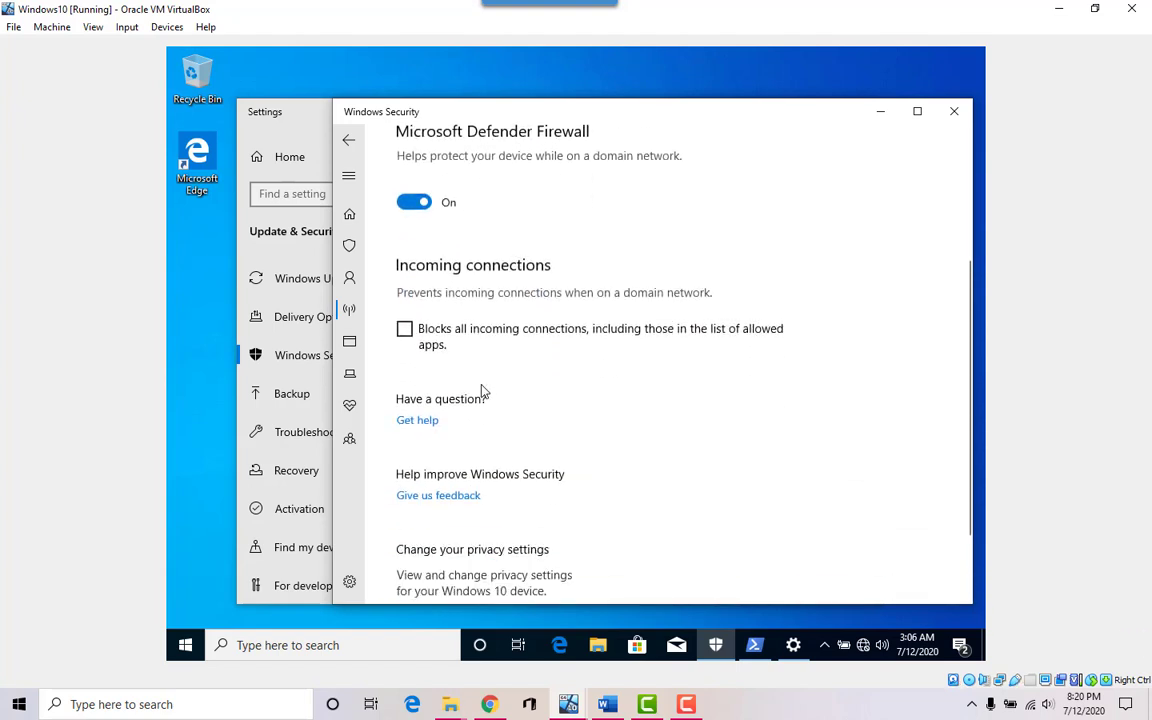
pyautogui.click(348, 143)
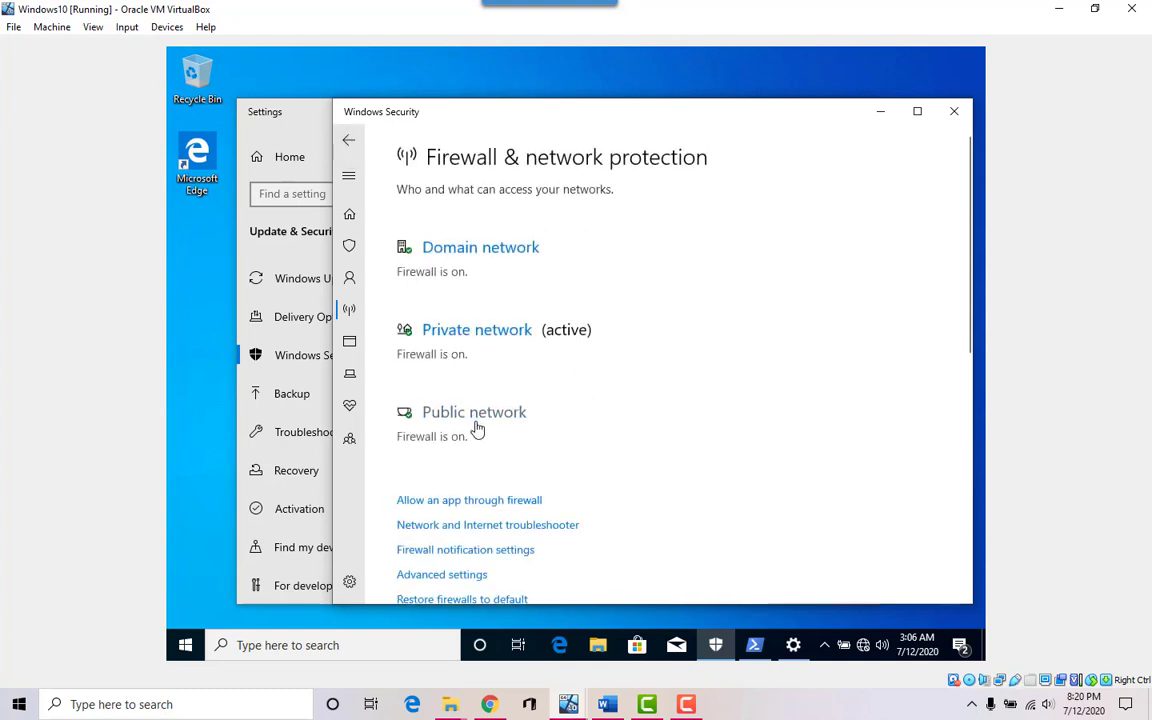
# - Open the firewall Advanced settings console, approving the UAC prompt
pyautogui.scroll(-1, 477, 428)
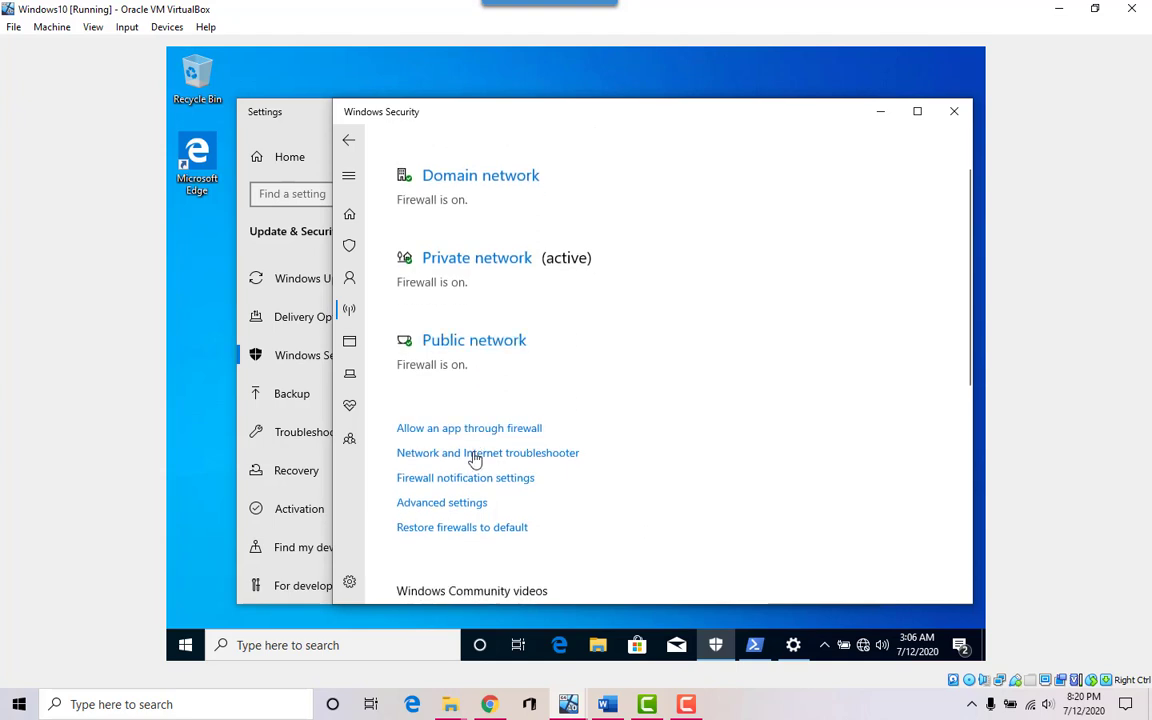
pyautogui.click(457, 505)
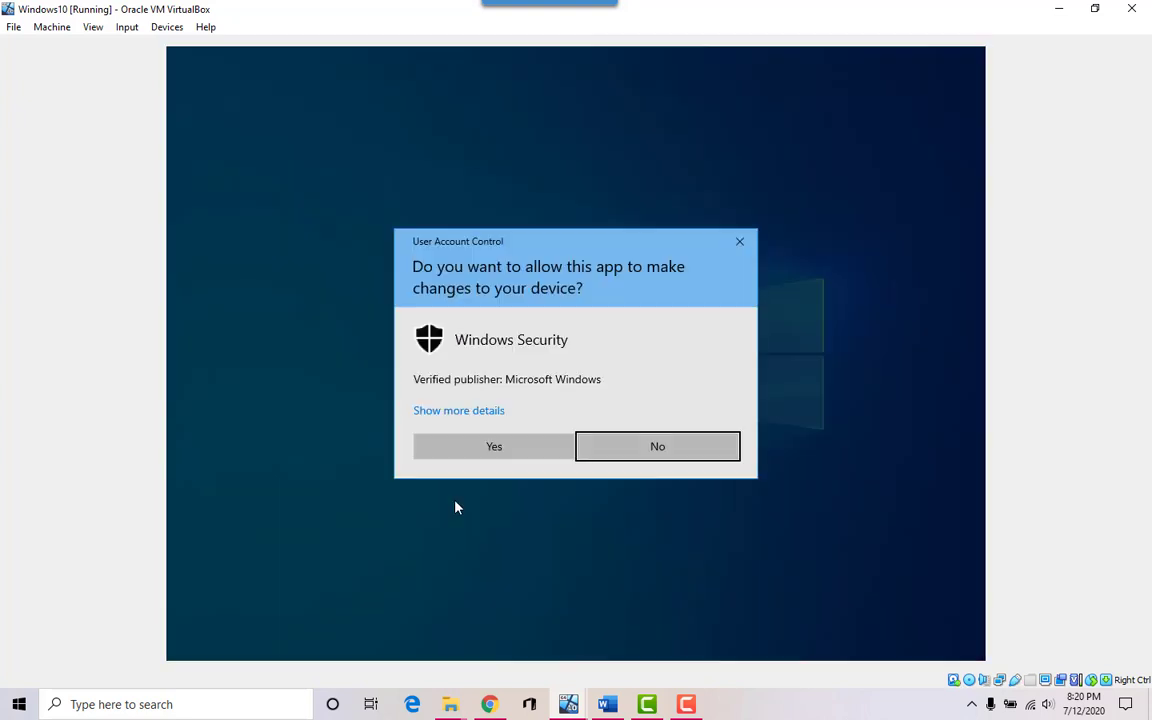
pyautogui.click(490, 447)
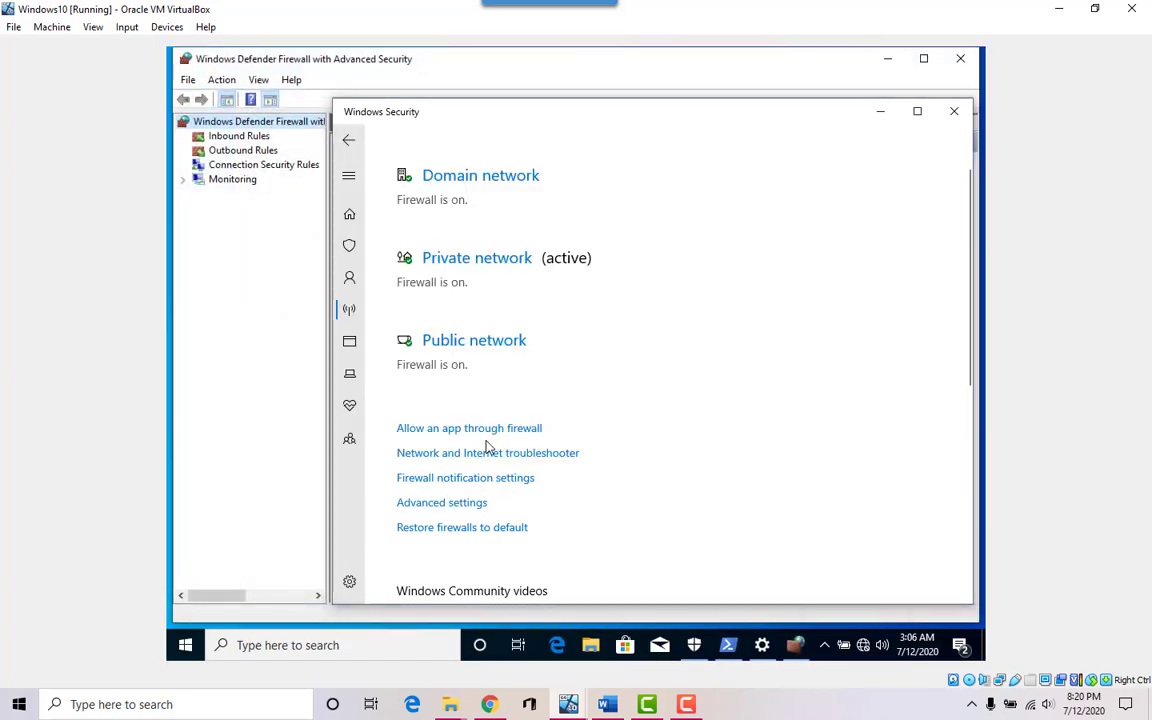
pyautogui.click(490, 82)
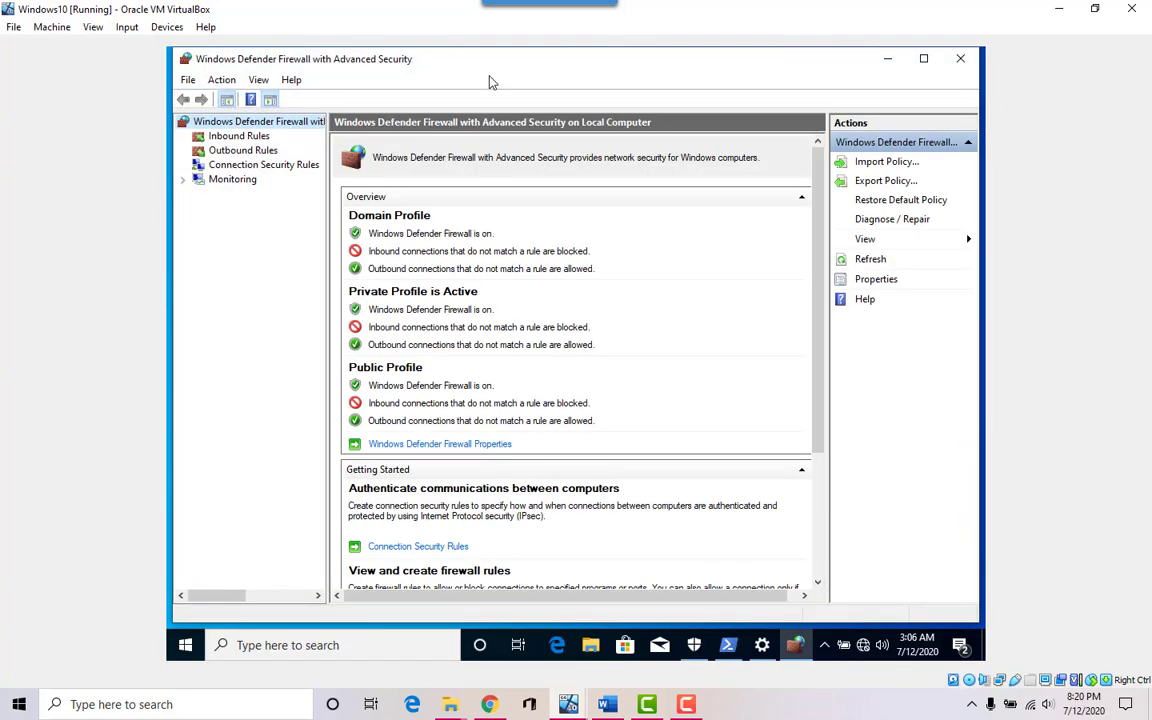
# - Select the whole File and Printer Sharing inbound rule block, then bring up the host's SMB definition page
pyautogui.click(230, 137)
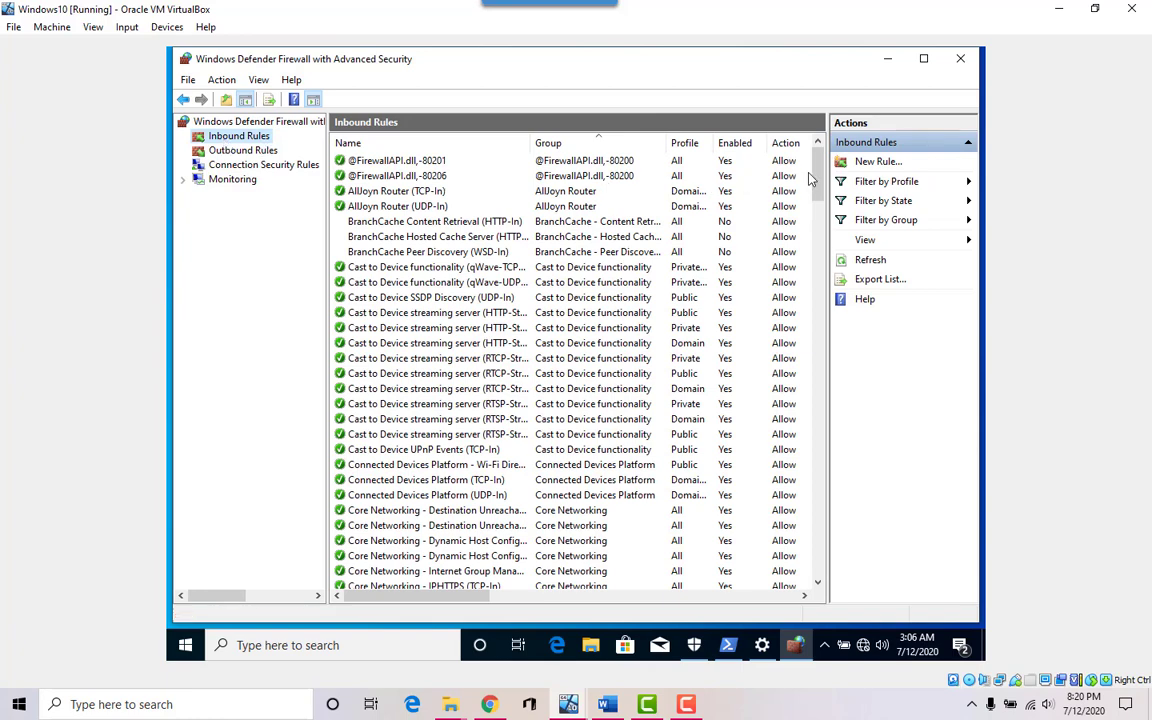
pyautogui.scroll(-10, 478, 320)
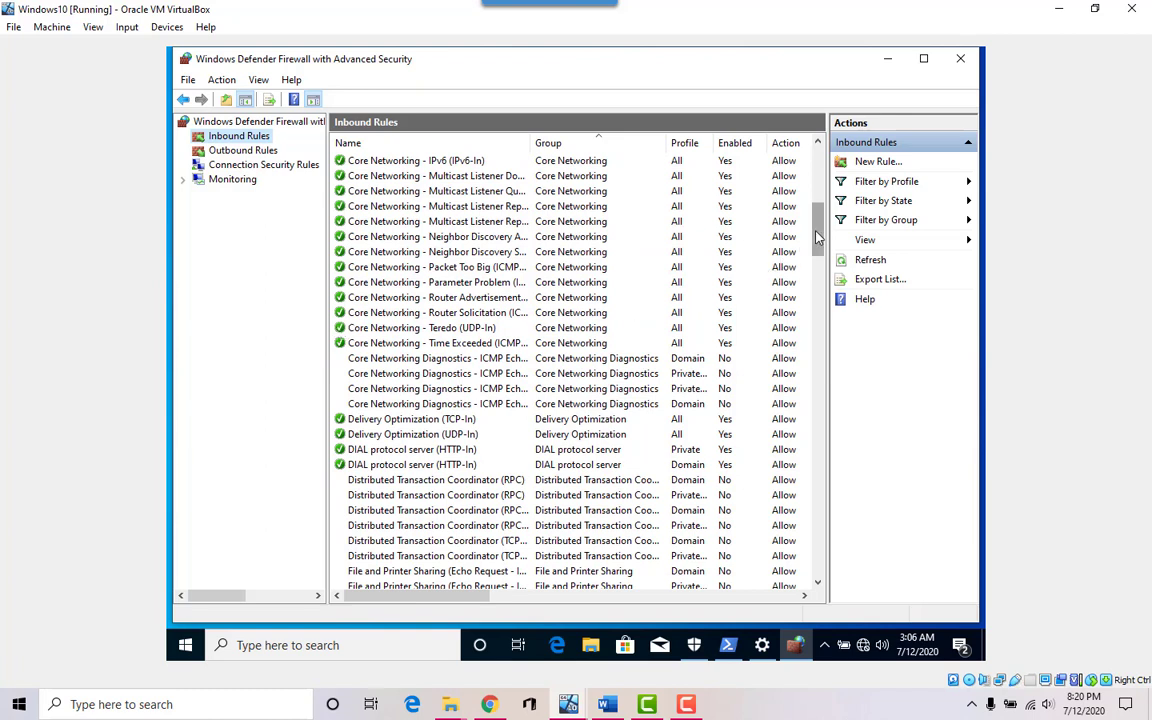
pyautogui.moveTo(817, 236); pyautogui.dragTo(820, 278)
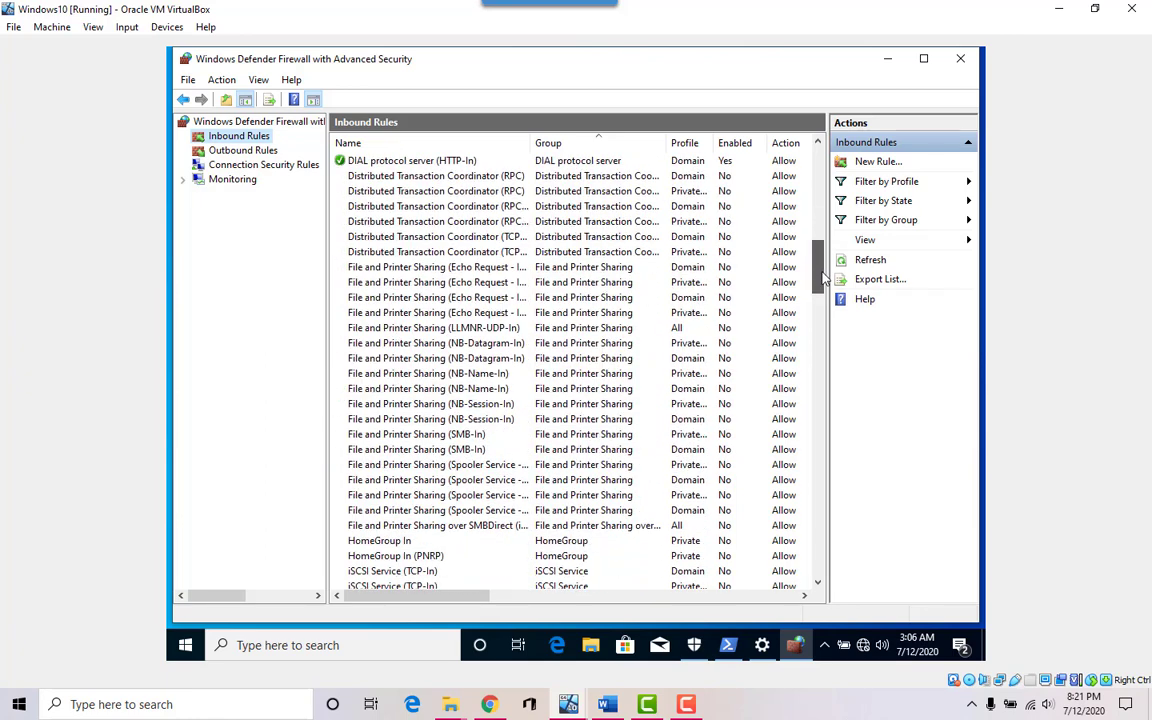
pyautogui.click(467, 271)
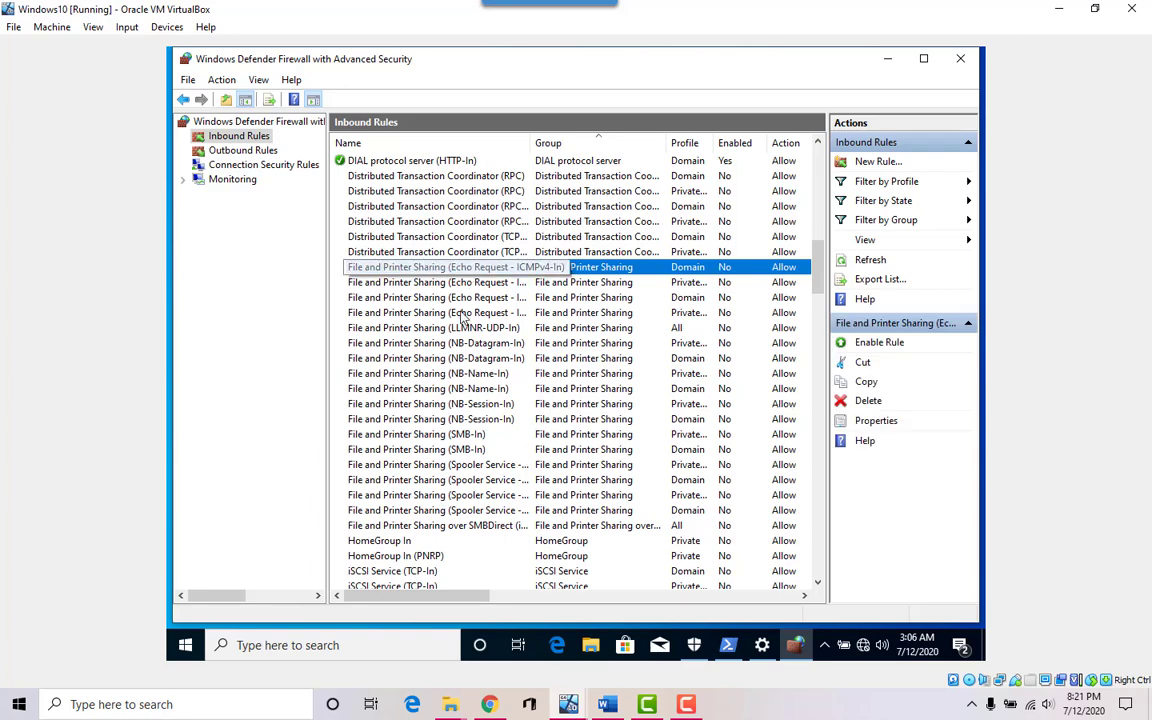
pyautogui.click(460, 435)
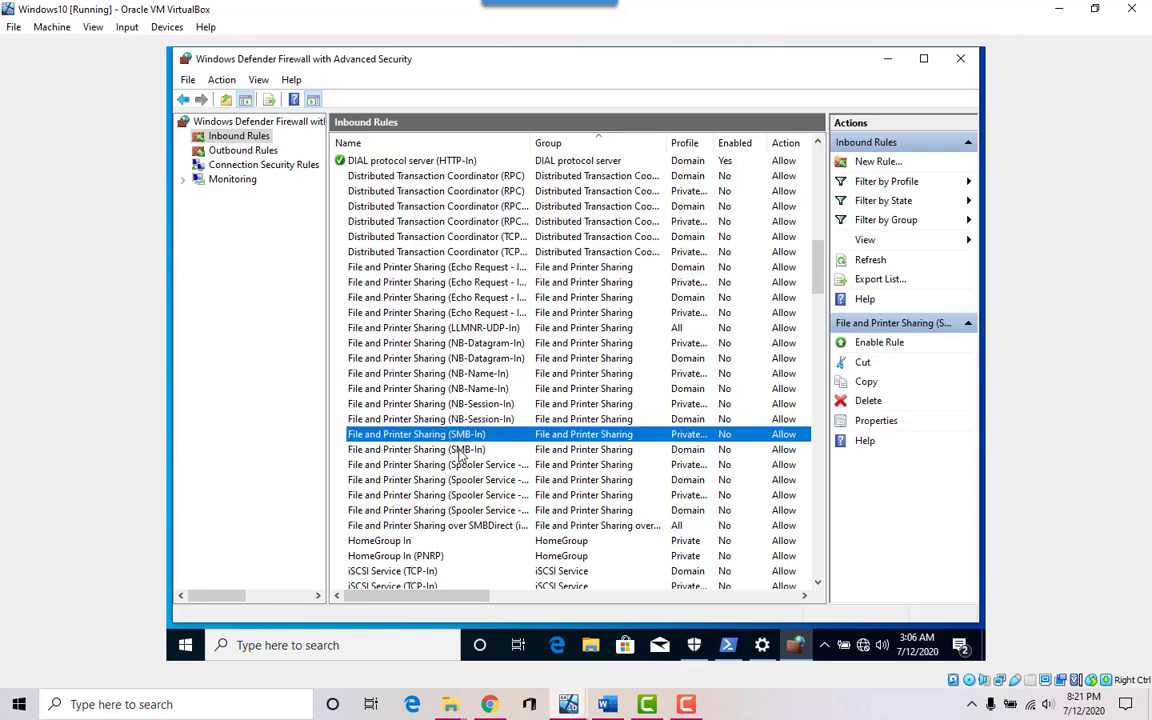
pyautogui.click(450, 270)
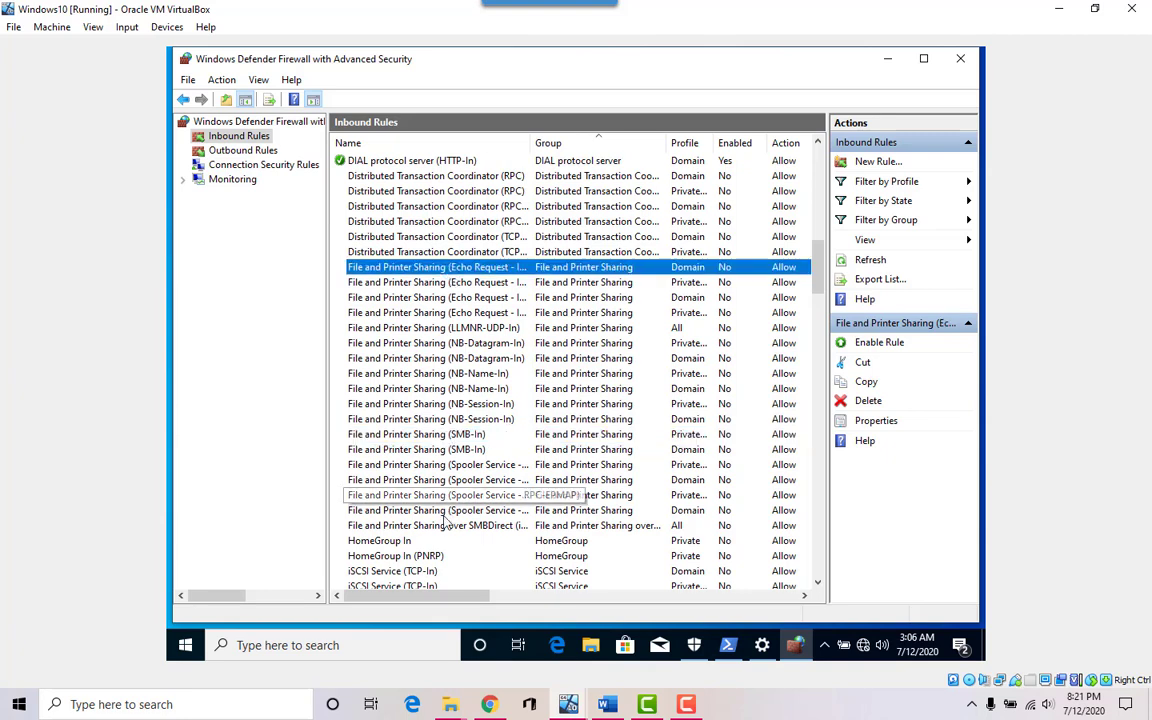
pyautogui.keyDown('shift'); pyautogui.click(380, 527); pyautogui.keyUp('shift')
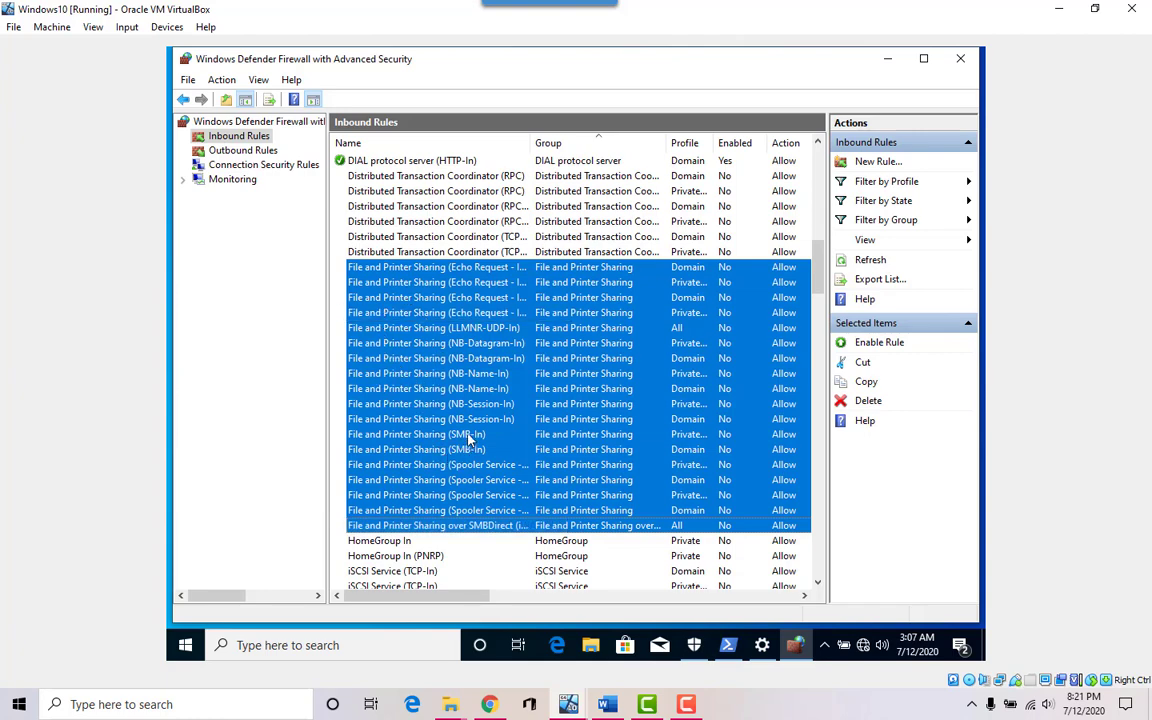
pyautogui.click(491, 705)
pyautogui.click(265, 16)
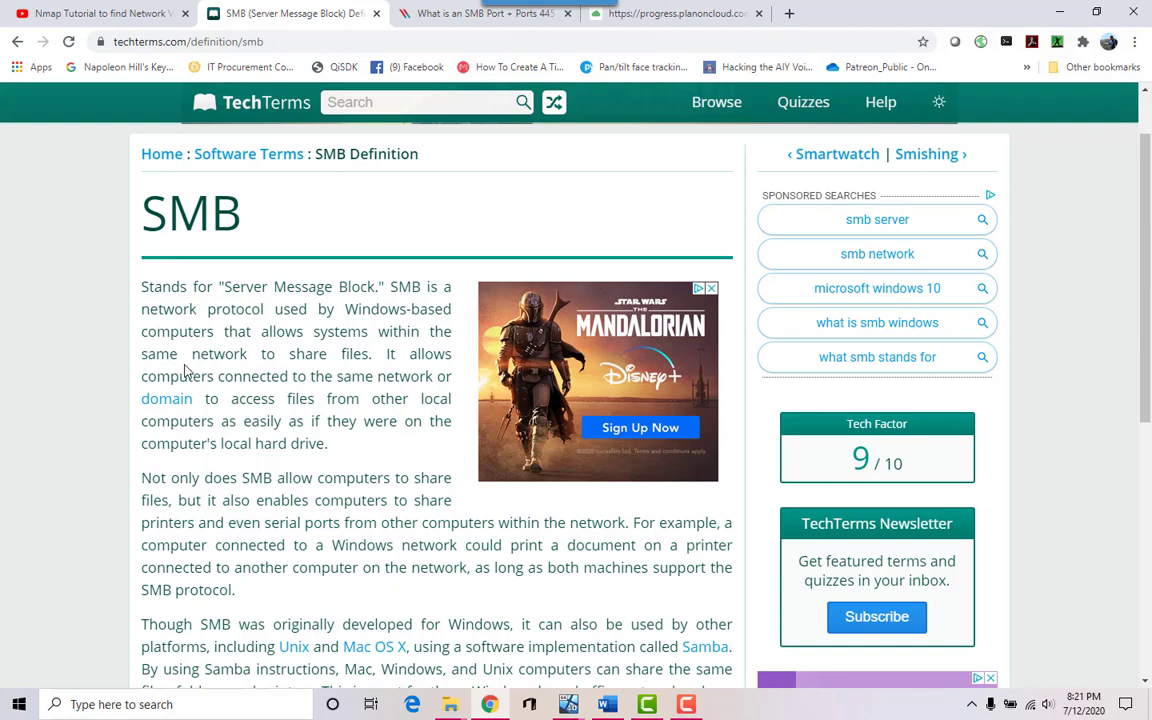
# - Read the TechTerms SMB definition, follow its 'domain' link, then close that page
pyautogui.moveTo(155, 353); pyautogui.dragTo(370, 364)
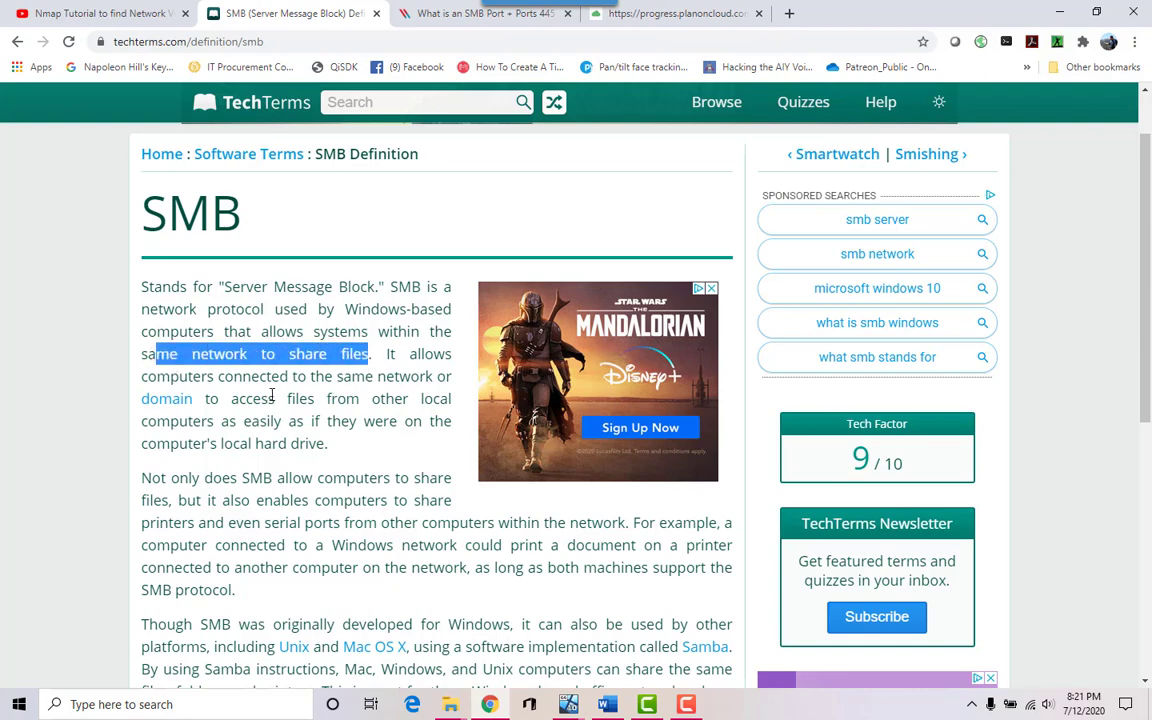
pyautogui.moveTo(199, 403); pyautogui.dragTo(121, 406)
pyautogui.click(180, 401)
pyautogui.click(245, 400)
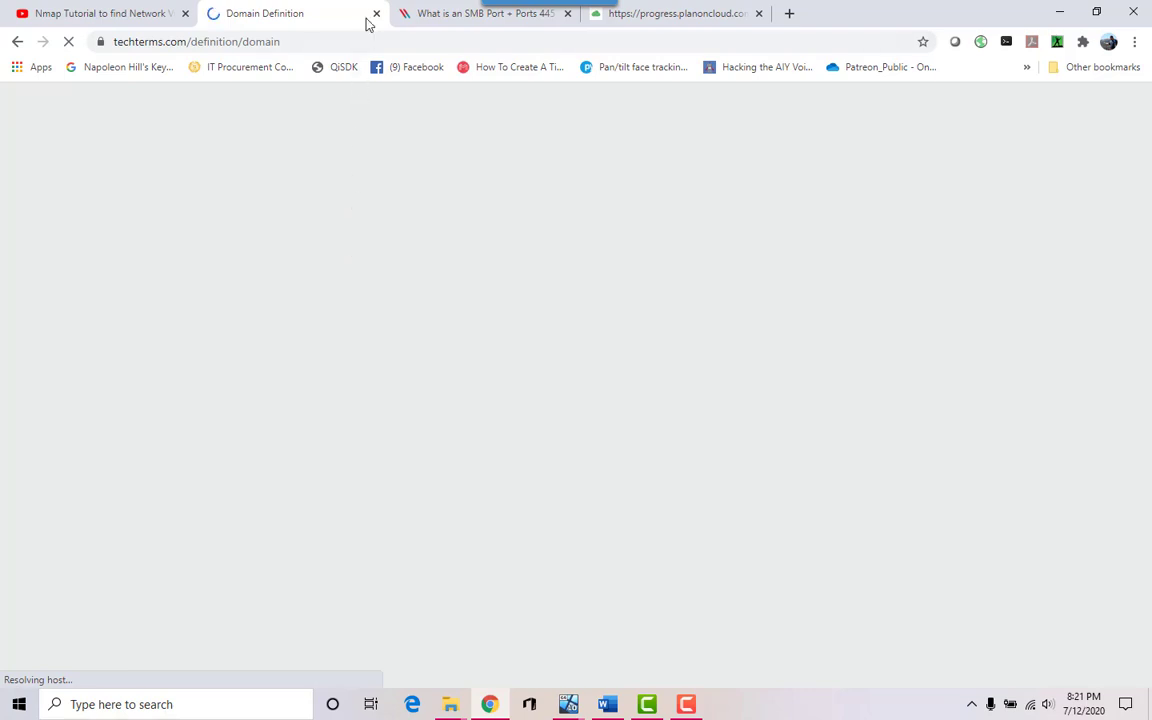
pyautogui.click(375, 15)
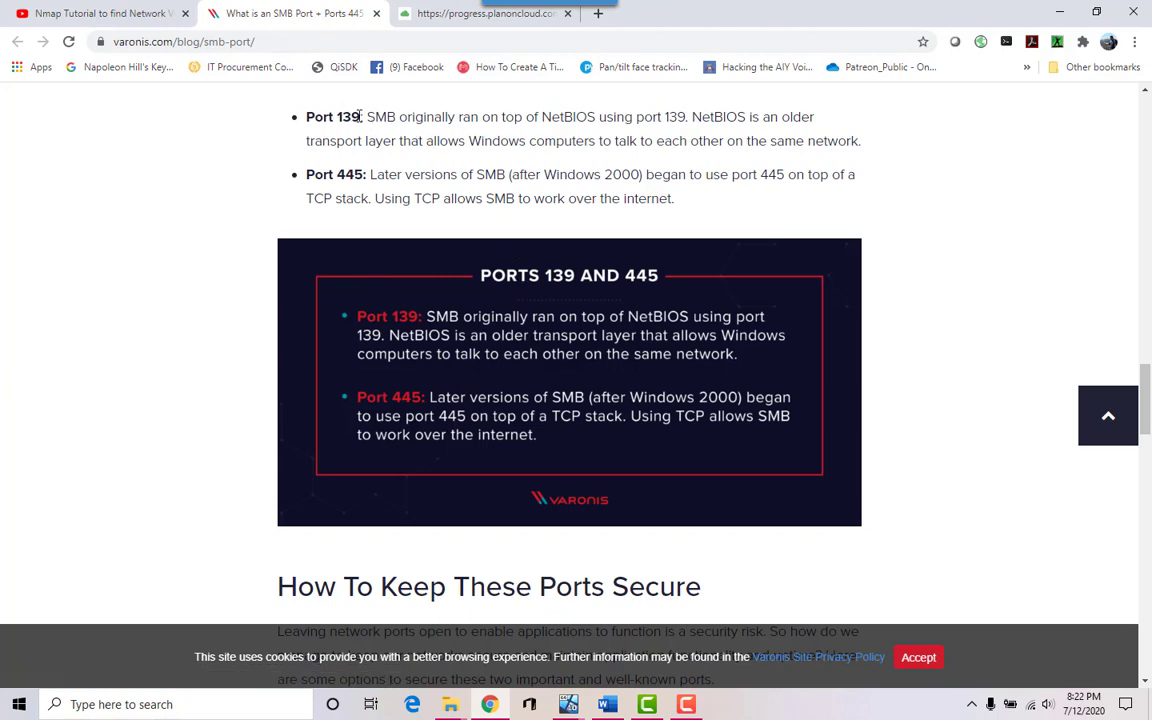
# - Highlight Port 139, NetBIOS, TCP and Port 445 in the Varonis article, then minimize Chrome
pyautogui.moveTo(365, 117); pyautogui.dragTo(280, 117)
pyautogui.moveTo(595, 116); pyautogui.dragTo(541, 116)
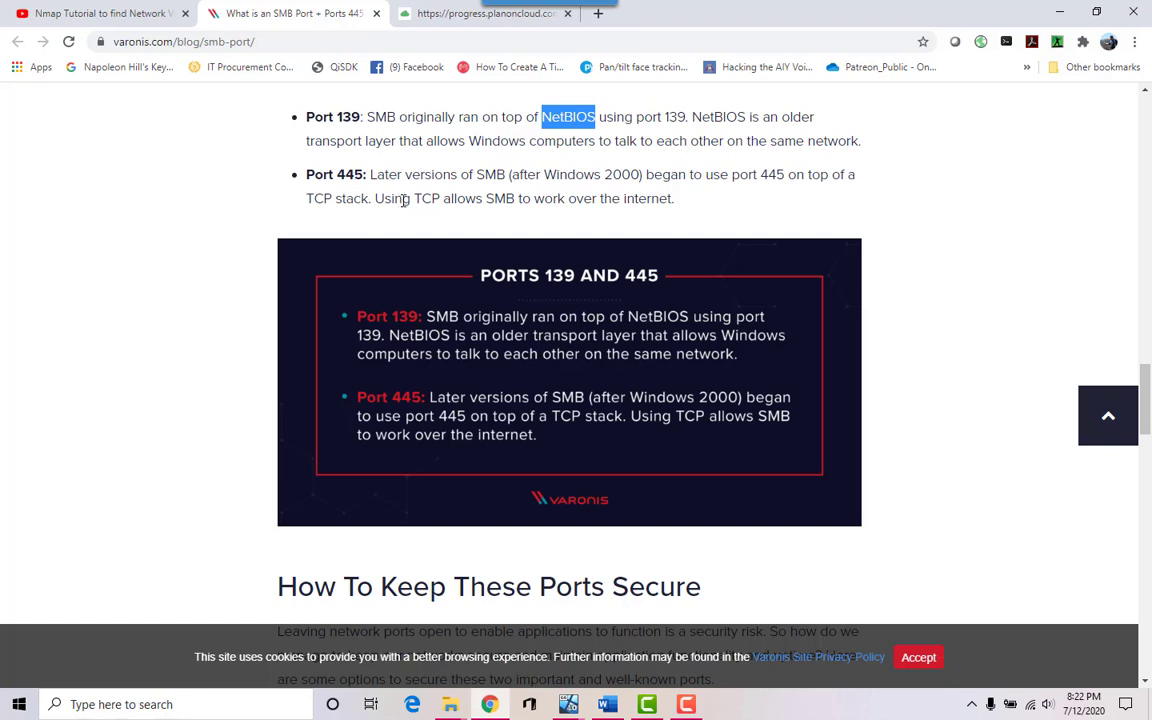
pyautogui.moveTo(412, 199); pyautogui.dragTo(452, 199)
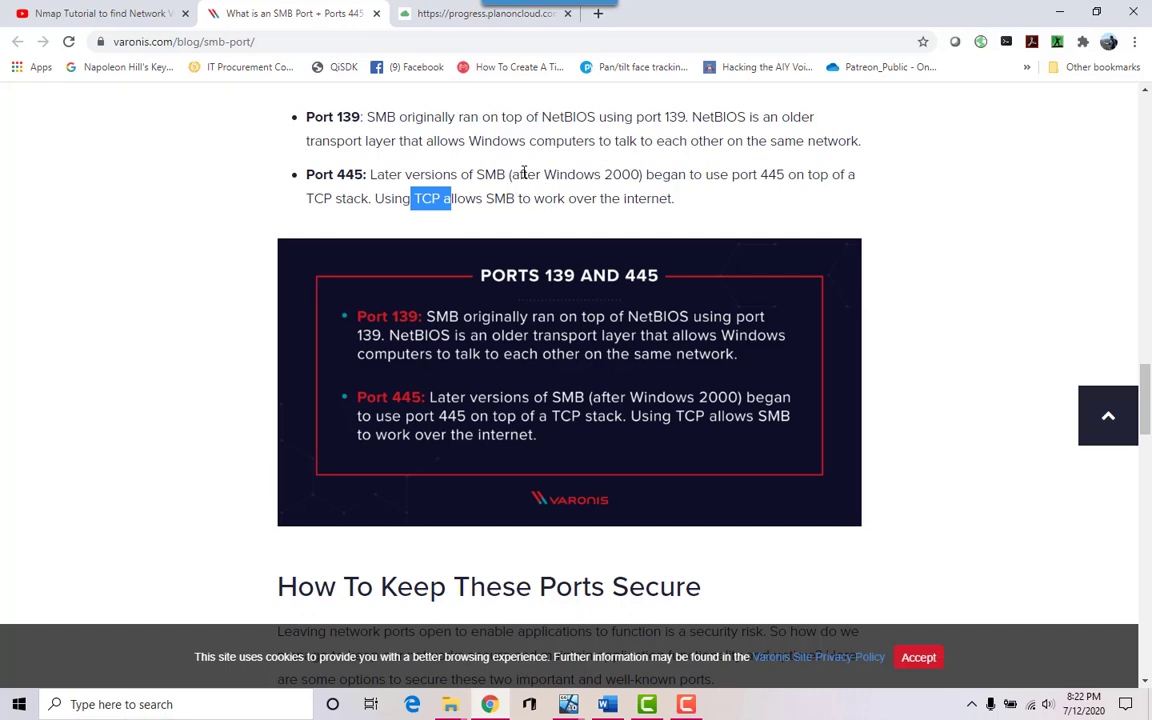
pyautogui.moveTo(364, 174); pyautogui.dragTo(322, 174)
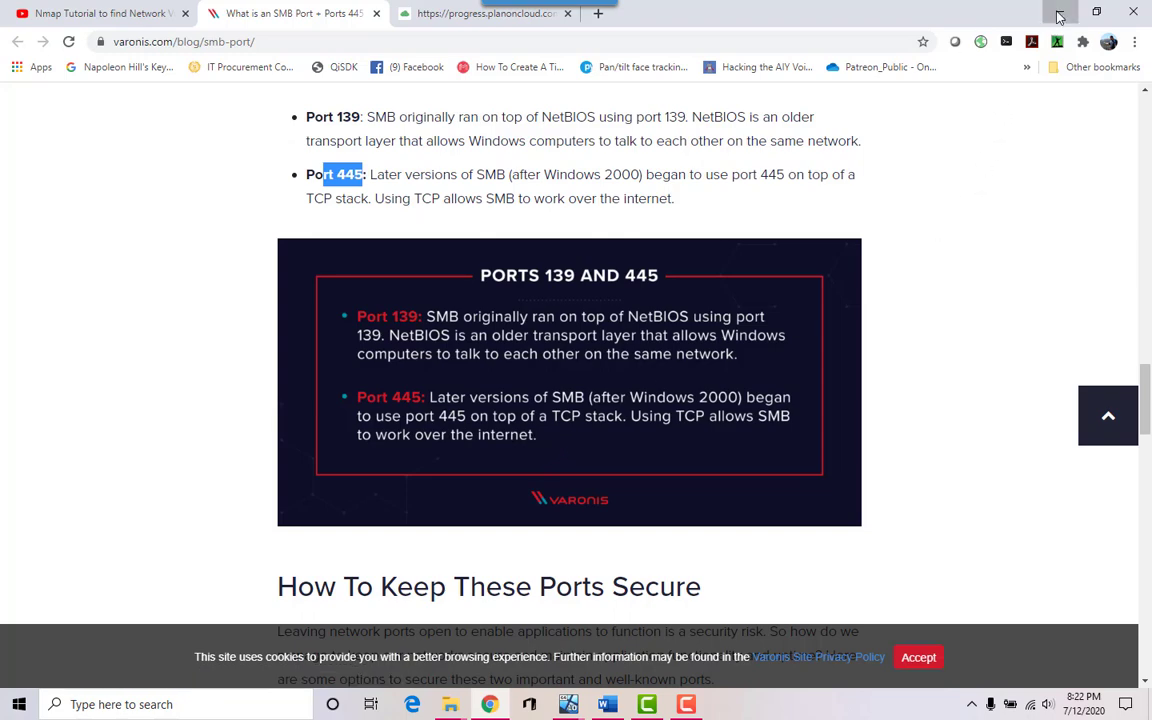
pyautogui.click(1059, 12)
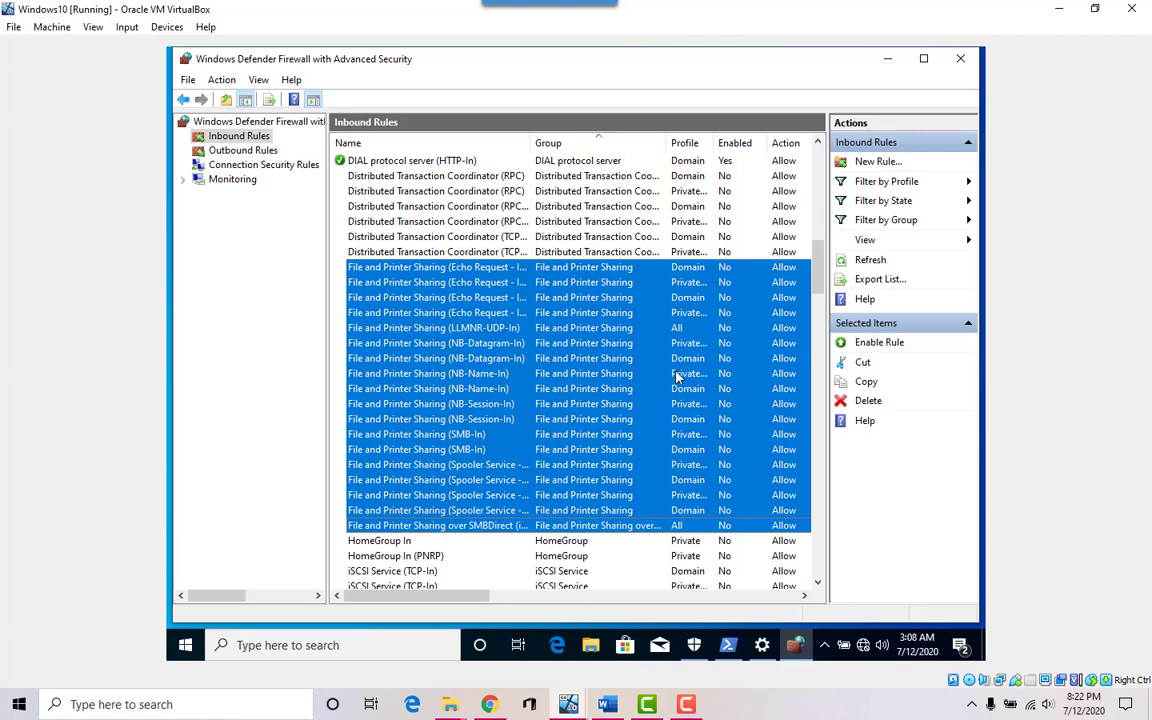
# - Enable the selected File and Printer Sharing rules and minimize the advanced firewall console
pyautogui.click(866, 343)
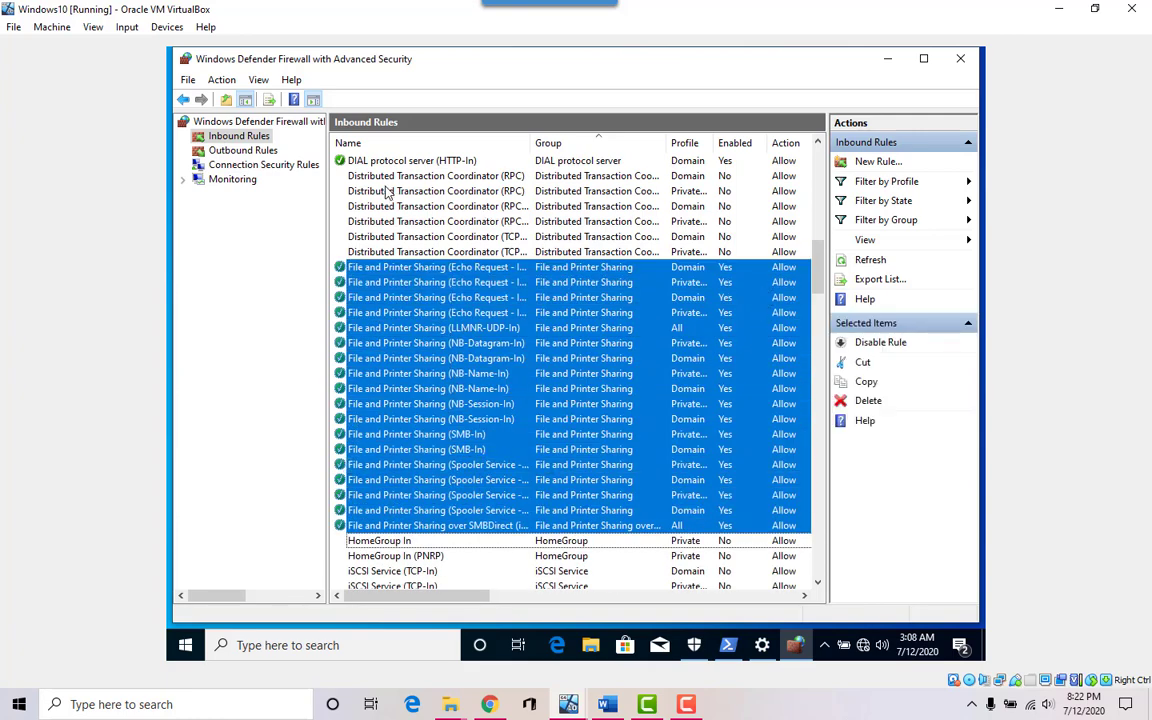
pyautogui.click(885, 62)
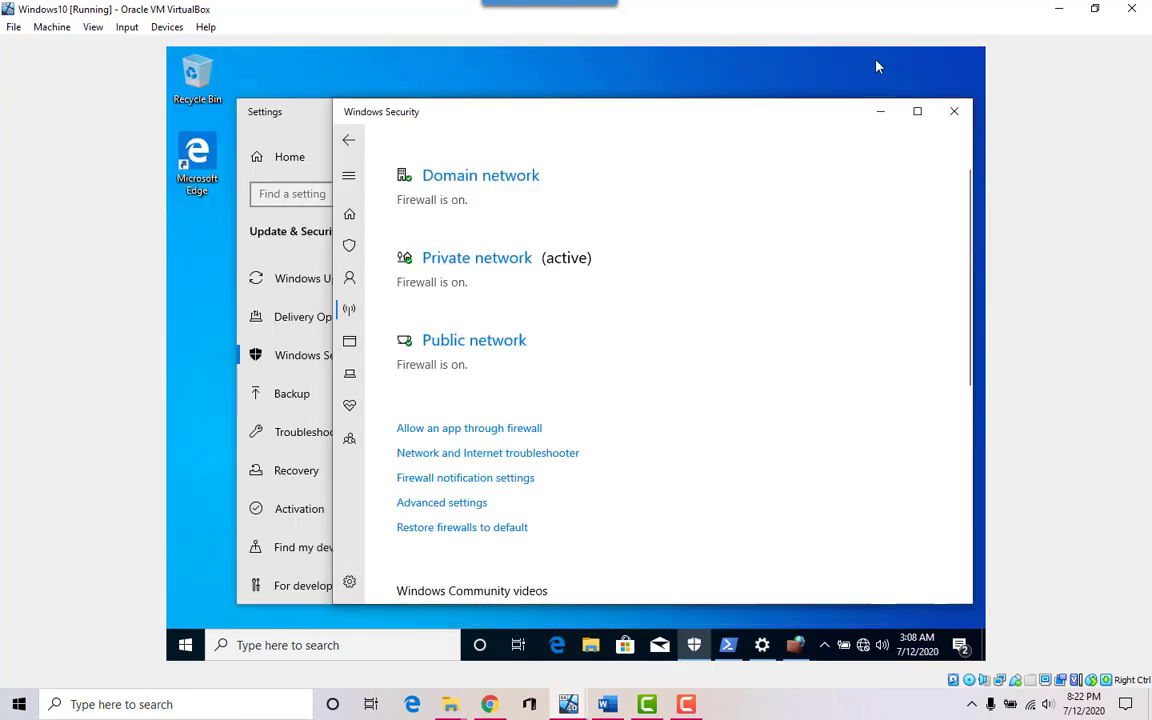
# - On Server1, rerun ping 192.168.1.101 and confirm it now gets 4 of 4 replies
pyautogui.click(728, 645)
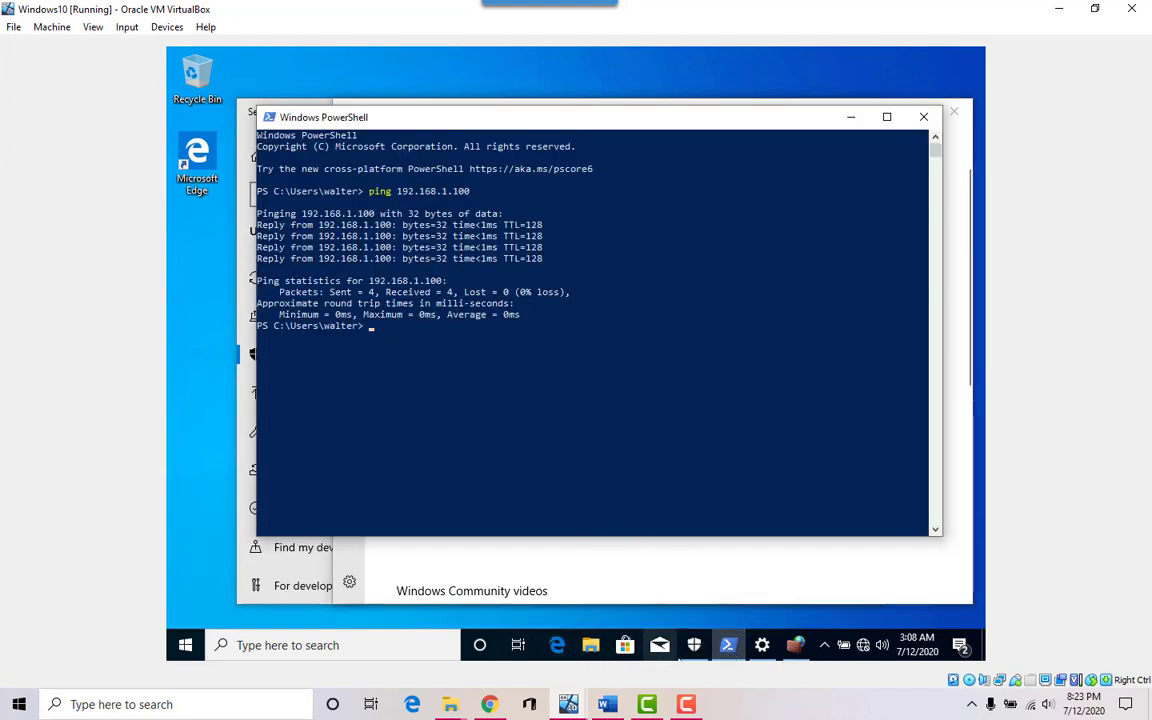
pyautogui.moveTo(590, 708)
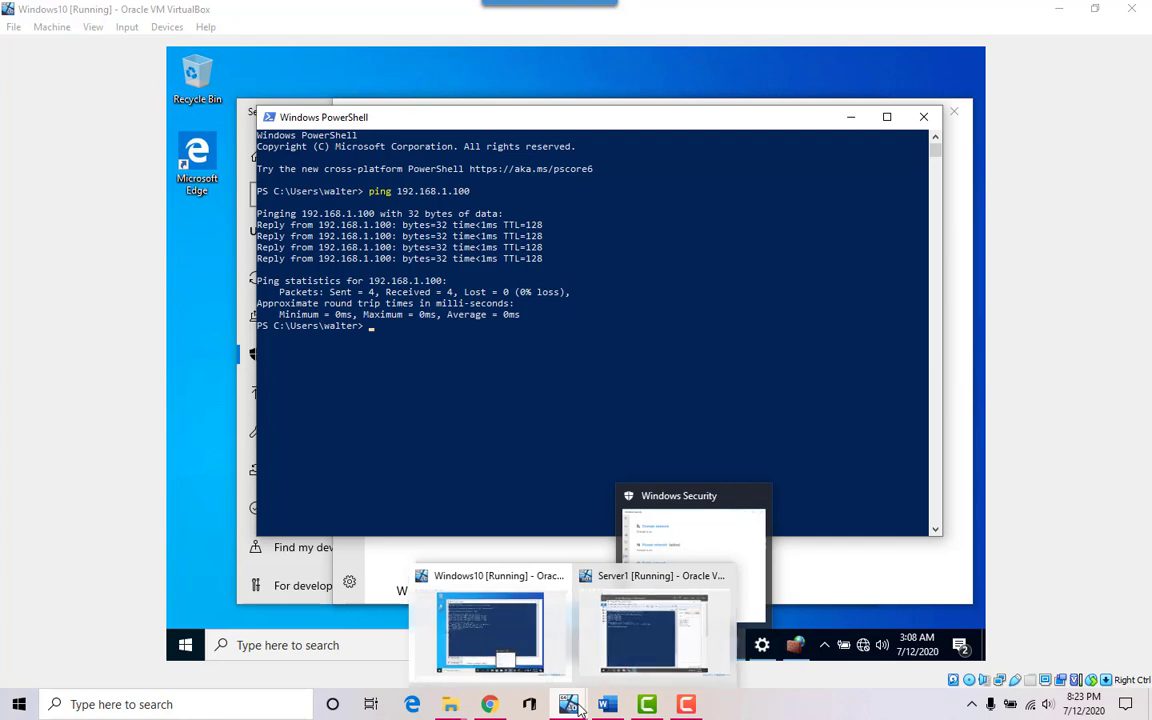
pyautogui.click(630, 660)
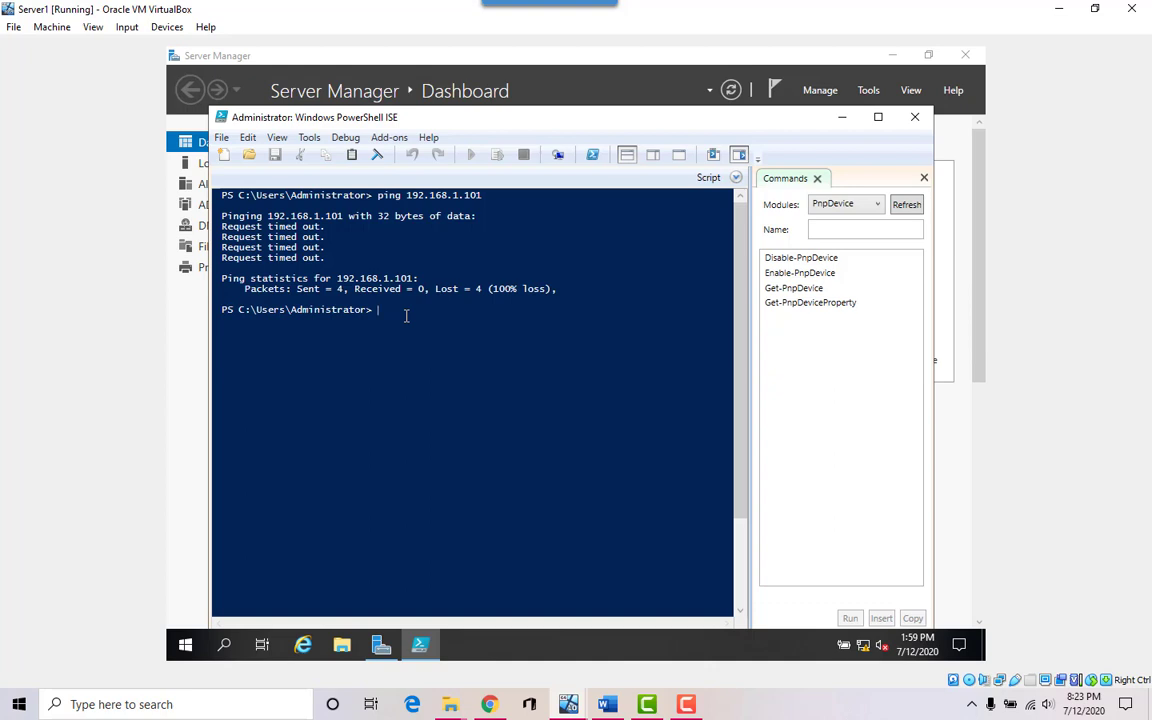
pyautogui.press('Up')
pyautogui.press('Return')
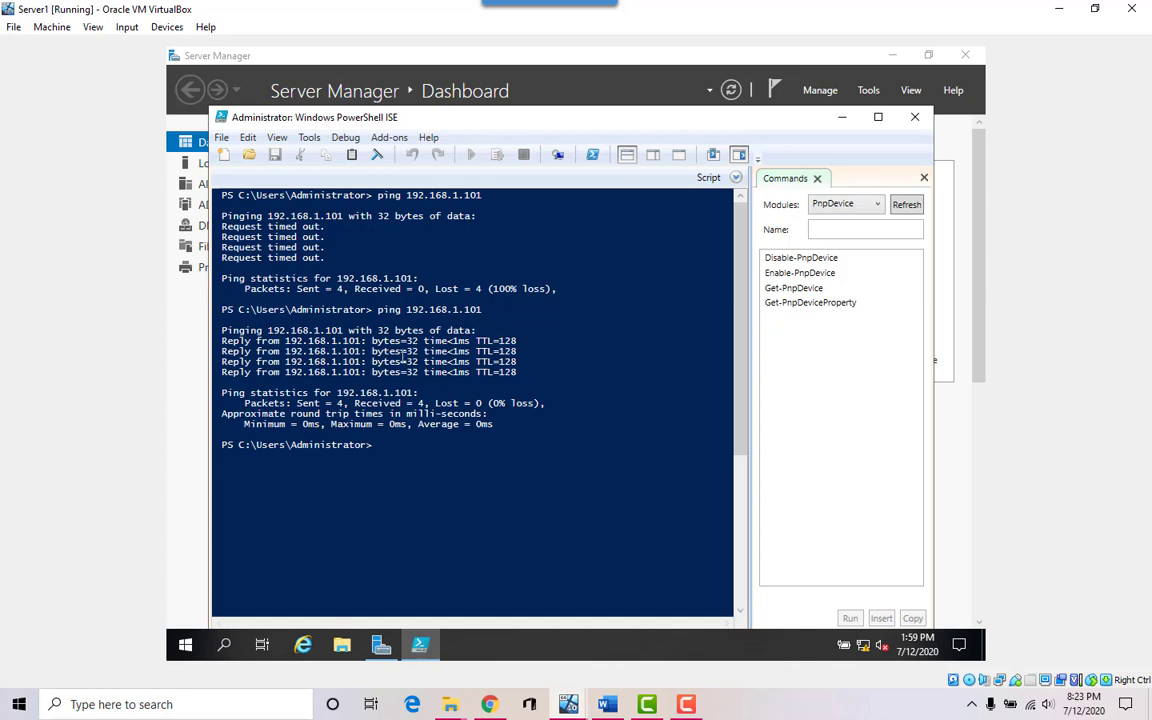
pyautogui.moveTo(213, 333); pyautogui.dragTo(430, 385)
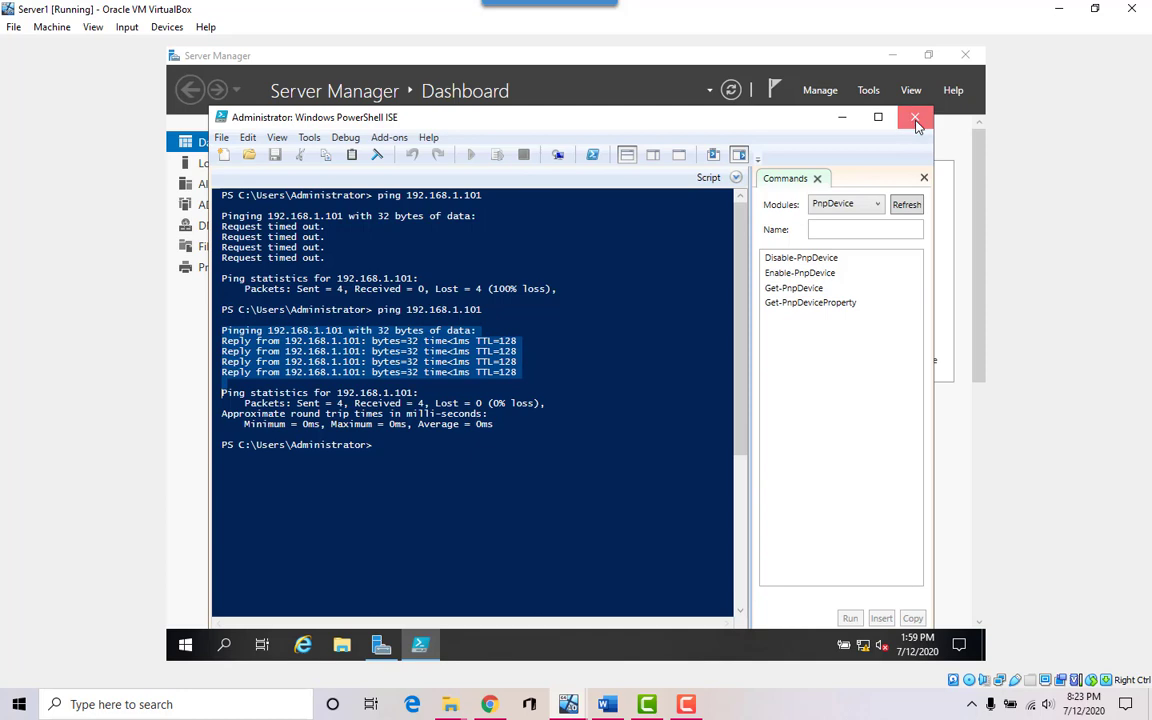
# - Close PowerShell ISE on Server1 and return to the Windows10 VM
pyautogui.click(915, 119)
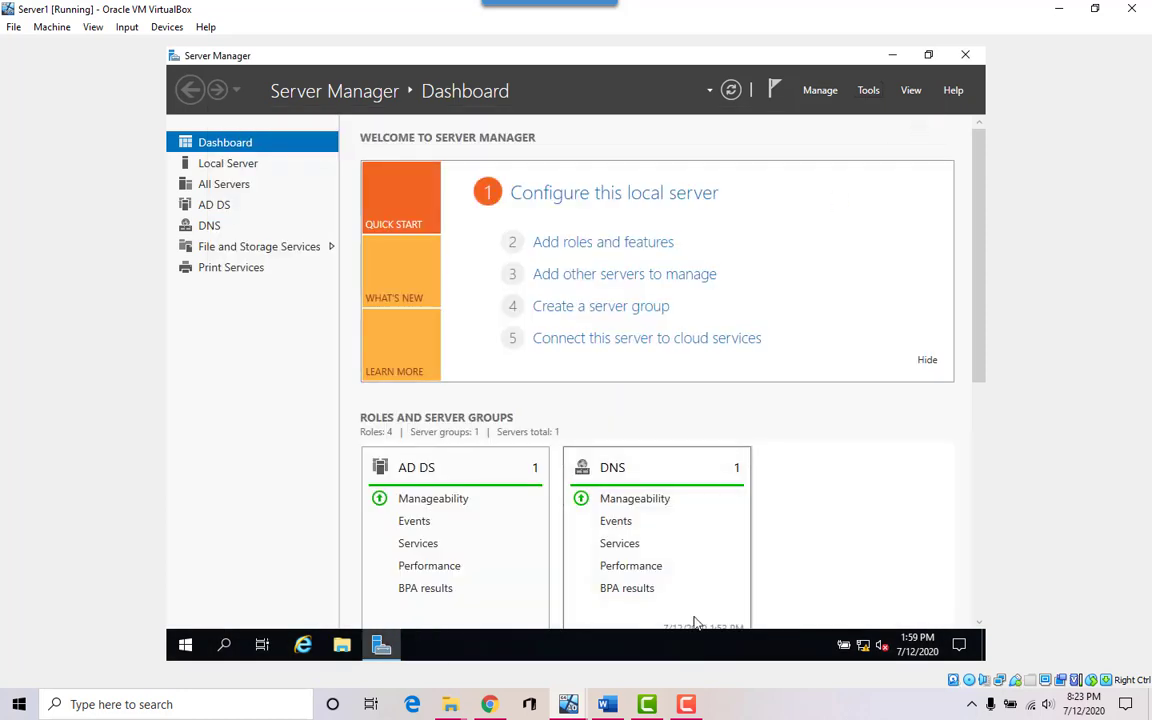
pyautogui.click(567, 706)
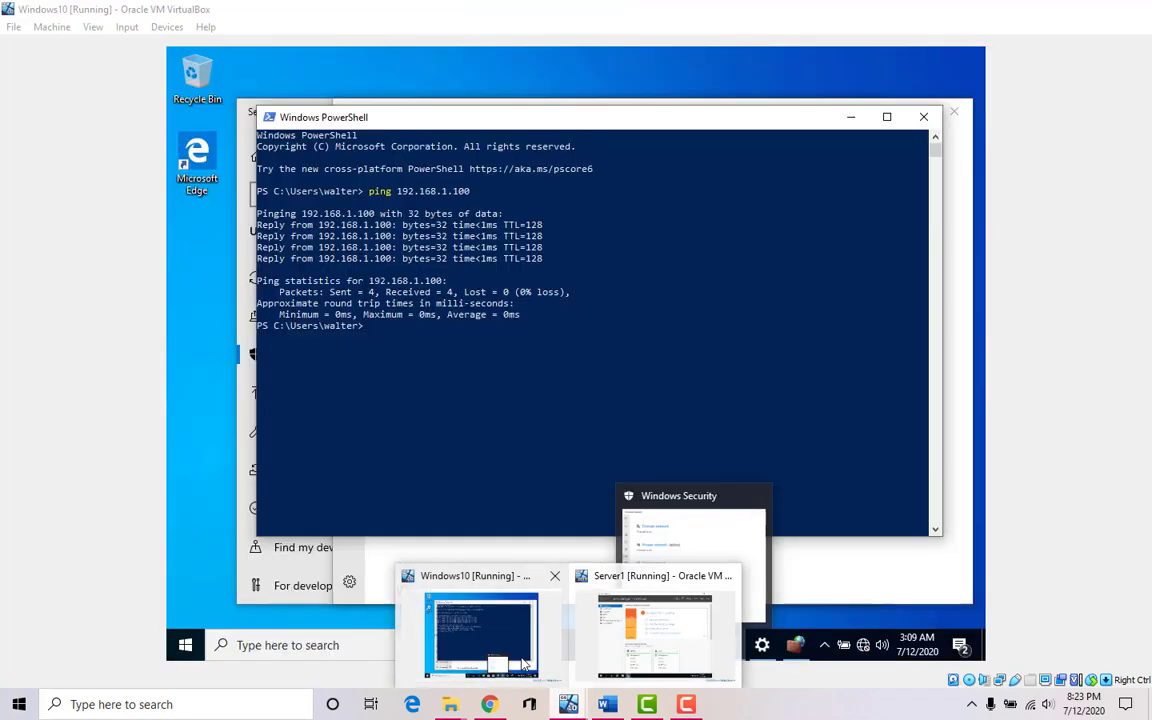
pyautogui.click(490, 620)
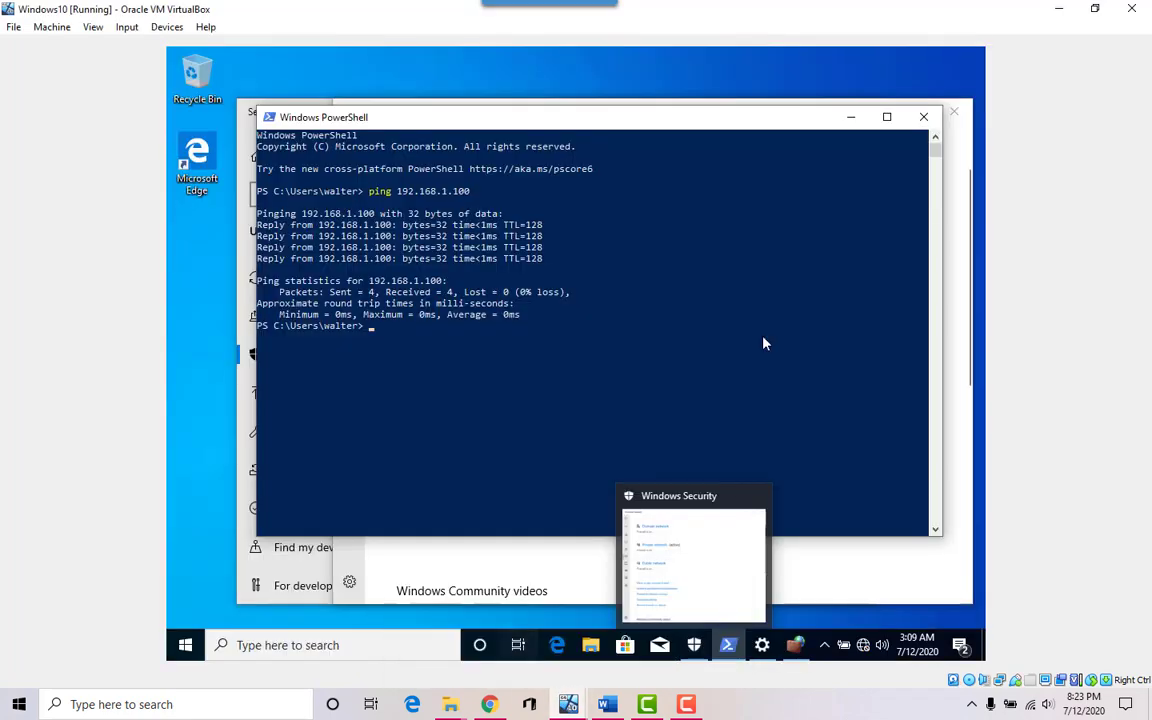
# - Close the PowerShell, Windows Security and Settings windows in the Windows10 VM
pyautogui.click(923, 116)
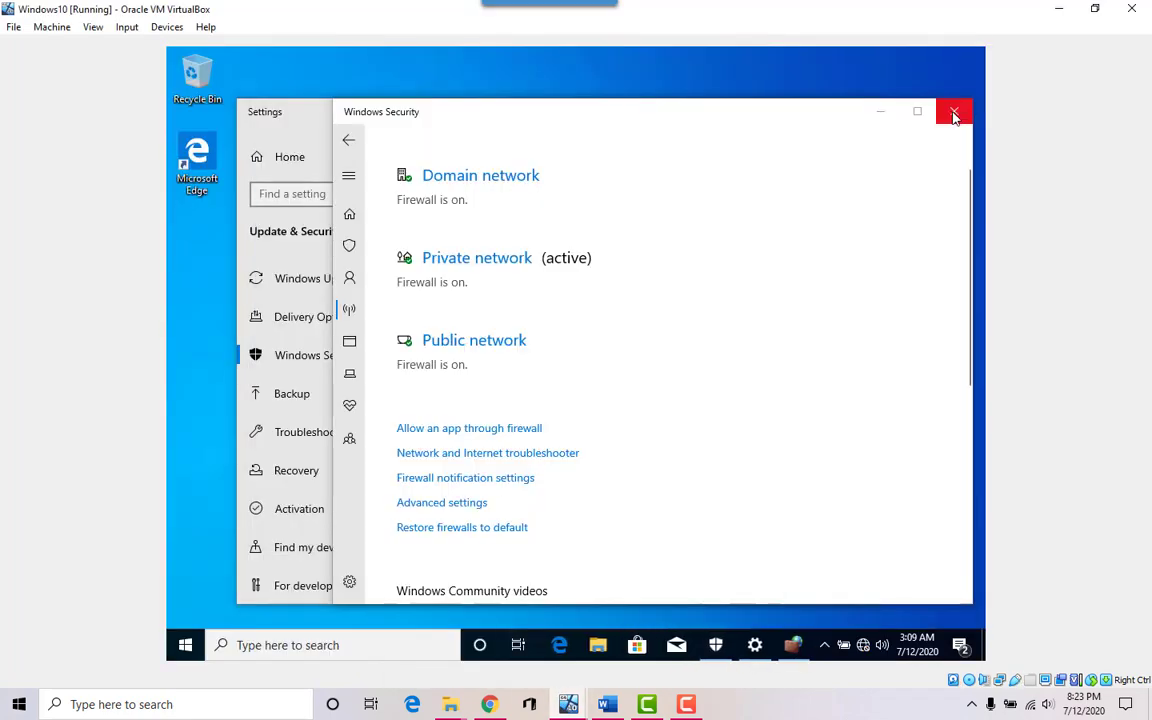
pyautogui.click(954, 116)
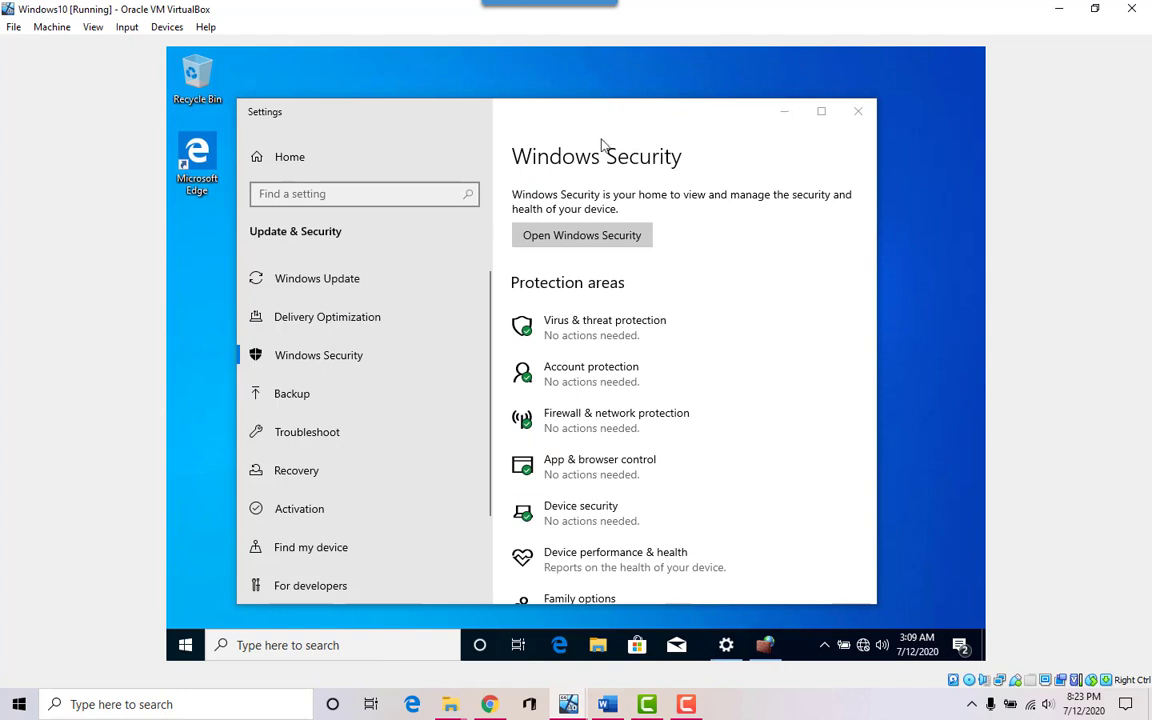
pyautogui.click(856, 111)
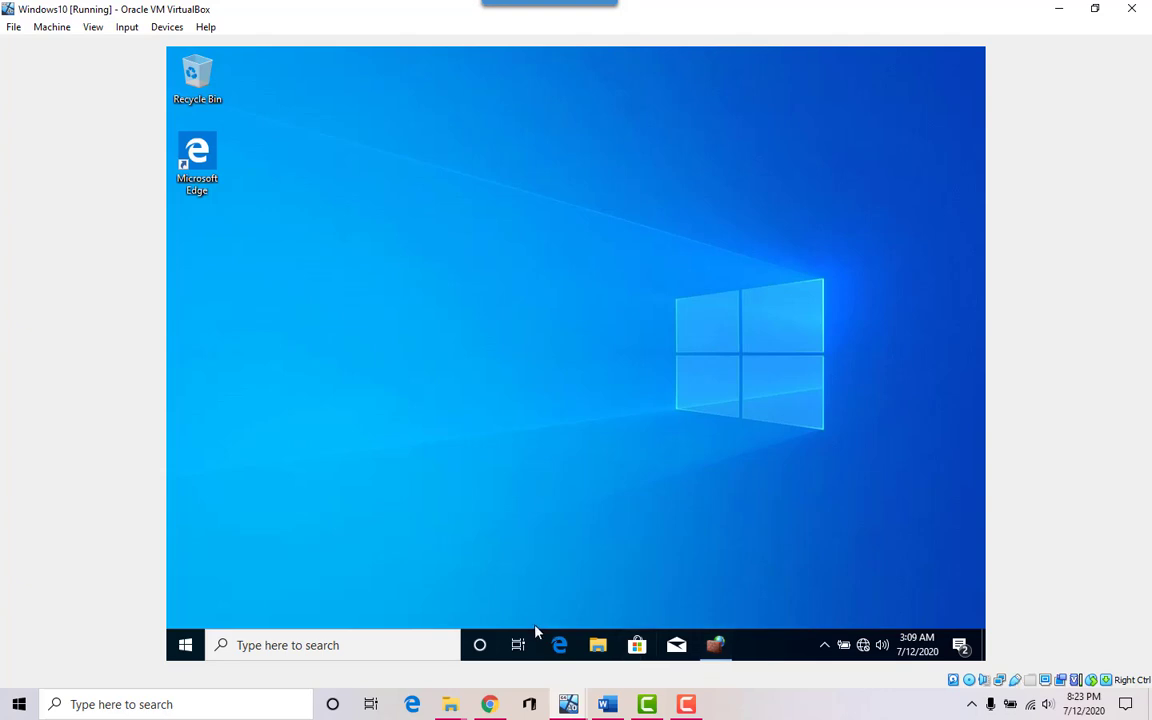
# - Open This PC's Properties from File Explorer to show the System page
pyautogui.click(600, 648)
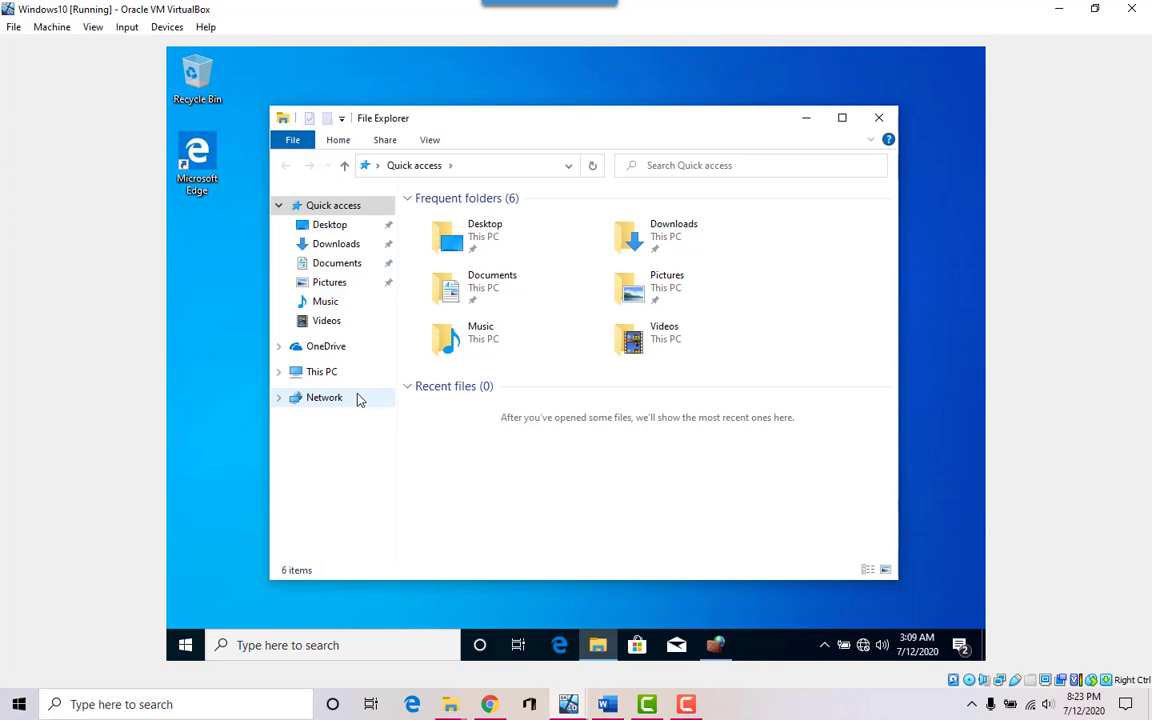
pyautogui.rightClick(325, 376)
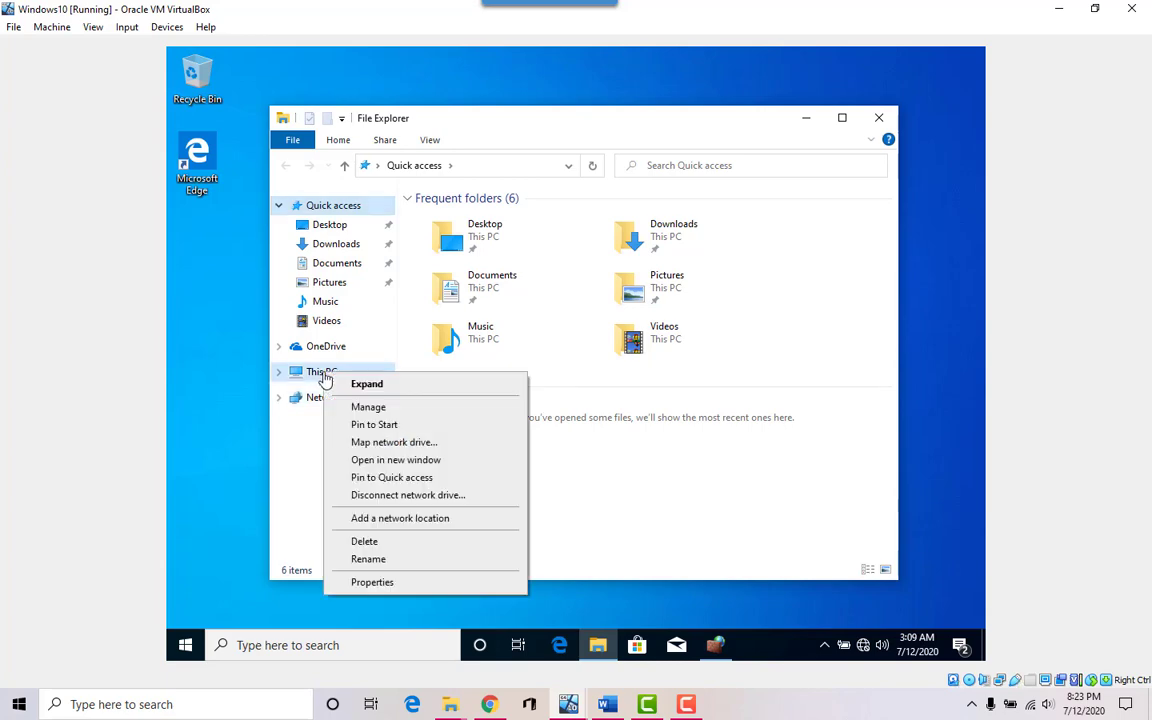
pyautogui.click(390, 583)
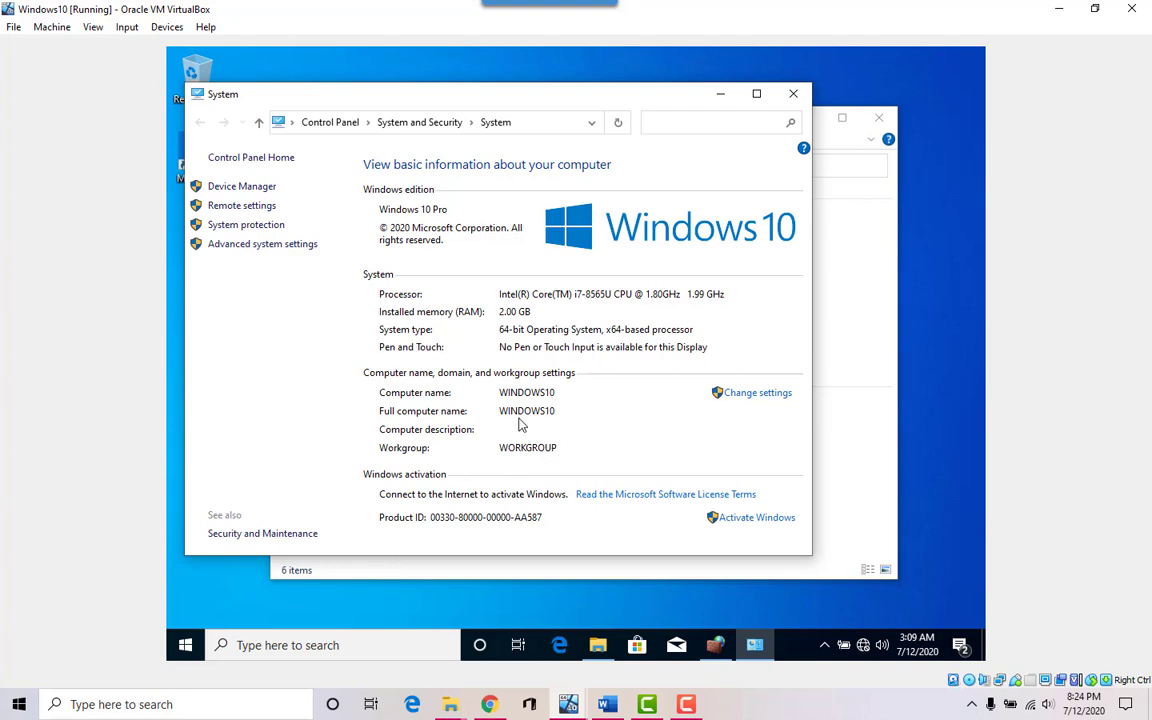
# - Open System Properties via Change settings to see the WINDOWS10 computer name
pyautogui.click(758, 394)
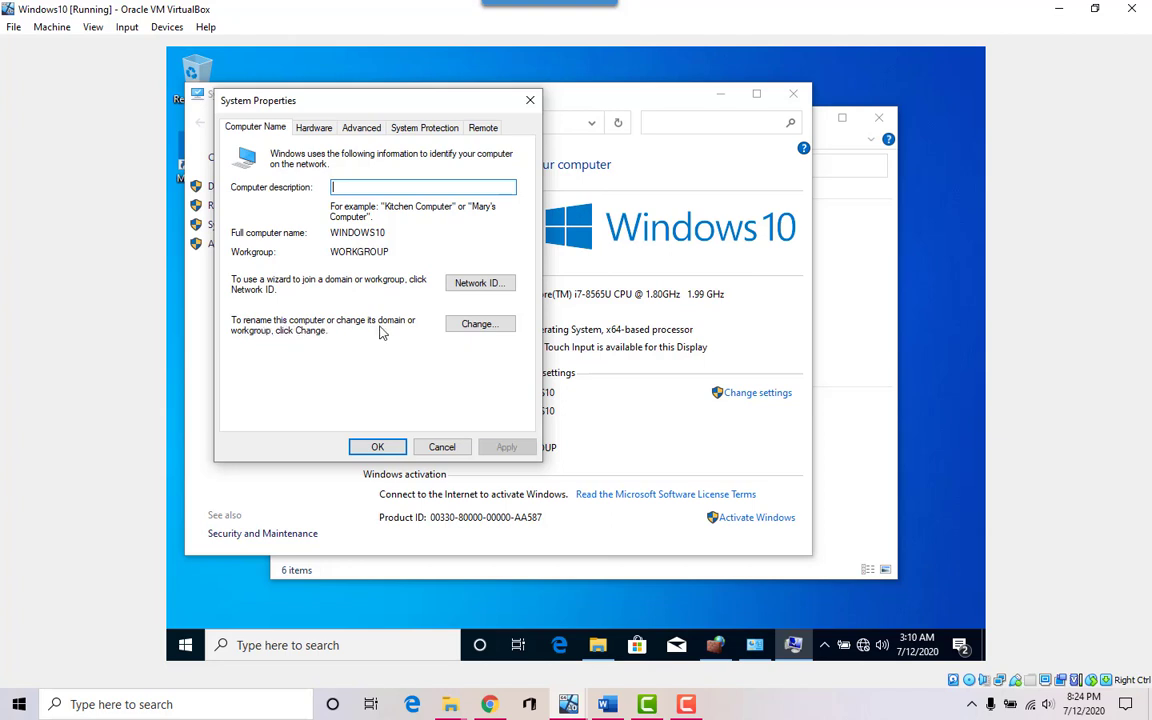
# - Switch the computer's membership from workgroup to the domain 'walter' and submit
pyautogui.click(486, 327)
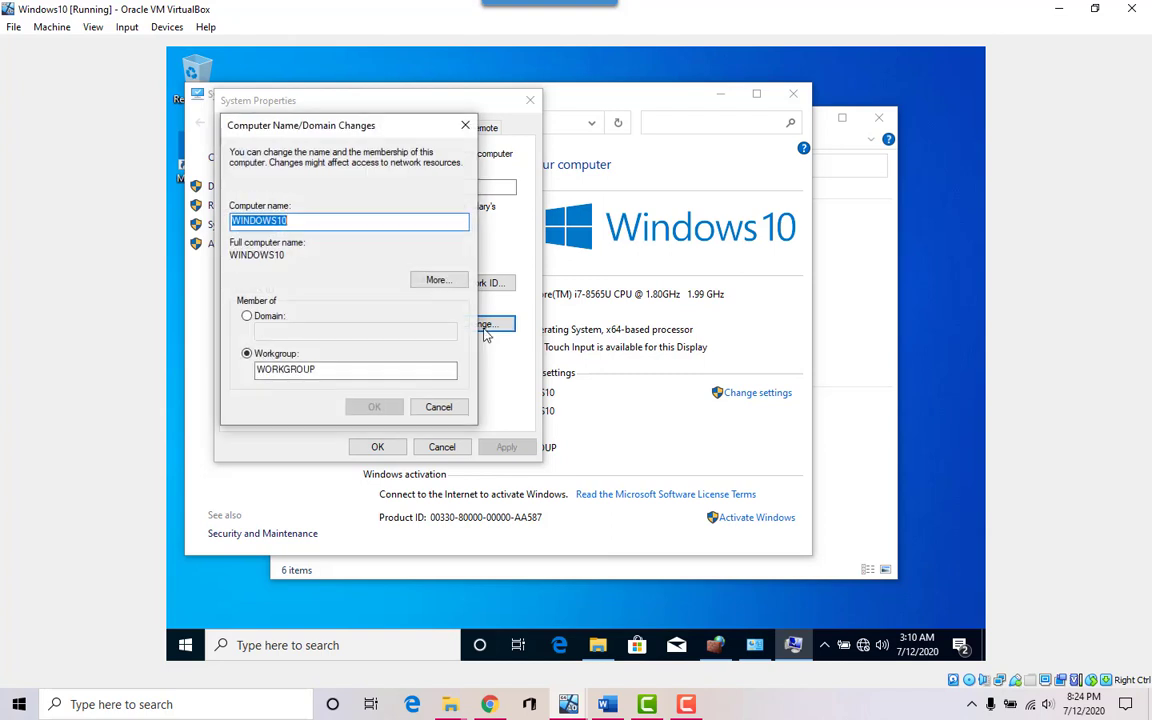
pyautogui.click(260, 318)
pyautogui.click(274, 330)
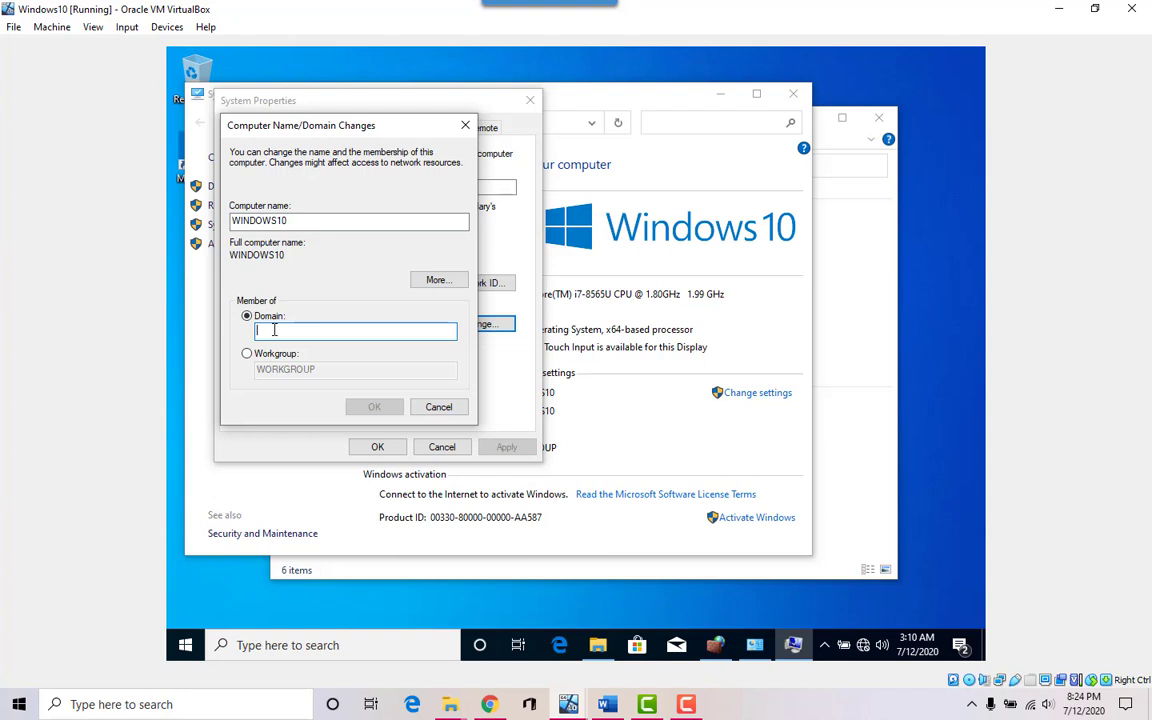
pyautogui.write('walter')
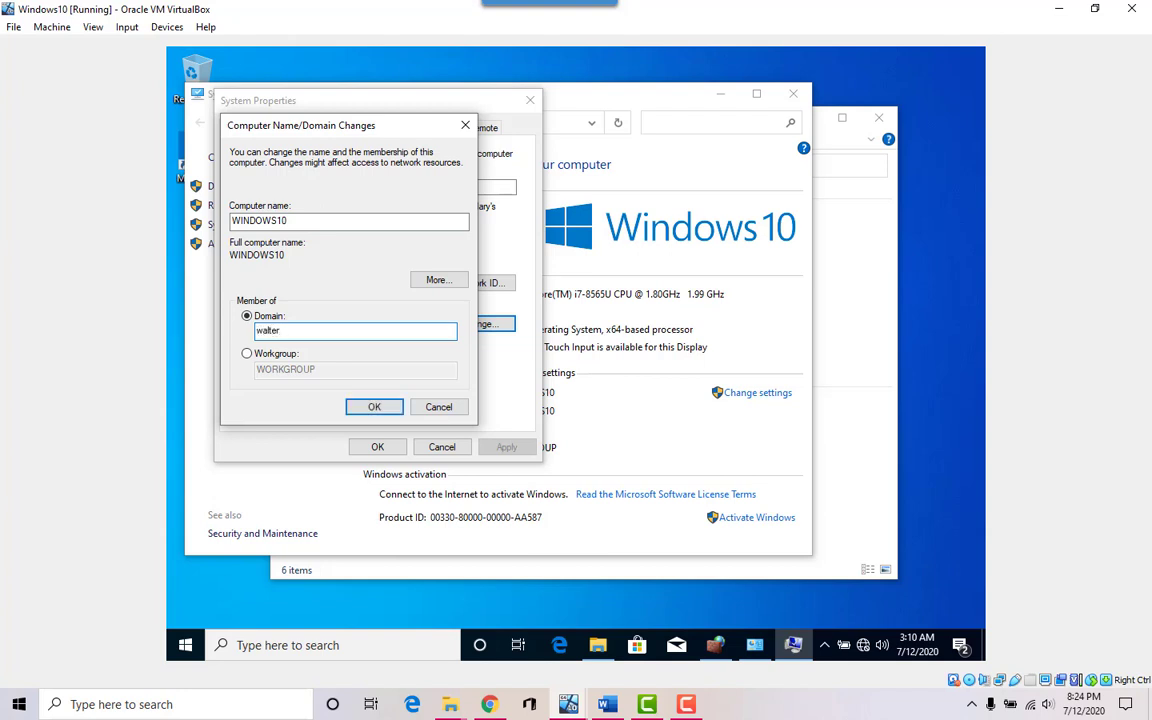
pyautogui.click(374, 409)
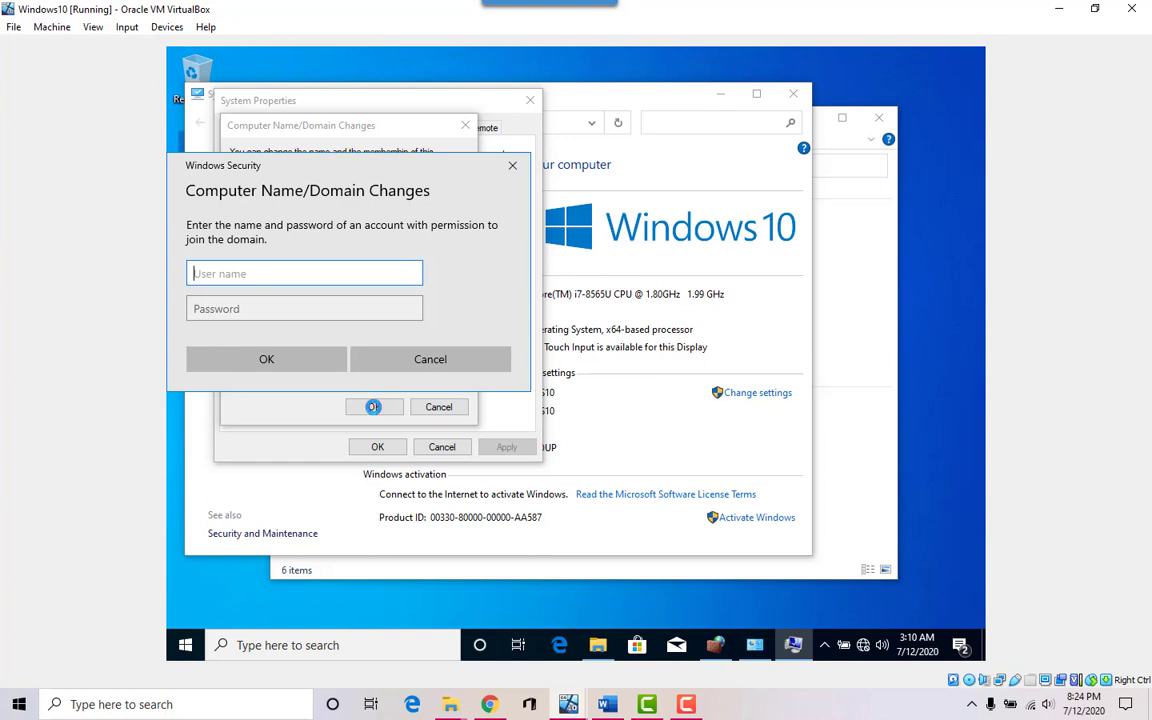
# - Authenticate as administrator with the account password to join the walter domain
pyautogui.write('administrator')
pyautogui.press('Tab')
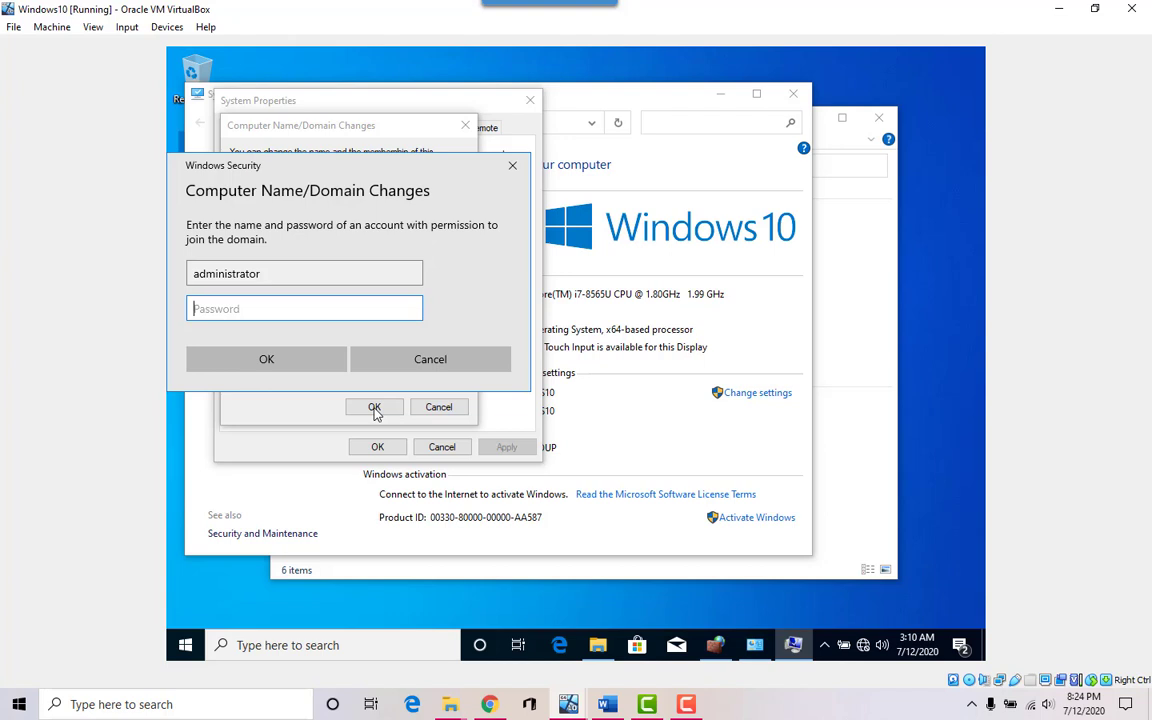
pyautogui.write('*********')
pyautogui.click(267, 361)
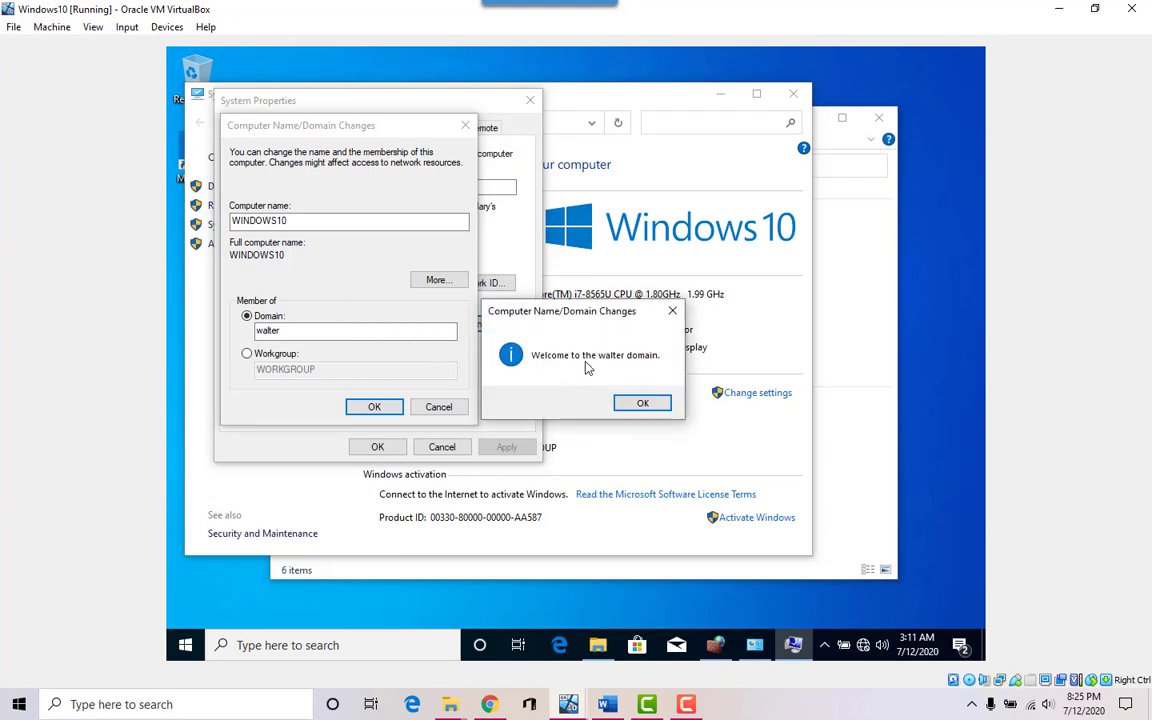
# - Dismiss the welcome and restart notices, close System Properties, and restart the VM now
pyautogui.click(643, 405)
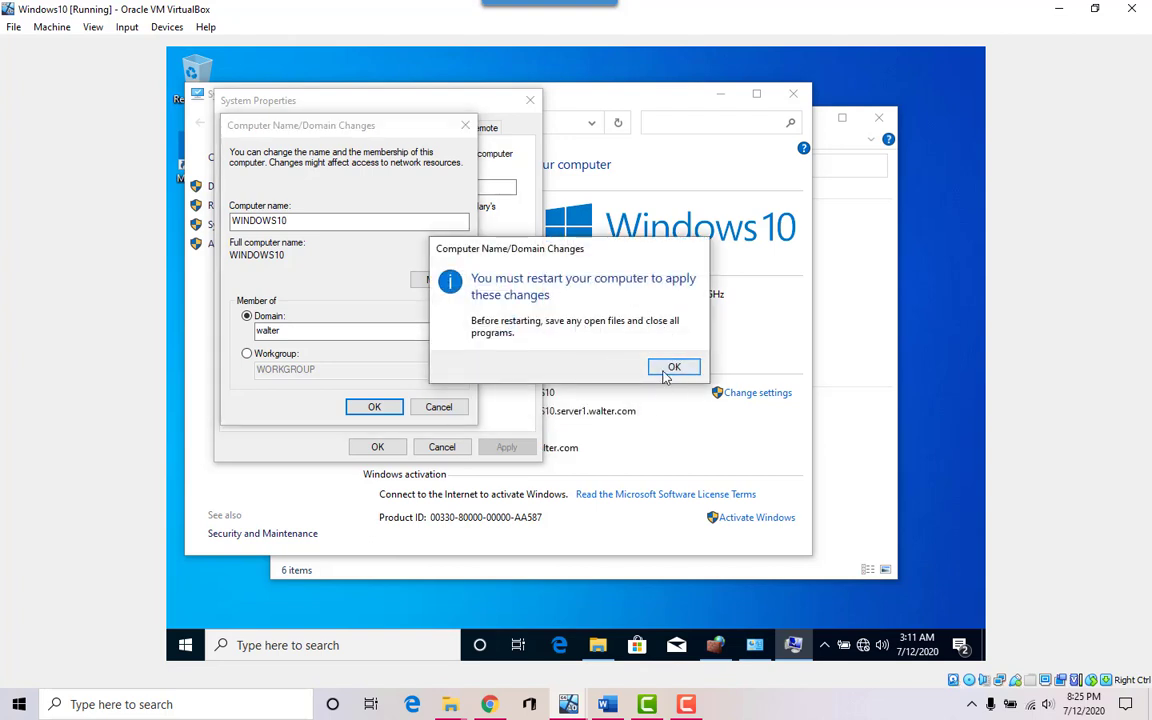
pyautogui.click(674, 369)
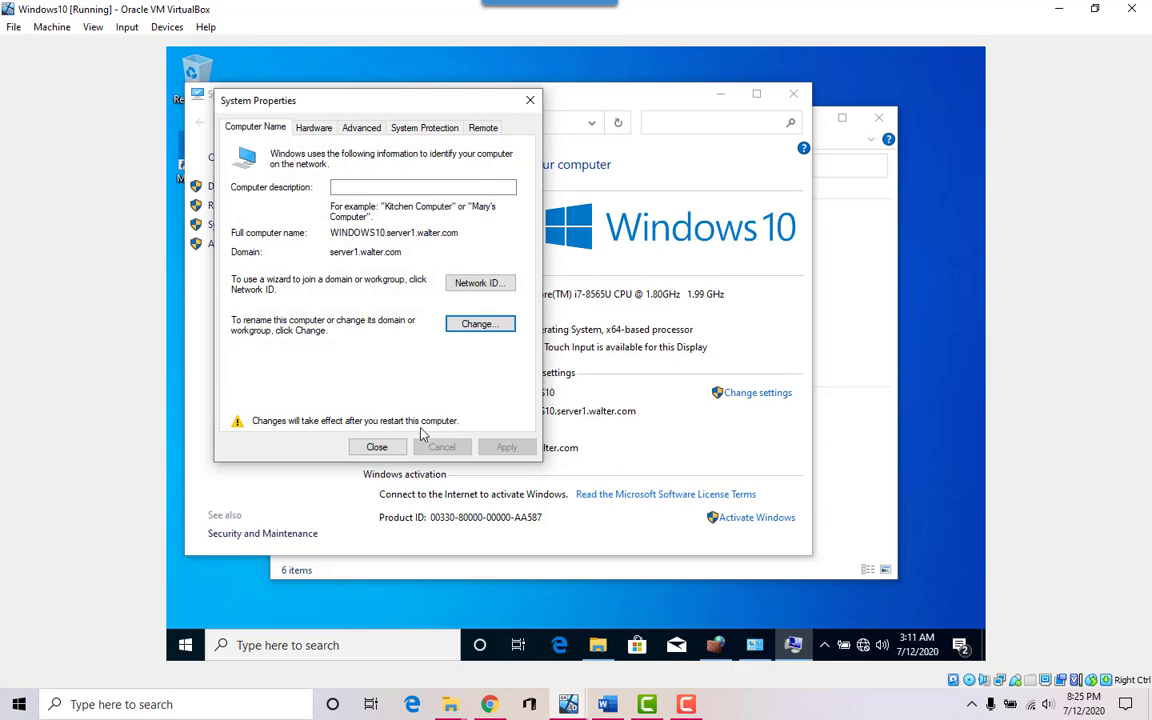
pyautogui.click(378, 447)
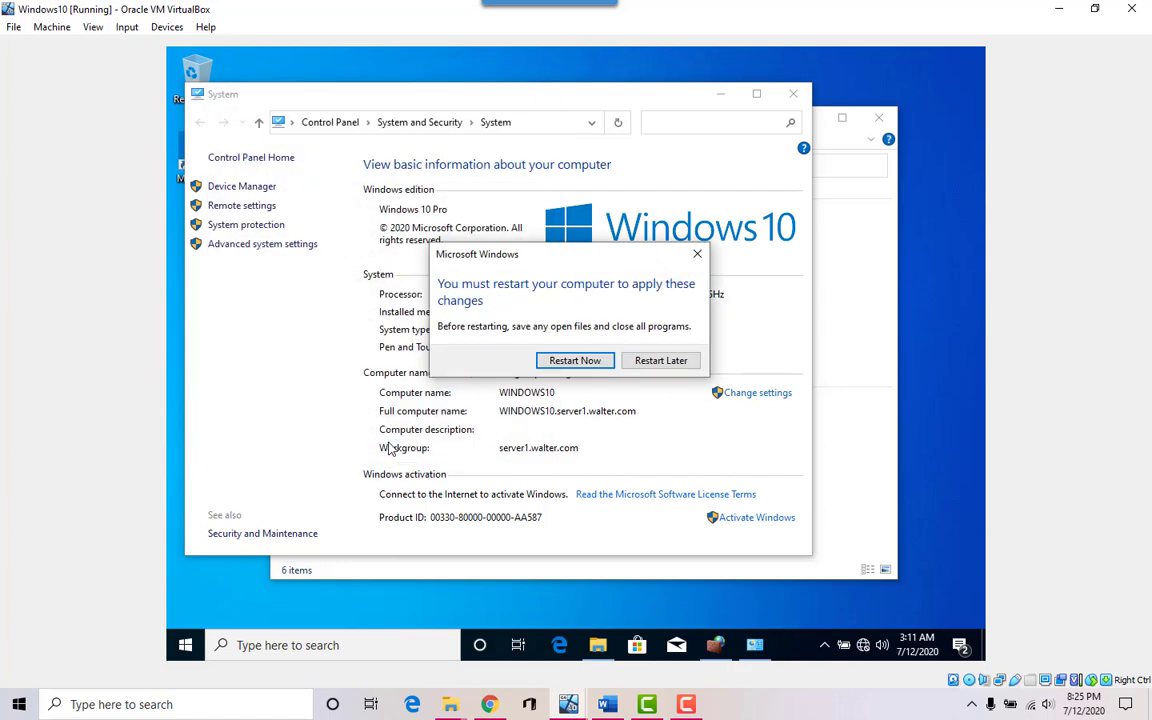
pyautogui.click(575, 360)
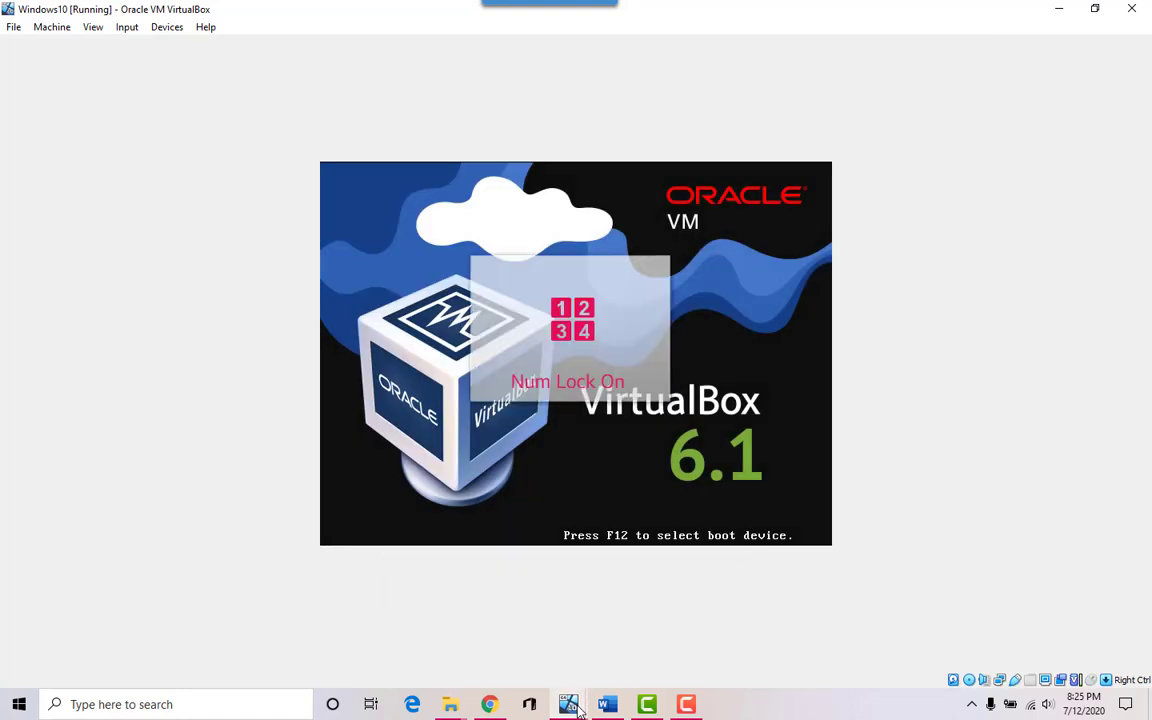
# - On Server1, launch Active Directory Users and Computers from Server Manager's Tools menu
pyautogui.moveTo(577, 709)
pyautogui.click(657, 628)
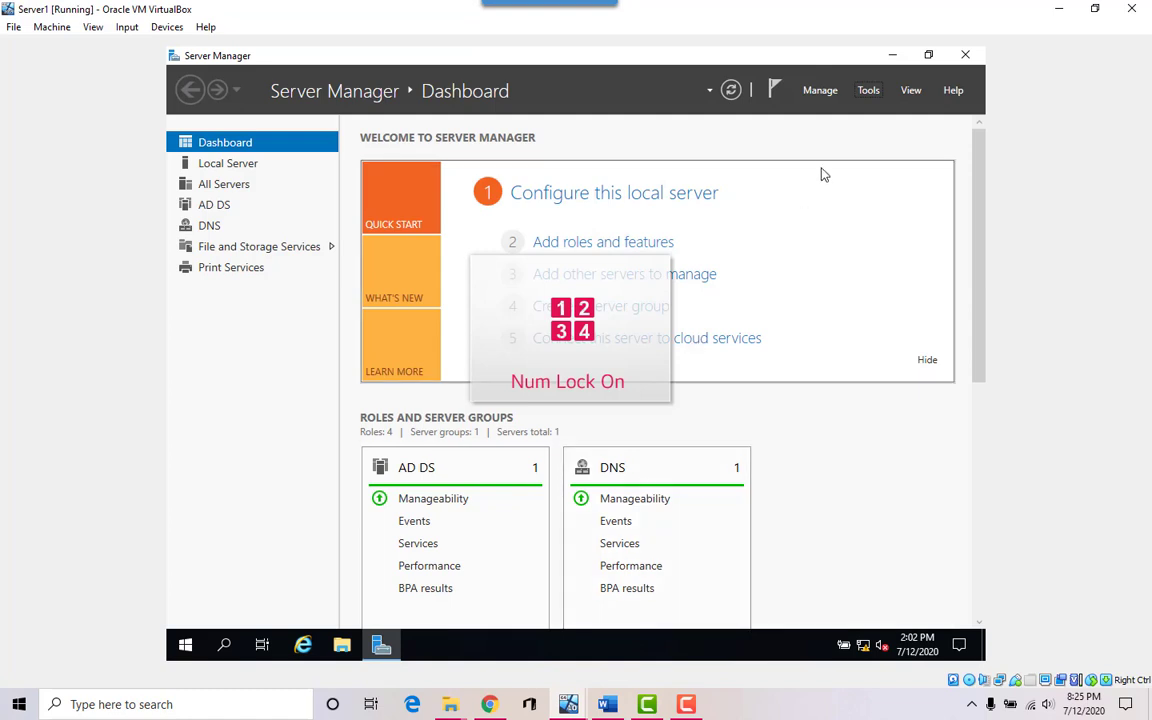
pyautogui.click(868, 91)
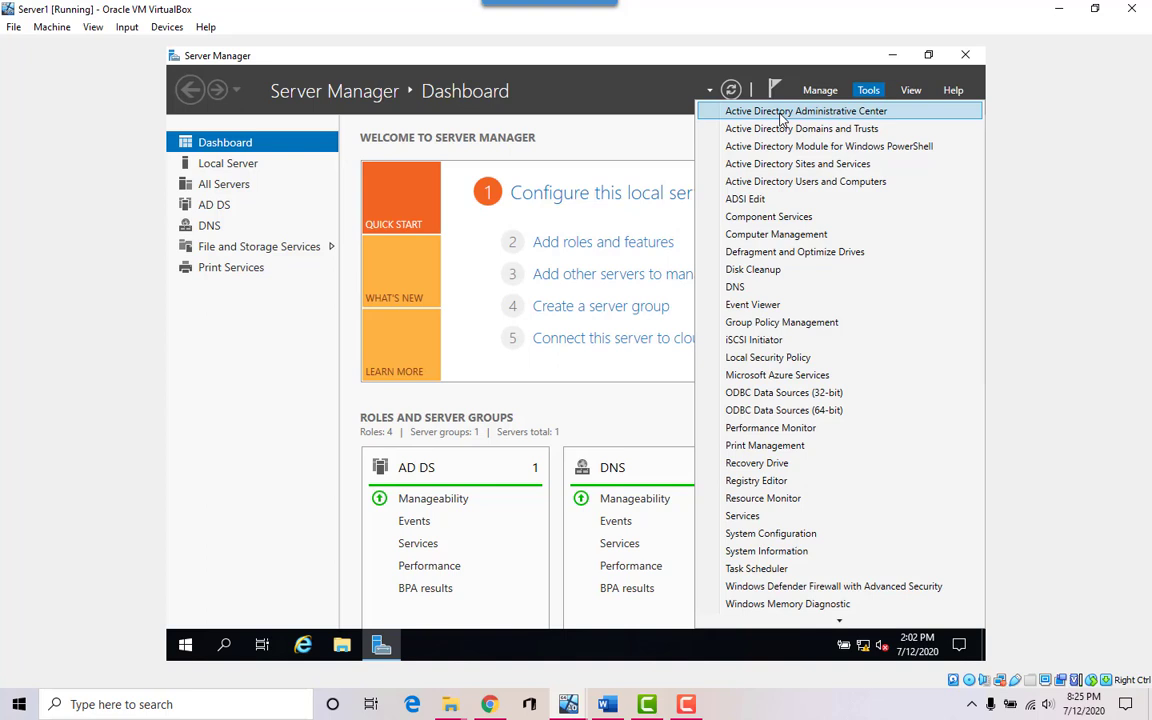
pyautogui.click(775, 188)
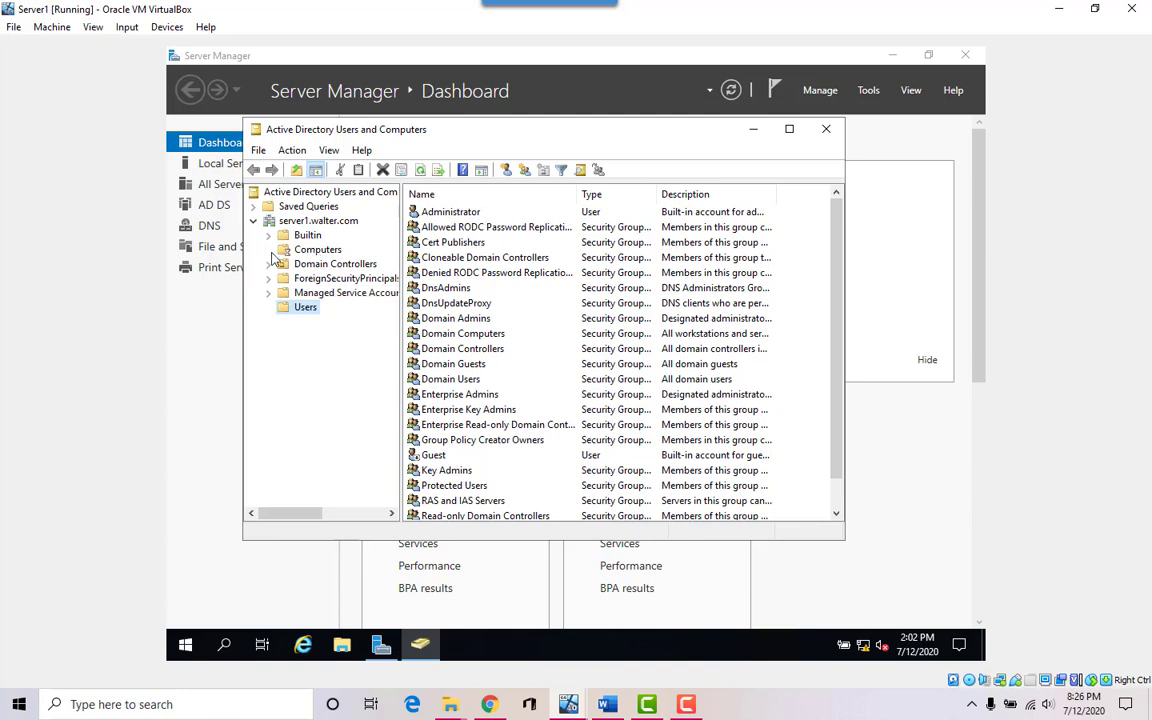
# - Open the Computers container and select the WINDOWS10 computer account
pyautogui.click(297, 251)
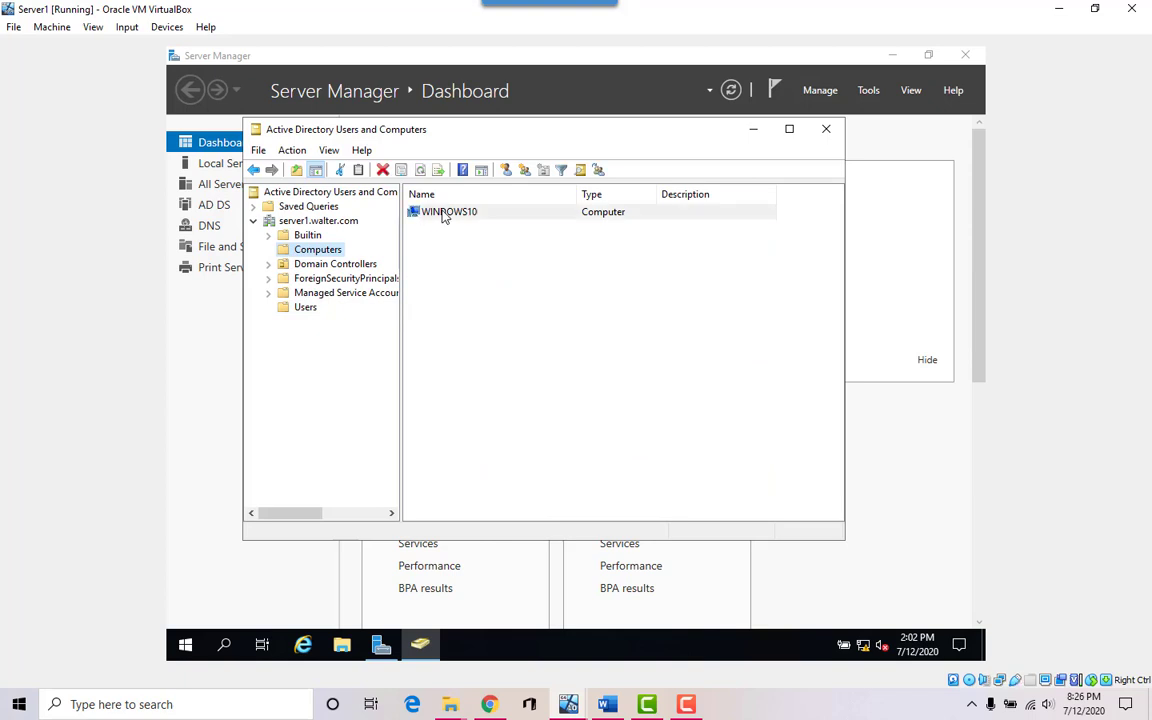
pyautogui.click(444, 213)
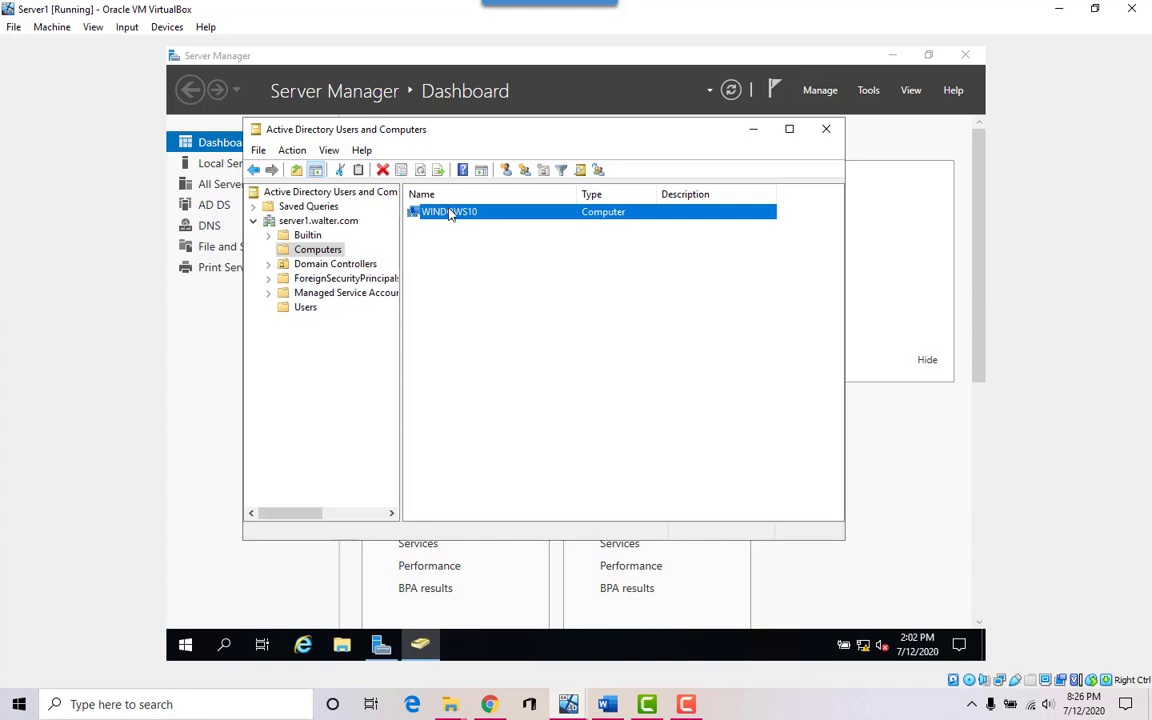
pyautogui.moveTo(431, 219)
pyautogui.mouseDown()
pyautogui.moveTo(309, 274)
pyautogui.moveTo(445, 224)
pyautogui.mouseUp()
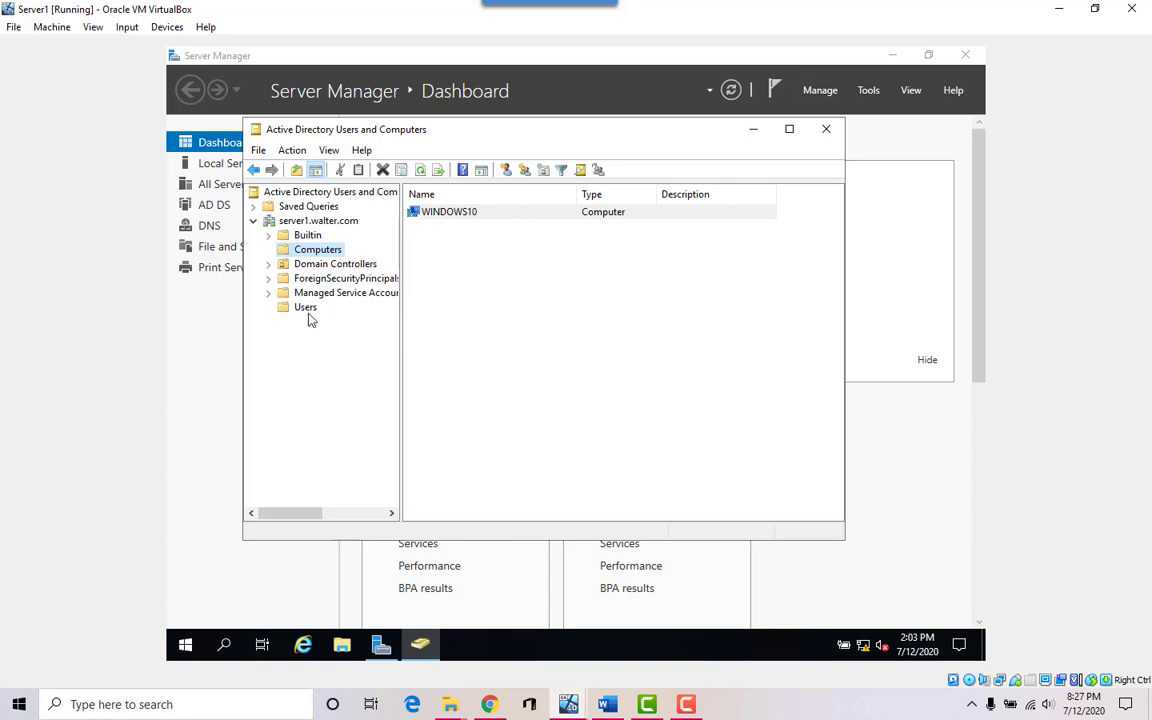
# - Check SERVER1 under Domain Controllers, then view the Users container with Administrator, Guest and groups
pyautogui.click(294, 264)
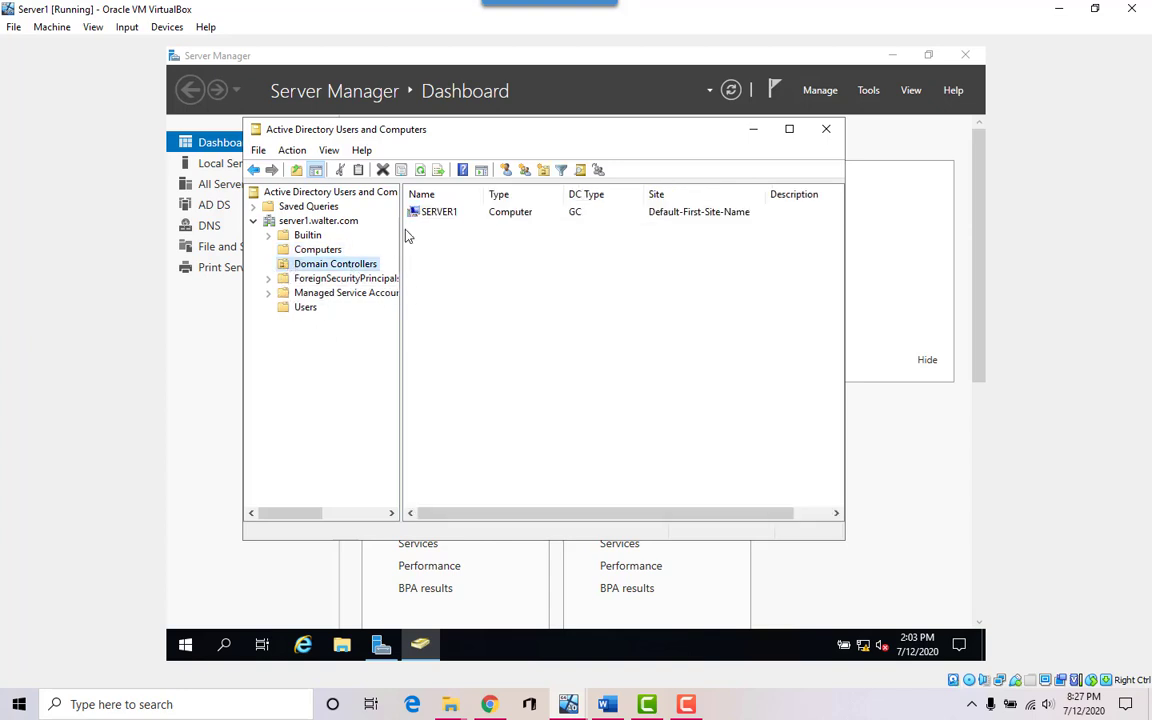
pyautogui.click(452, 221)
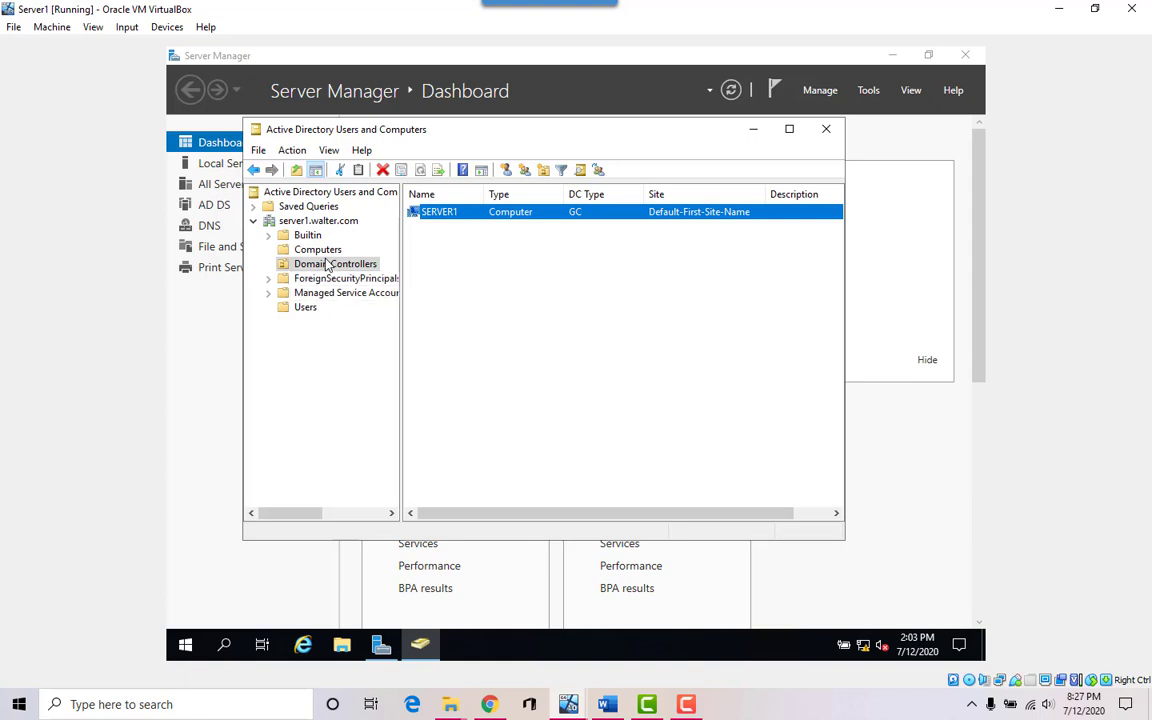
pyautogui.click(316, 250)
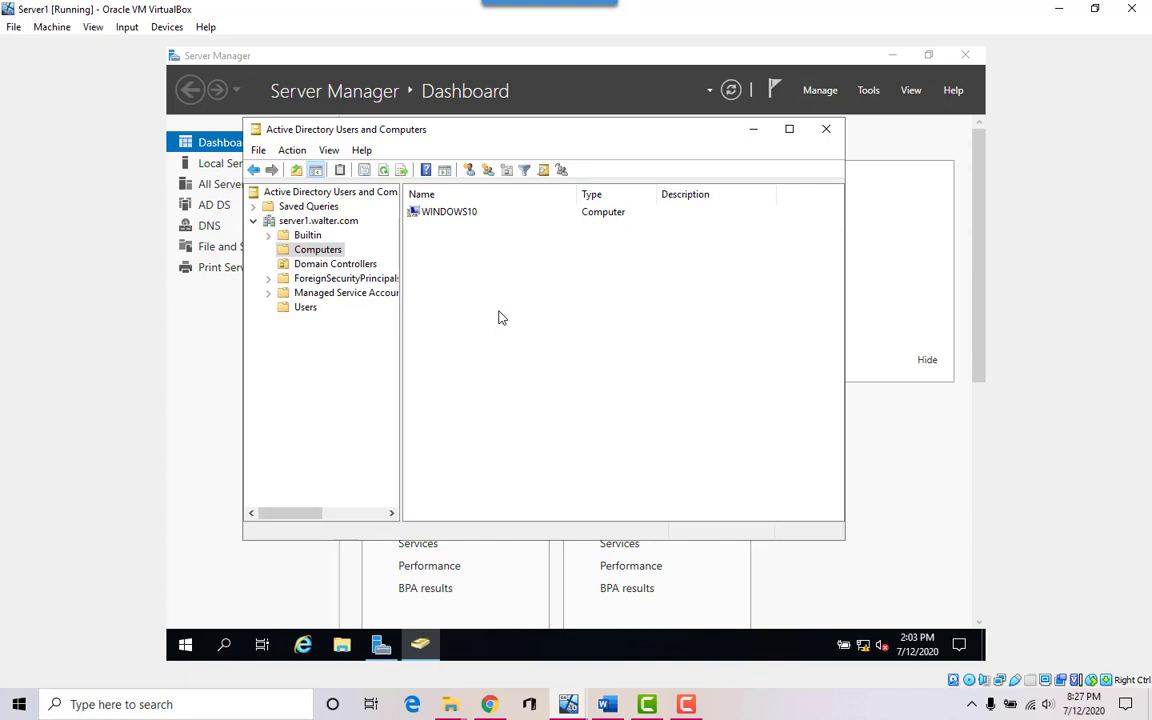
pyautogui.click(310, 320)
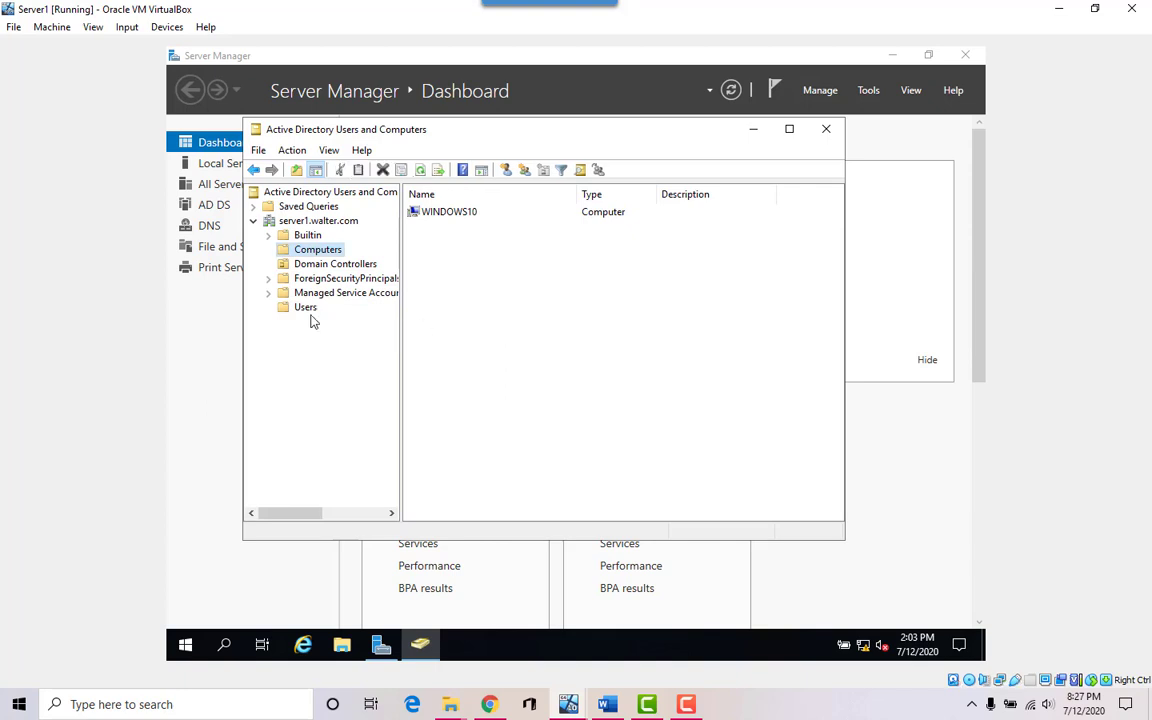
pyautogui.click(309, 310)
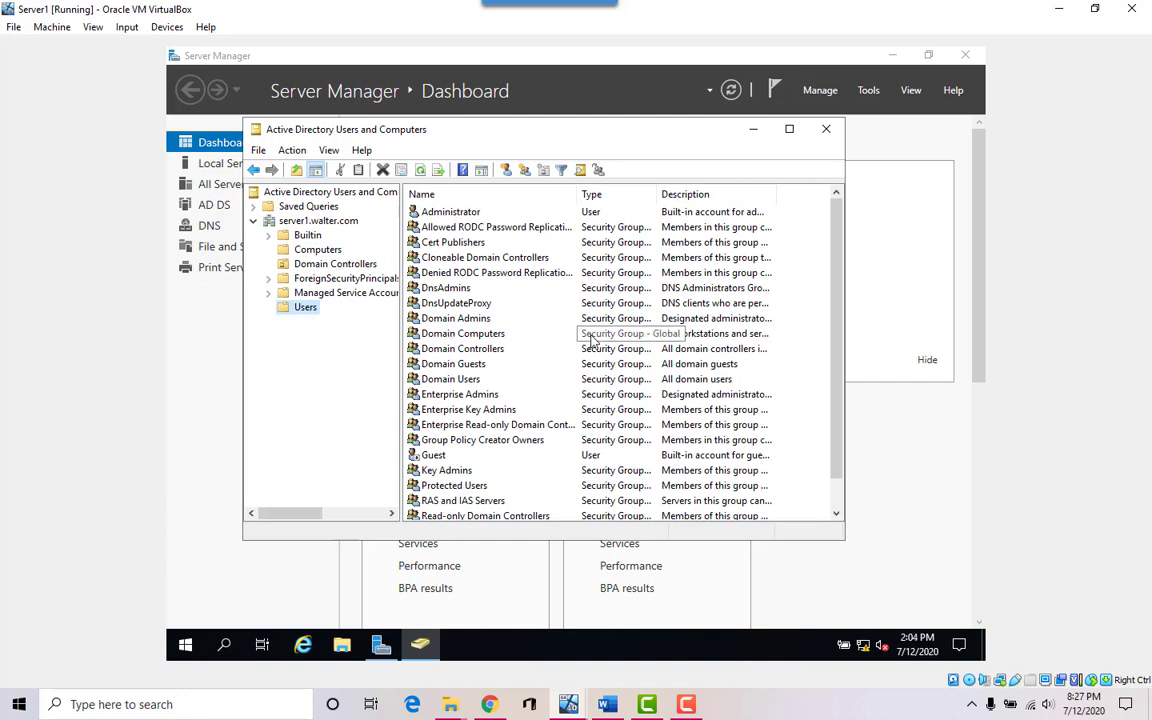
pyautogui.scroll(-1, 592, 341)
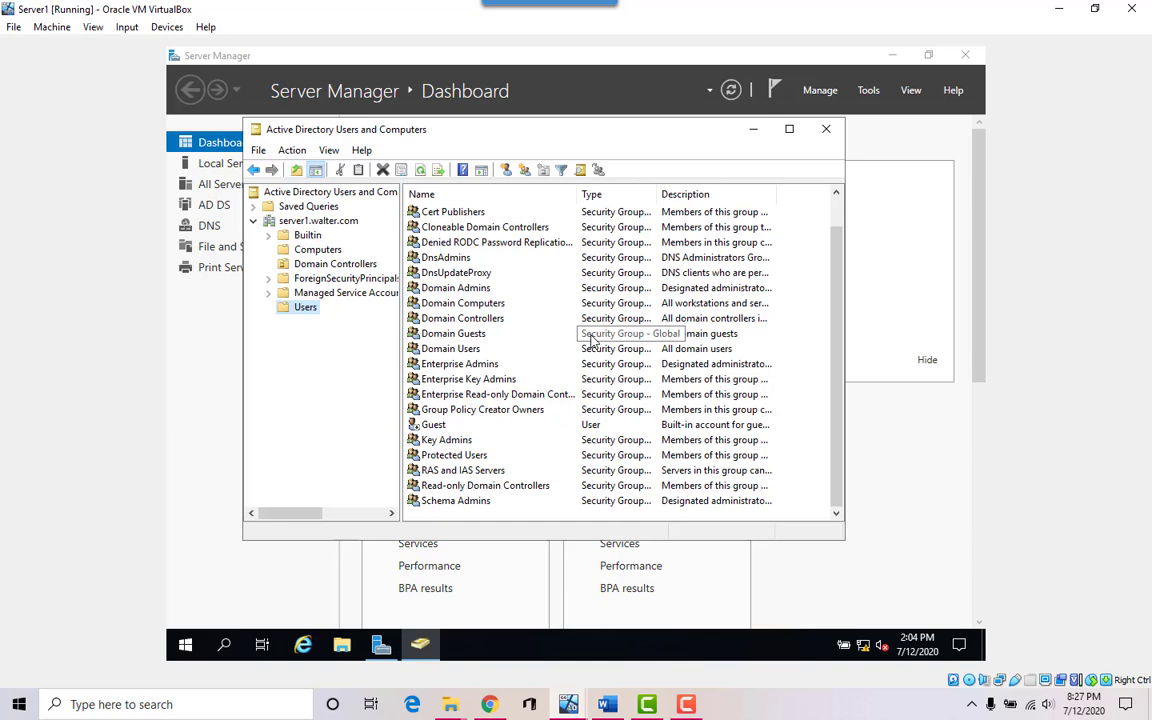
pyautogui.scroll(1, 592, 341)
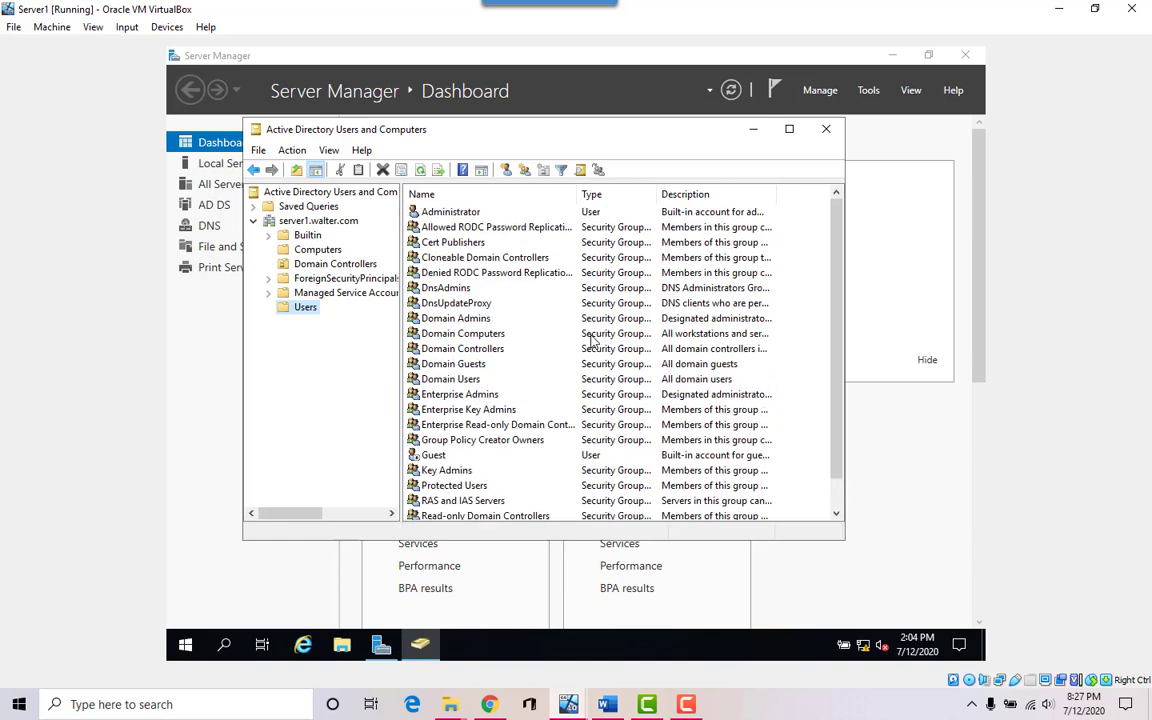
# - Start a new user in the Users container named 'user' with logon name user1
pyautogui.rightClick(304, 310)
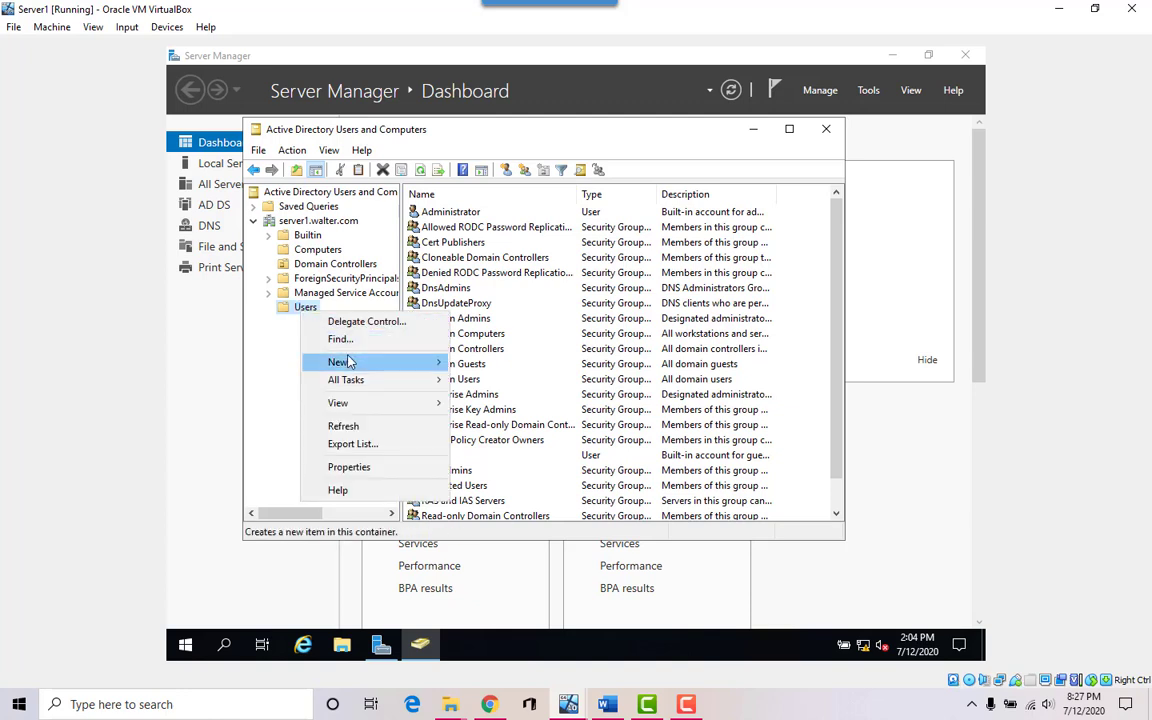
pyautogui.moveTo(352, 364)
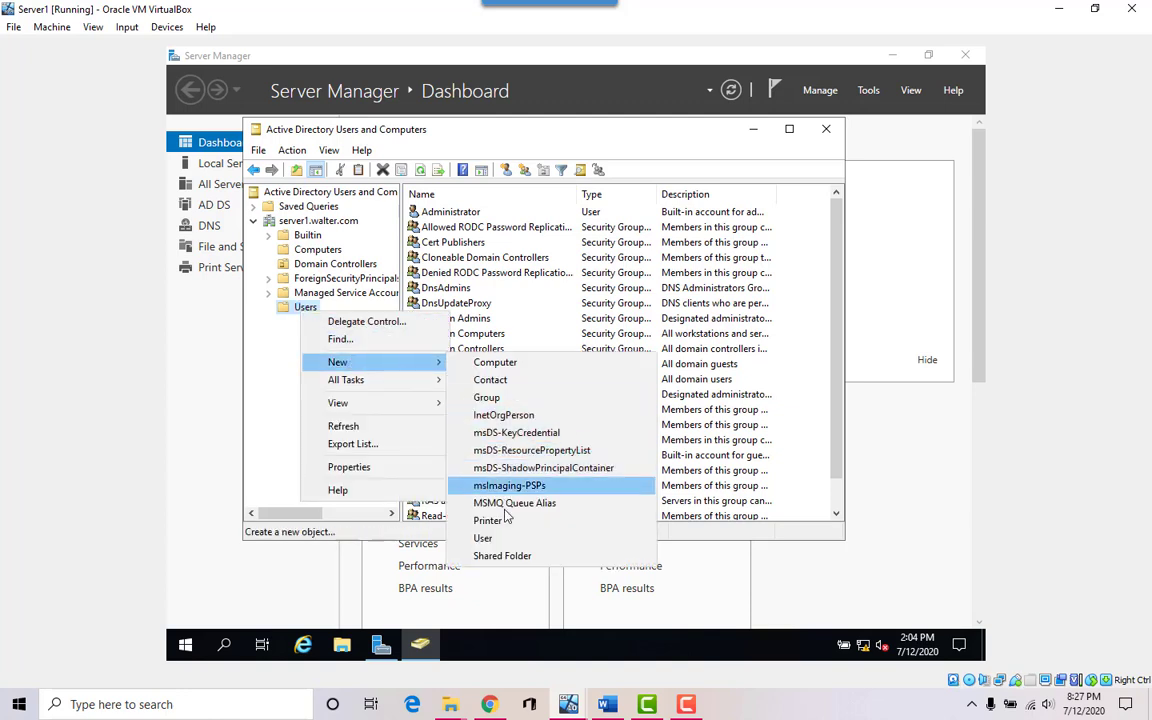
pyautogui.click(485, 538)
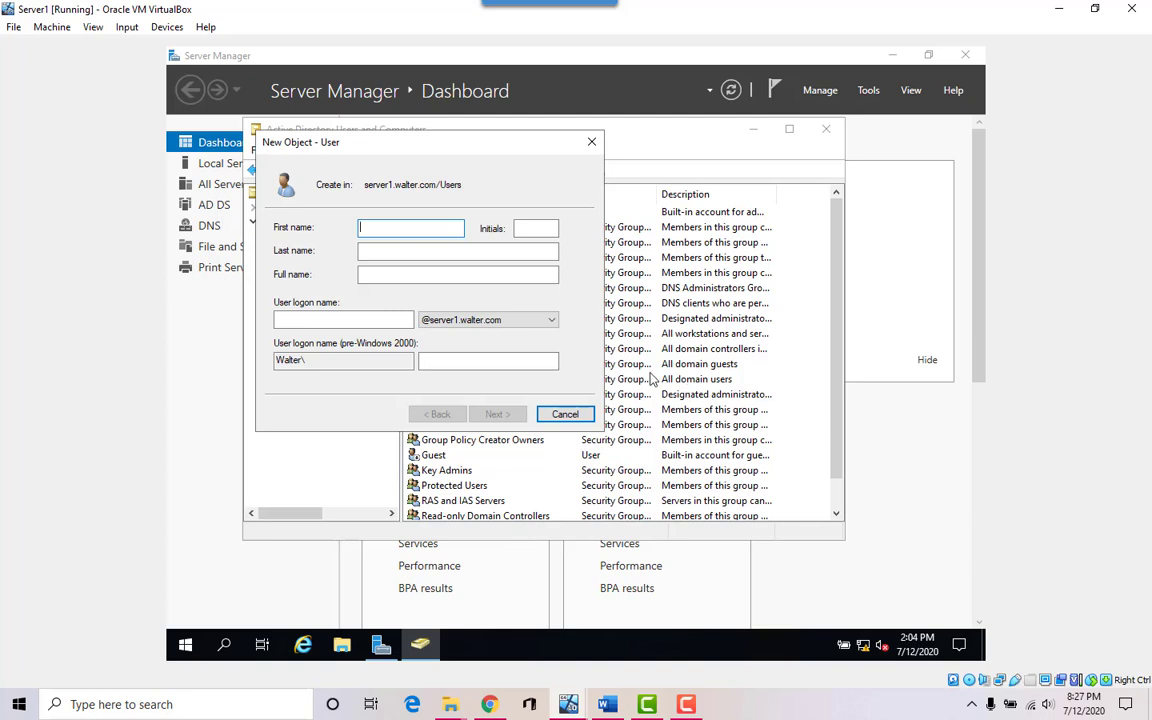
pyautogui.write('user')
pyautogui.press('Tab')
pyautogui.press('Tab')
pyautogui.press('Tab')
pyautogui.press('Tab')
pyautogui.write('user1')
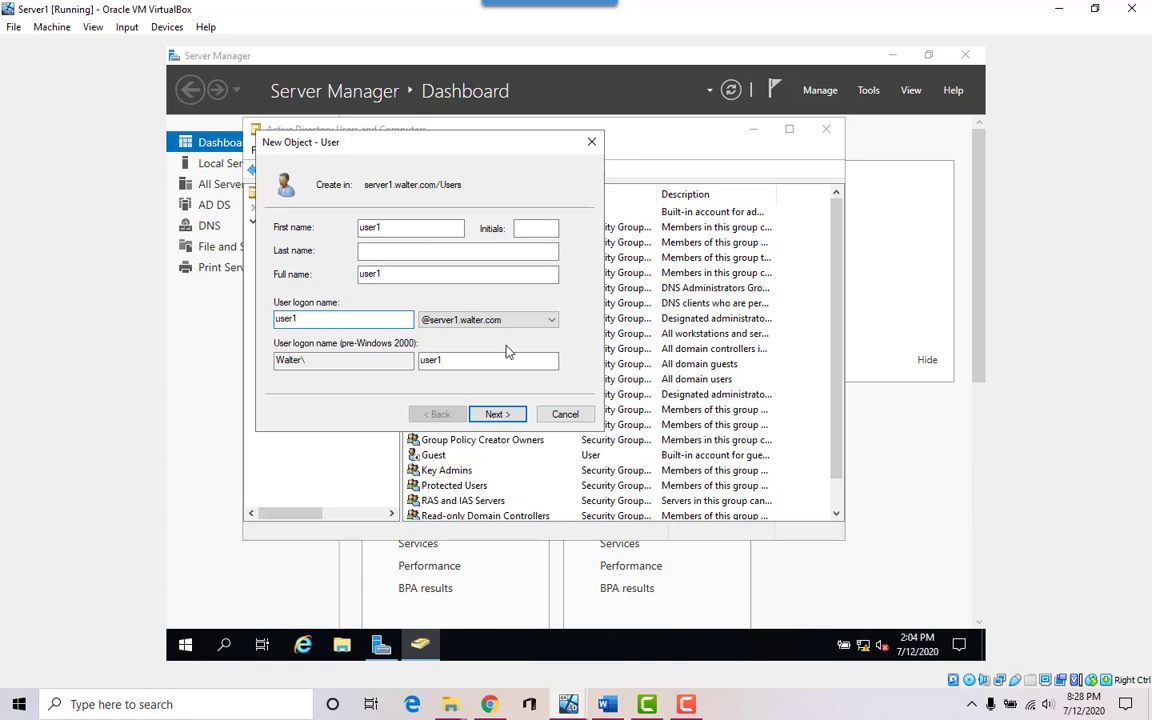
pyautogui.click(508, 413)
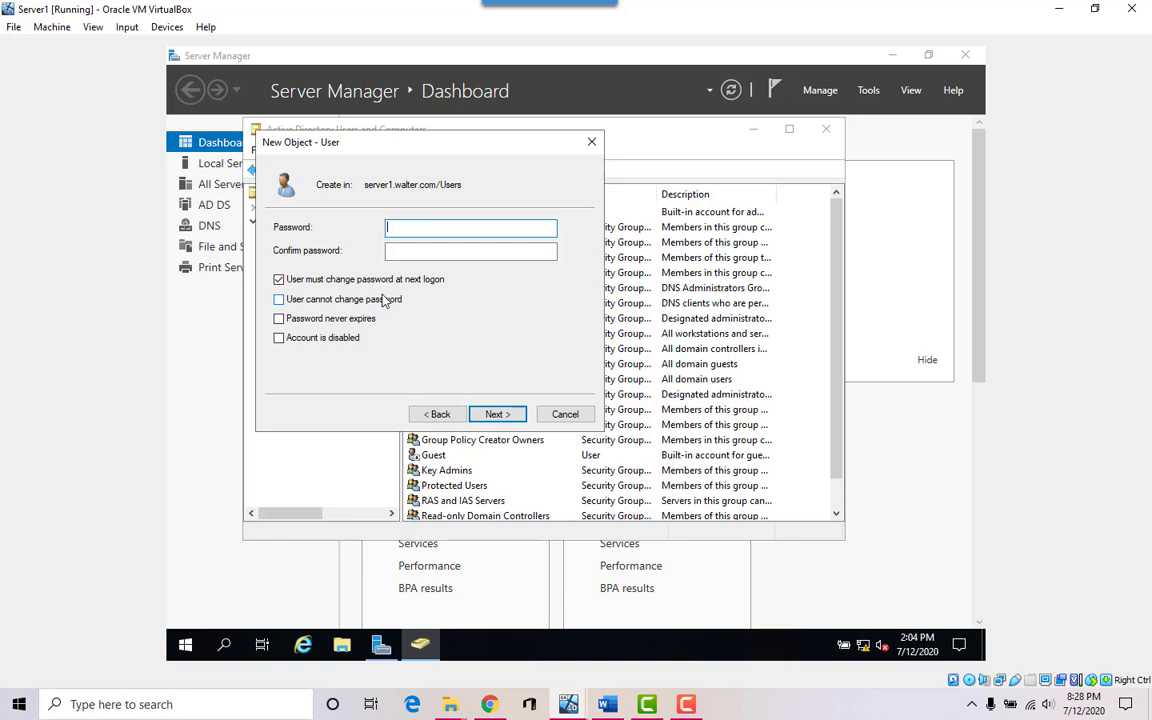
# - Set user1's password, check 'User cannot change password' and 'Password never expires', and finish
pyautogui.write('*******')
pyautogui.click(470, 250)
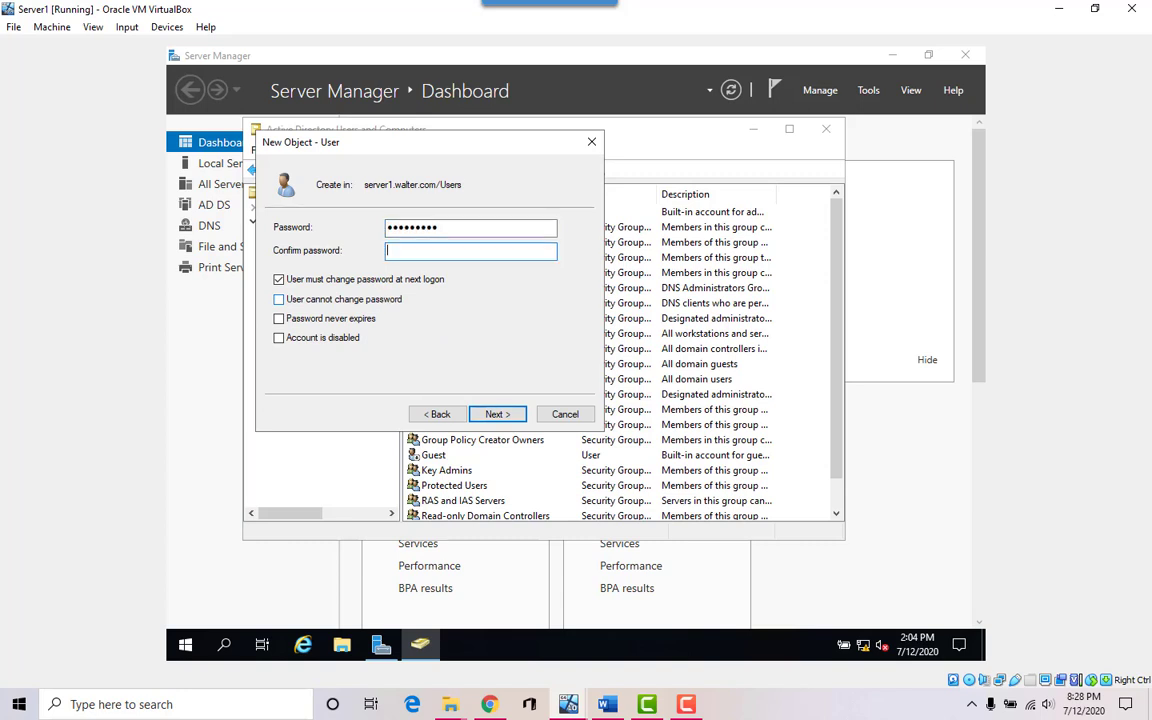
pyautogui.write('*******')
pyautogui.click(318, 280)
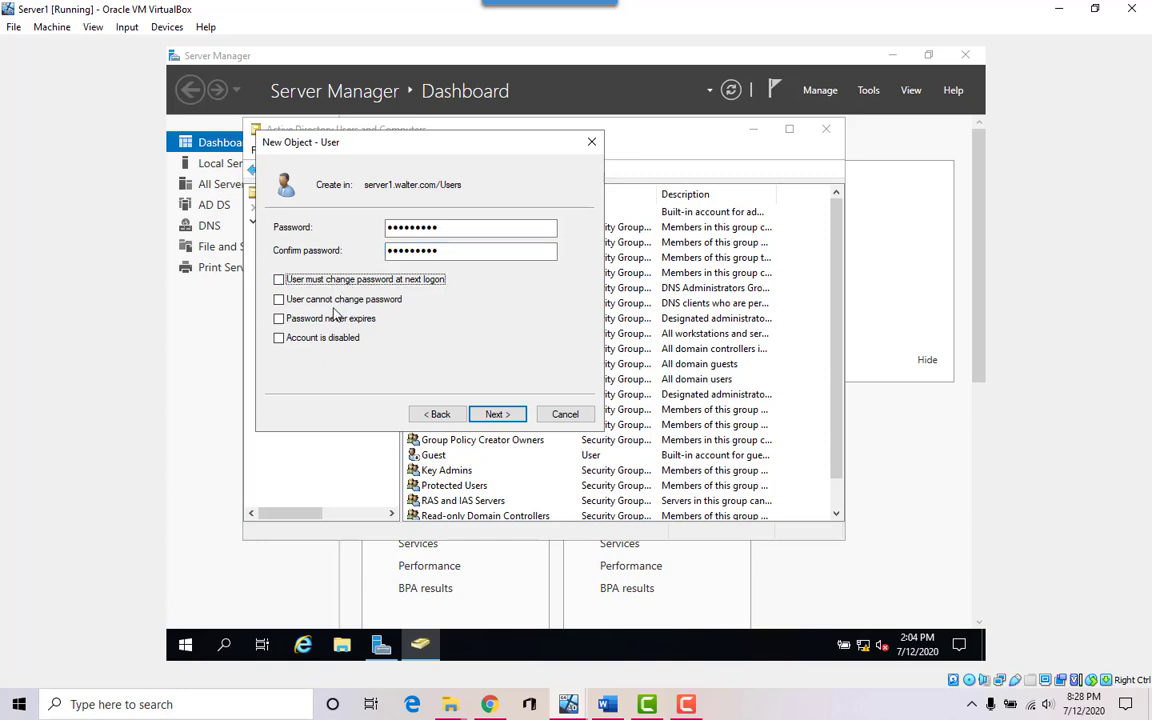
pyautogui.click(280, 299)
pyautogui.click(296, 318)
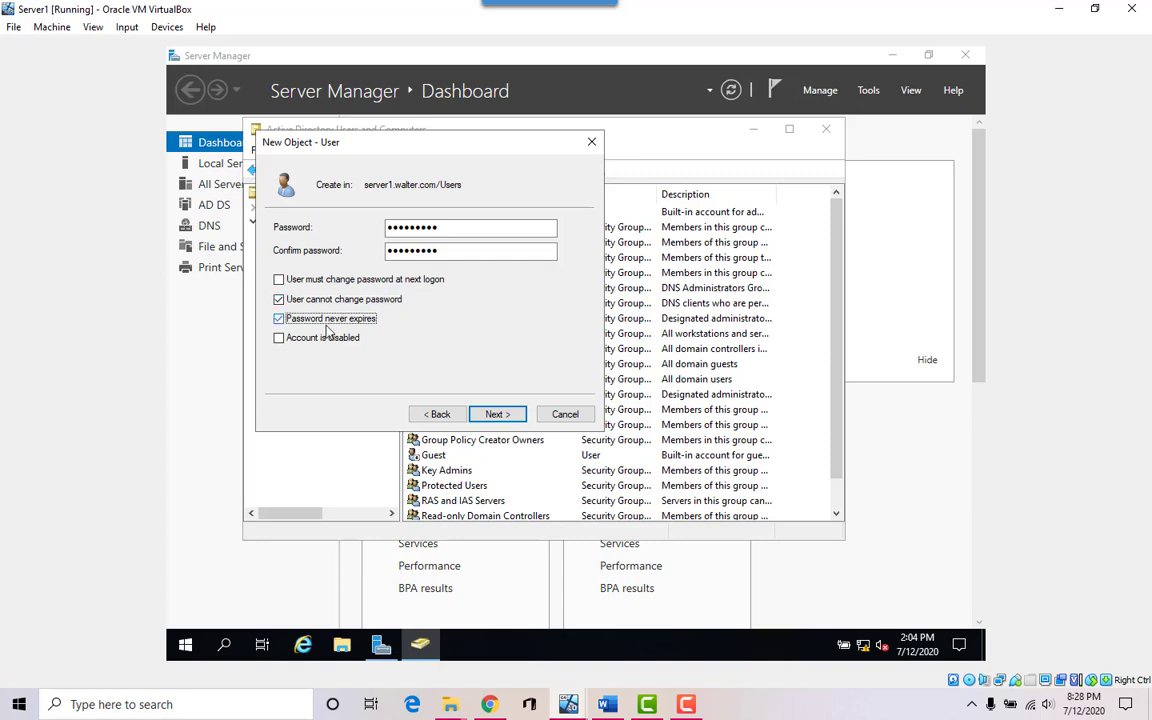
pyautogui.click(485, 414)
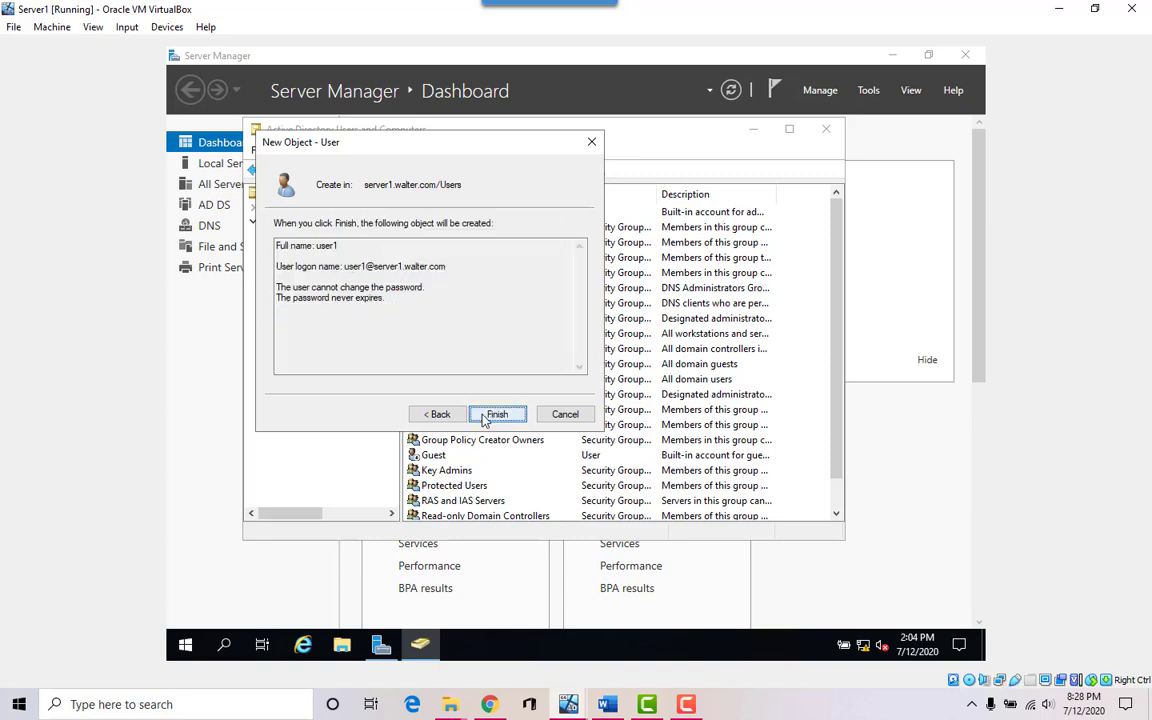
pyautogui.click(485, 416)
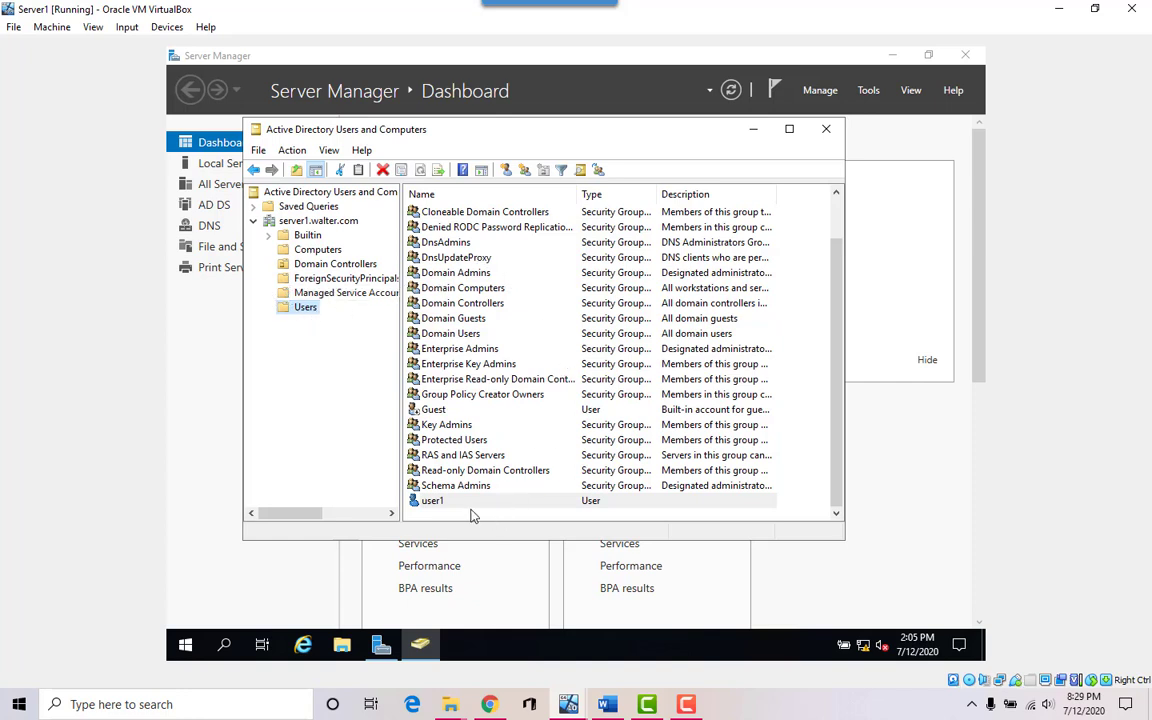
# - Show the domain's Computers container to confirm WINDOWS10 is listed
pyautogui.click(318, 250)
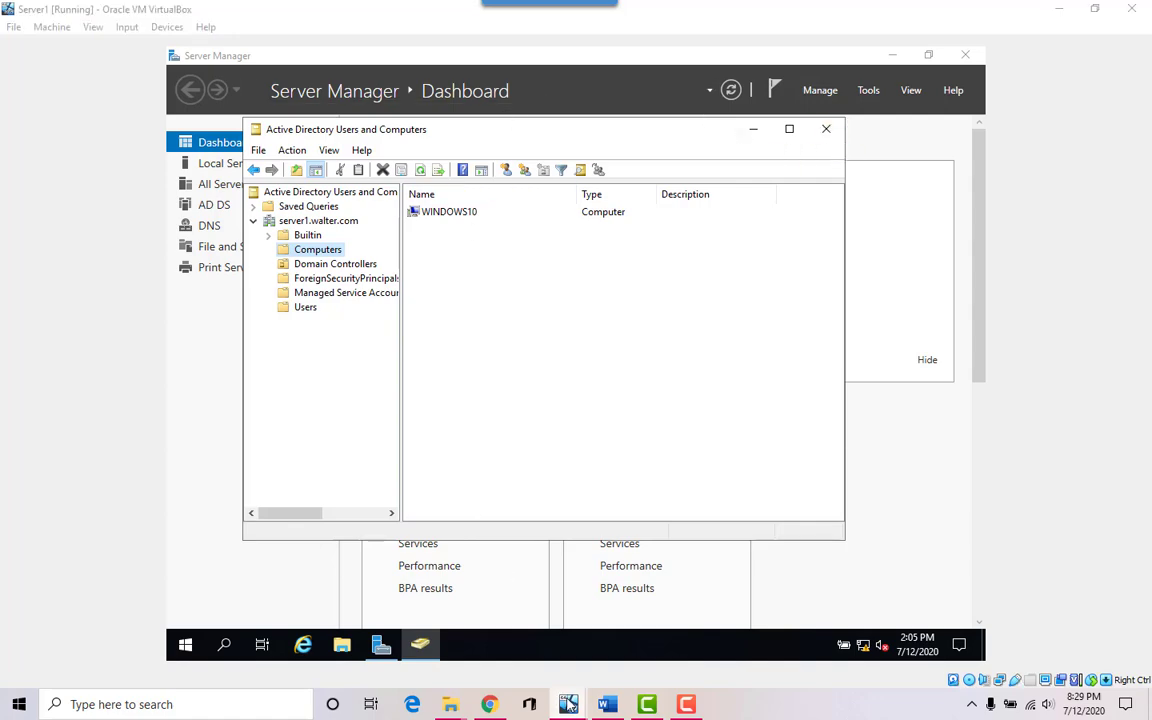
# - Switch to the Windows10 VM and dismiss its lock screen
pyautogui.moveTo(568, 704)
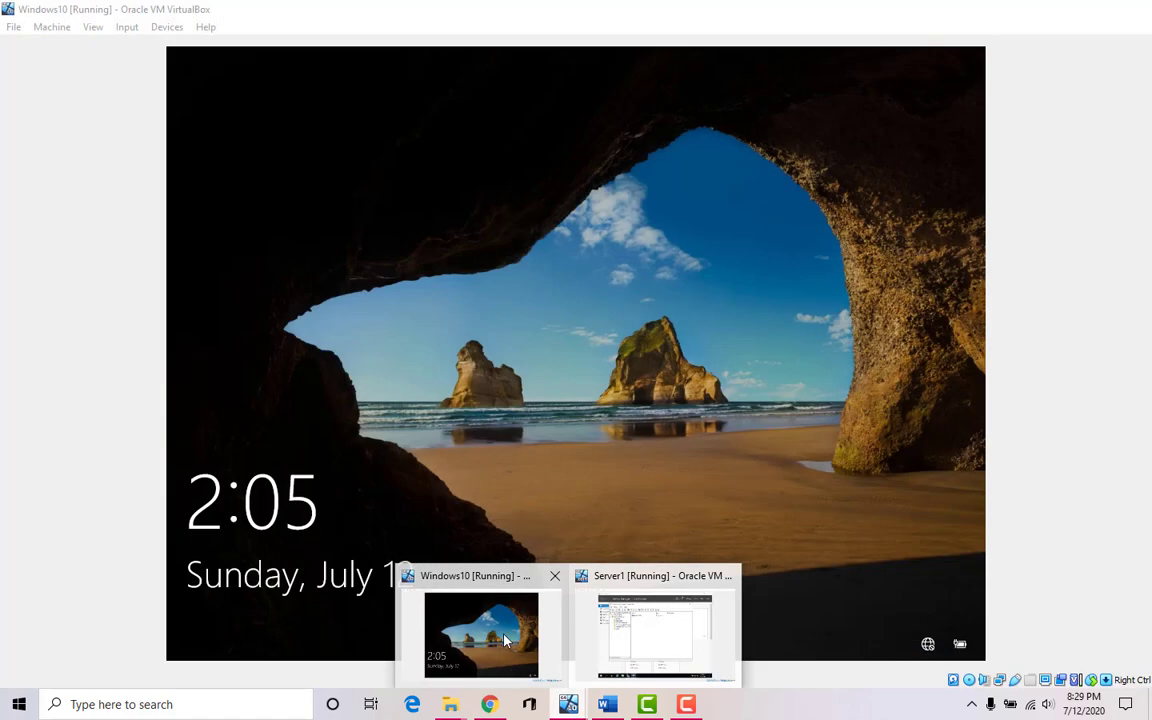
pyautogui.click(512, 650)
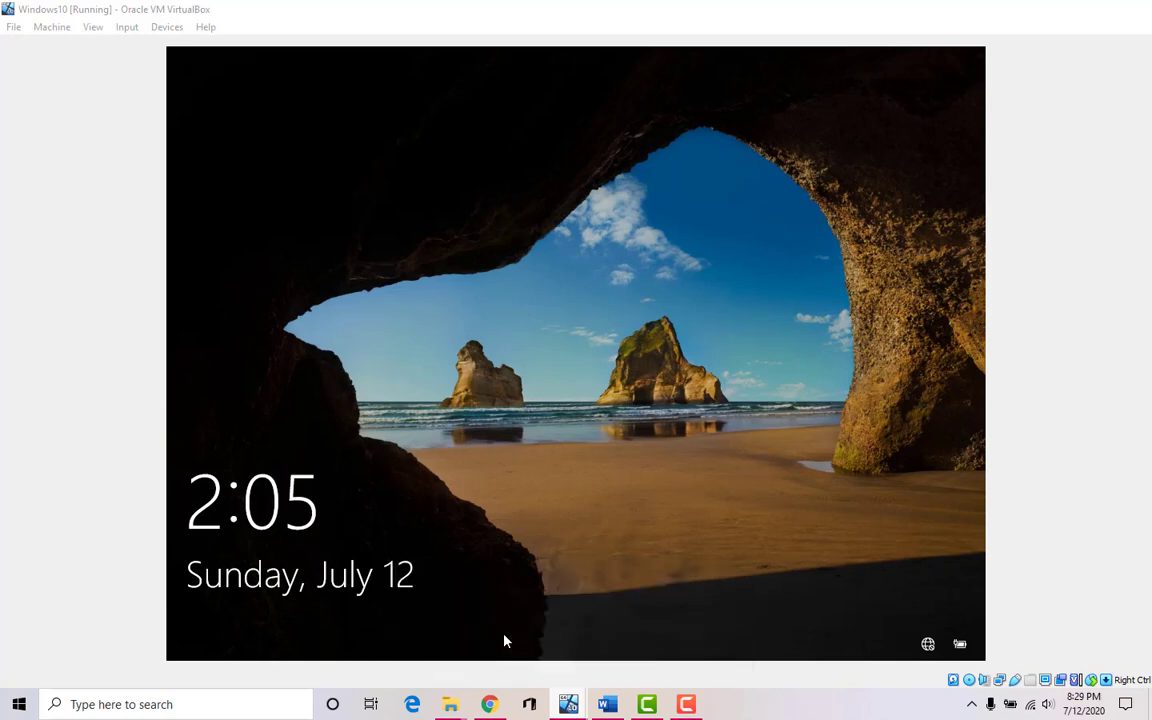
pyautogui.click(389, 254)
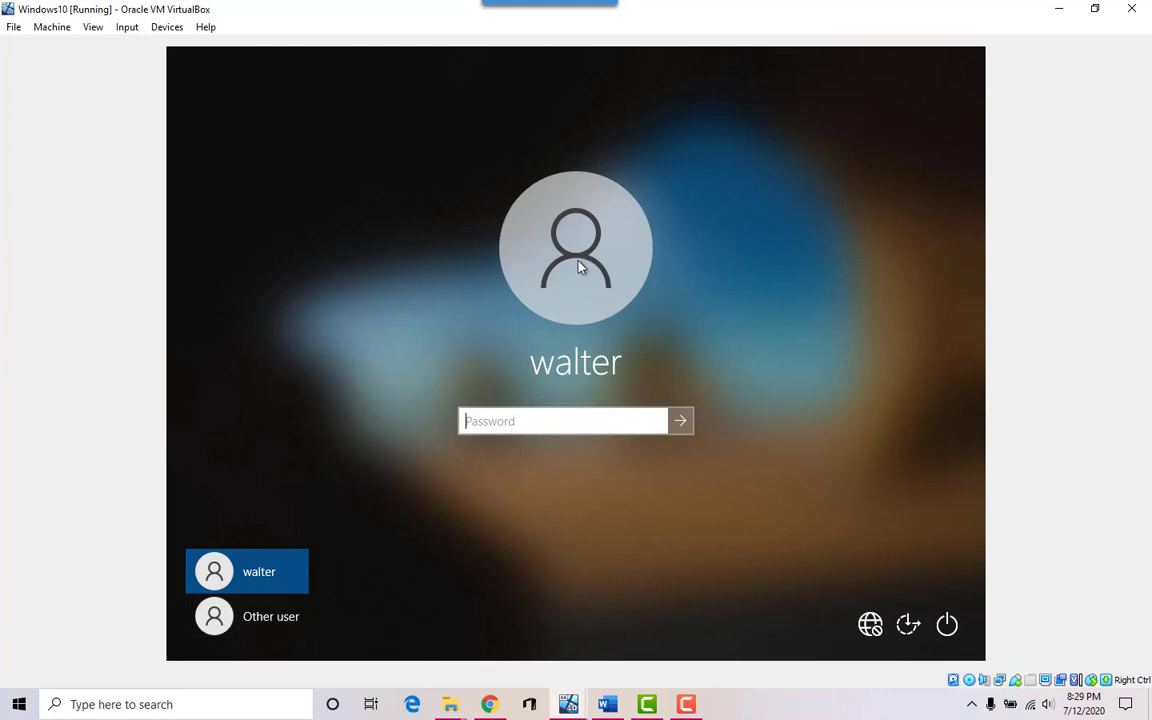
# - Choose Other user and reveal the help on signing in to another domain
pyautogui.click(255, 632)
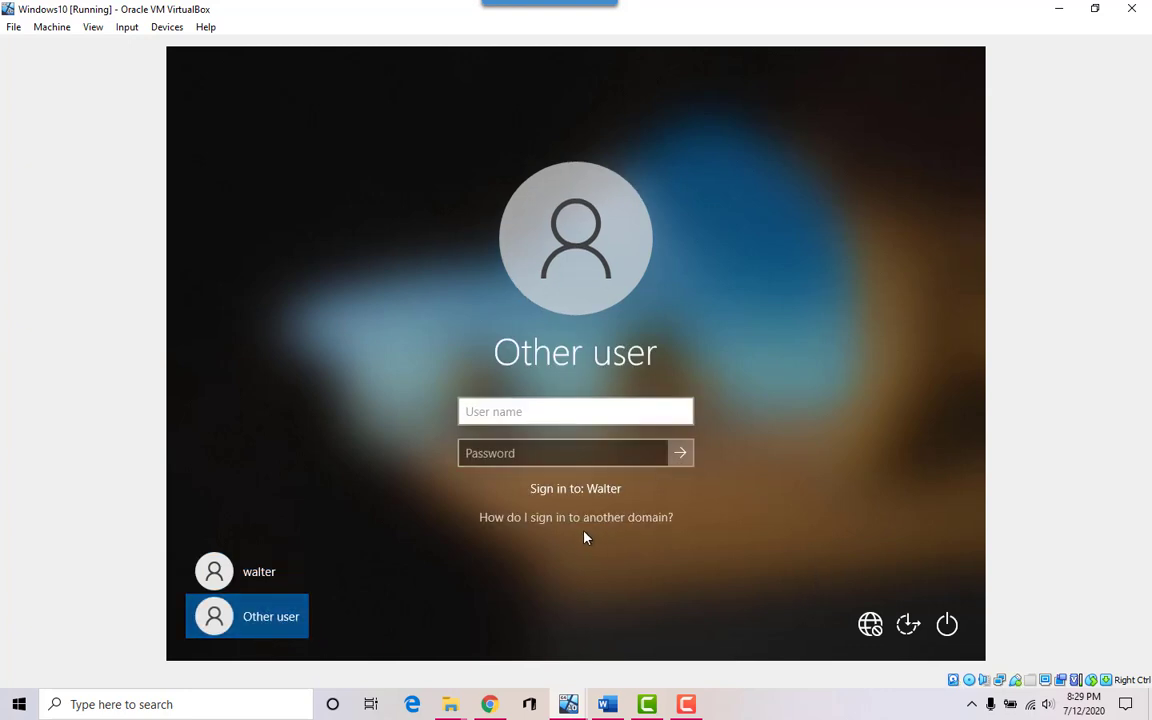
pyautogui.click(681, 453)
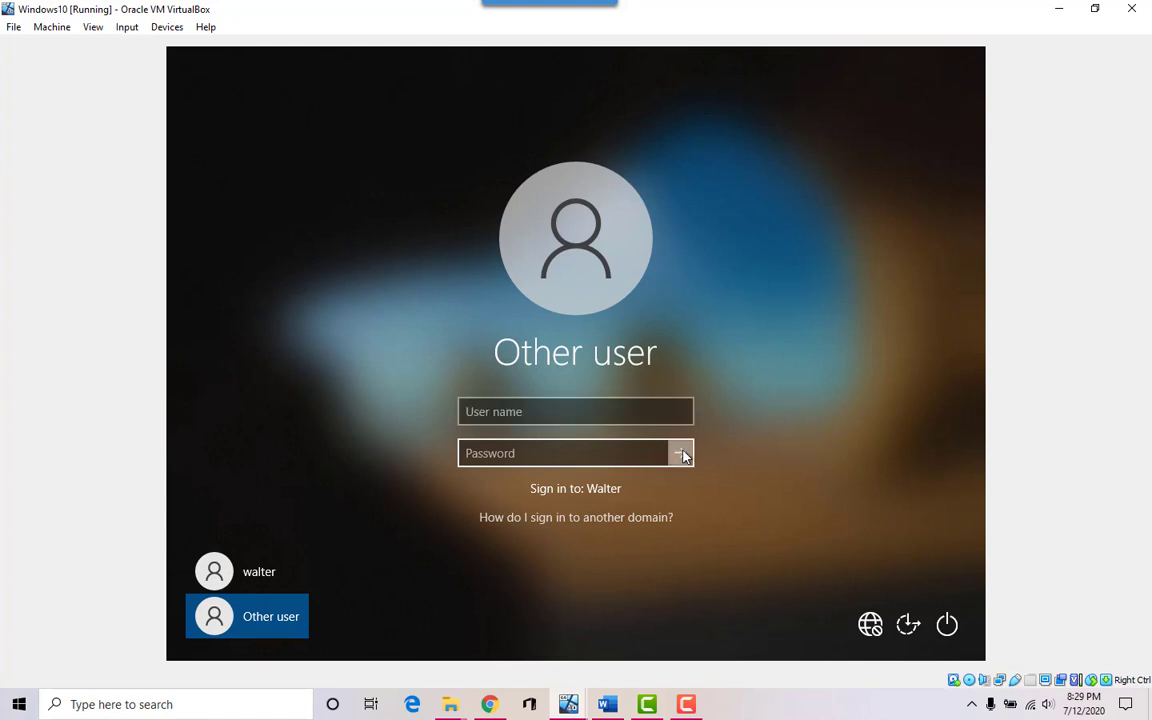
pyautogui.click(589, 455)
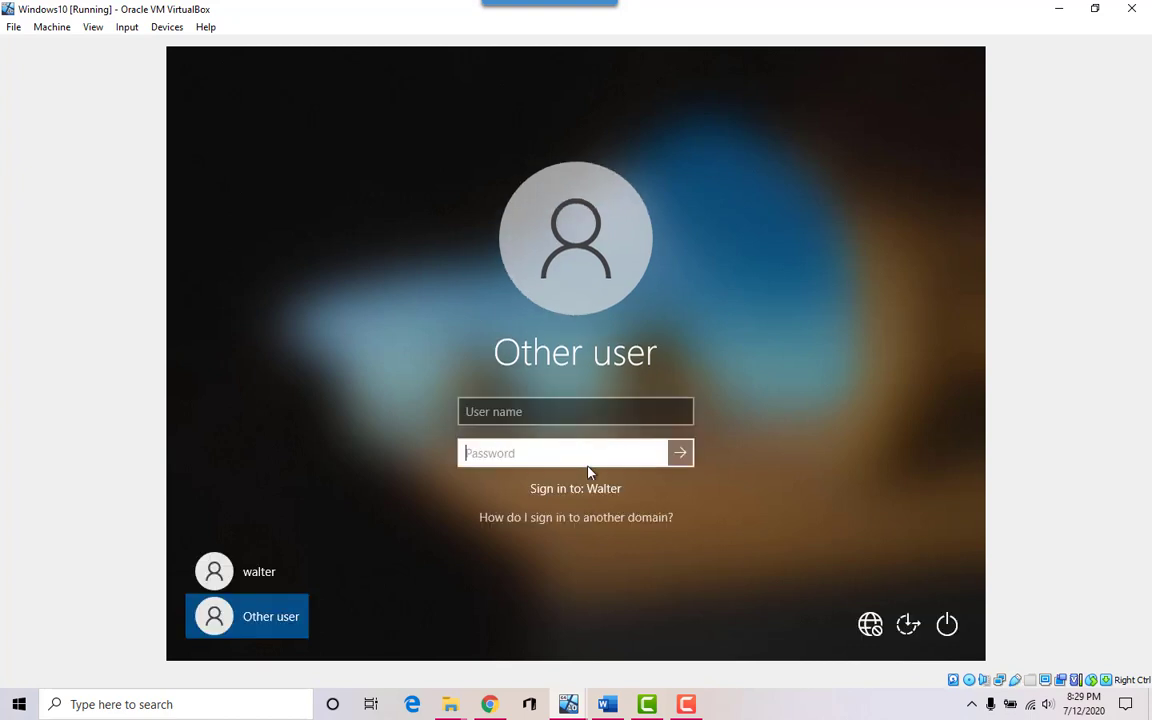
pyautogui.click(586, 518)
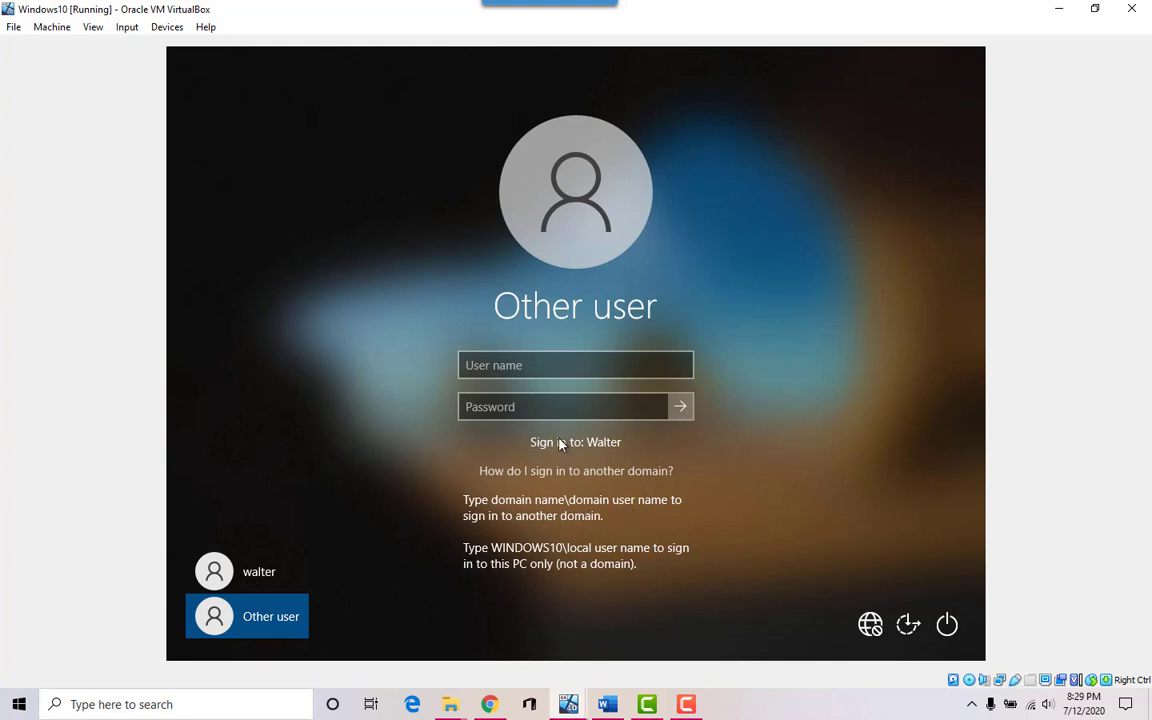
# - Sign in to Windows10 as walter\user1 with the account's password
pyautogui.click(535, 365)
pyautogui.click(535, 365)
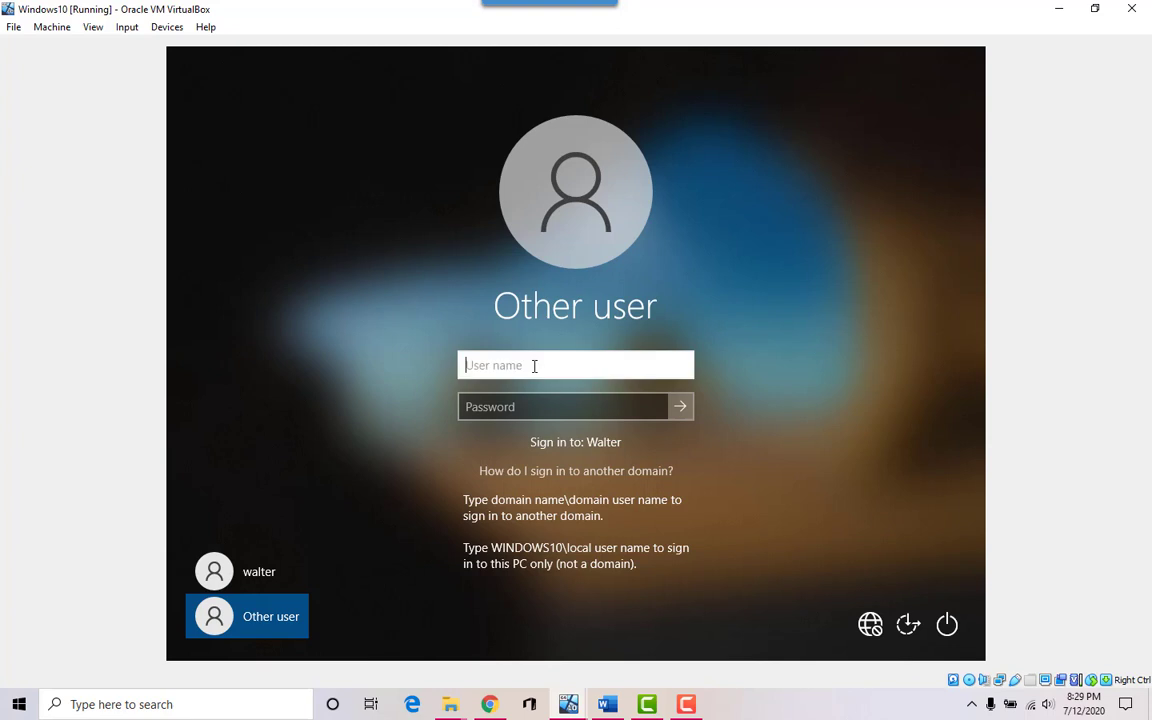
pyautogui.write('walter\\')
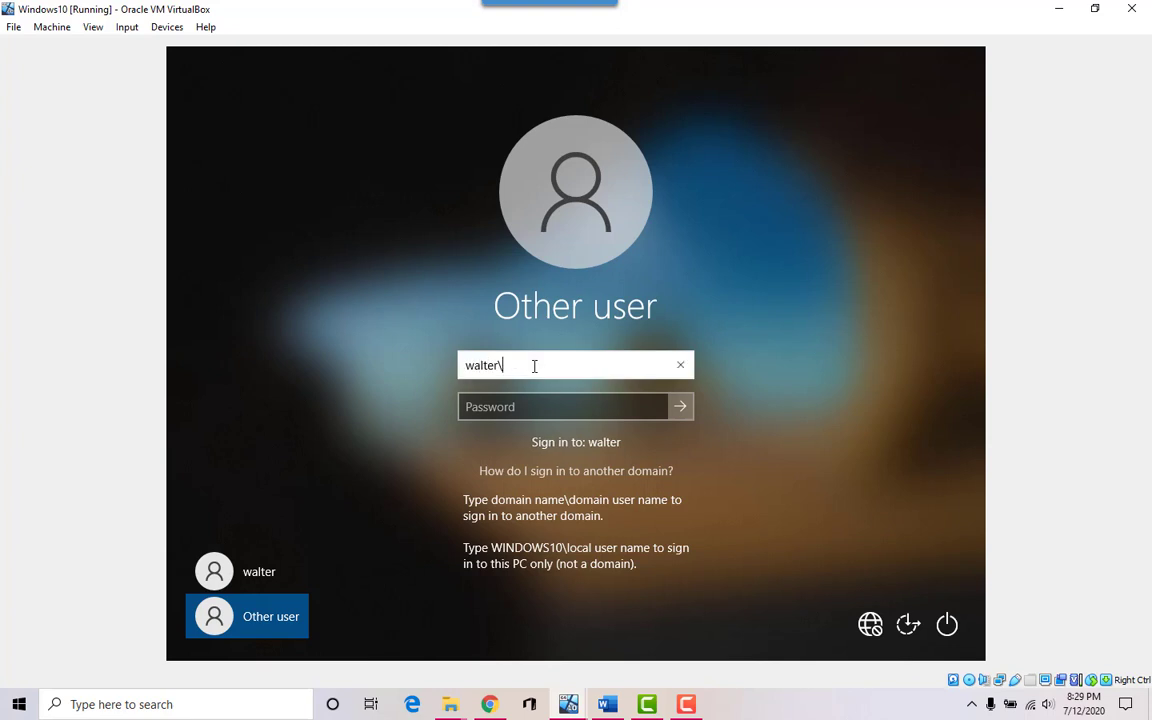
pyautogui.write('user1')
pyautogui.press('Tab')
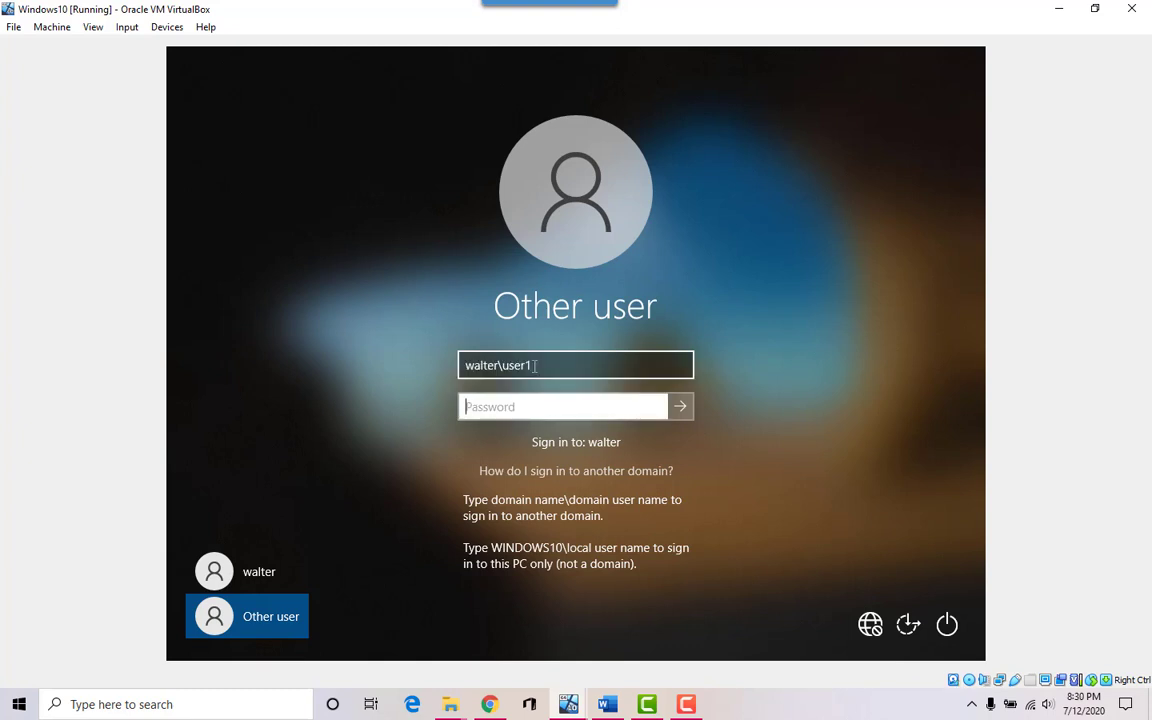
pyautogui.write('•')
pyautogui.press('BackSpace')
pyautogui.write('•••••••••')
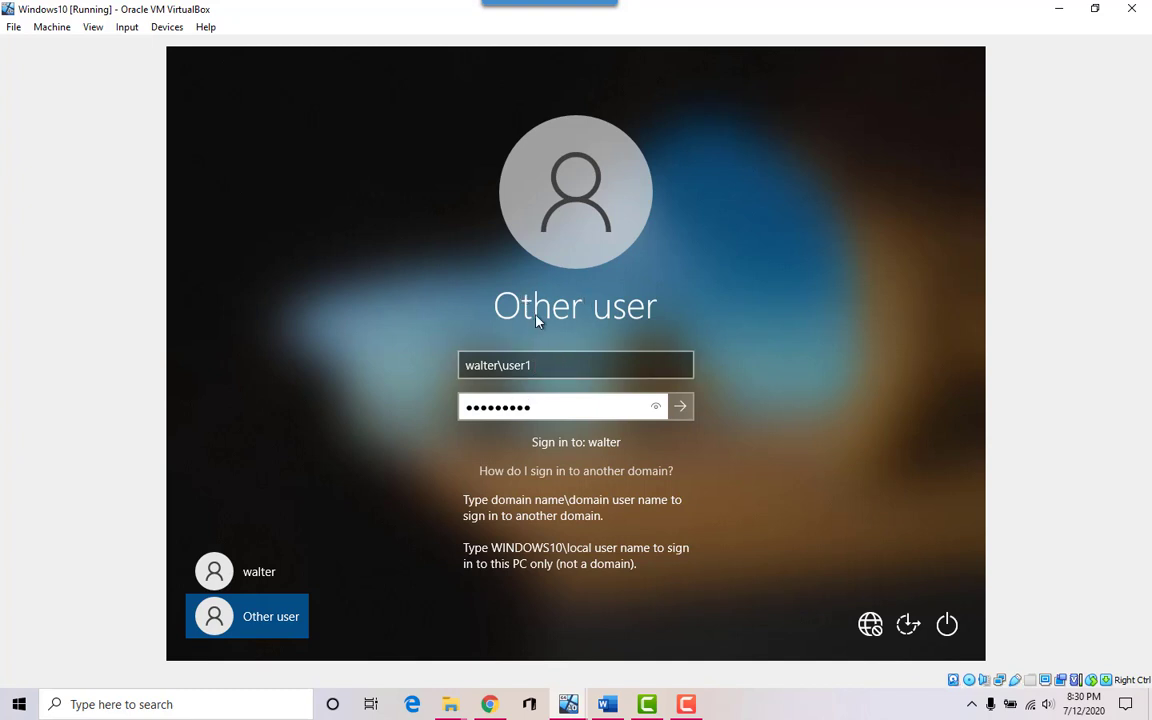
pyautogui.click(686, 418)
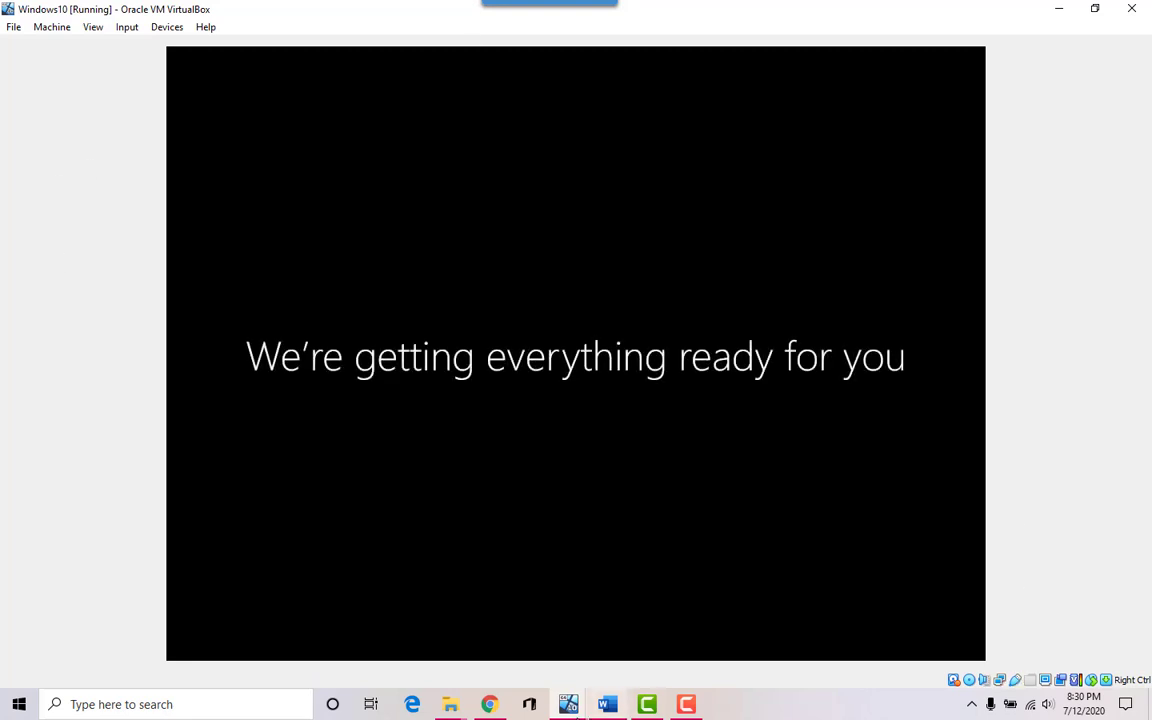
# - On Server1, browse the Users container's list, then return to the Windows10 desktop
pyautogui.moveTo(567, 705)
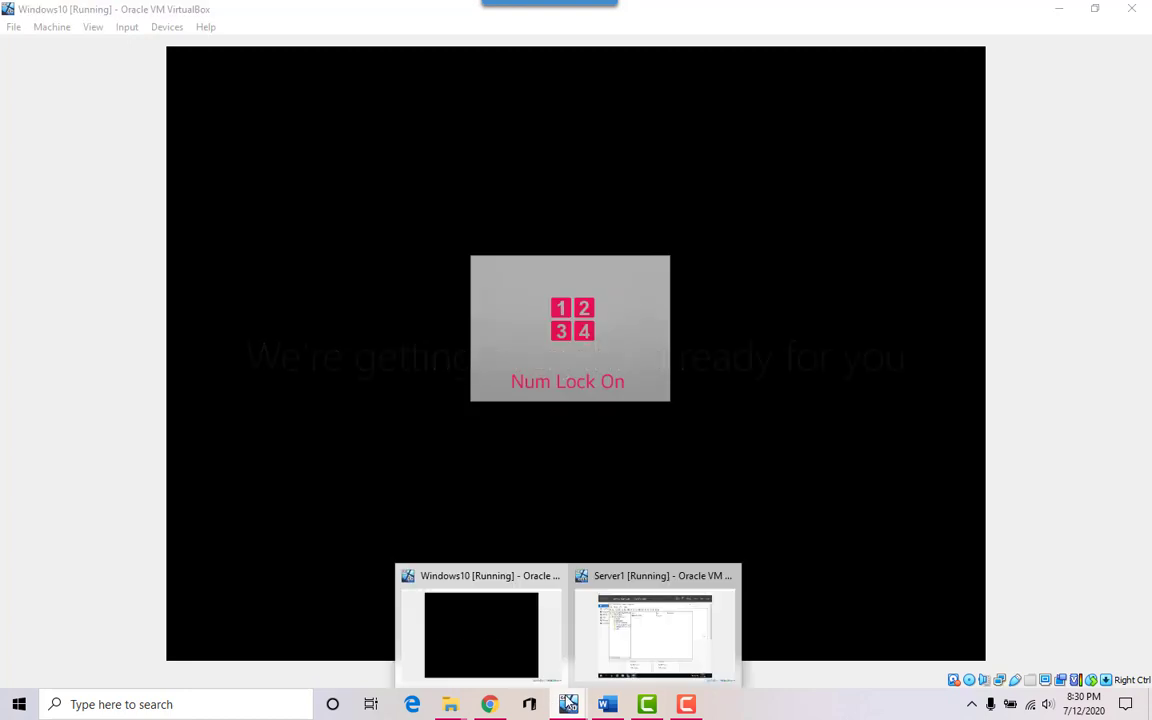
pyautogui.click(612, 661)
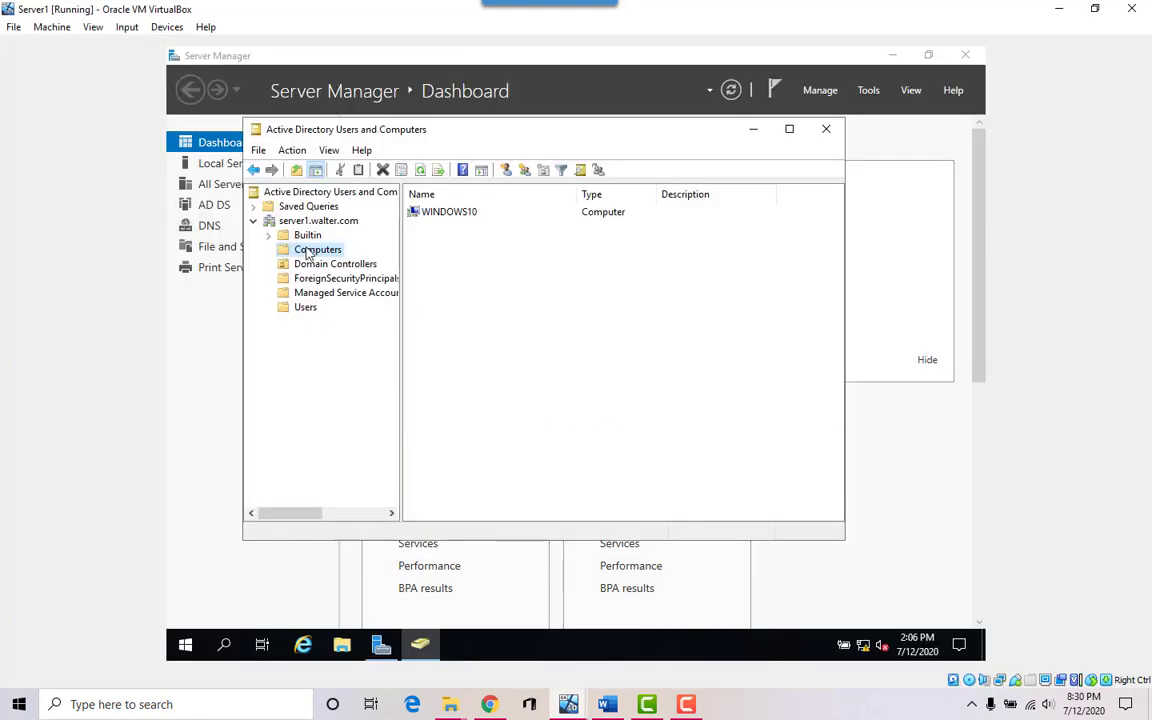
pyautogui.click(432, 212)
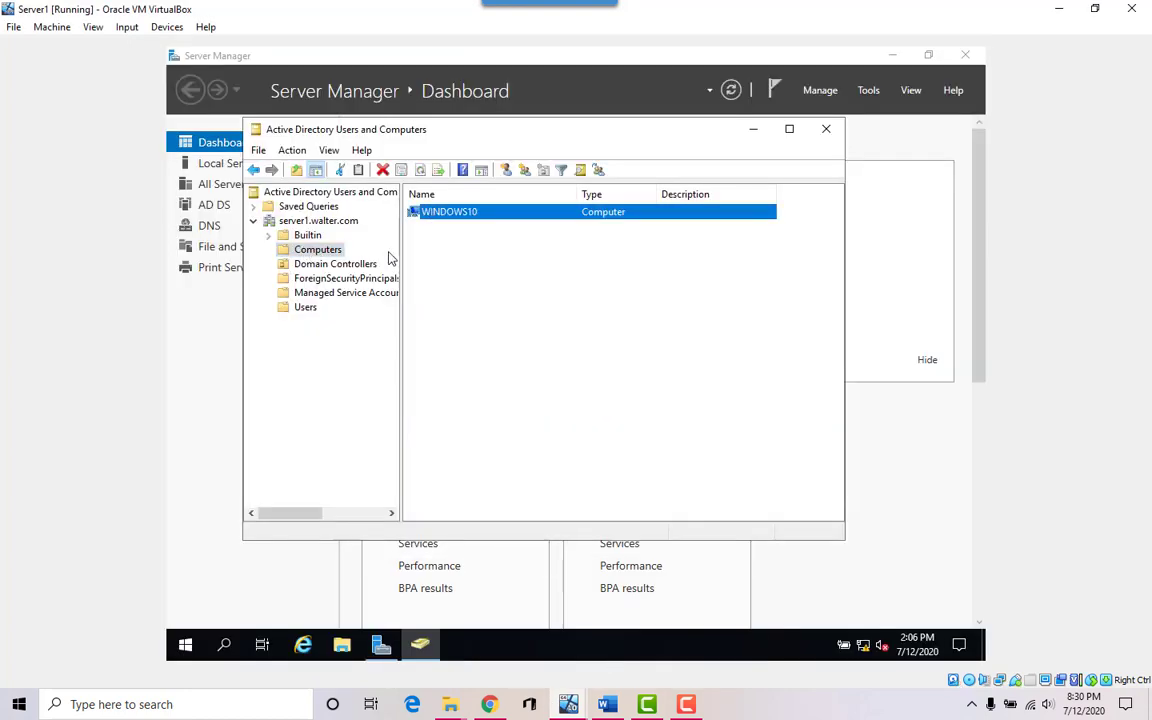
pyautogui.click(302, 308)
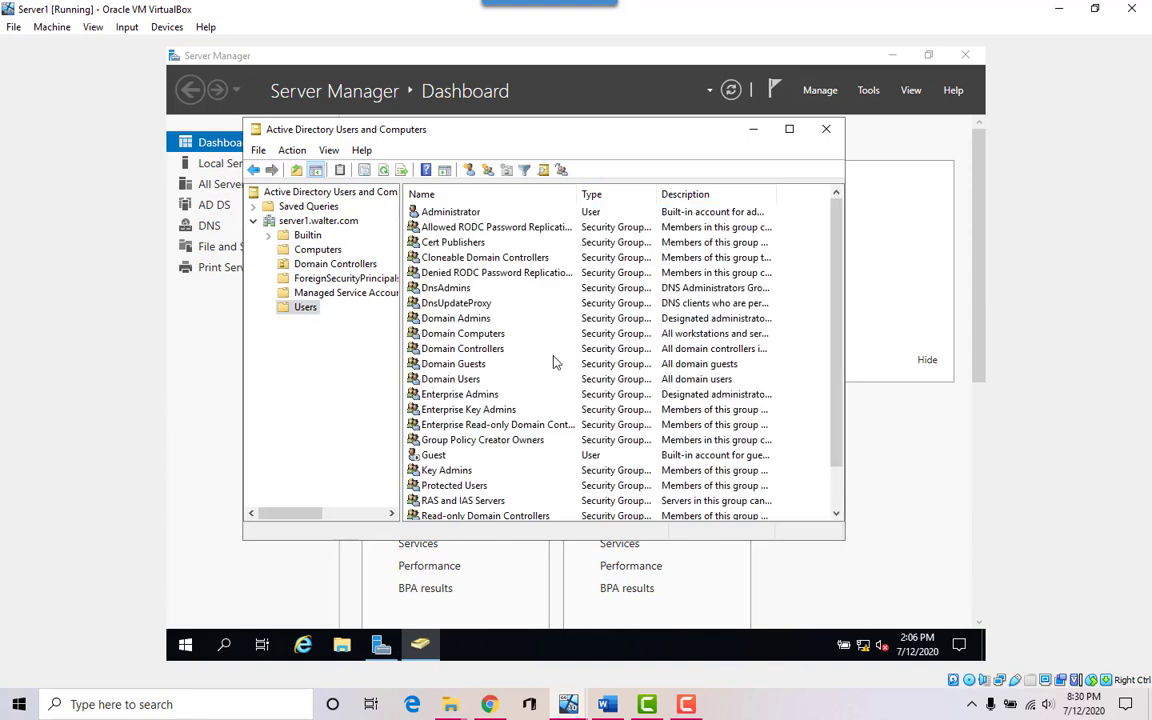
pyautogui.scroll(-1, 556, 362)
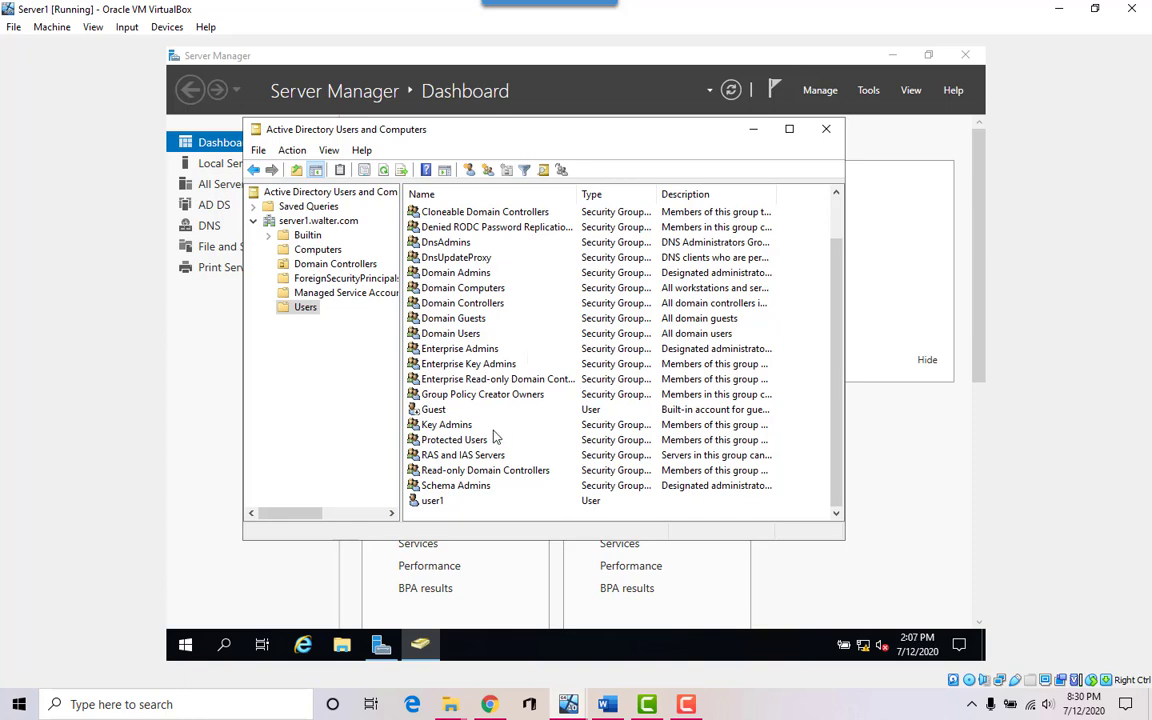
pyautogui.scroll(1, 462, 337)
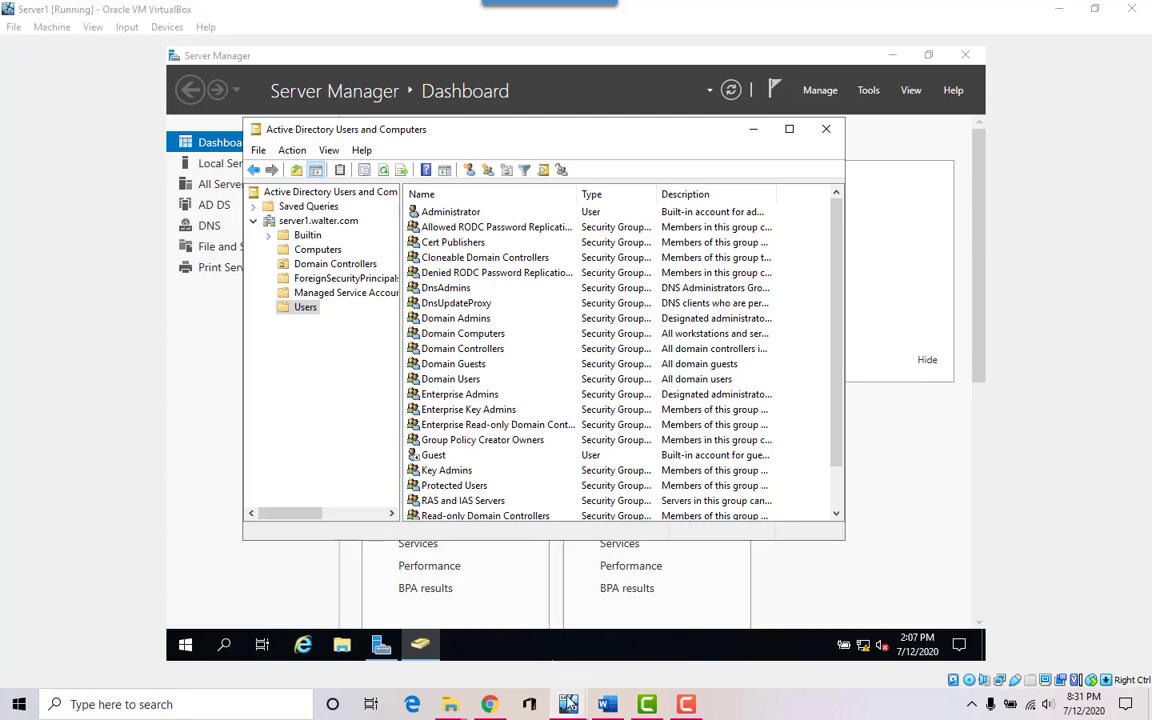
pyautogui.moveTo(568, 704)
pyautogui.click(507, 660)
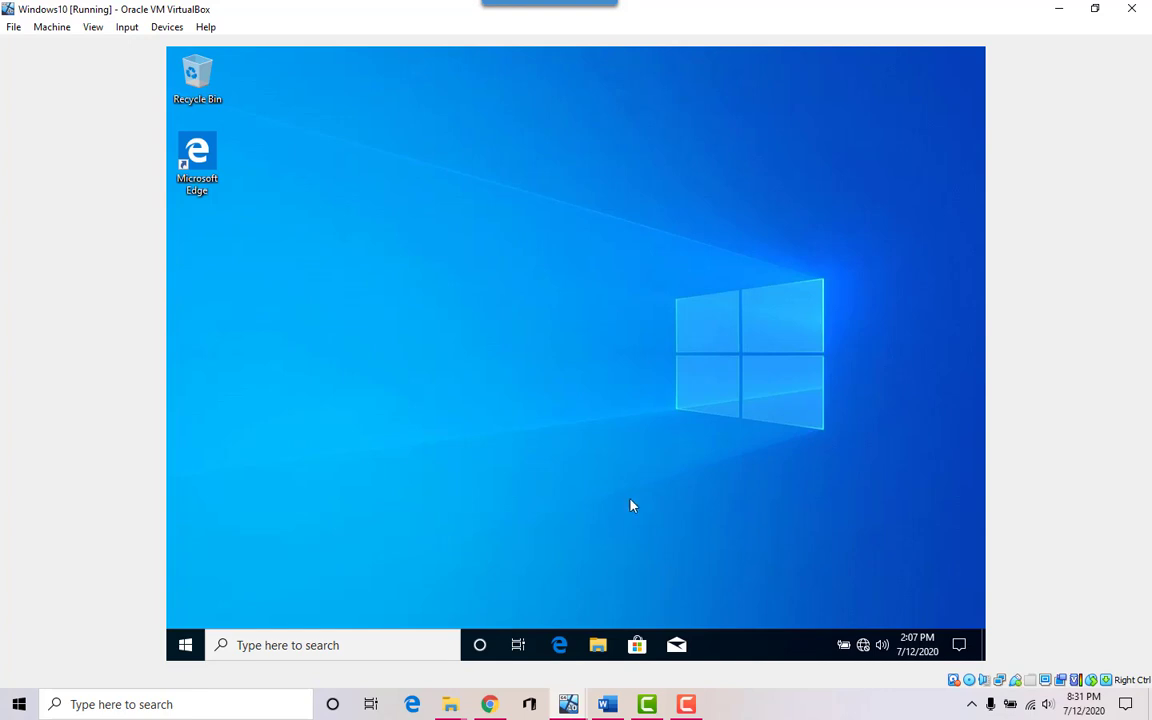
# - Open File Explorer on Windows10 to This PC, then switch back to Server1
pyautogui.click(598, 647)
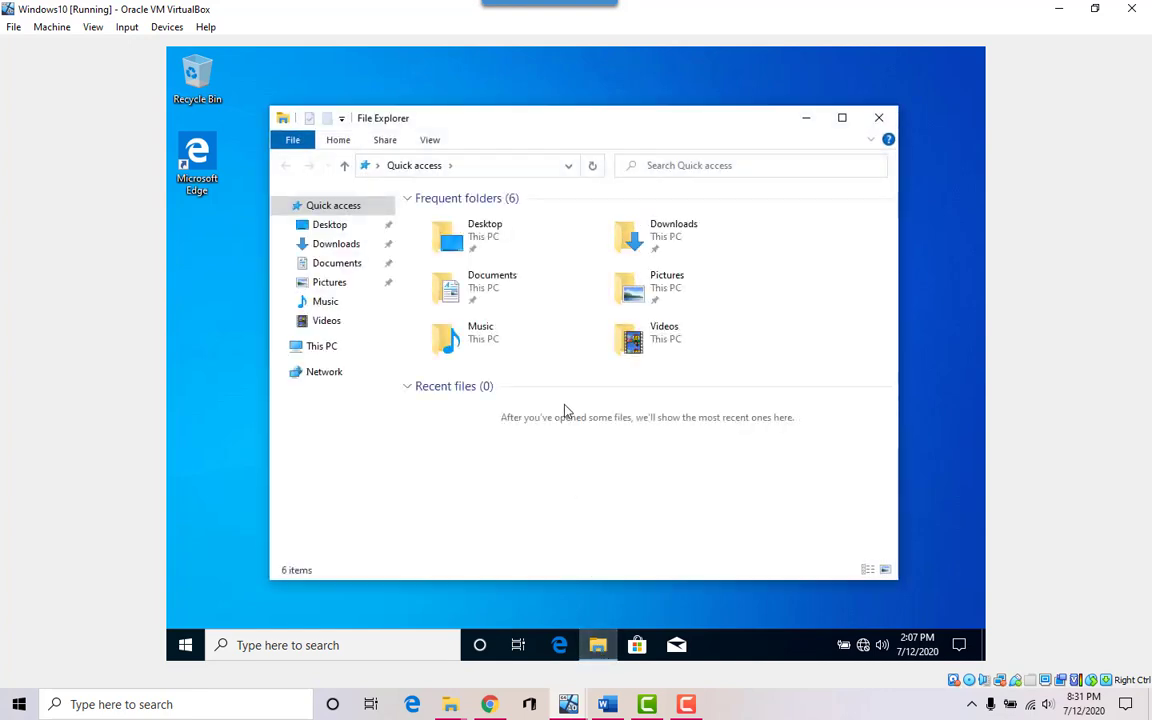
pyautogui.click(330, 352)
pyautogui.click(278, 346)
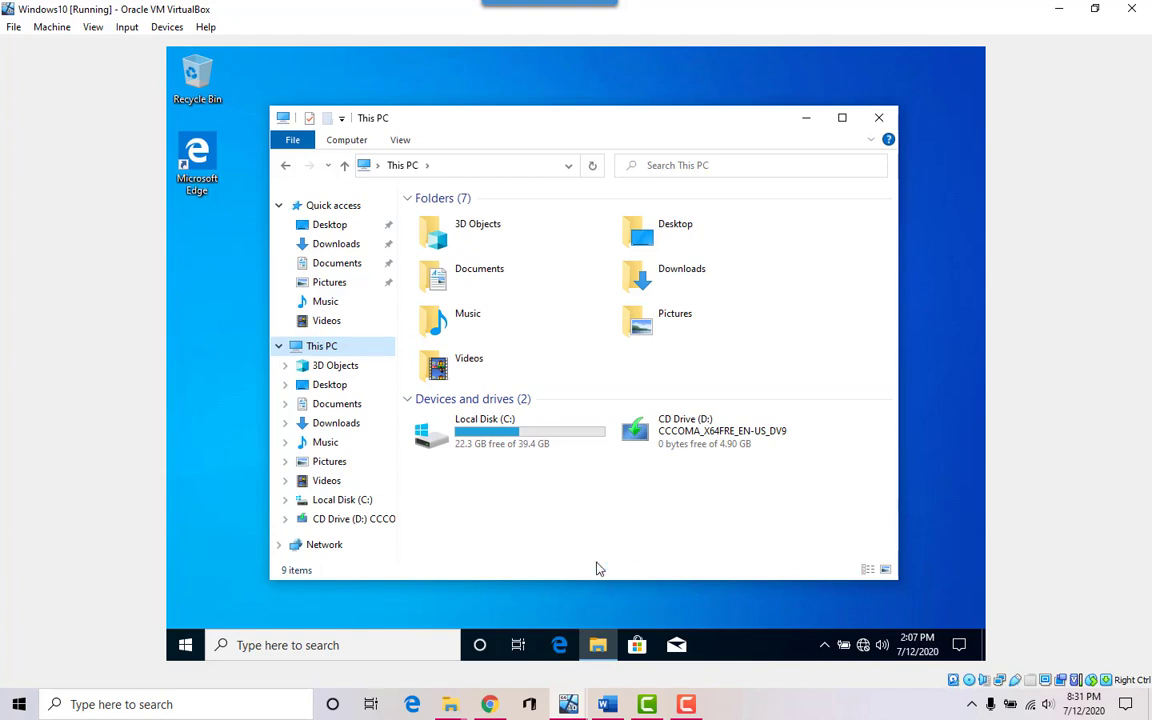
pyautogui.moveTo(586, 700)
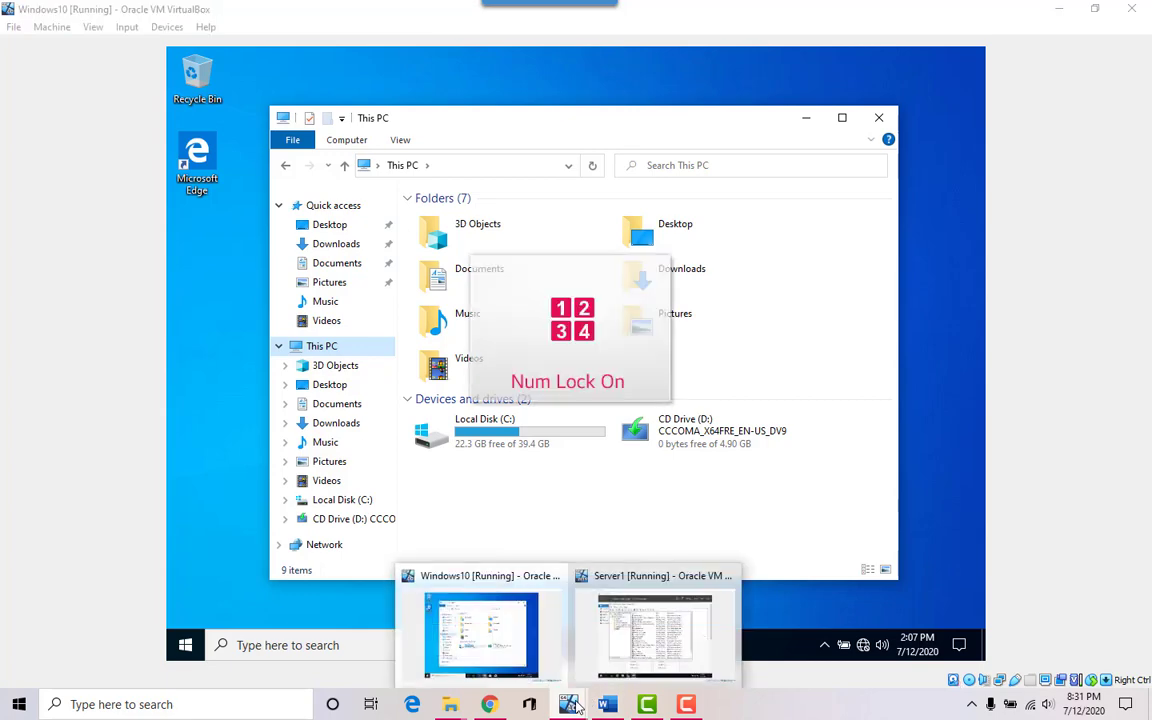
pyautogui.click(652, 622)
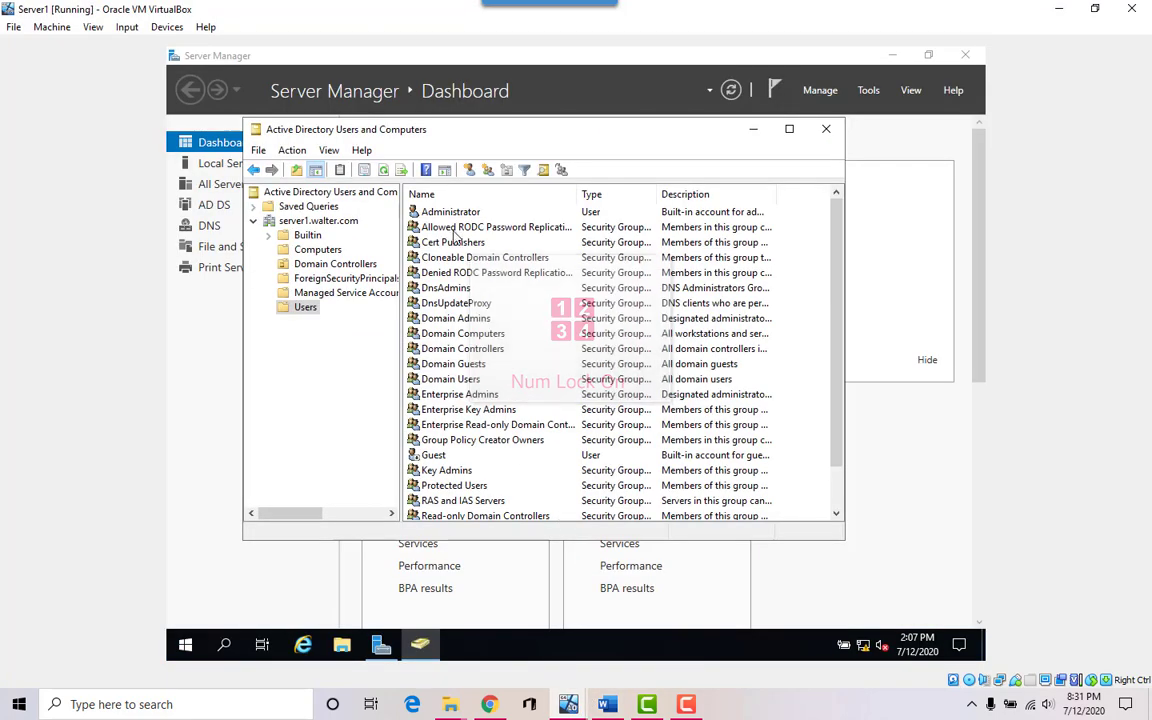
# - Add a new global security group 'Shares' under the Users container
pyautogui.rightClick(309, 313)
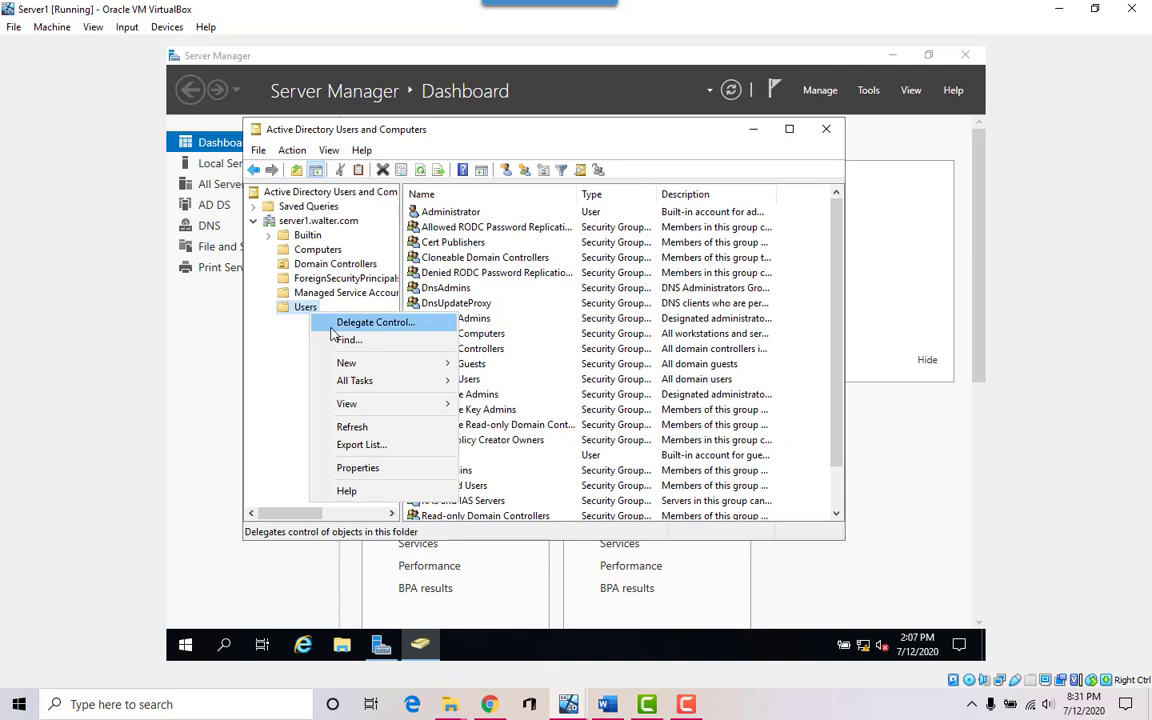
pyautogui.moveTo(350, 363)
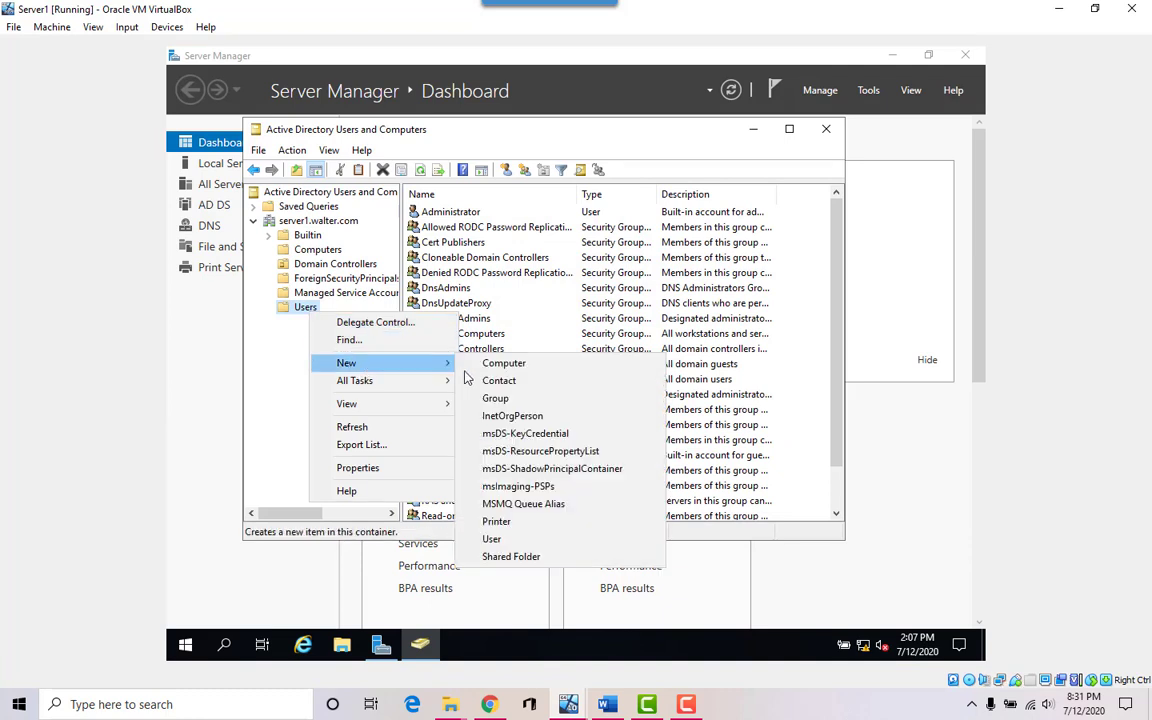
pyautogui.click(506, 399)
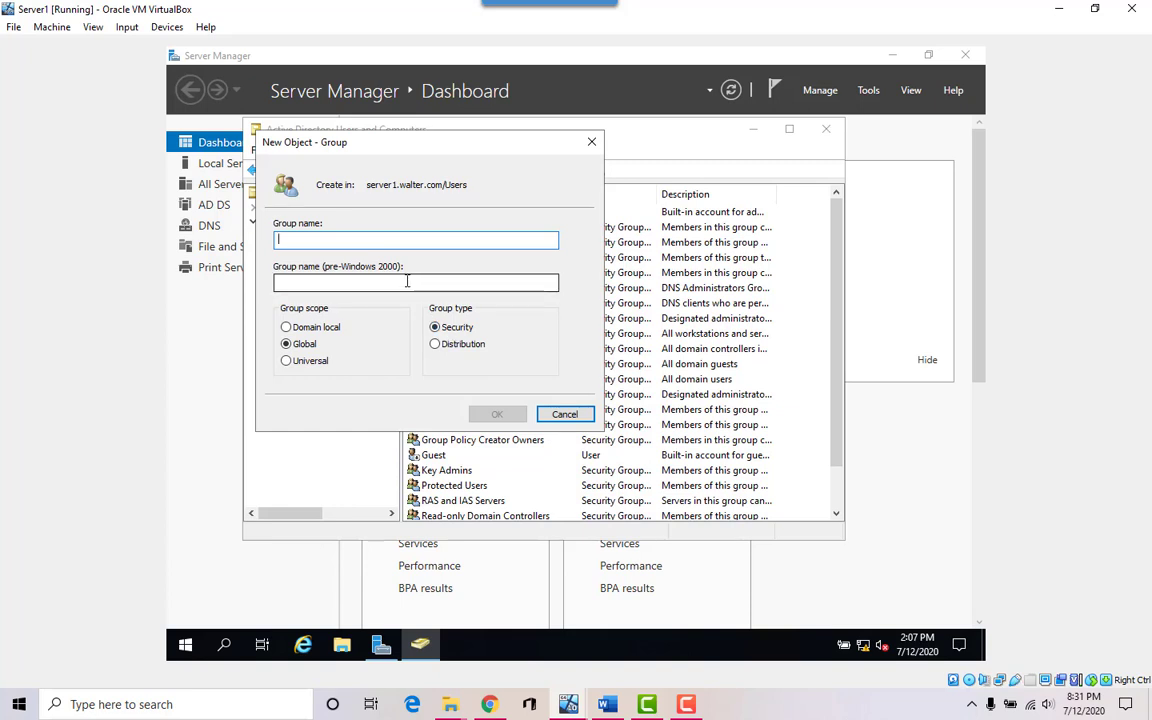
pyautogui.write('Shares')
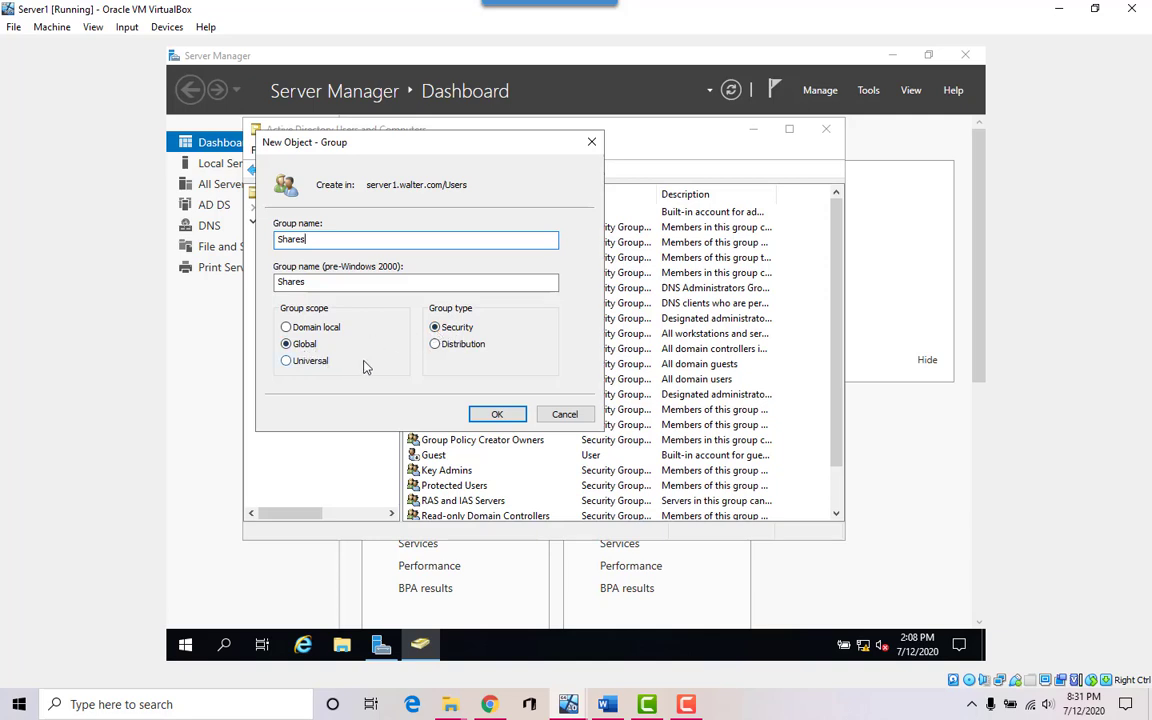
pyautogui.click(497, 414)
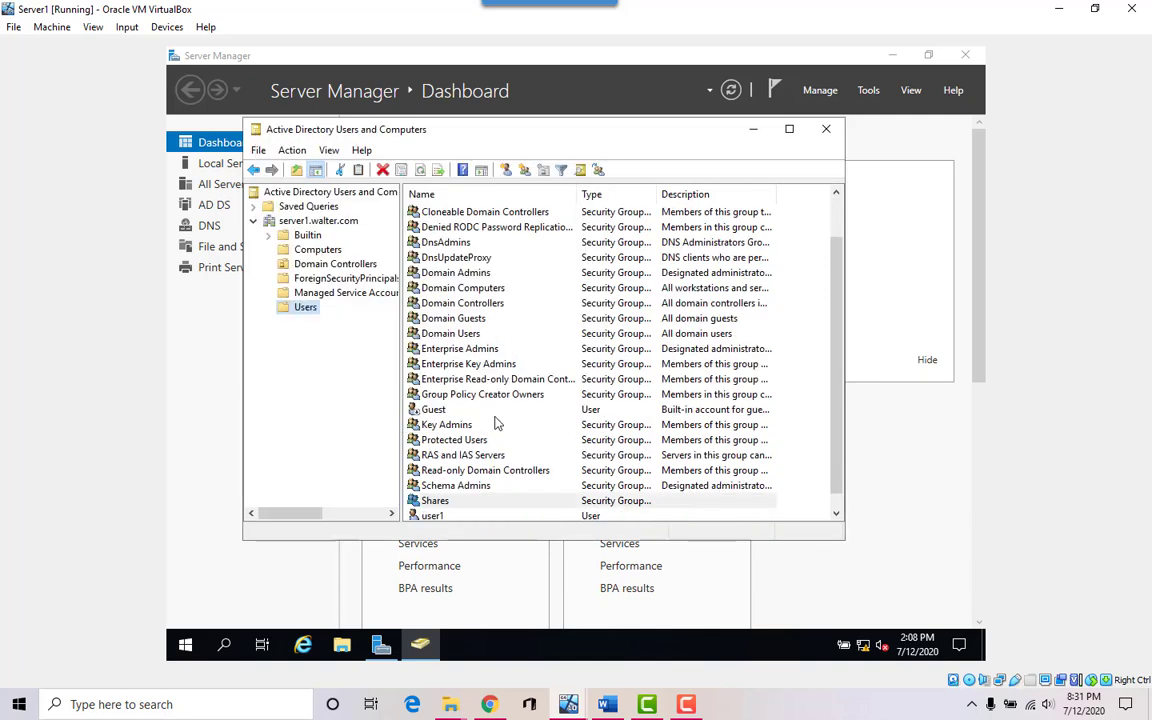
# - Locate user1 and the Shares group in the Users list
pyautogui.scroll(-1, 497, 424)
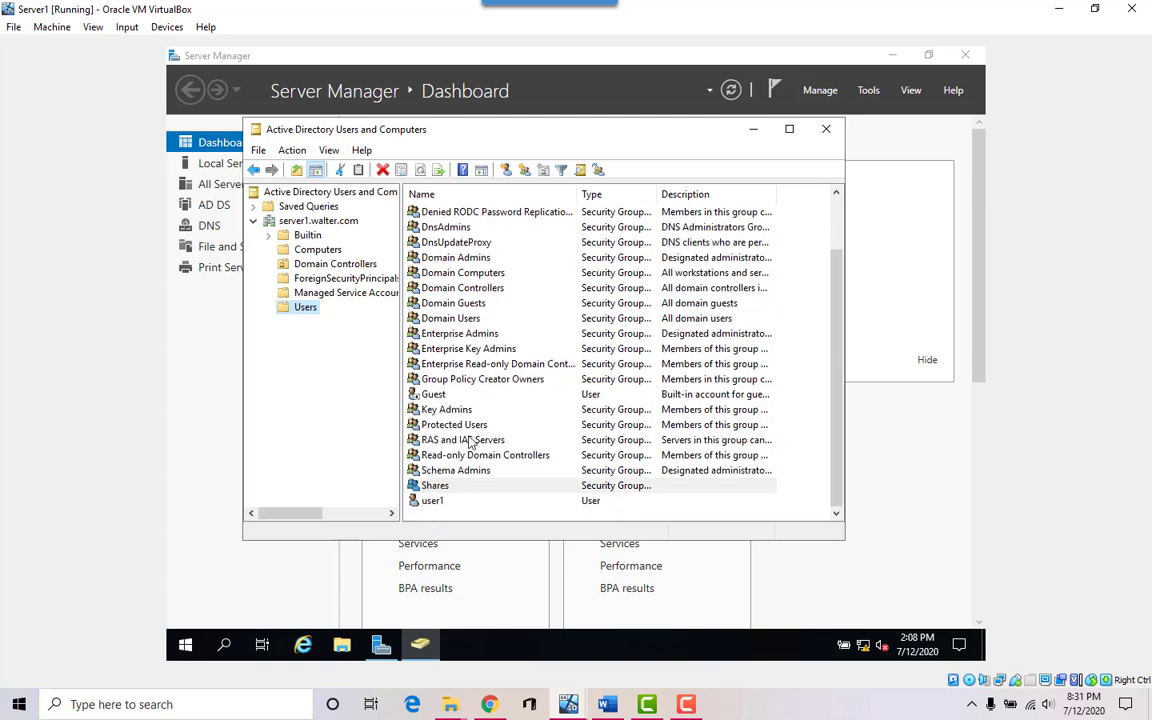
pyautogui.click(434, 503)
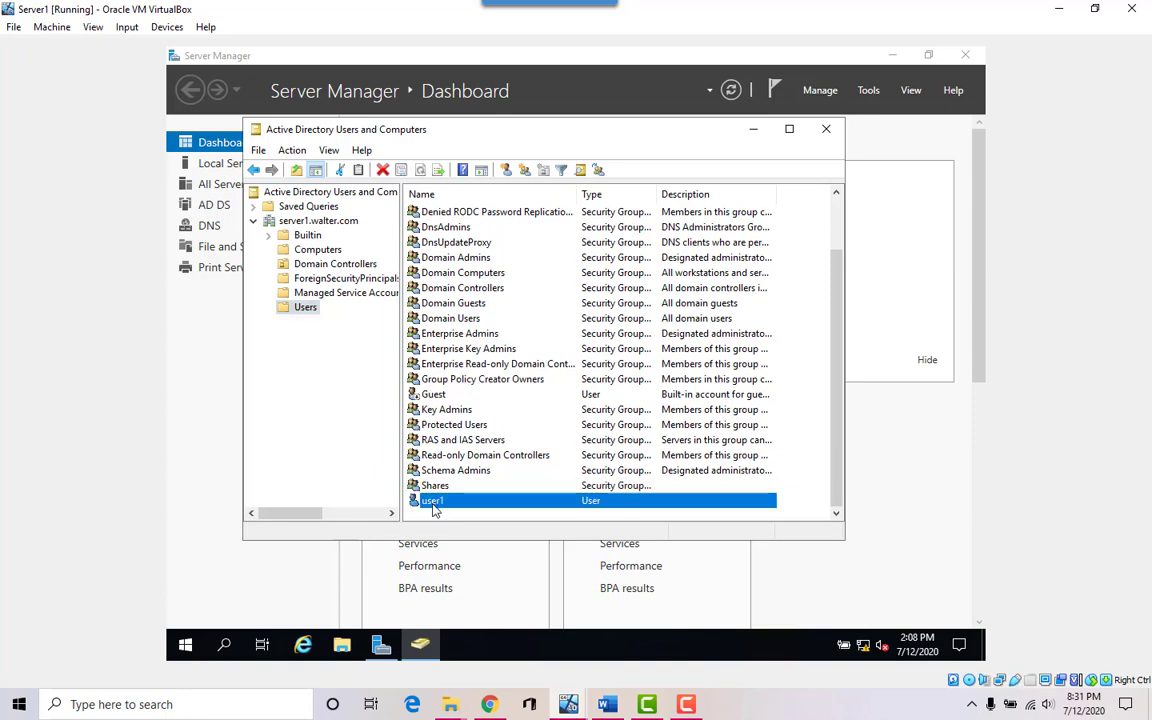
pyautogui.doubleClick(434, 487)
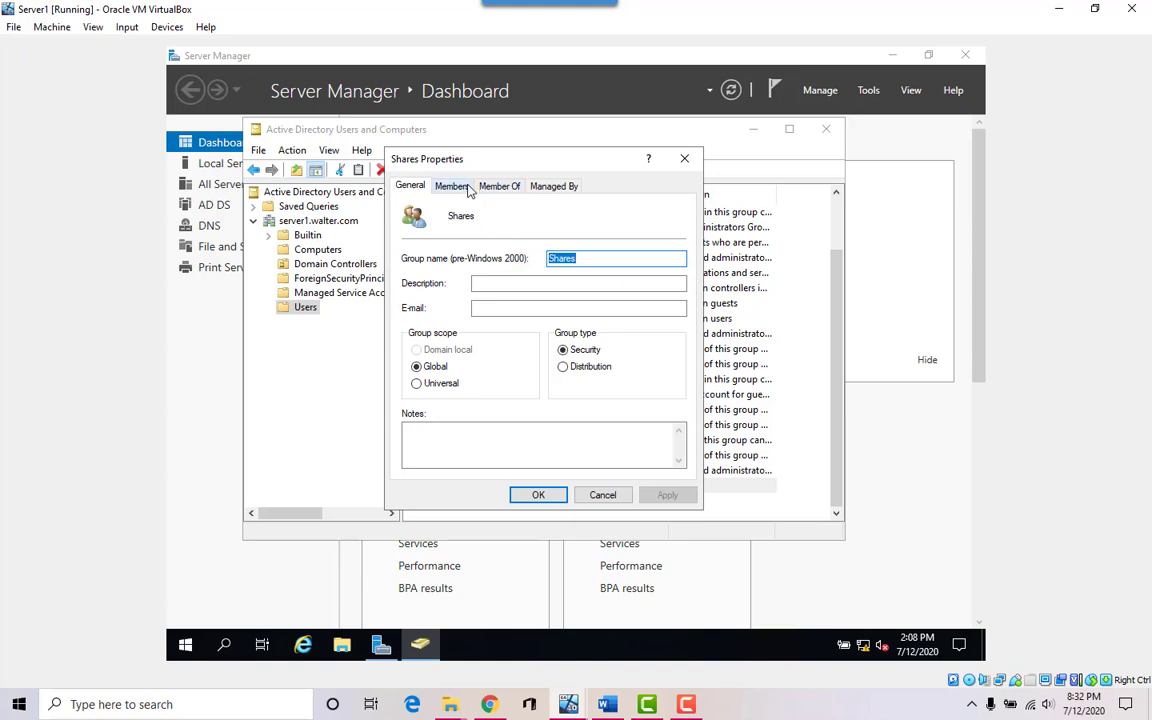
pyautogui.click(584, 496)
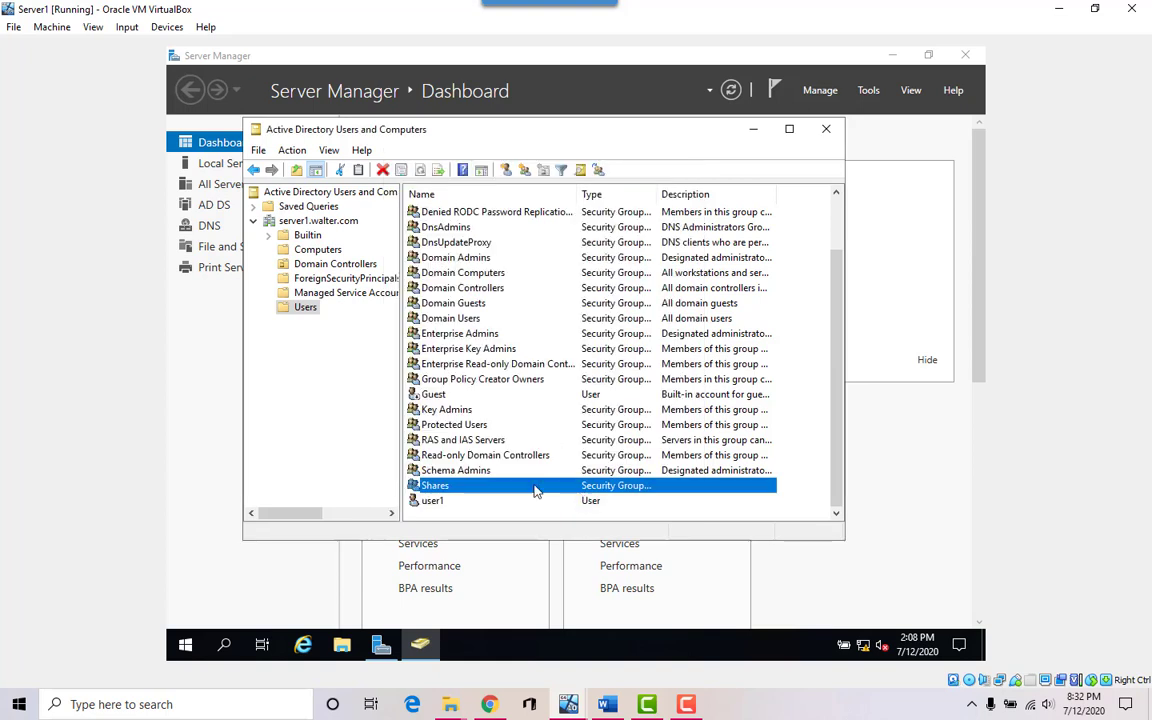
# - Add user1 to the Shares group's members and apply the change
pyautogui.doubleClick(445, 489)
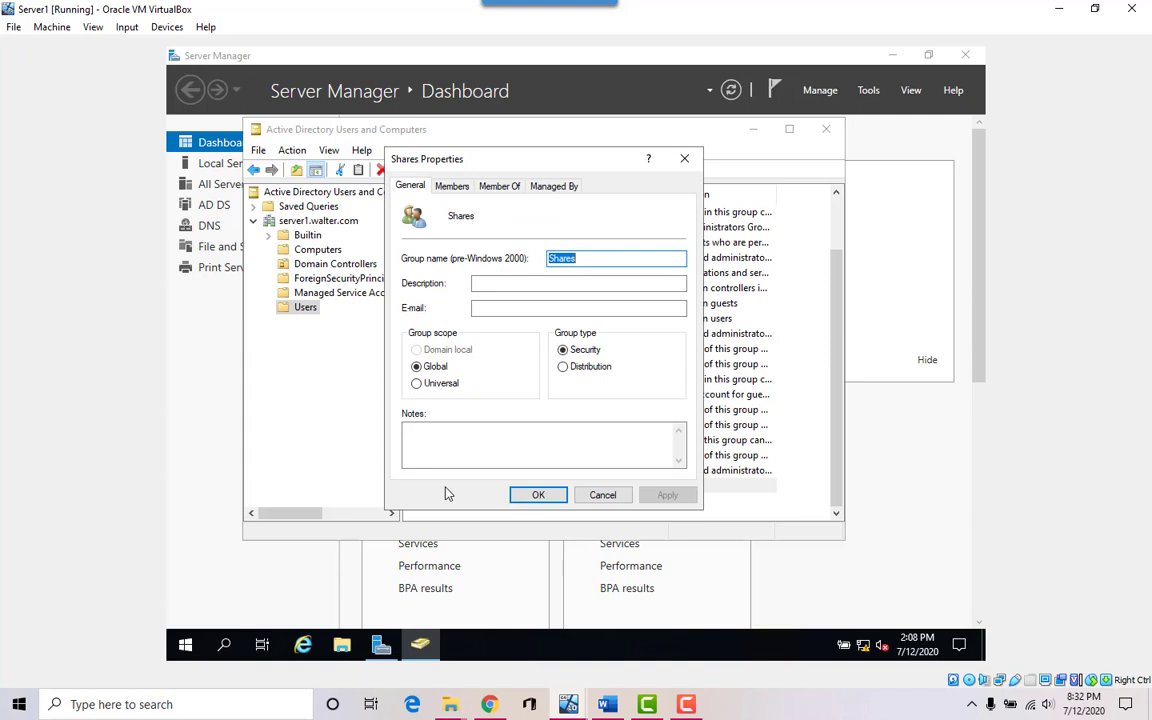
pyautogui.click(461, 186)
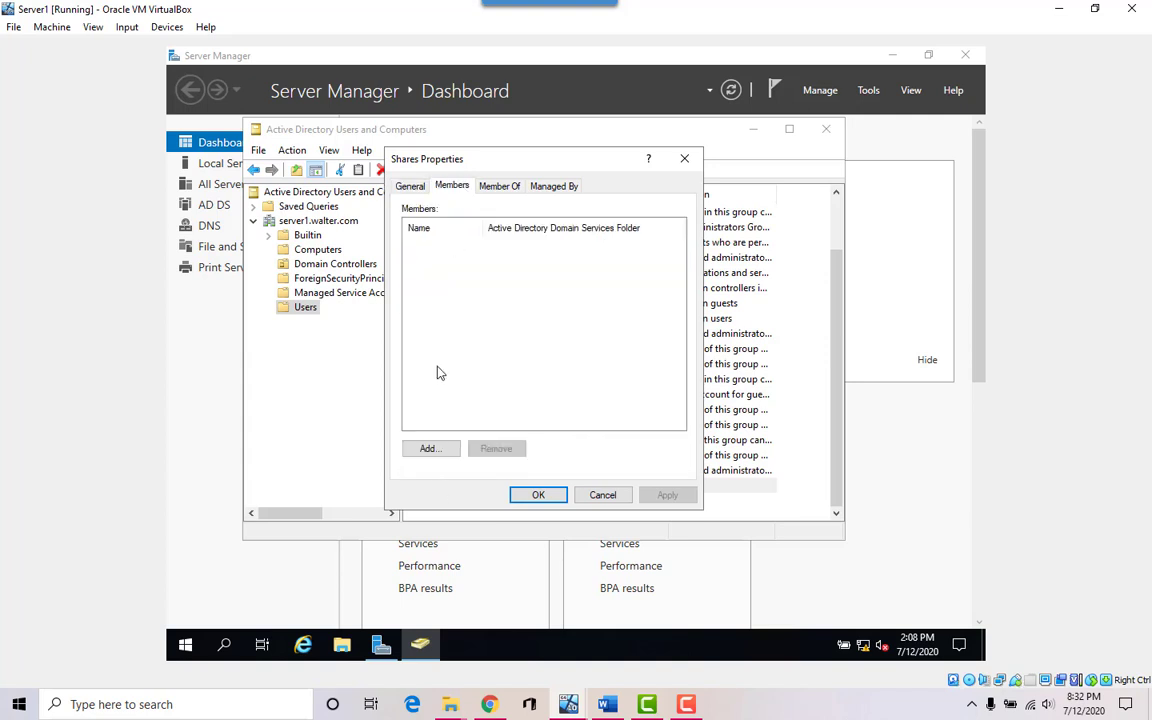
pyautogui.click(427, 450)
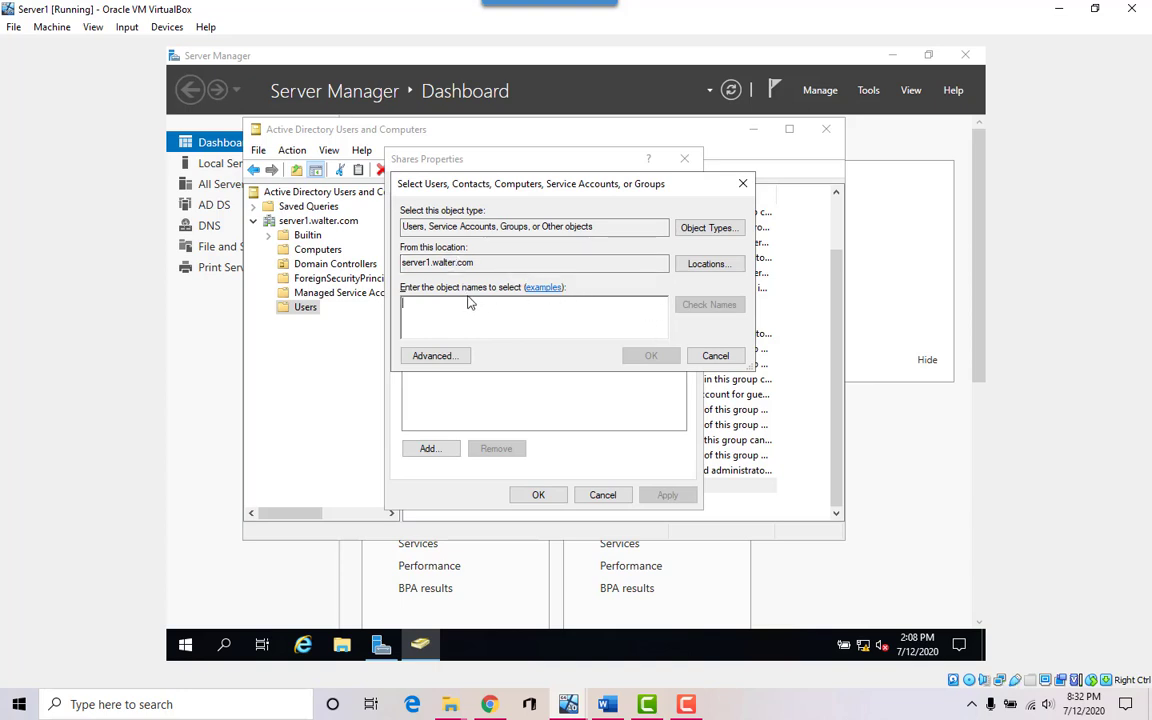
pyautogui.write('user1')
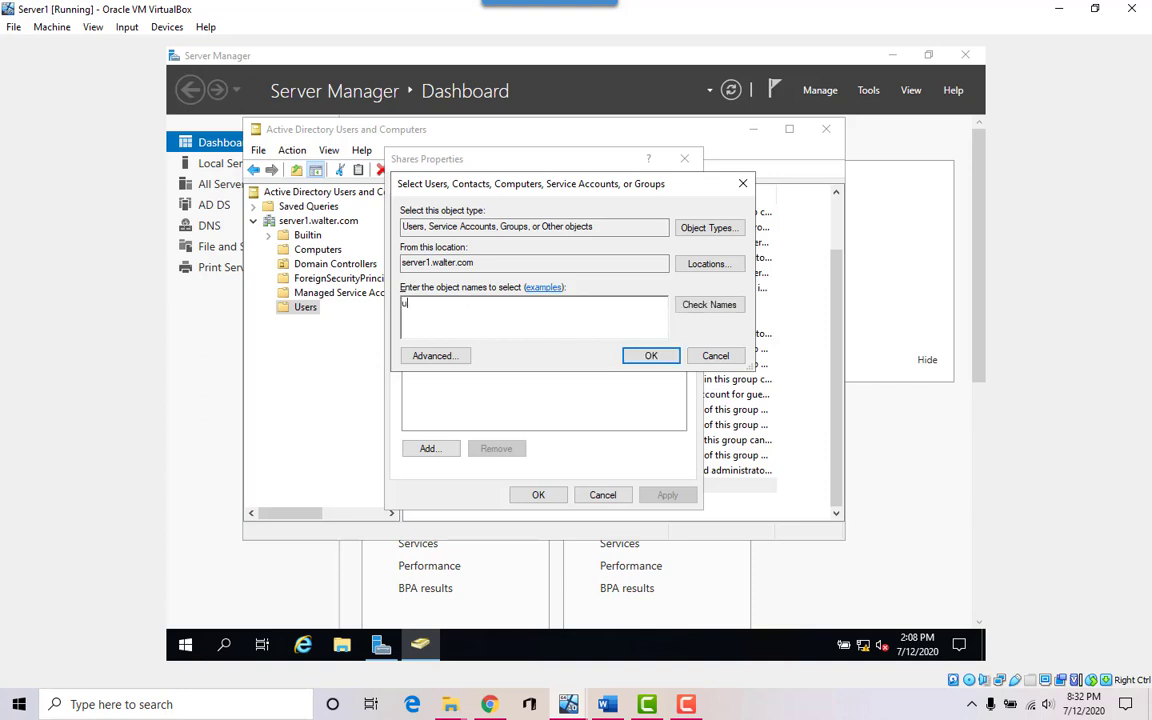
pyautogui.click(709, 305)
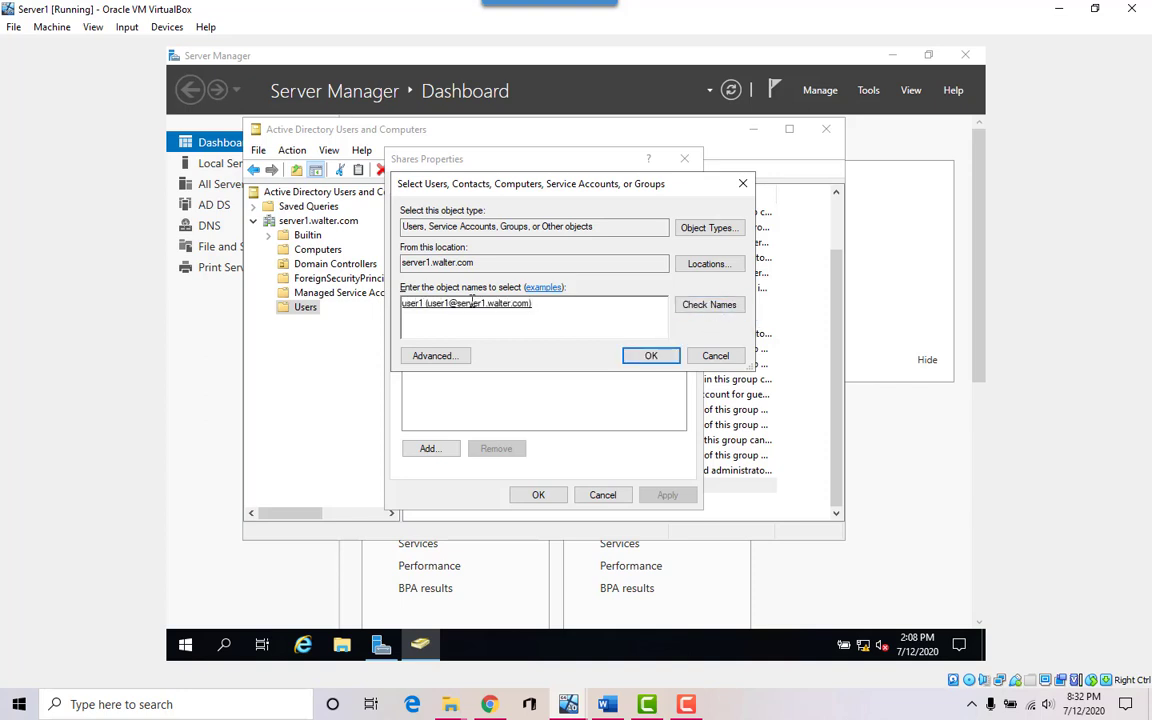
pyautogui.click(640, 358)
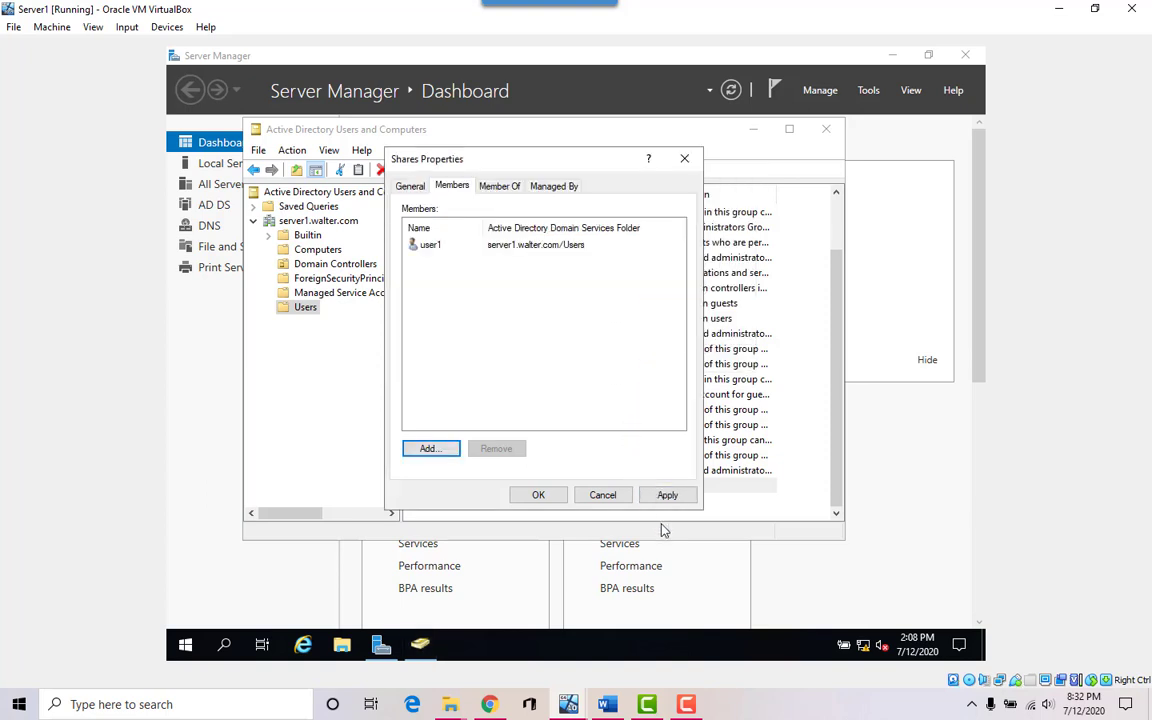
pyautogui.click(675, 504)
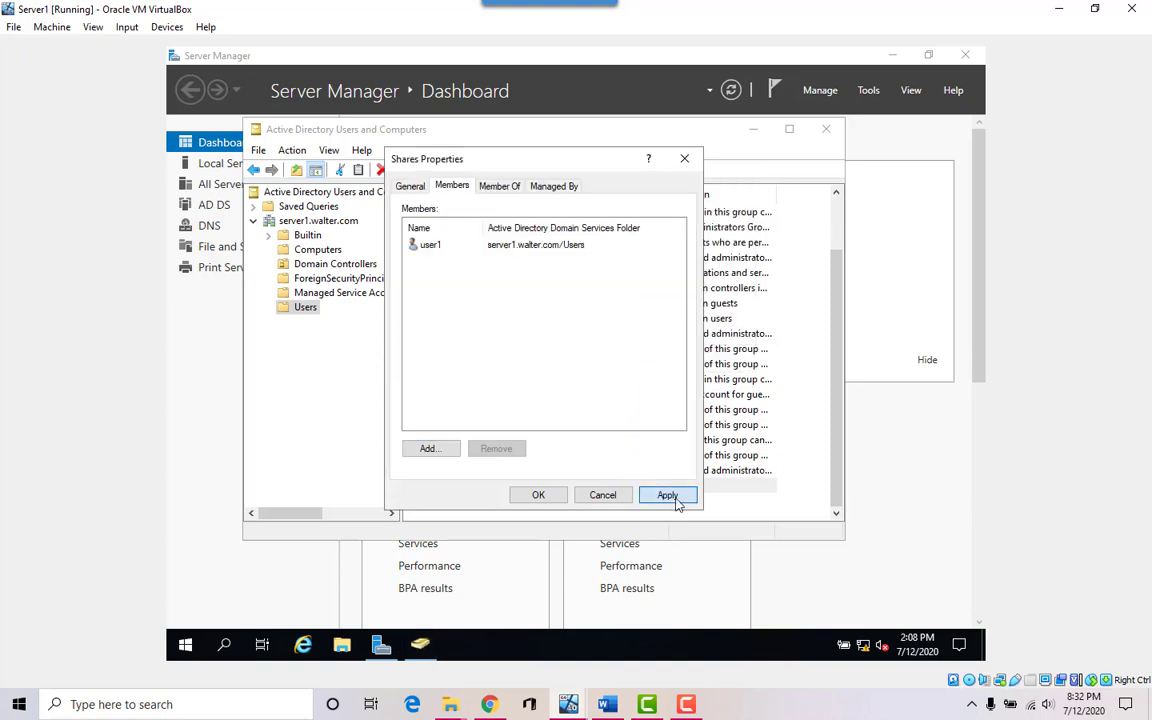
pyautogui.click(552, 498)
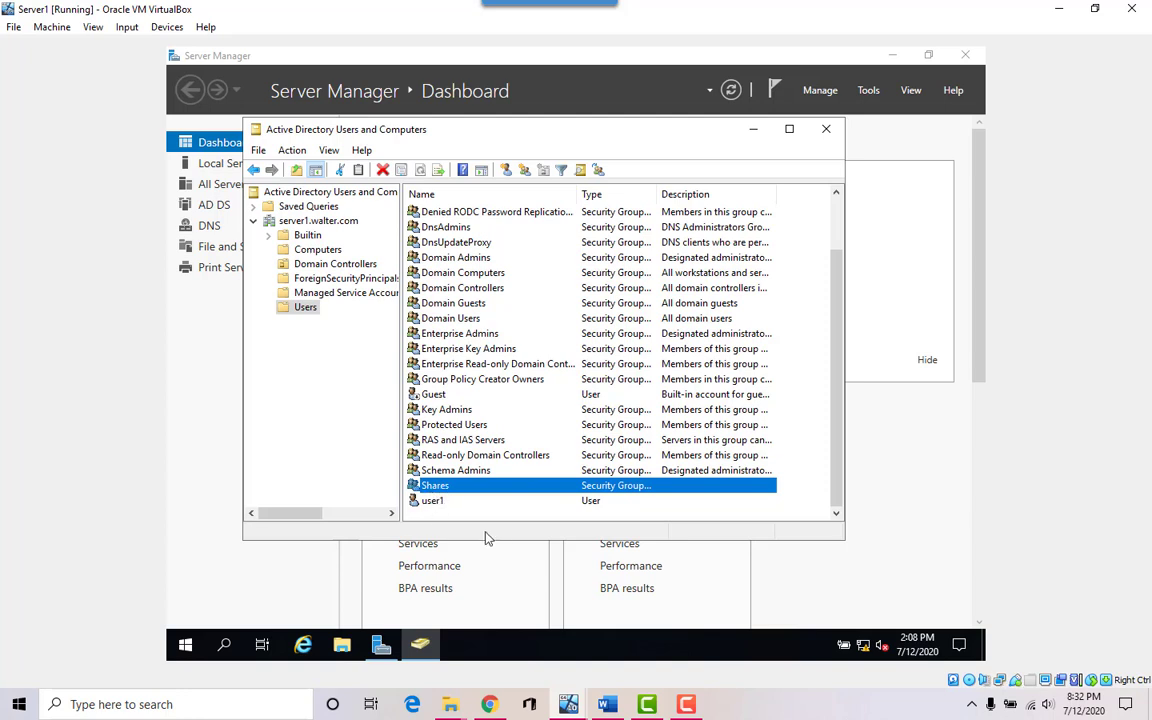
# - Make a new folder called 'Share' in the root of C: on Server1
pyautogui.click(342, 648)
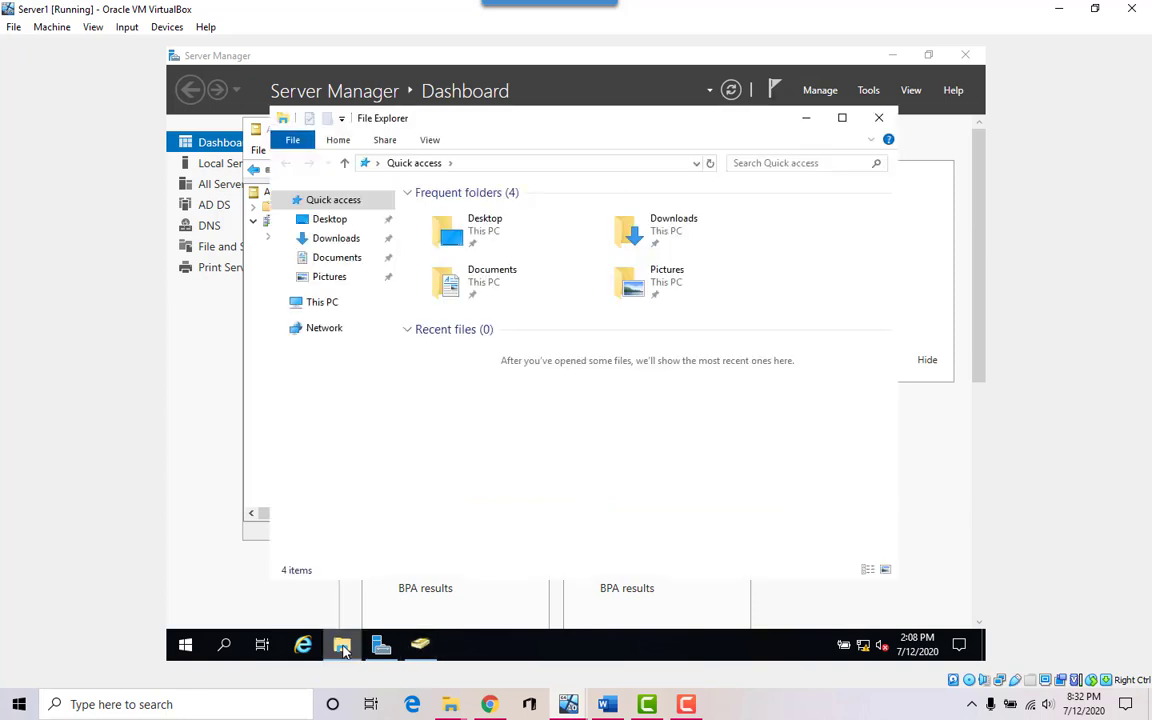
pyautogui.click(334, 312)
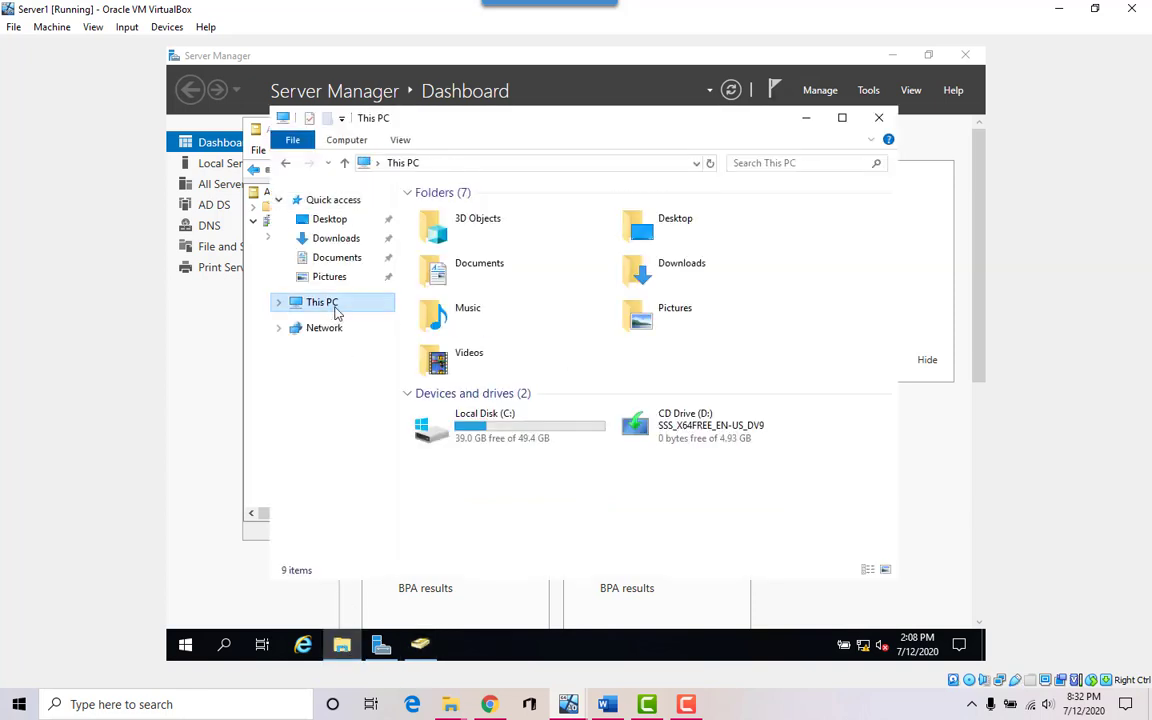
pyautogui.doubleClick(504, 426)
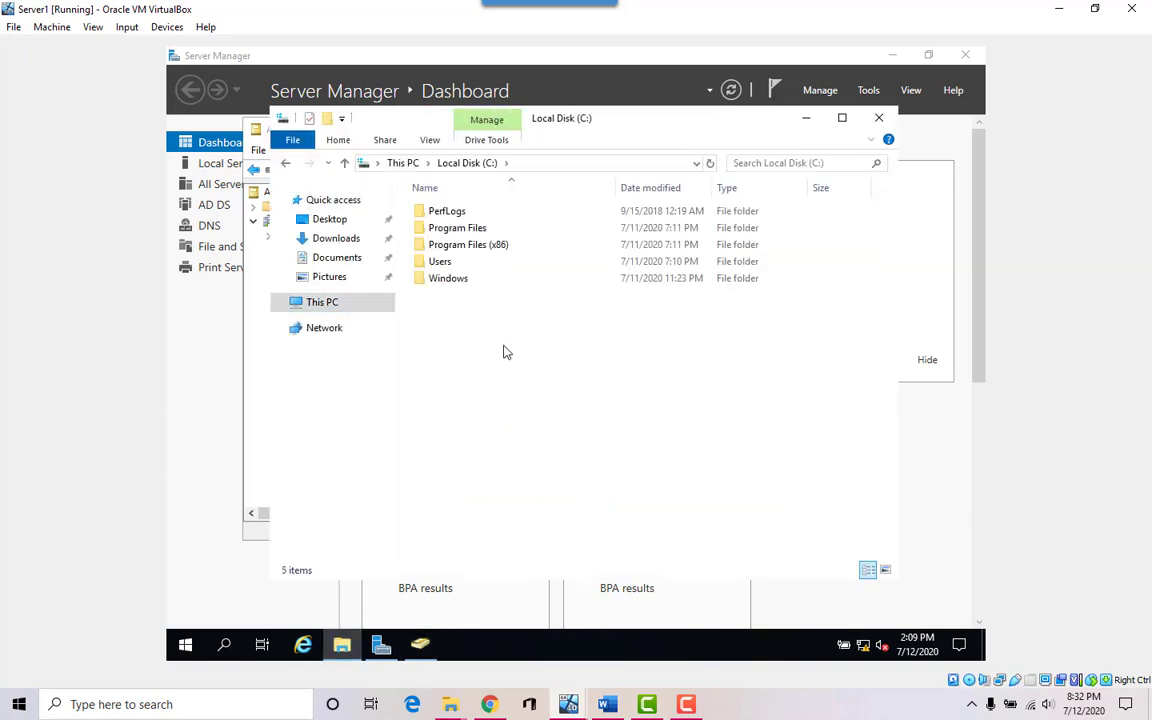
pyautogui.rightClick(511, 393)
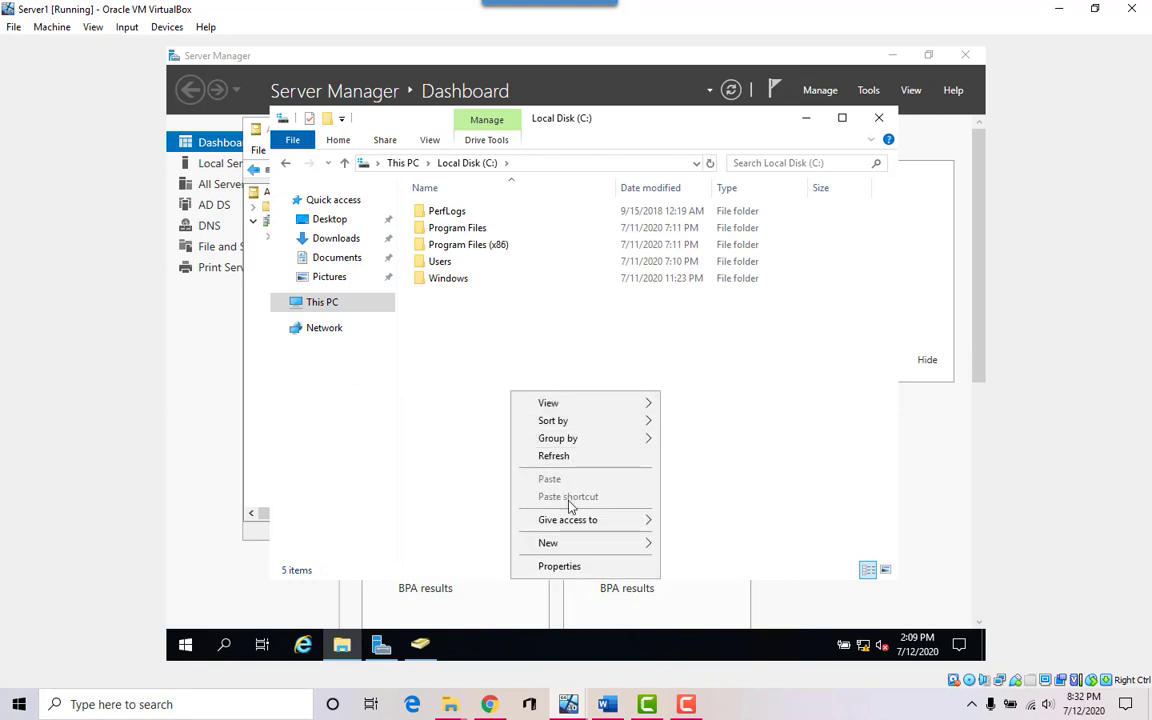
pyautogui.moveTo(596, 545)
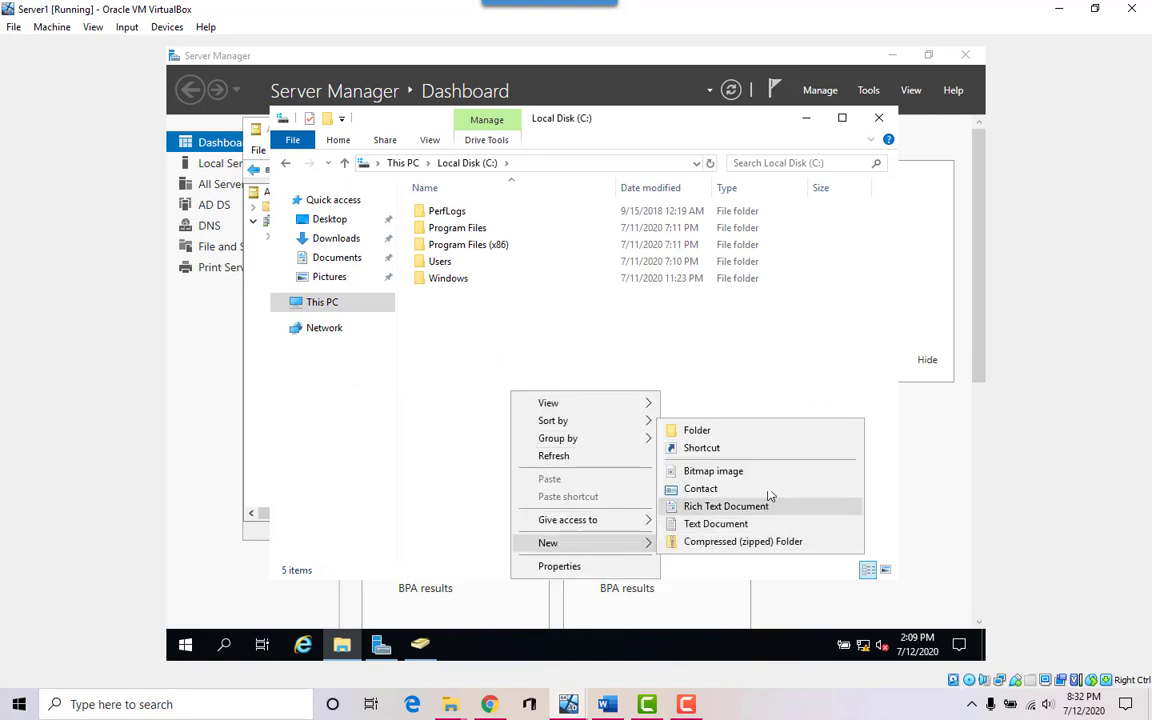
pyautogui.click(697, 430)
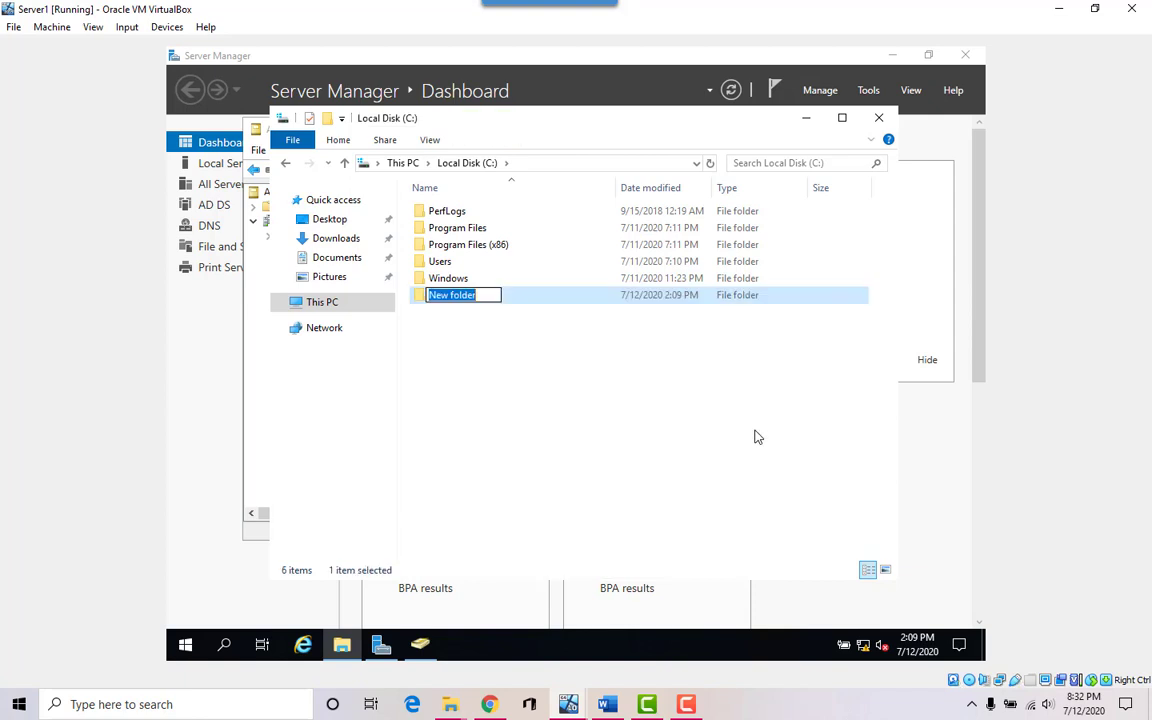
pyautogui.write('Share')
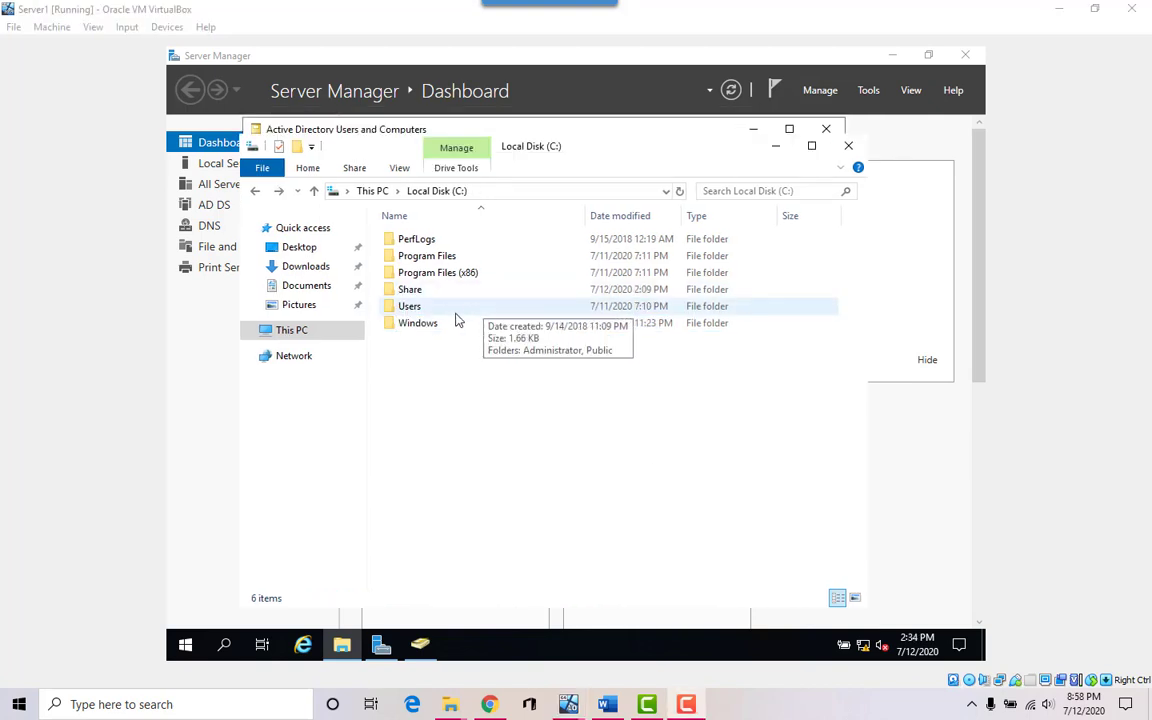
pyautogui.click(415, 290)
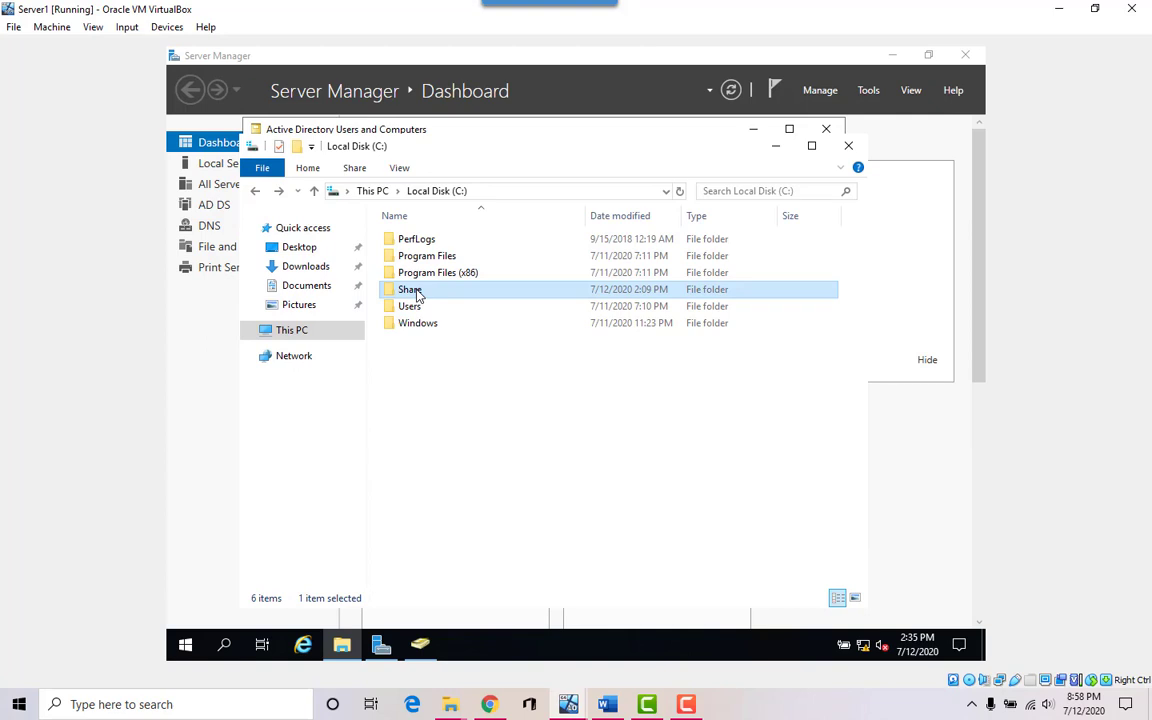
# - Open the Share folder and delete Hi.txt
pyautogui.click(418, 292)
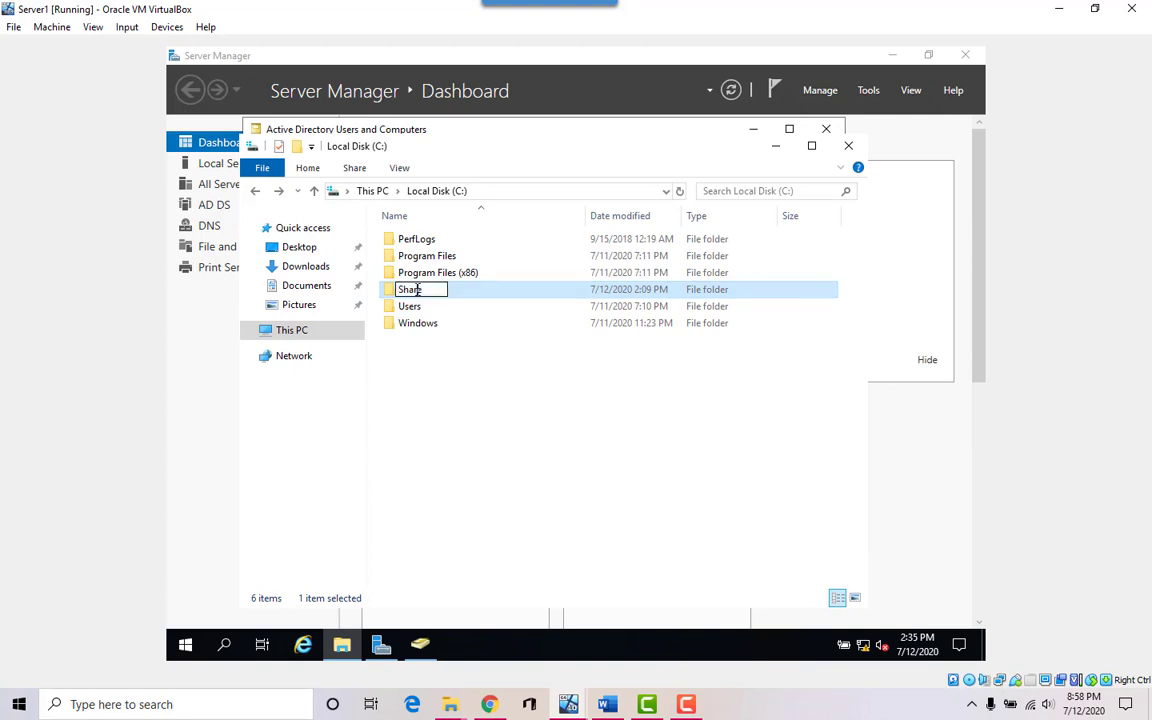
pyautogui.doubleClick(392, 291)
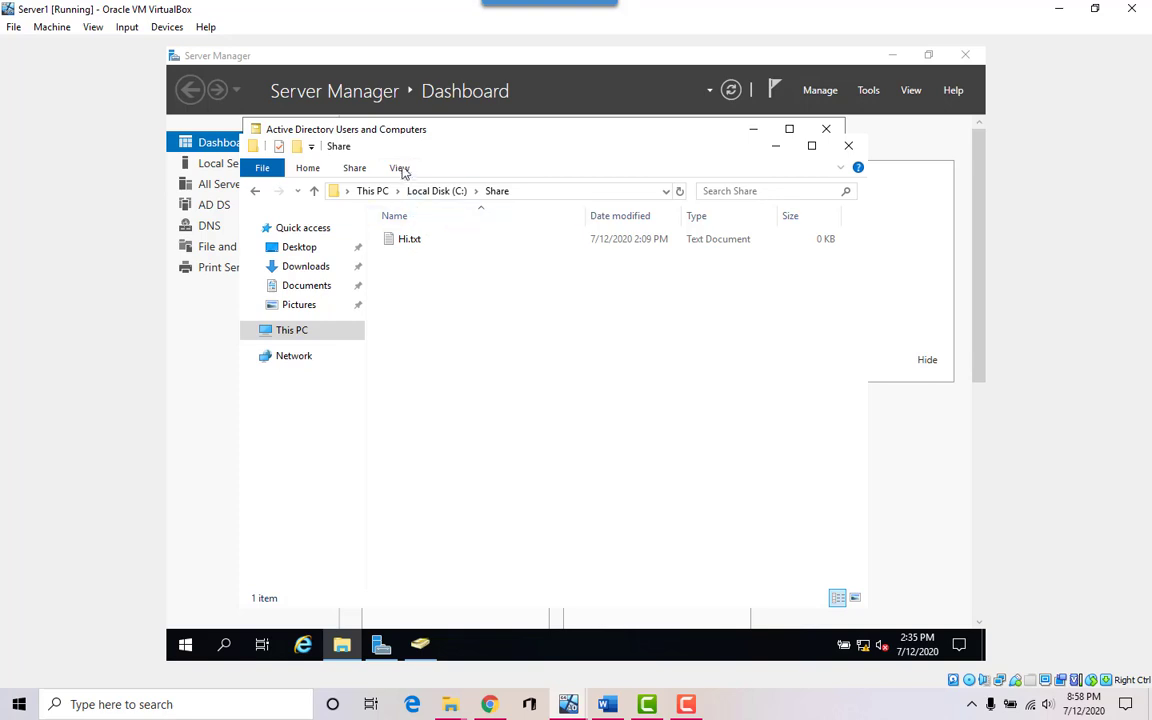
pyautogui.rightClick(452, 283)
pyautogui.click(403, 242)
pyautogui.rightClick(403, 242)
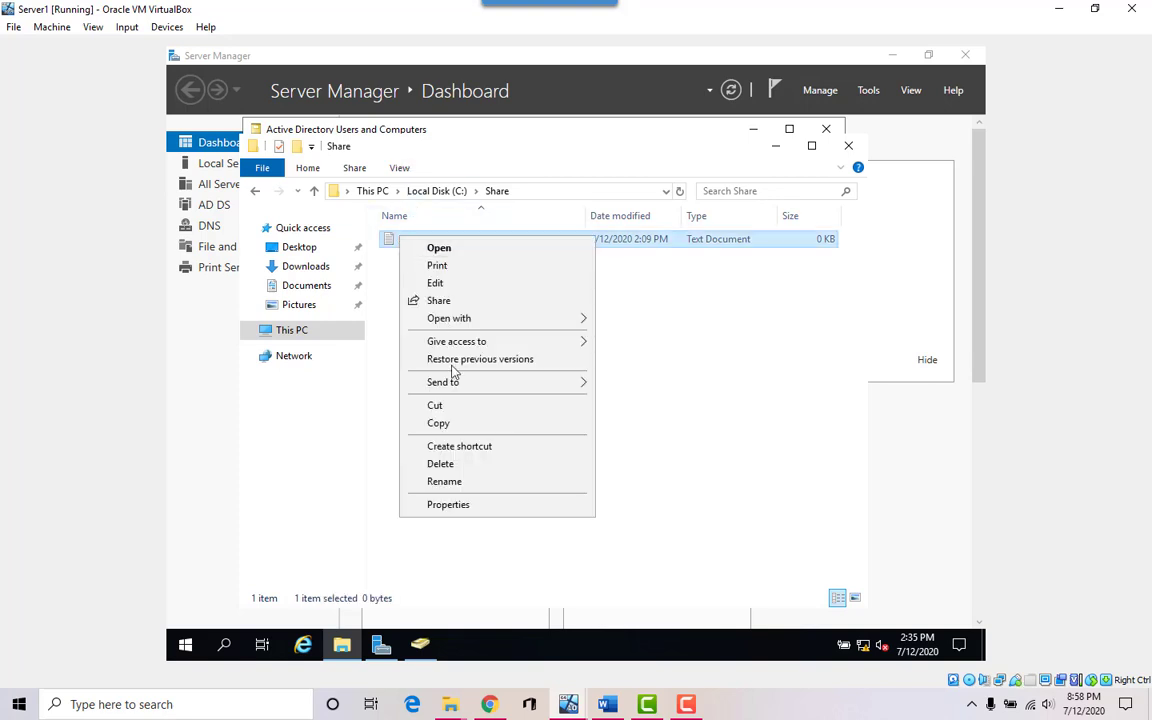
pyautogui.click(468, 465)
# - Create two subfolders inside Share, named Documents and Photos
pyautogui.rightClick(447, 302)
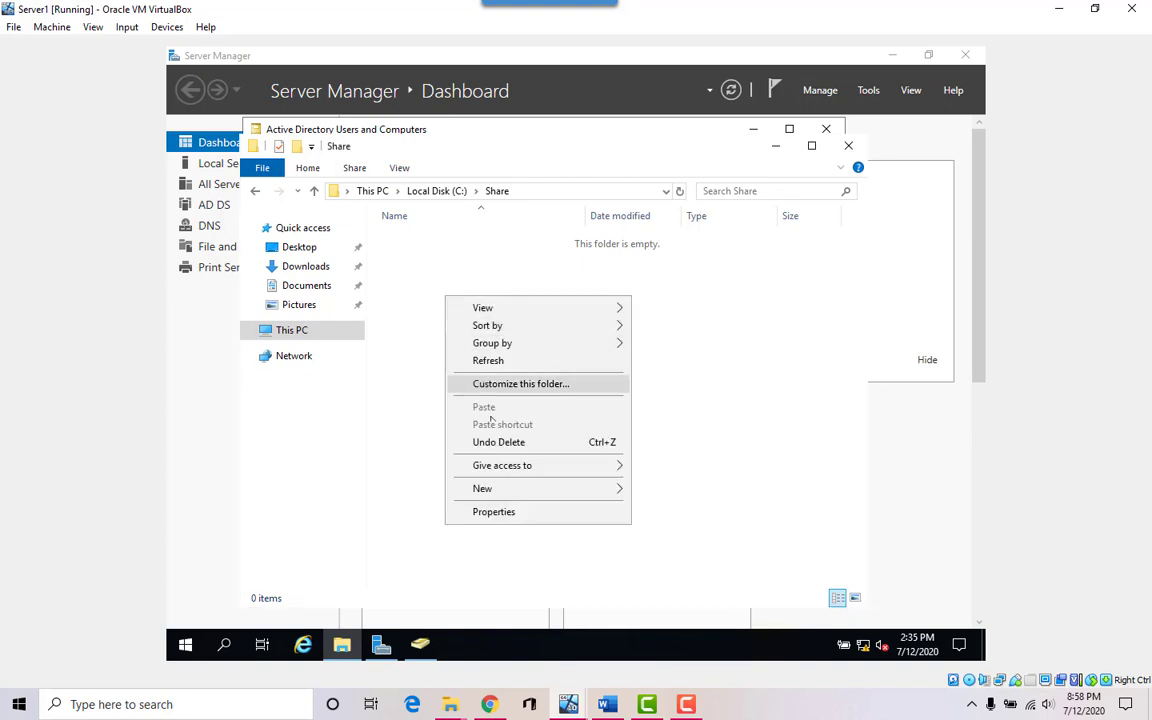
pyautogui.moveTo(510, 489)
pyautogui.click(662, 496)
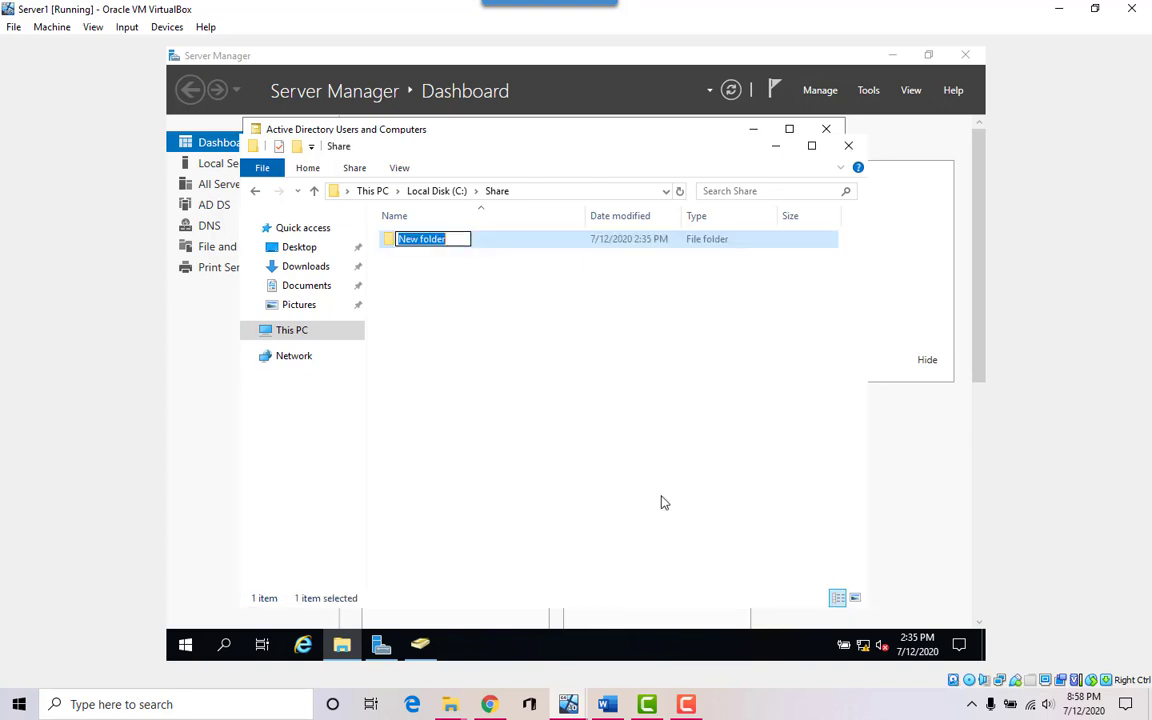
pyautogui.write('Documents')
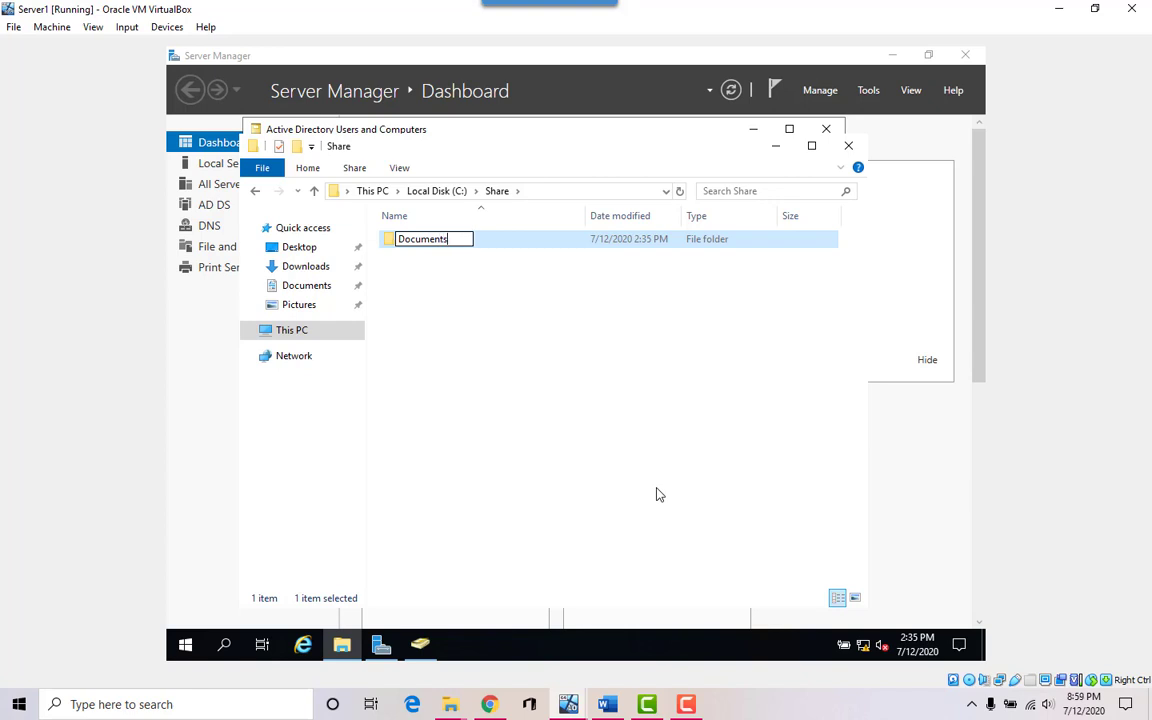
pyautogui.press('Return')
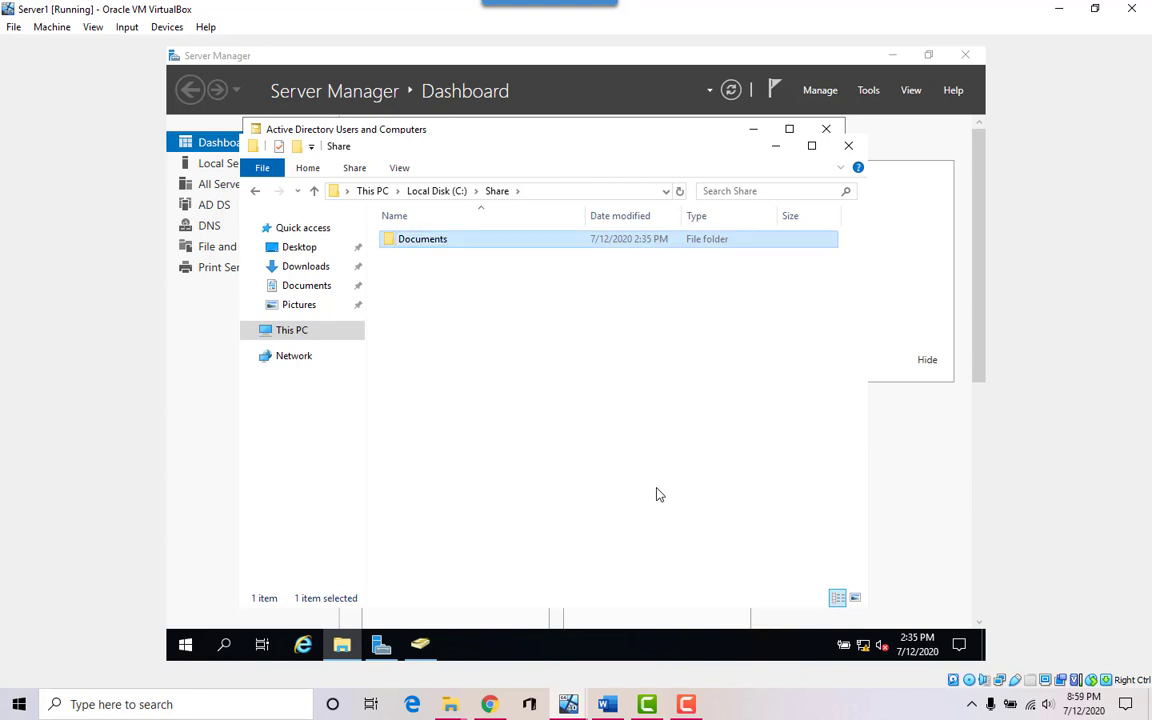
pyautogui.rightClick(533, 348)
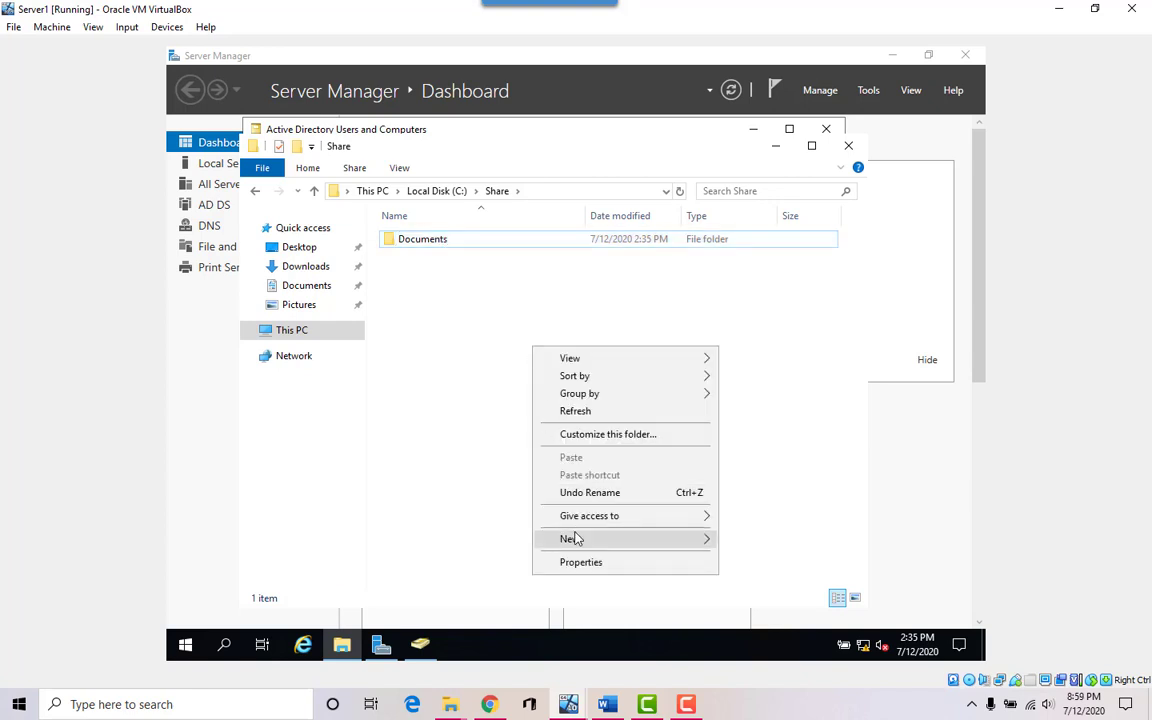
pyautogui.moveTo(575, 539)
pyautogui.click(781, 433)
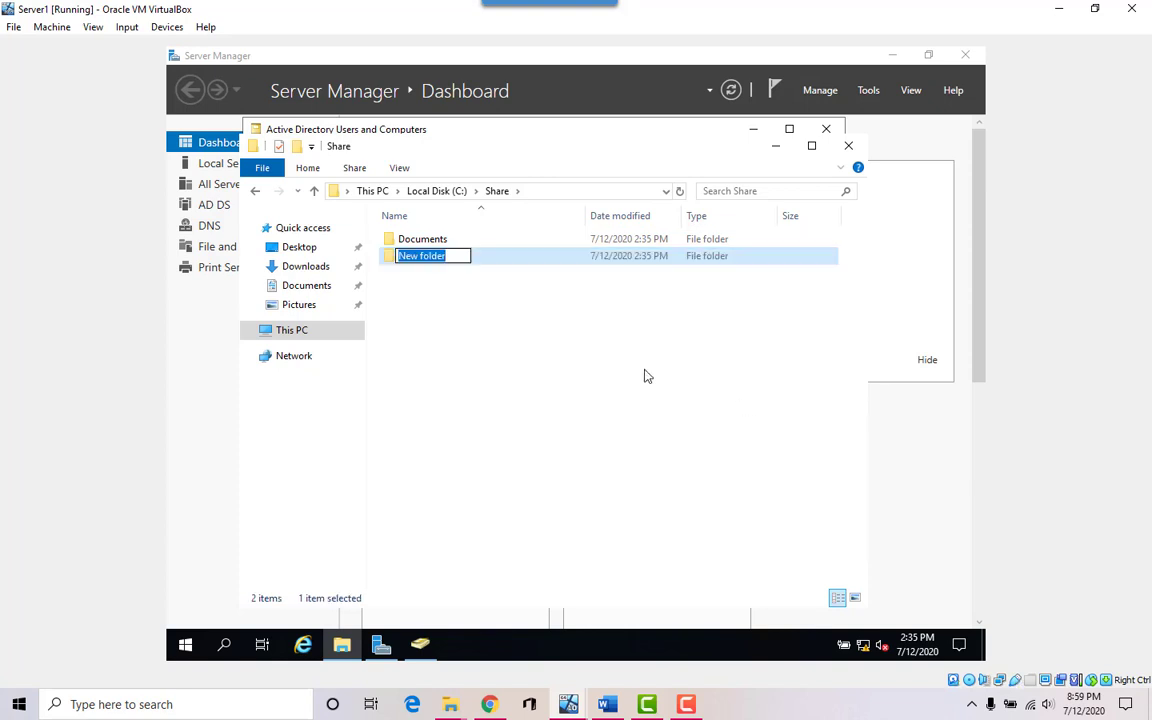
pyautogui.write('Phho')
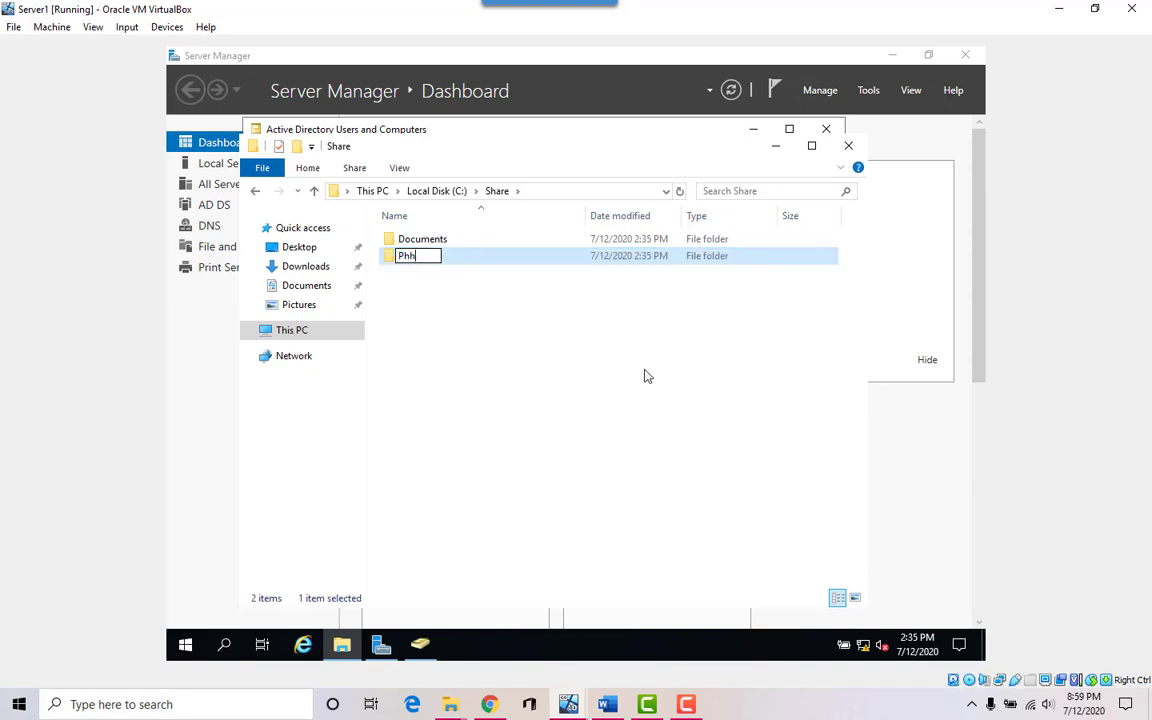
pyautogui.press('BackSpace')
pyautogui.press('BackSpace')
pyautogui.press('BackSpace')
pyautogui.press('BackSpace')
pyautogui.write('o')
pyautogui.press('BackSpace')
pyautogui.write('Photo')
pyautogui.press('Return')
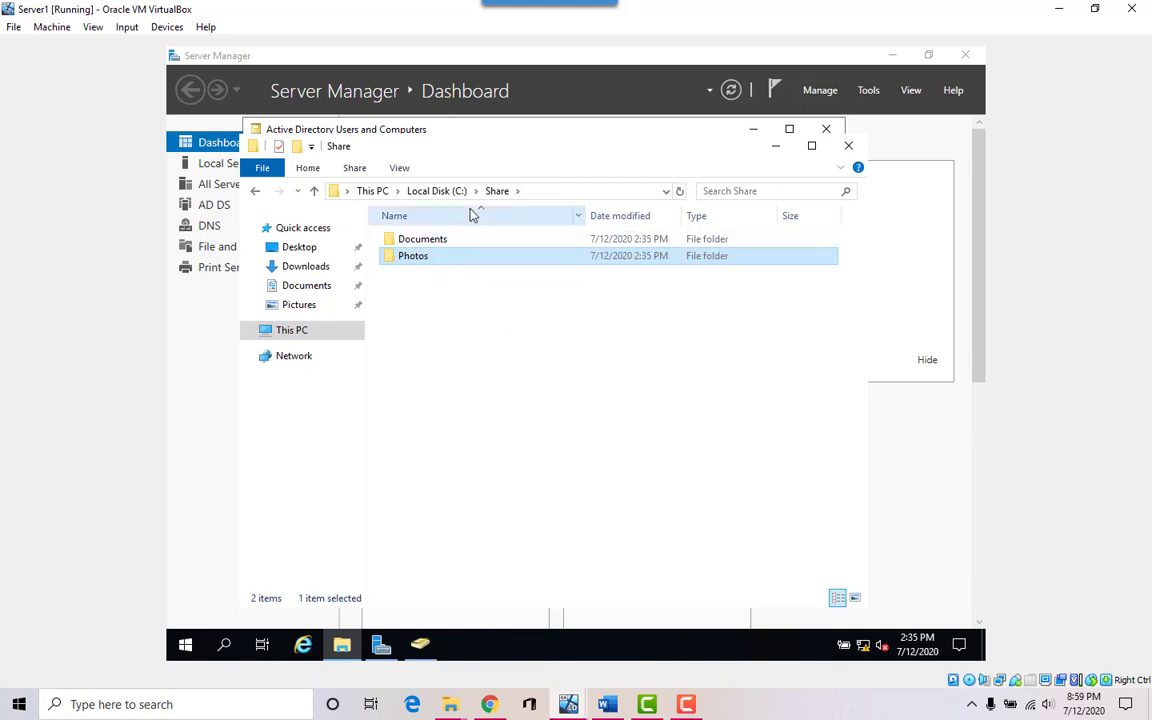
# - Open the Share folder's properties to its Security permissions
pyautogui.click(440, 191)
pyautogui.rightClick(424, 300)
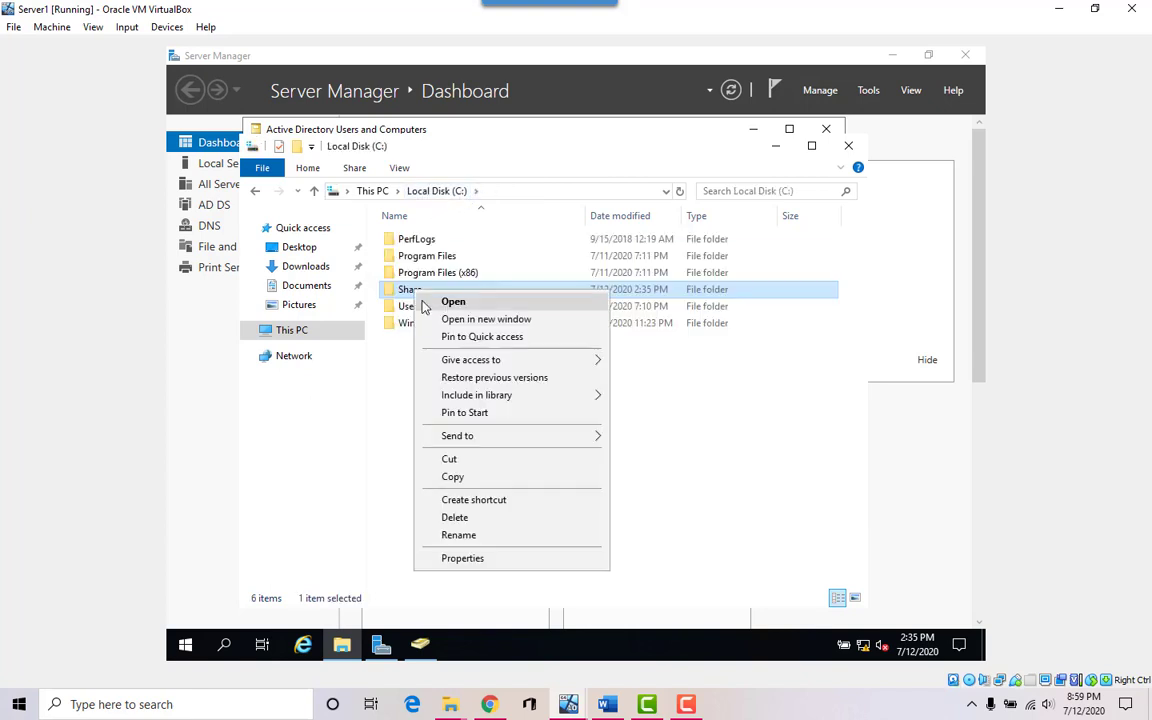
pyautogui.click(507, 559)
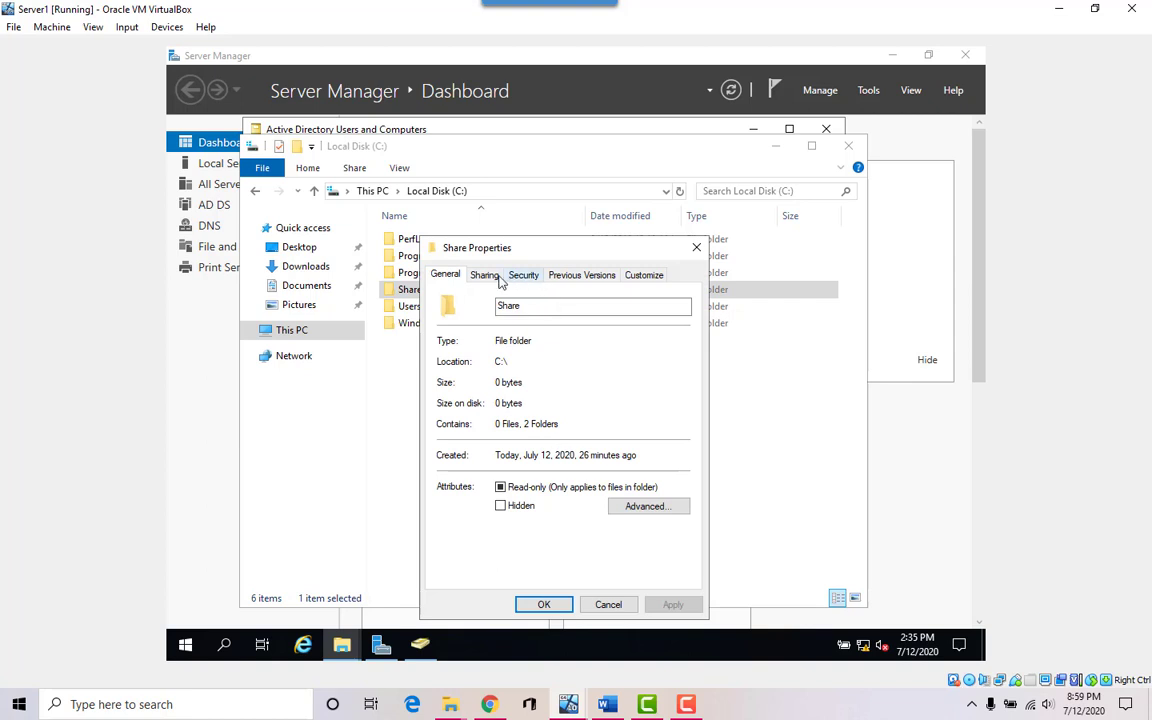
pyautogui.click(488, 276)
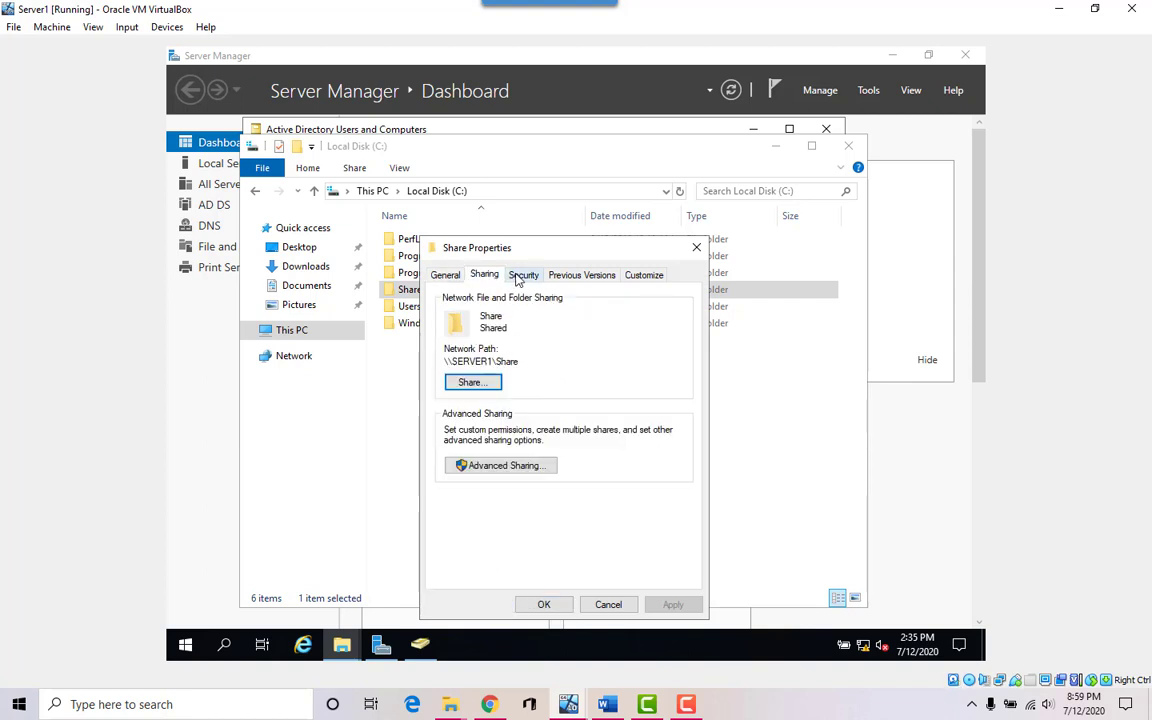
pyautogui.click(522, 276)
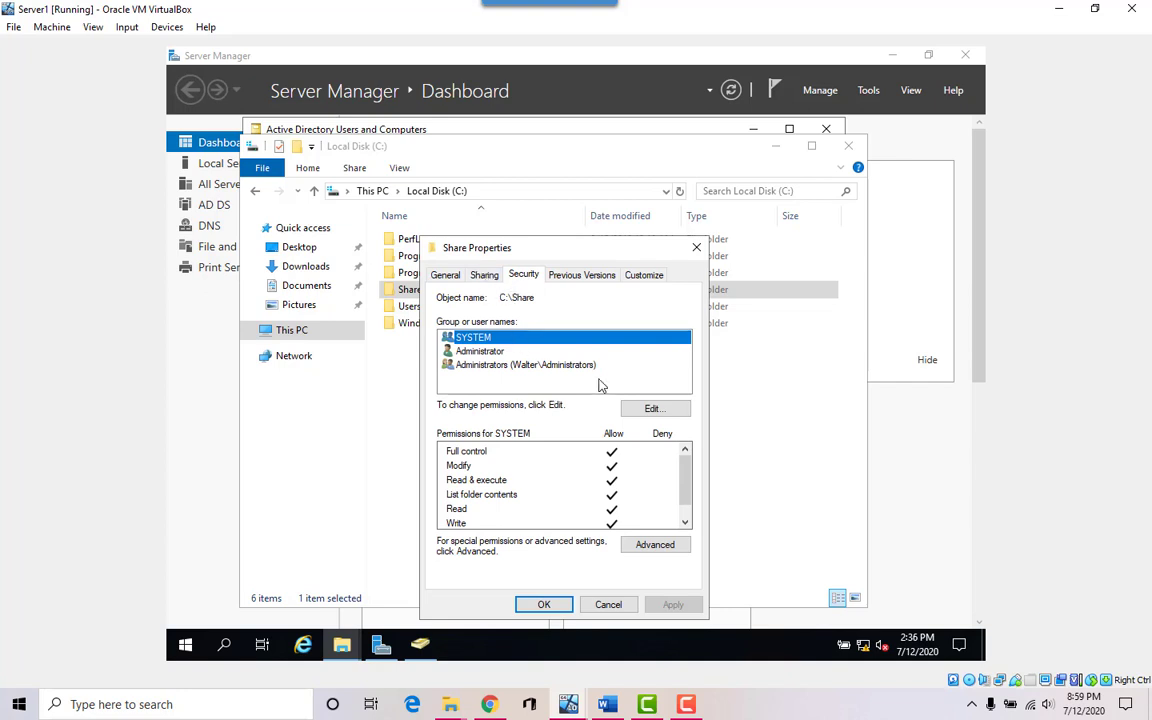
# - Add Everyone to the Share permissions with Full control allowed
pyautogui.click(650, 410)
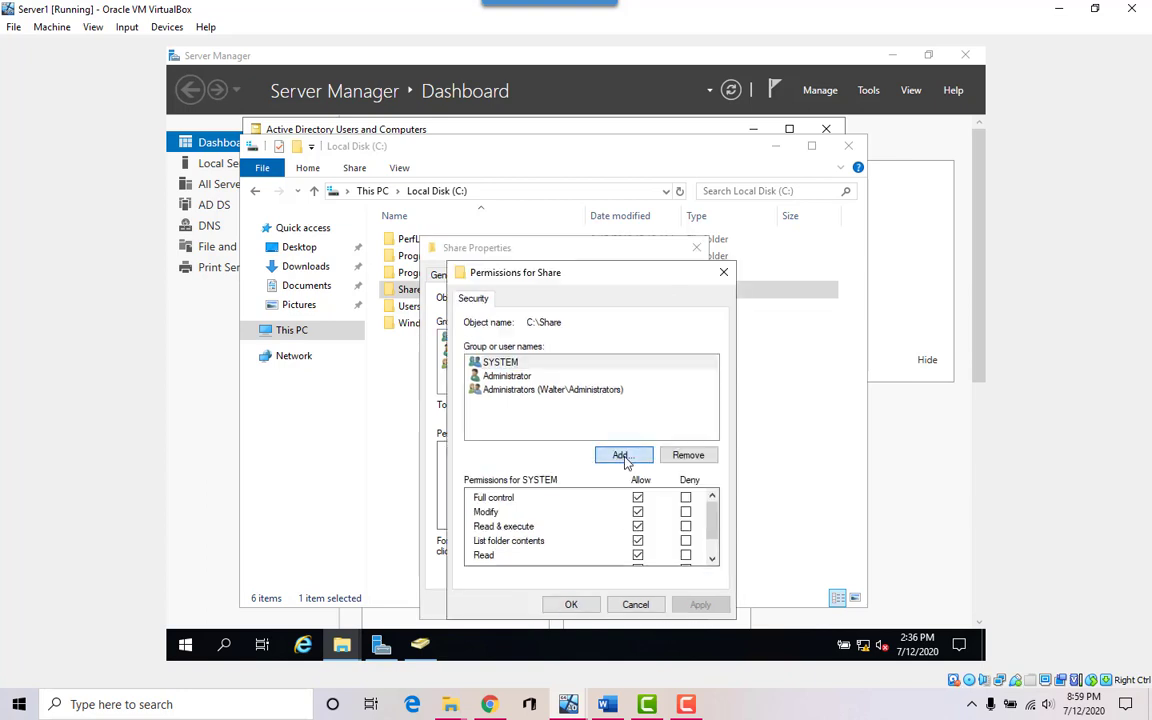
pyautogui.click(622, 454)
pyautogui.write('e')
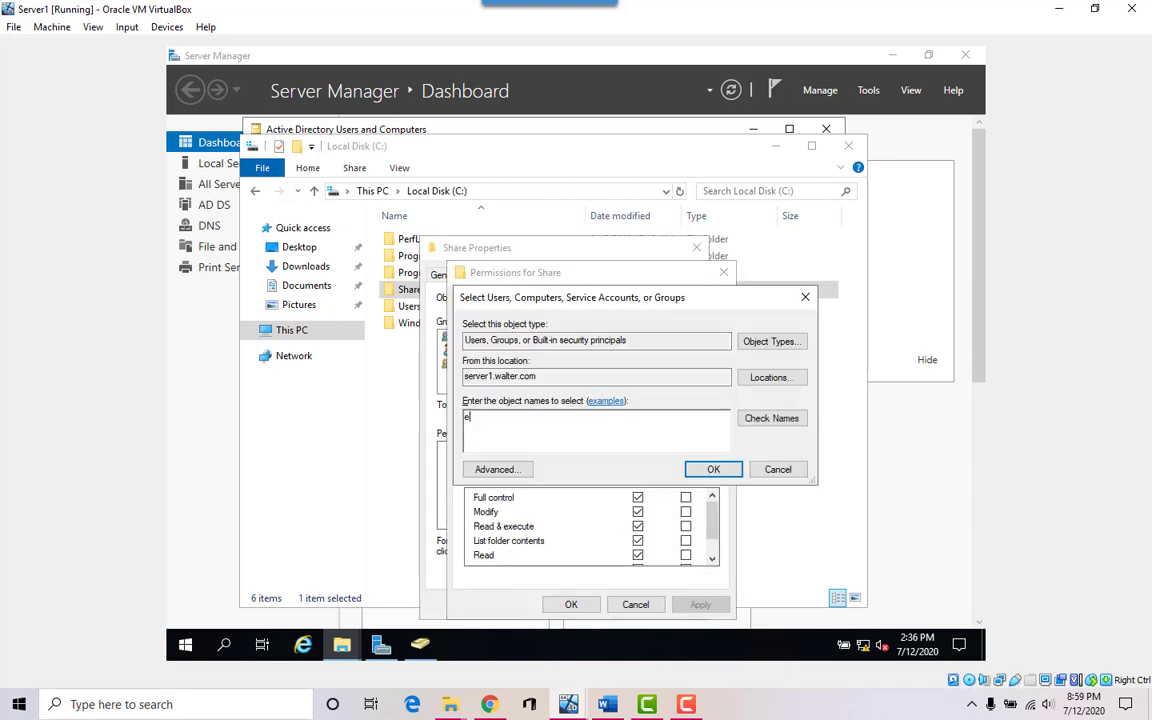
pyautogui.write('veyone')
pyautogui.click(771, 424)
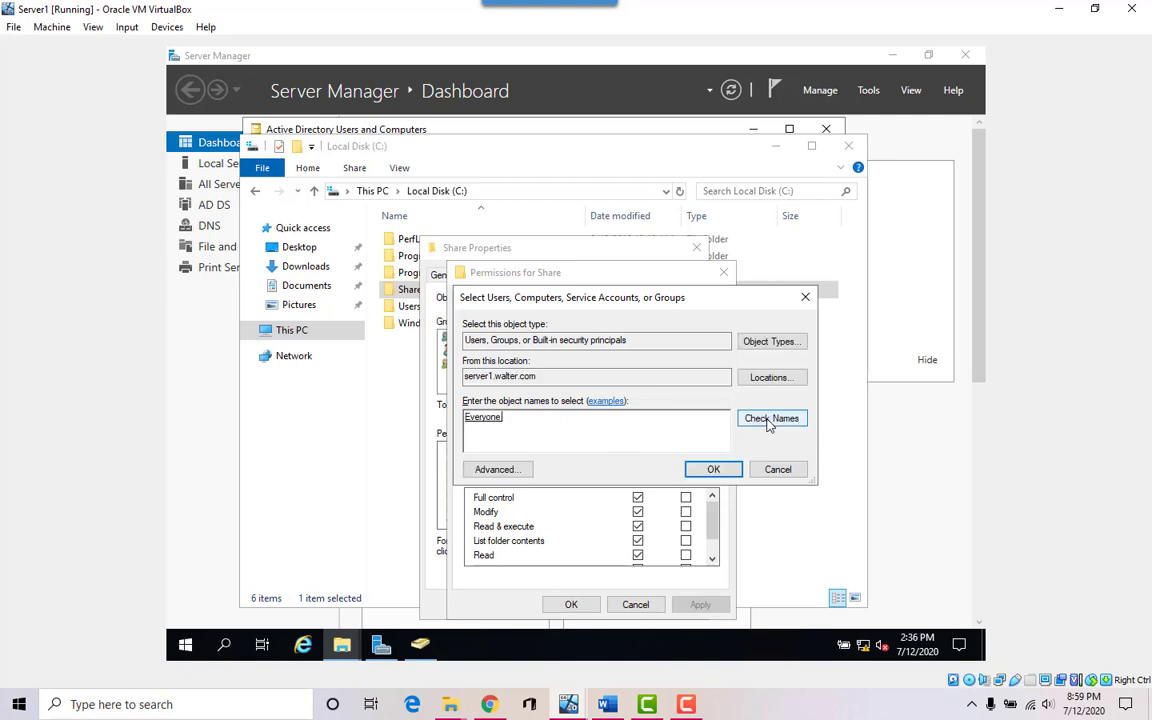
pyautogui.click(706, 469)
pyautogui.click(638, 497)
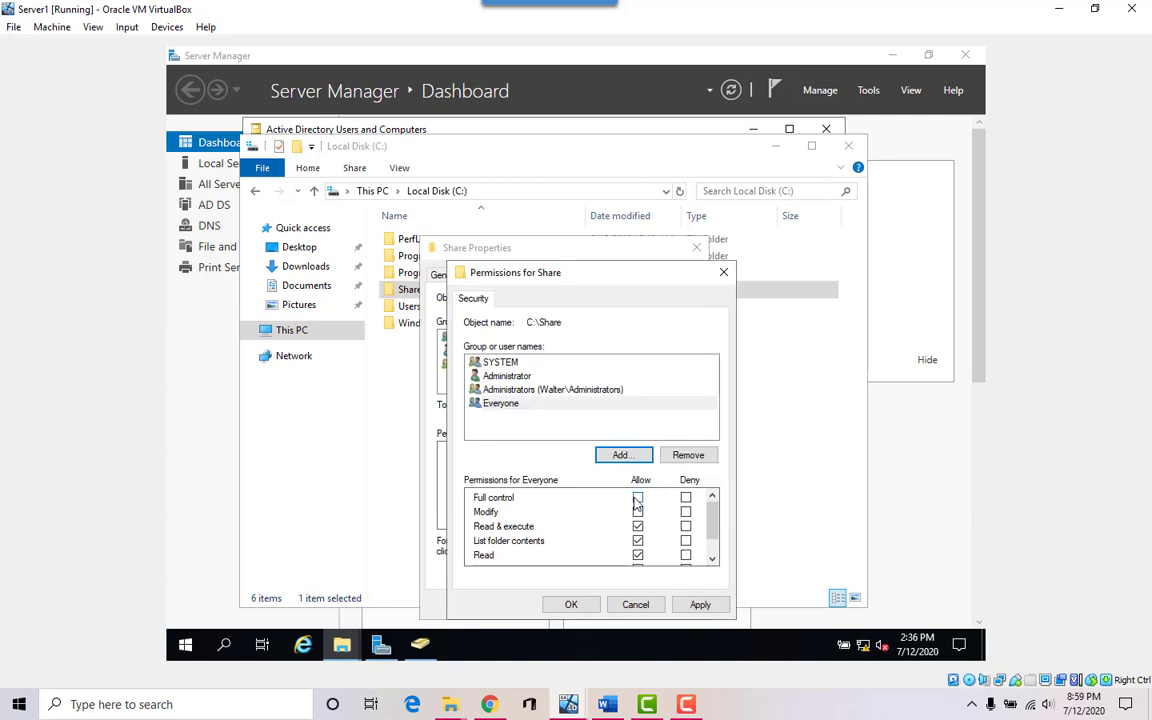
pyautogui.click(571, 604)
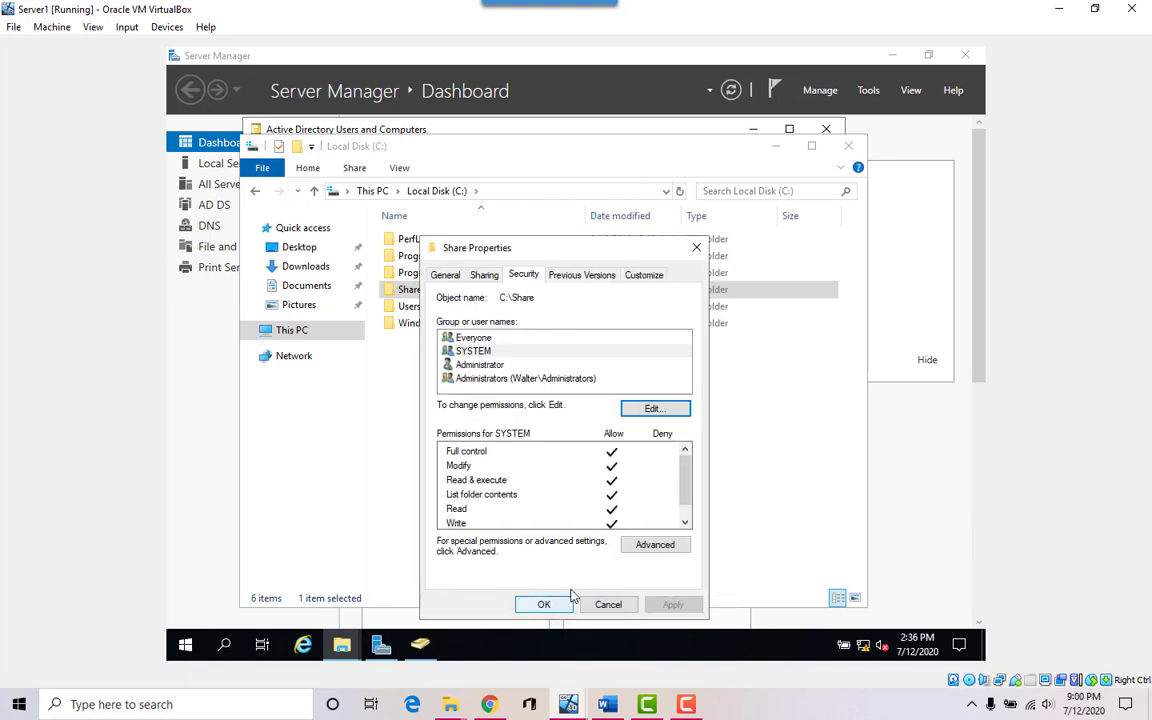
# - Close the Share properties and open the Share\Documents folder
pyautogui.click(541, 606)
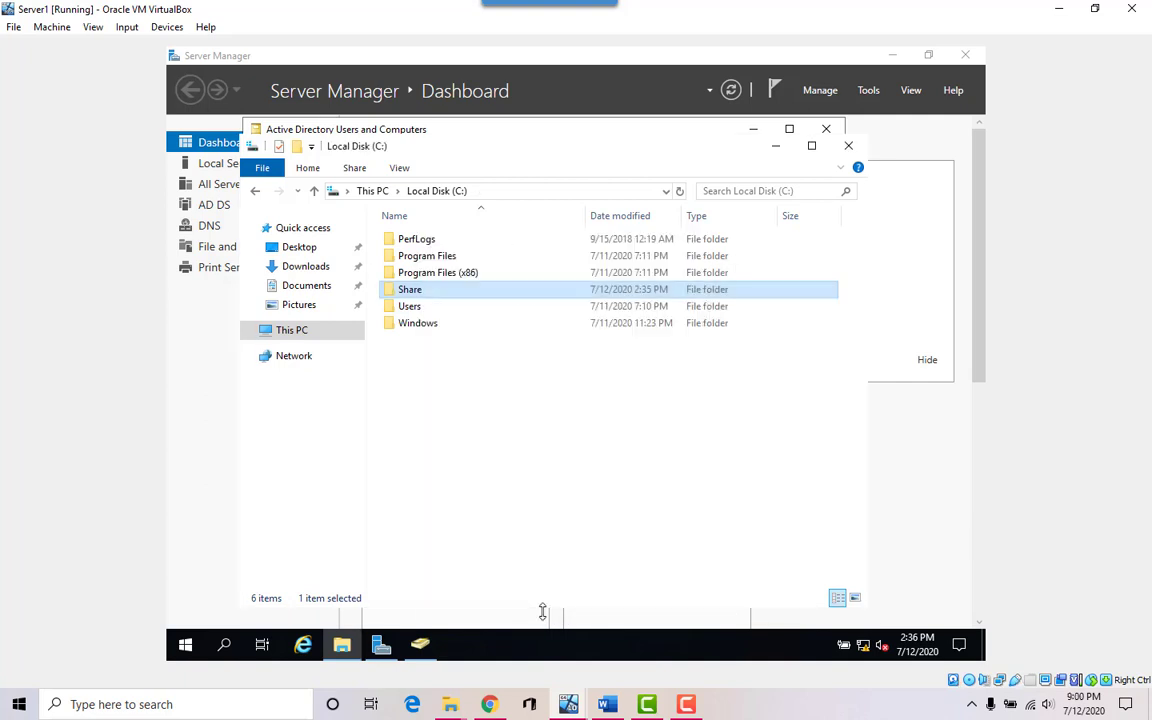
pyautogui.doubleClick(418, 293)
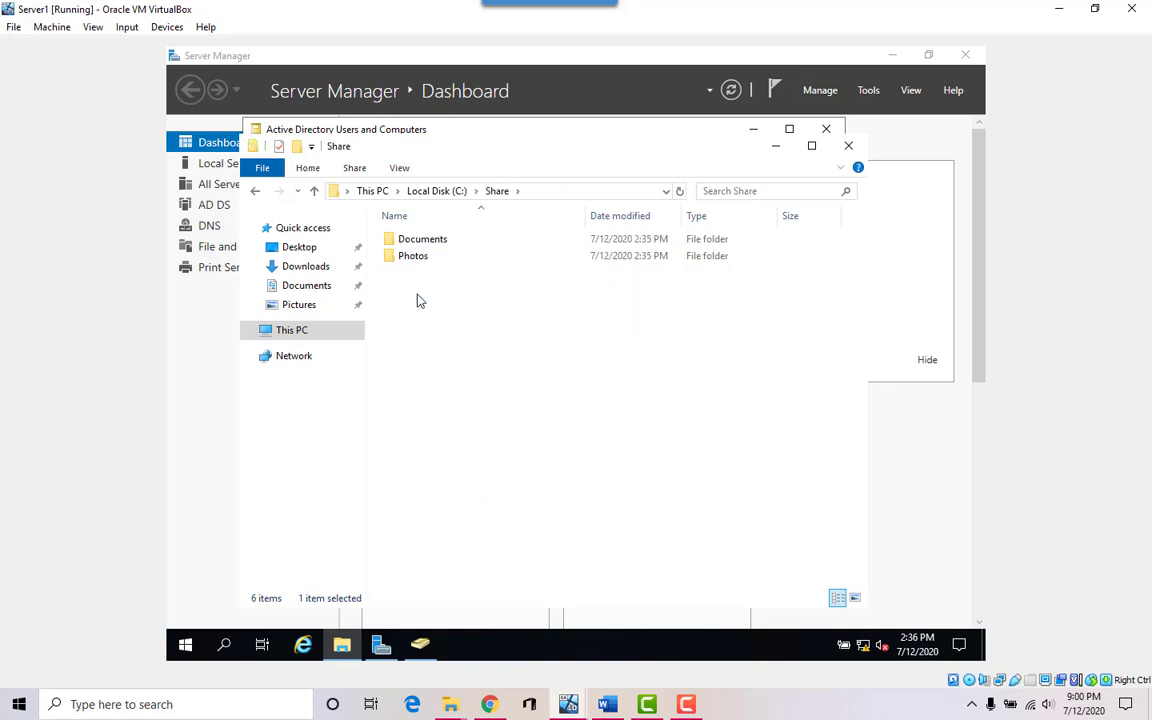
pyautogui.doubleClick(428, 242)
# - Create a new text document named 'test doc' there and return to the Share folder
pyautogui.rightClick(470, 362)
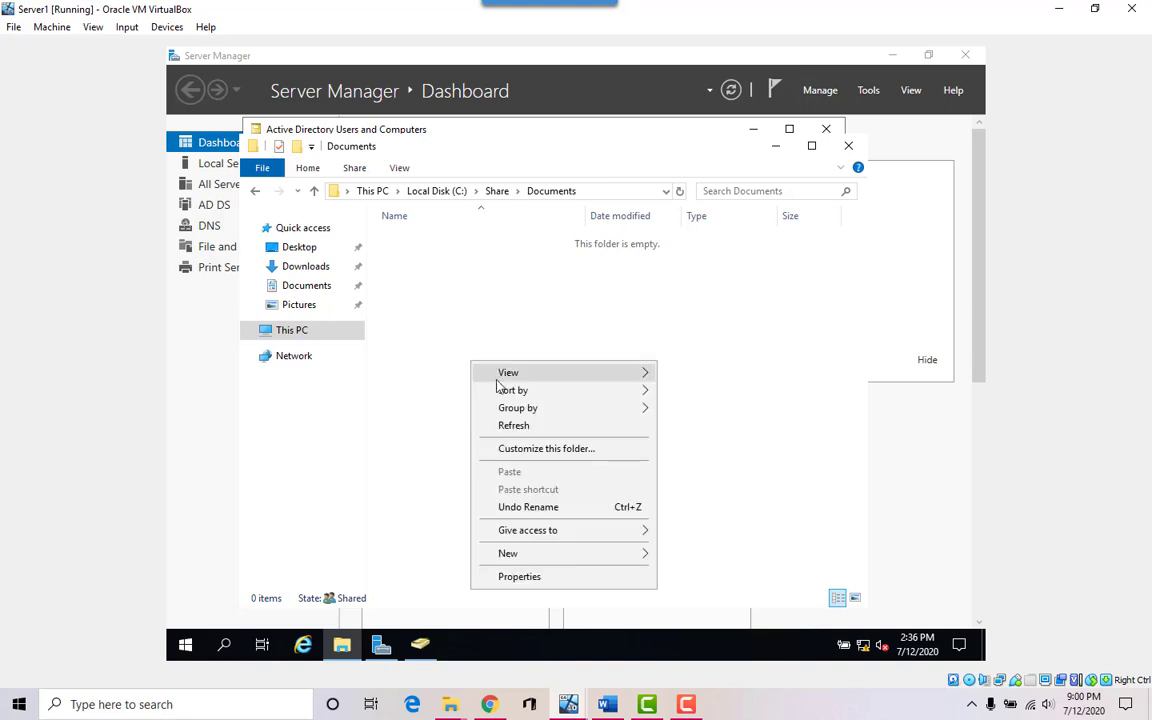
pyautogui.moveTo(530, 560)
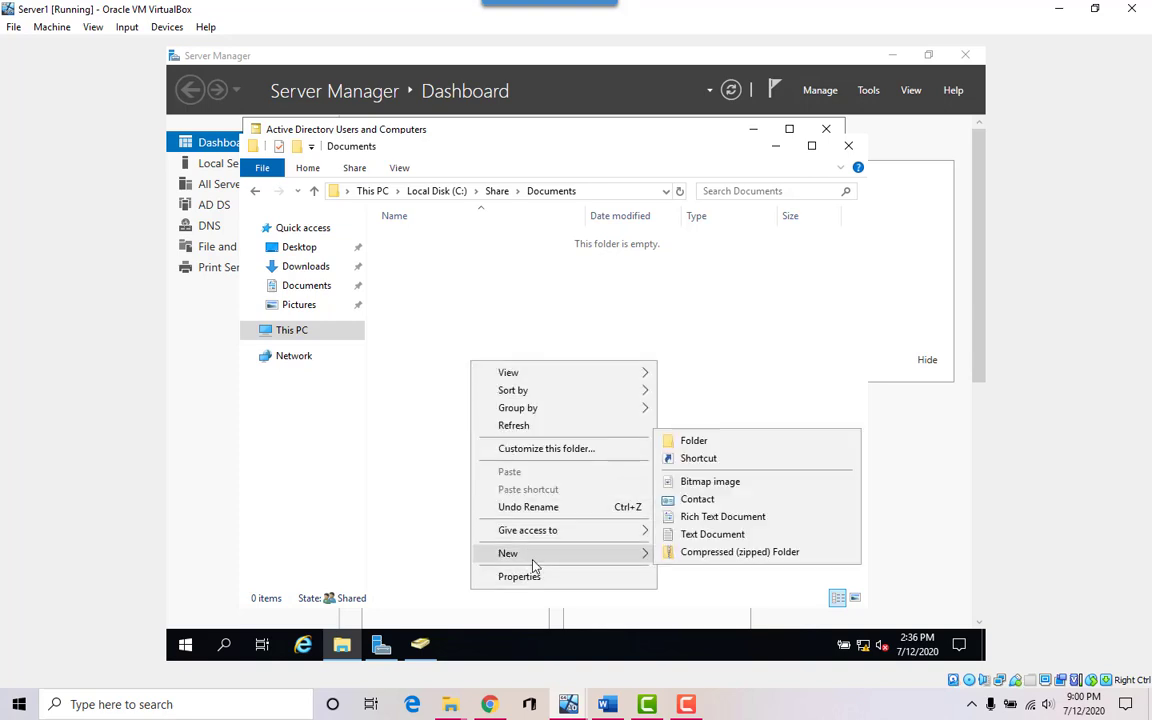
pyautogui.click(695, 534)
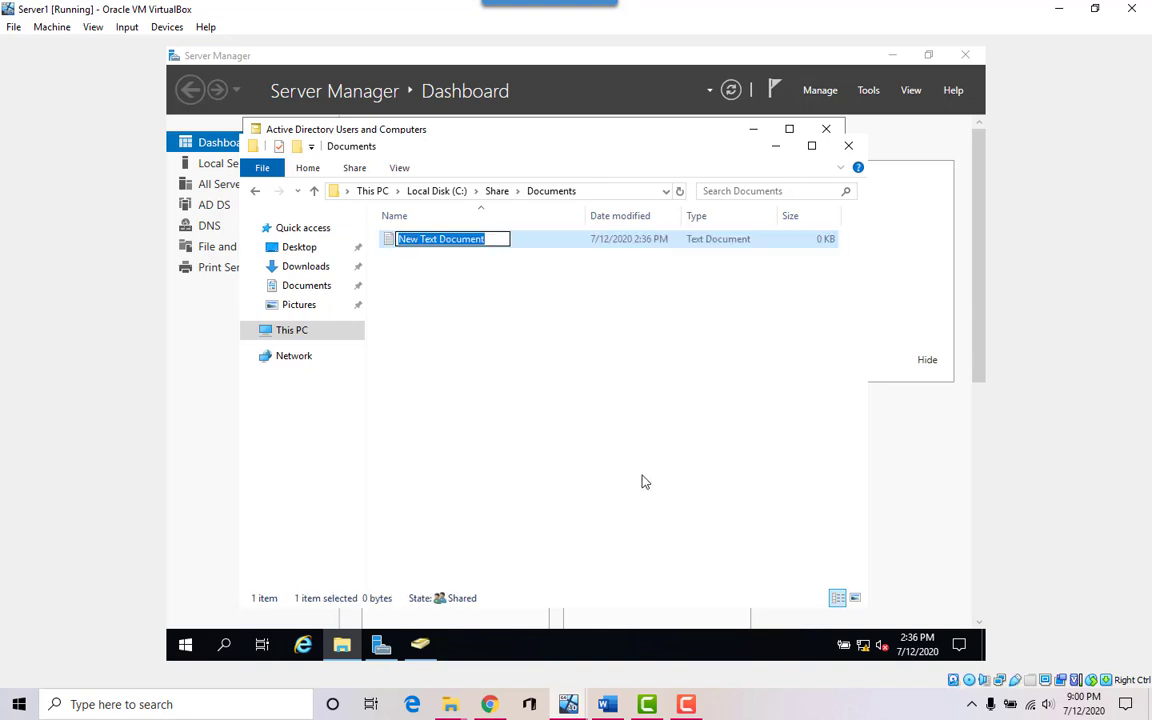
pyautogui.write('tes')
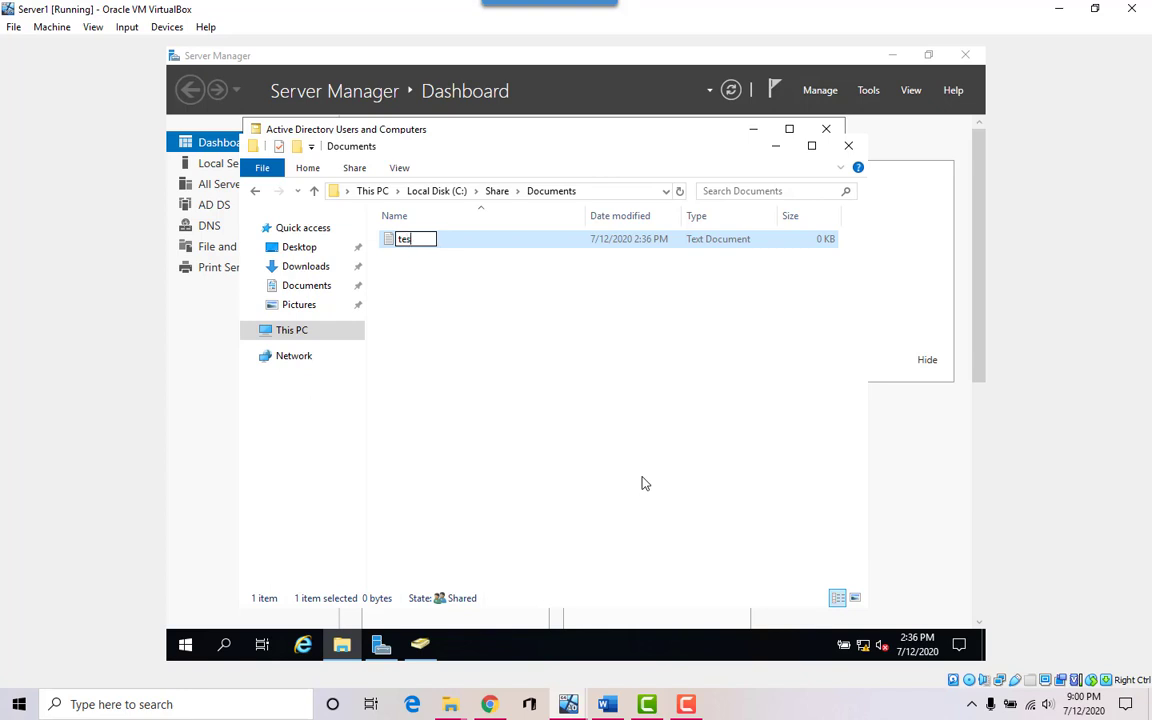
pyautogui.write('t doc')
pyautogui.press('Return')
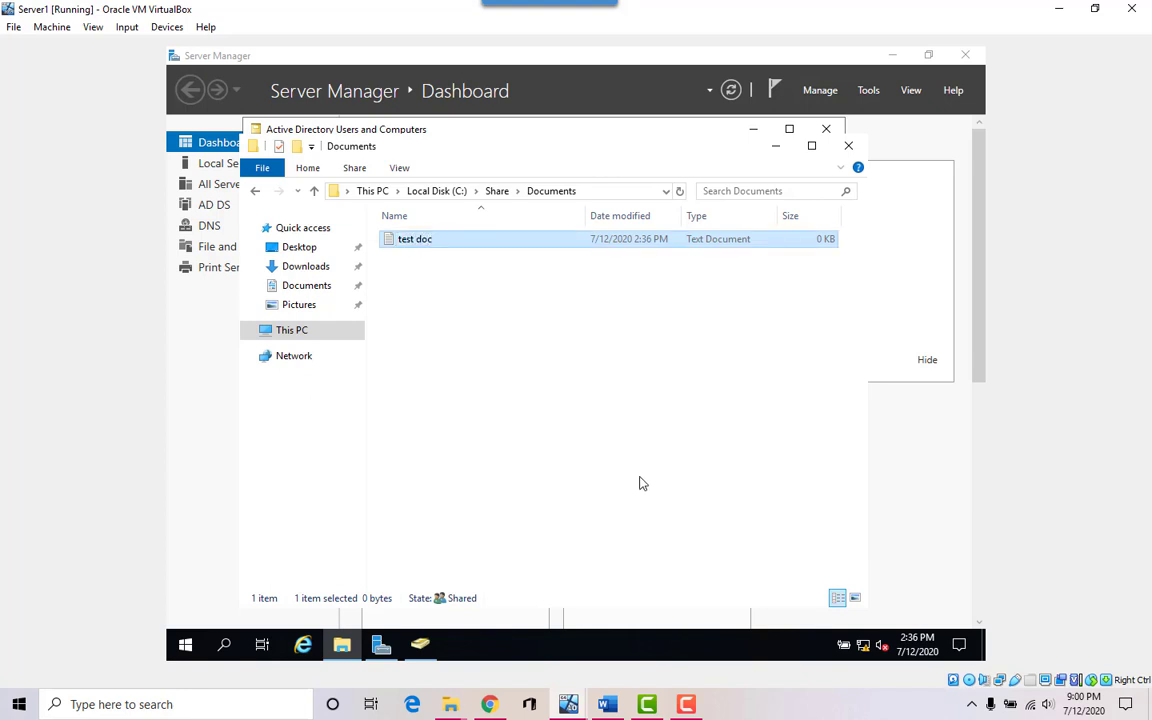
pyautogui.click(494, 196)
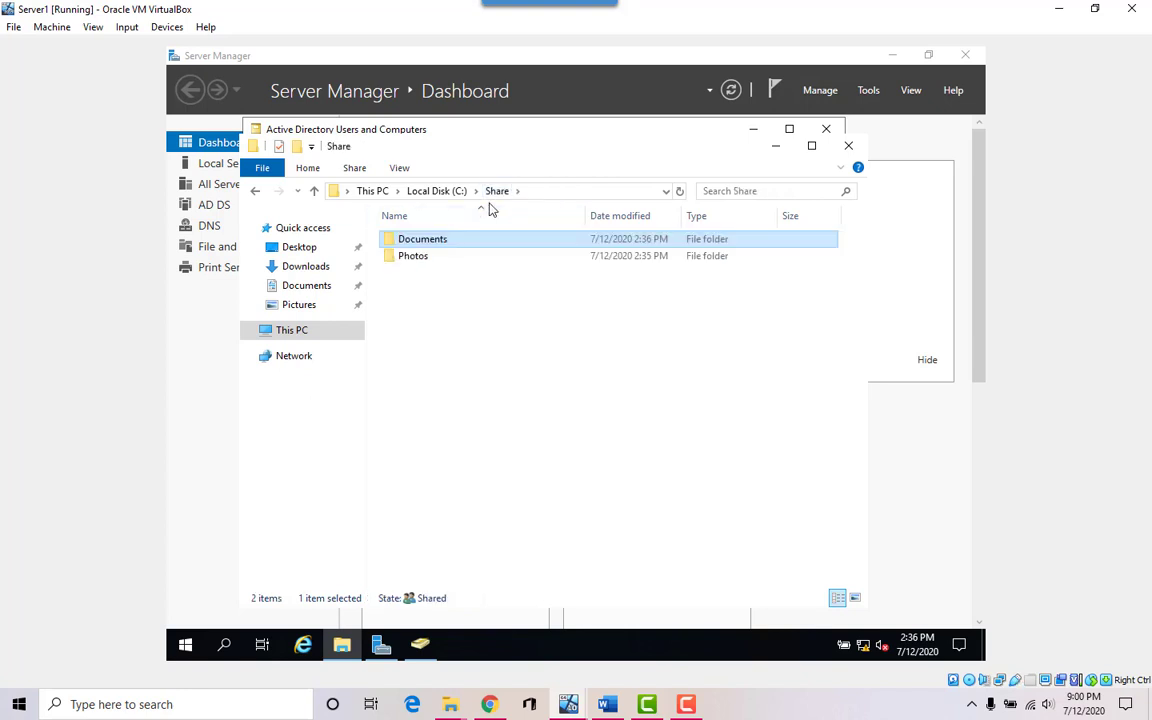
# - Share the Documents folder with specific people, adding the Shares group with Read/Write permission
pyautogui.rightClick(417, 245)
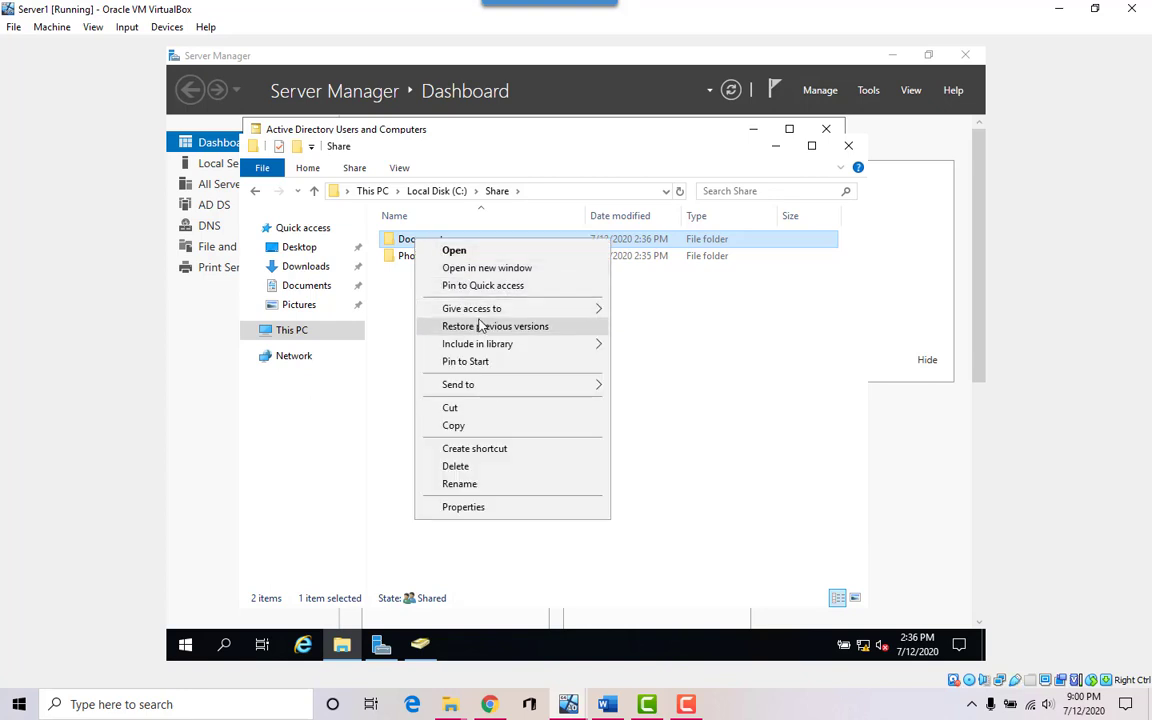
pyautogui.moveTo(487, 318)
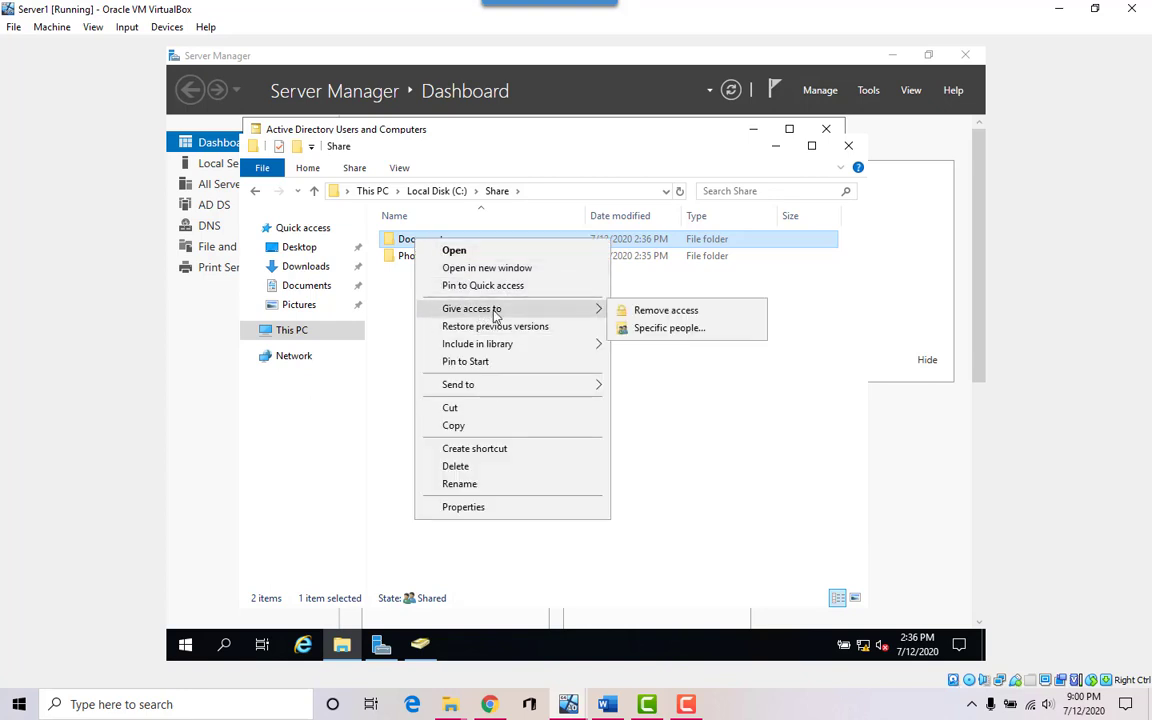
pyautogui.click(654, 334)
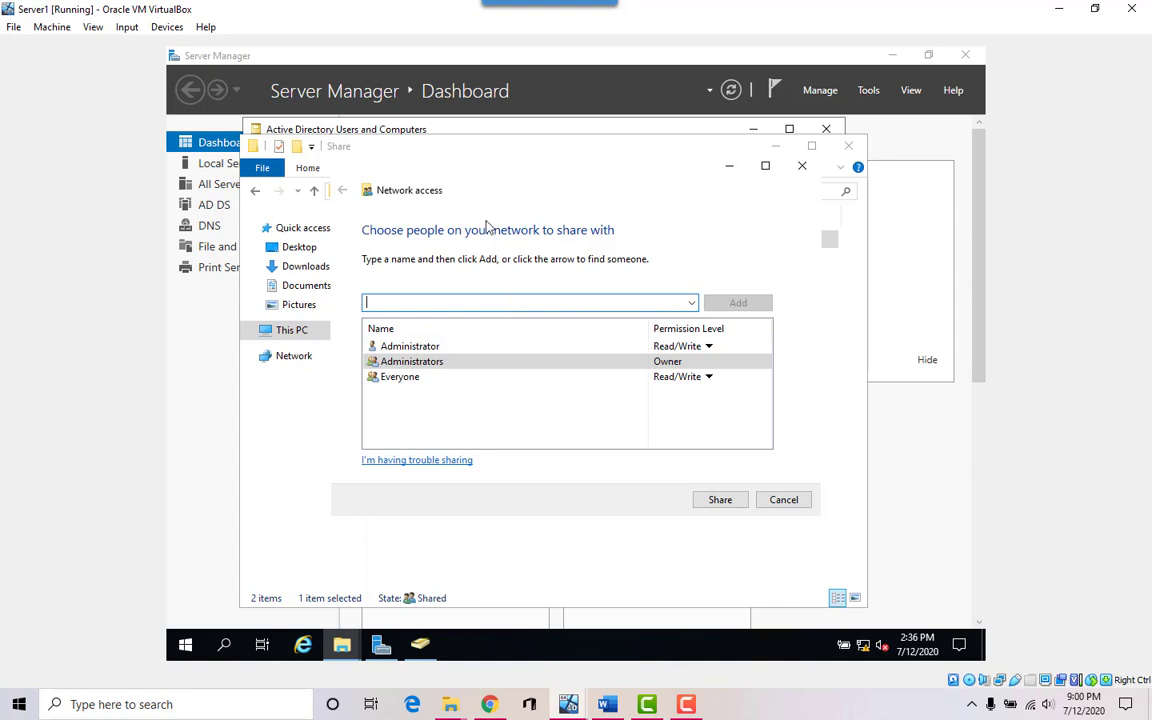
pyautogui.write('sh')
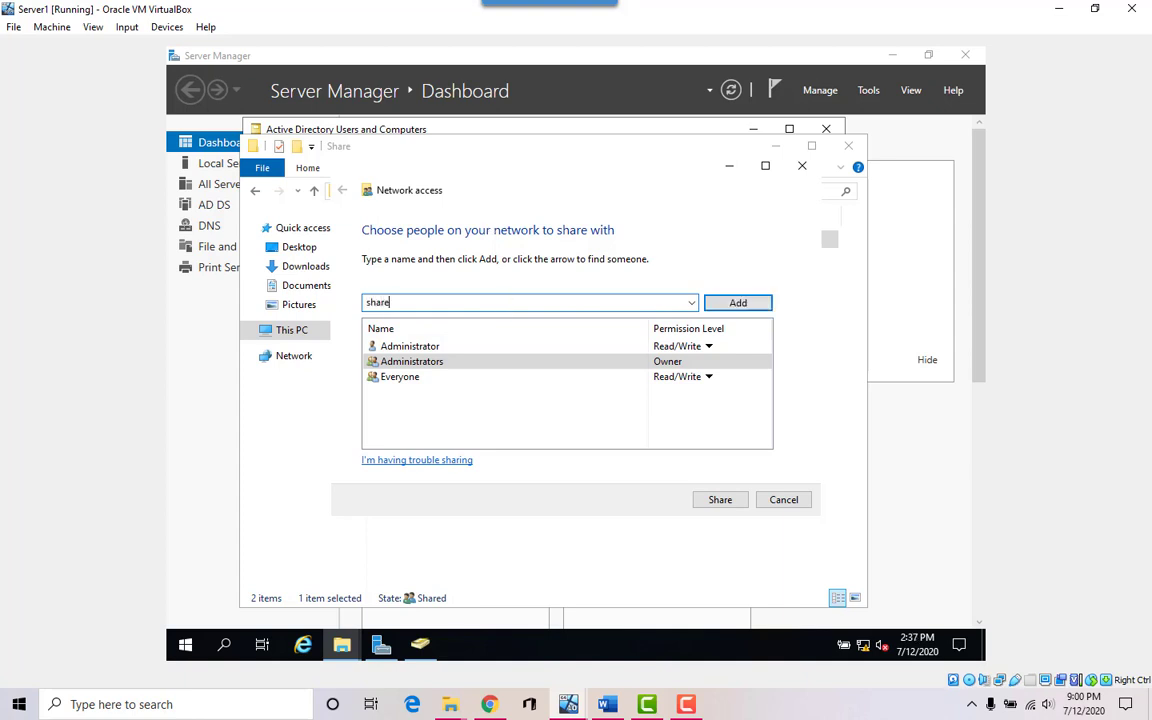
pyautogui.write('are')
pyautogui.press('Return')
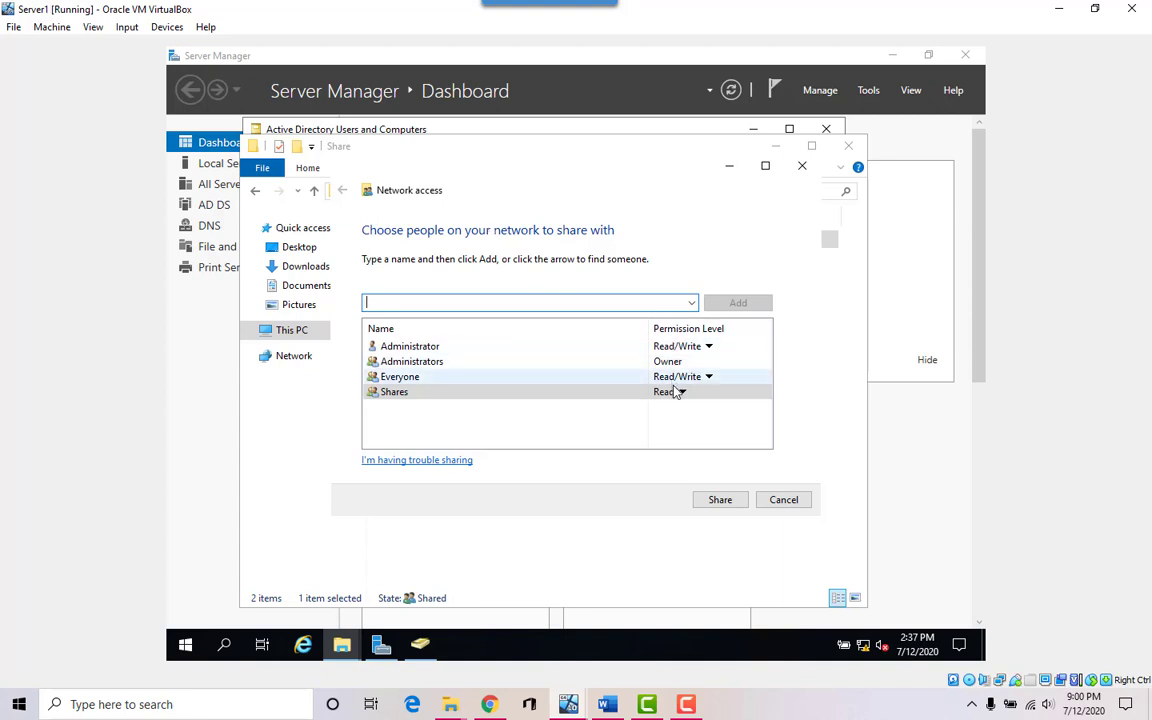
pyautogui.click(681, 392)
pyautogui.click(716, 413)
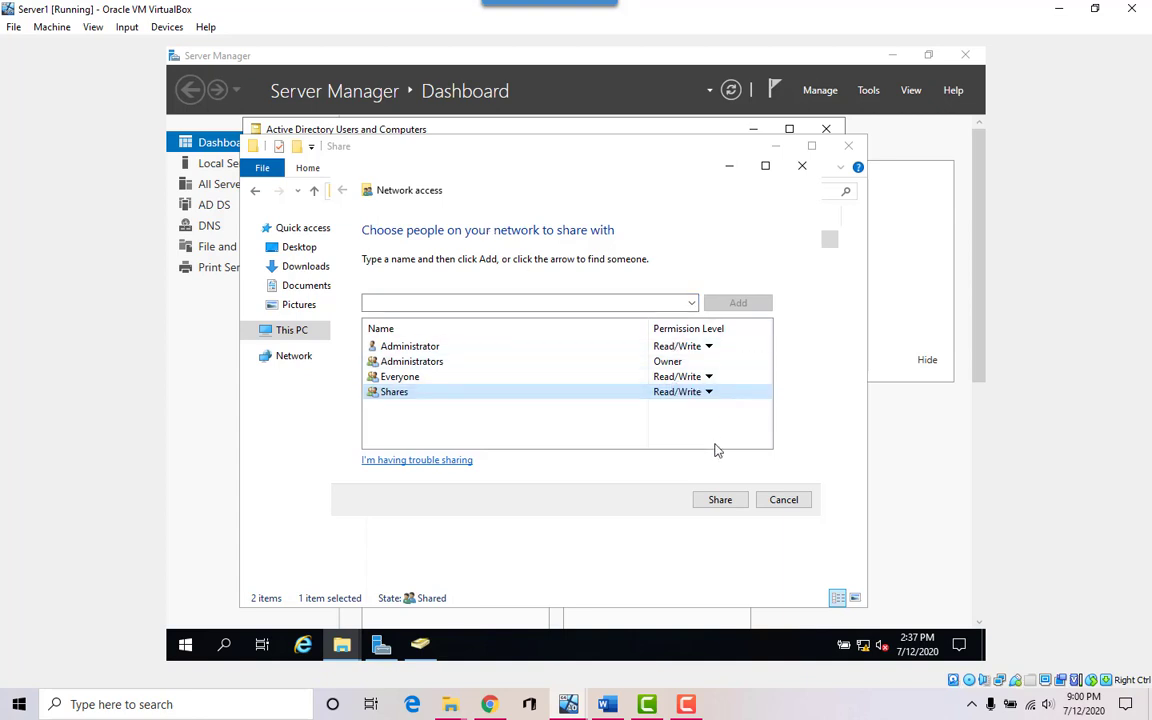
pyautogui.click(718, 505)
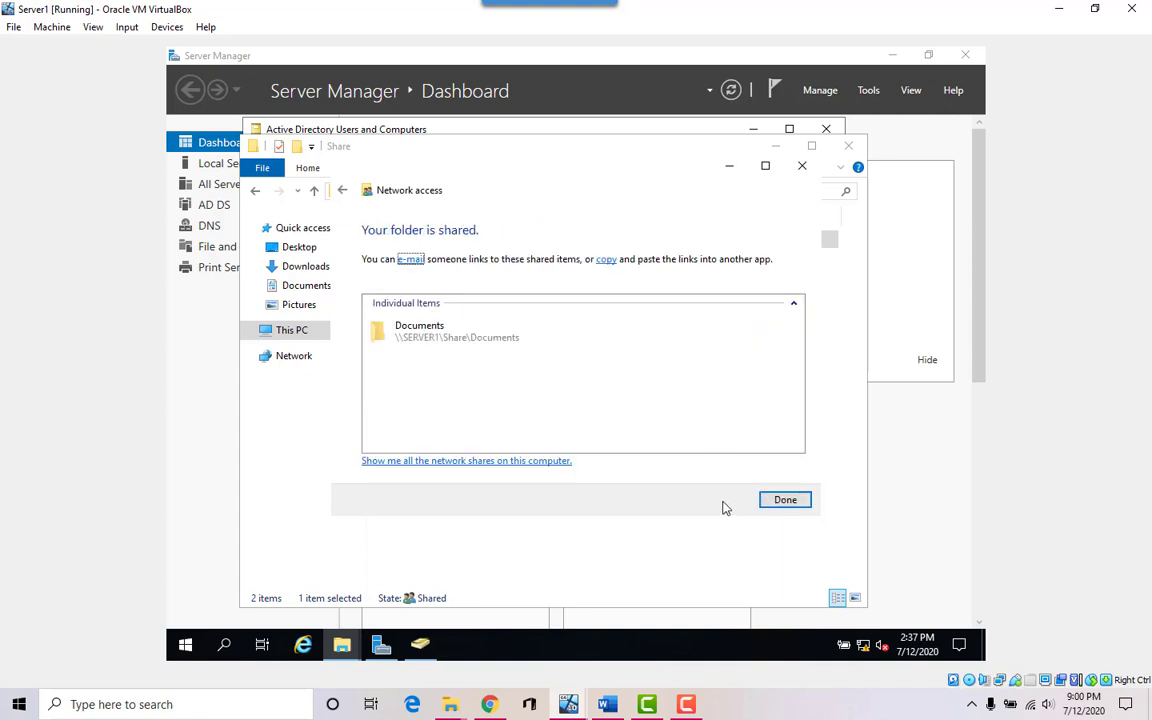
pyautogui.click(780, 501)
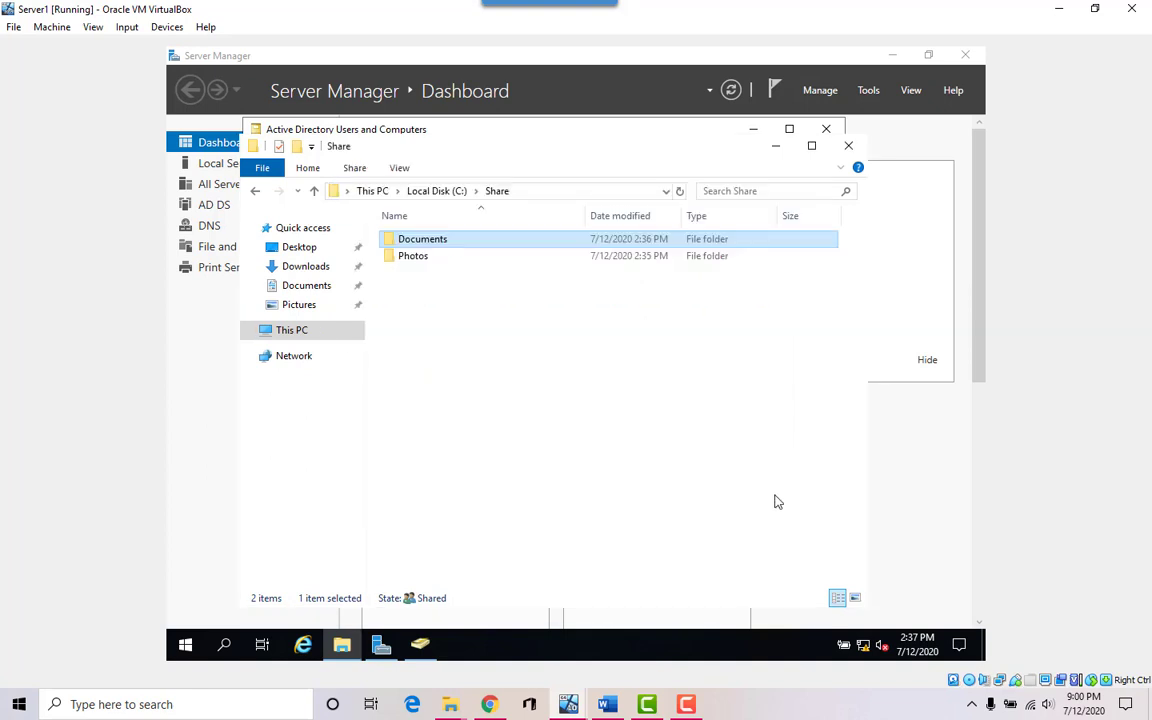
# - Review the Documents folder's advanced security, share permissions and effective access in its Properties
pyautogui.rightClick(432, 240)
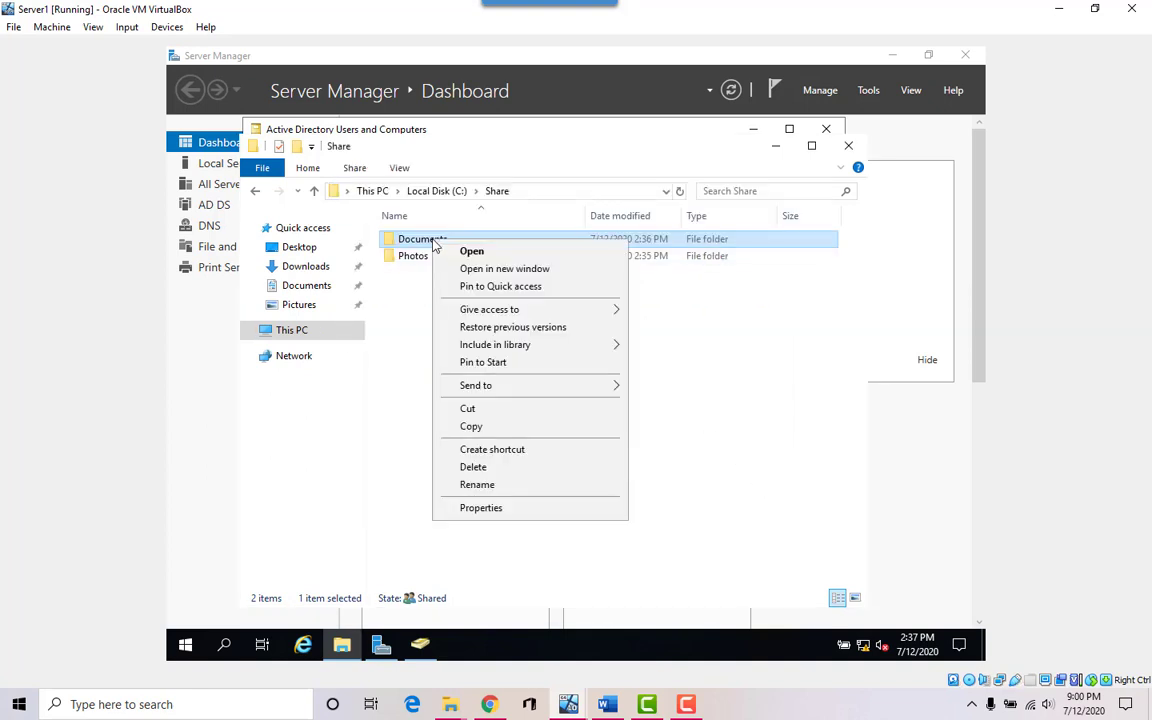
pyautogui.click(528, 507)
pyautogui.click(542, 275)
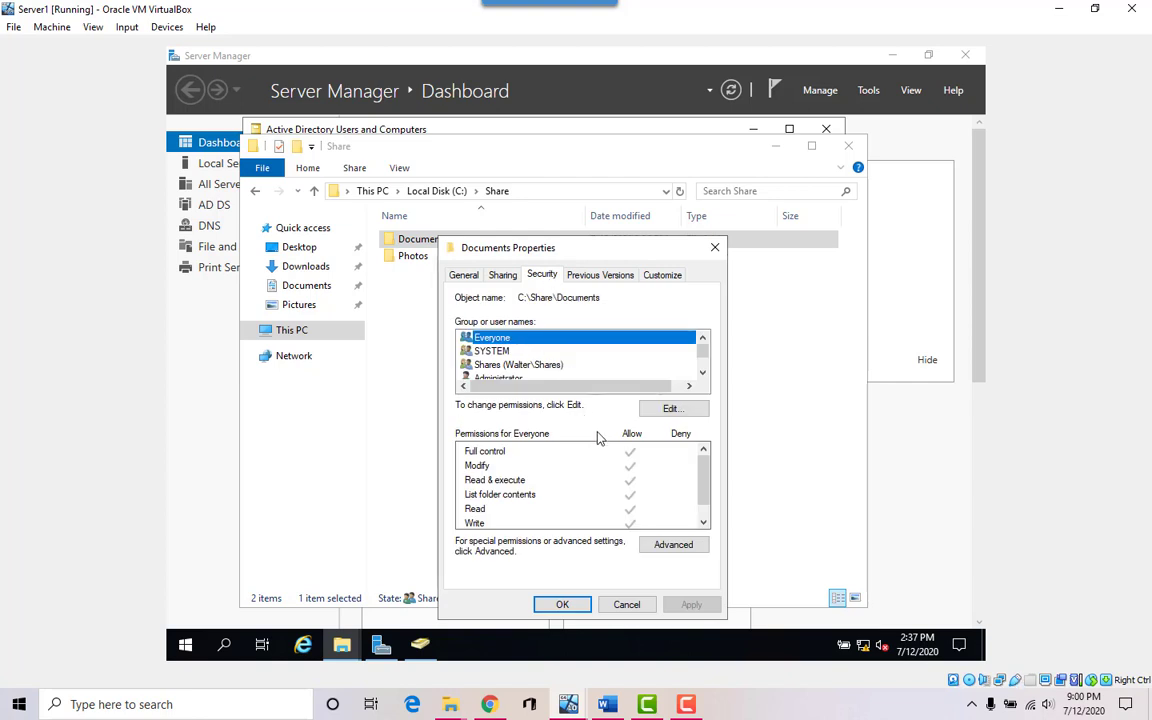
pyautogui.click(666, 542)
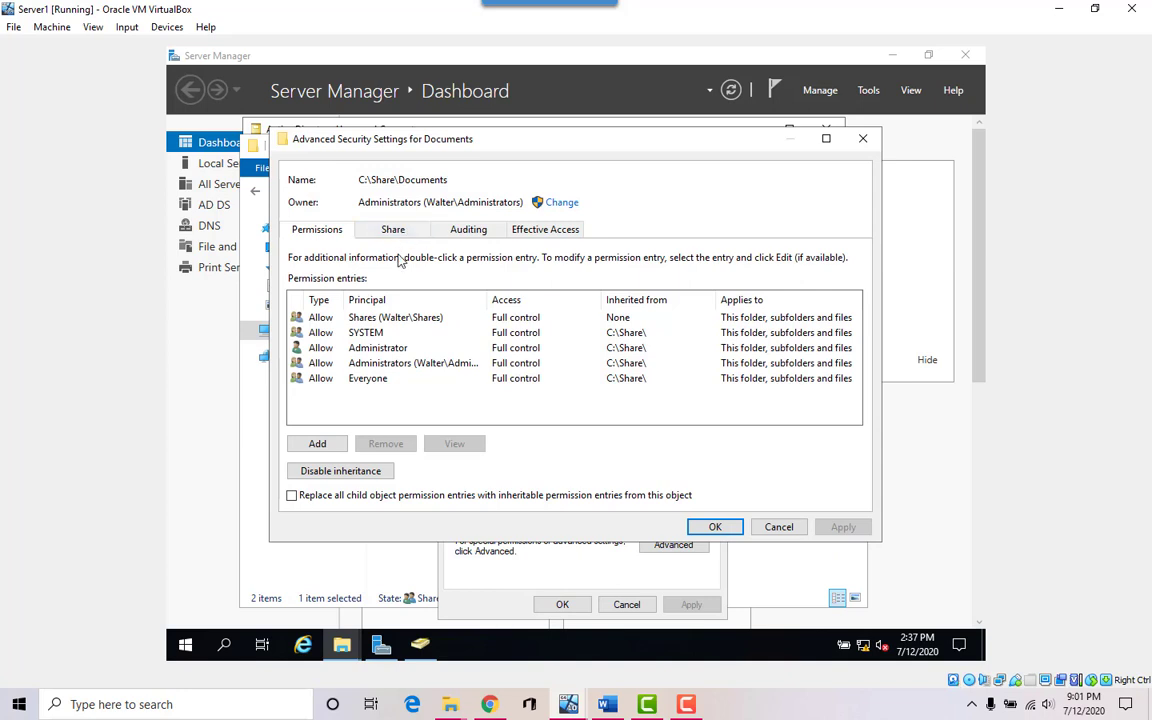
pyautogui.click(398, 320)
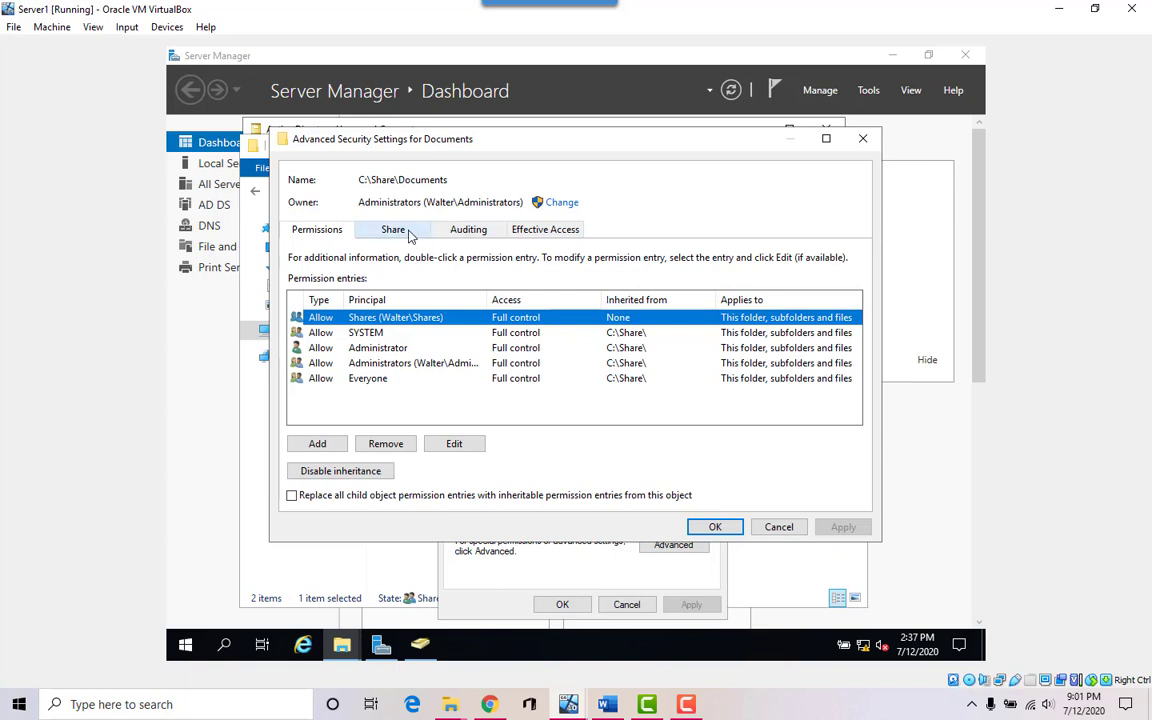
pyautogui.click(408, 235)
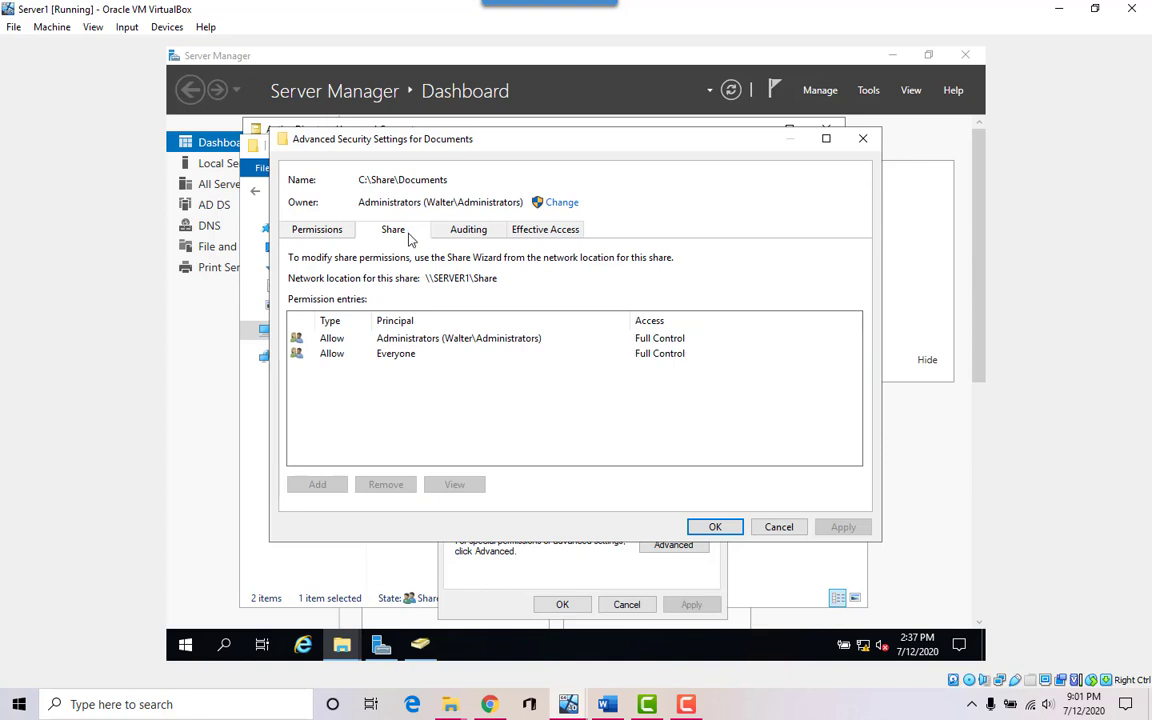
pyautogui.click(536, 234)
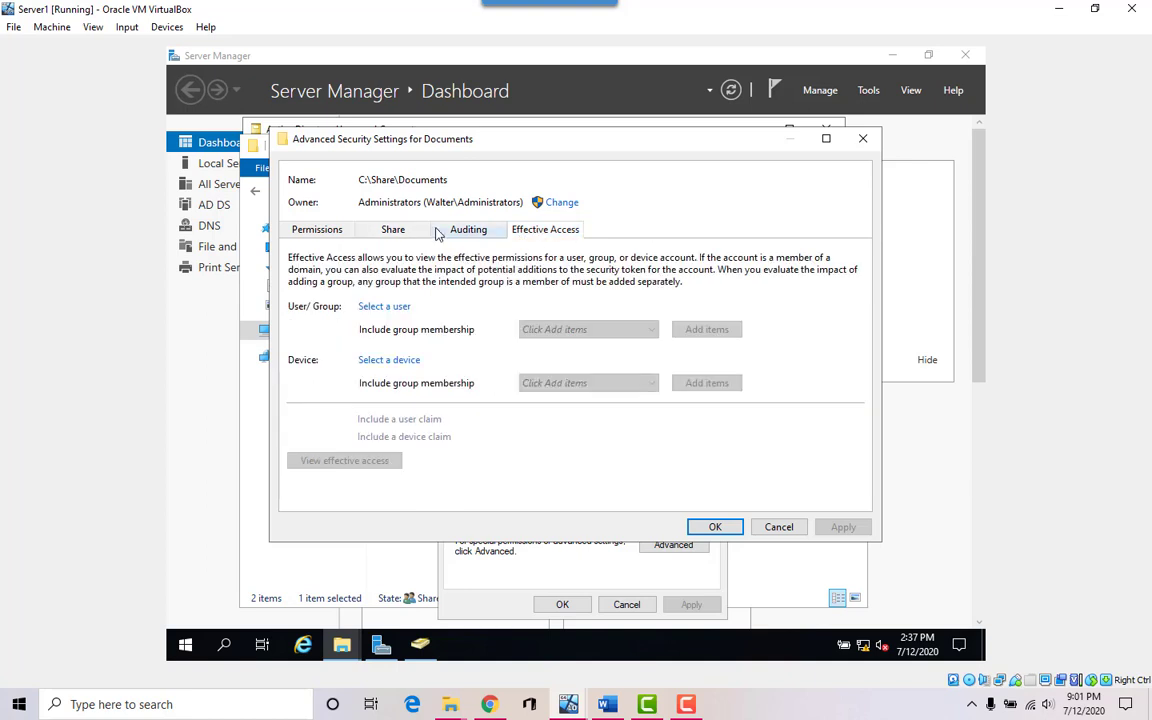
pyautogui.click(391, 231)
pyautogui.click(317, 231)
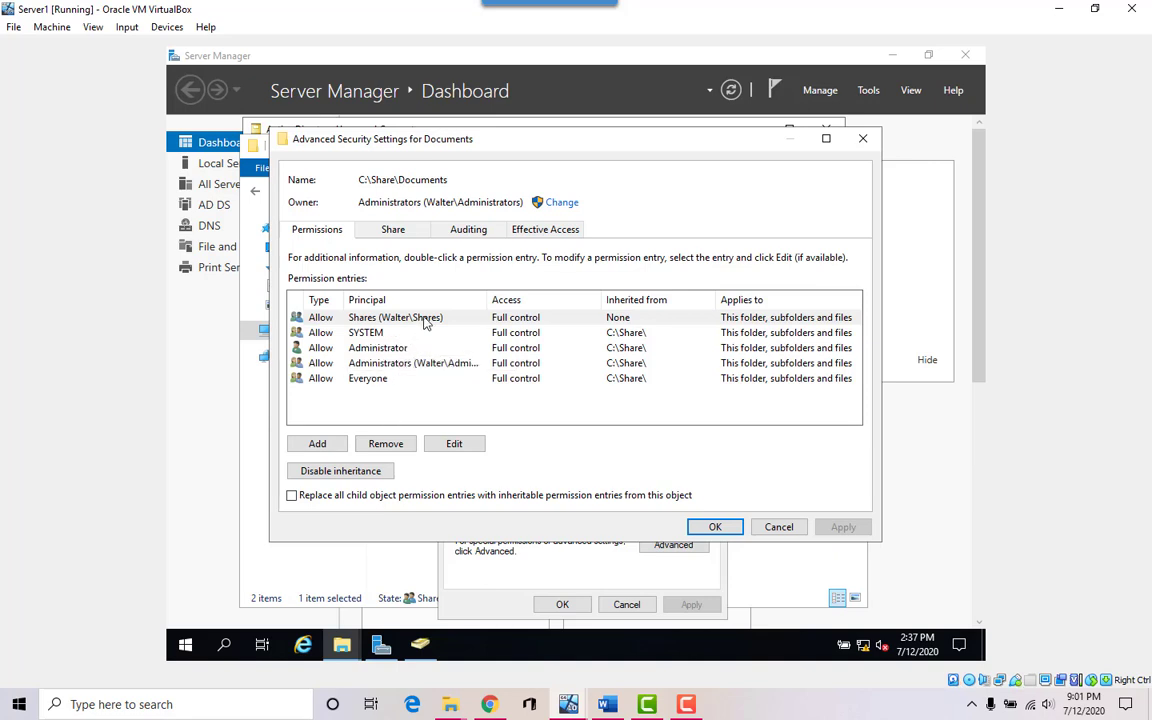
# - Inspect the Shares permission entry, confirm the \\SERVER1\Share\Documents sharing path, and close Properties with OK
pyautogui.click(424, 320)
pyautogui.click(443, 448)
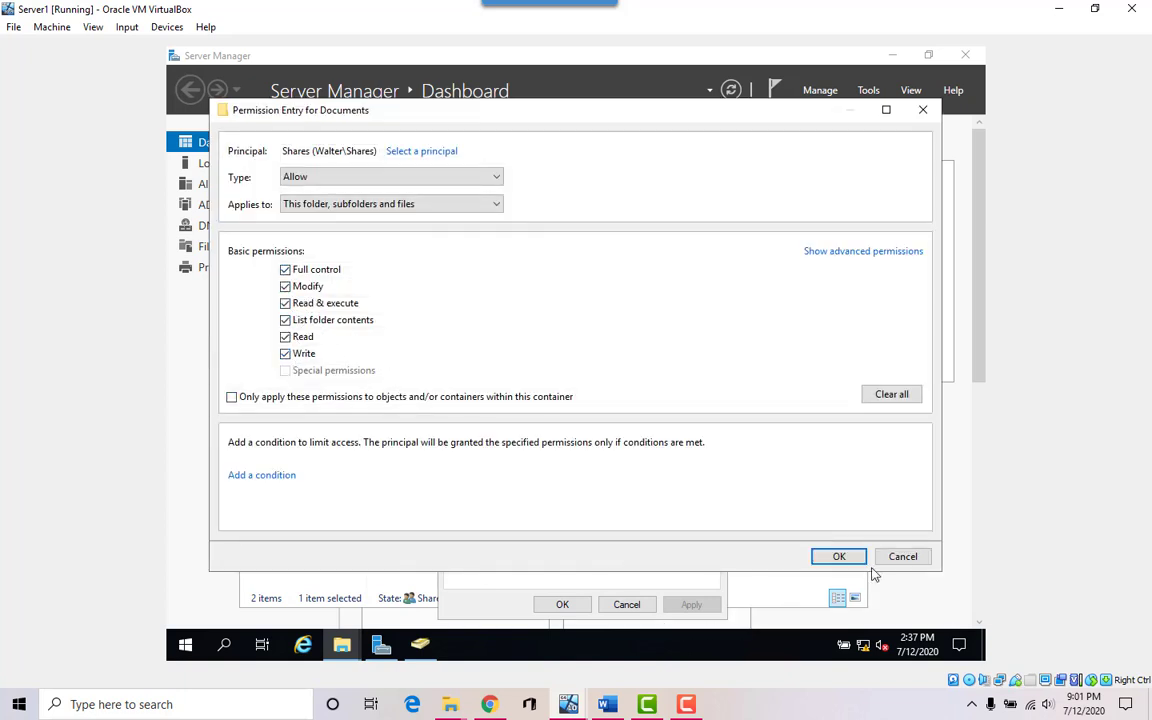
pyautogui.click(901, 557)
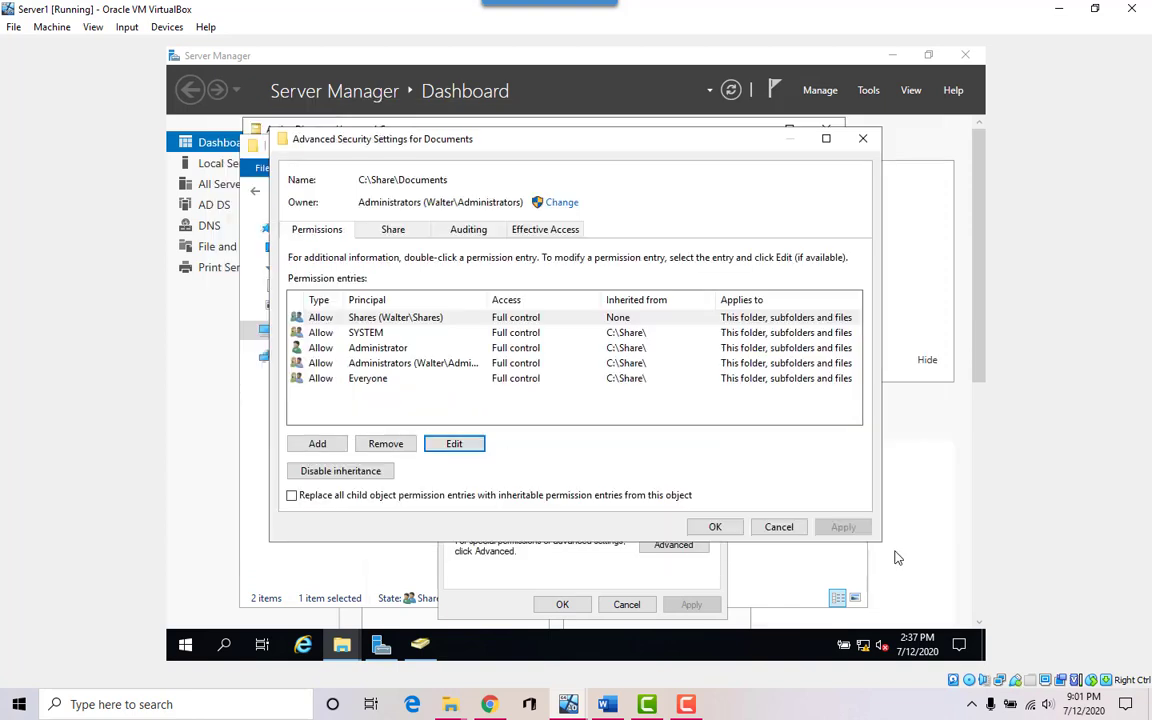
pyautogui.click(716, 527)
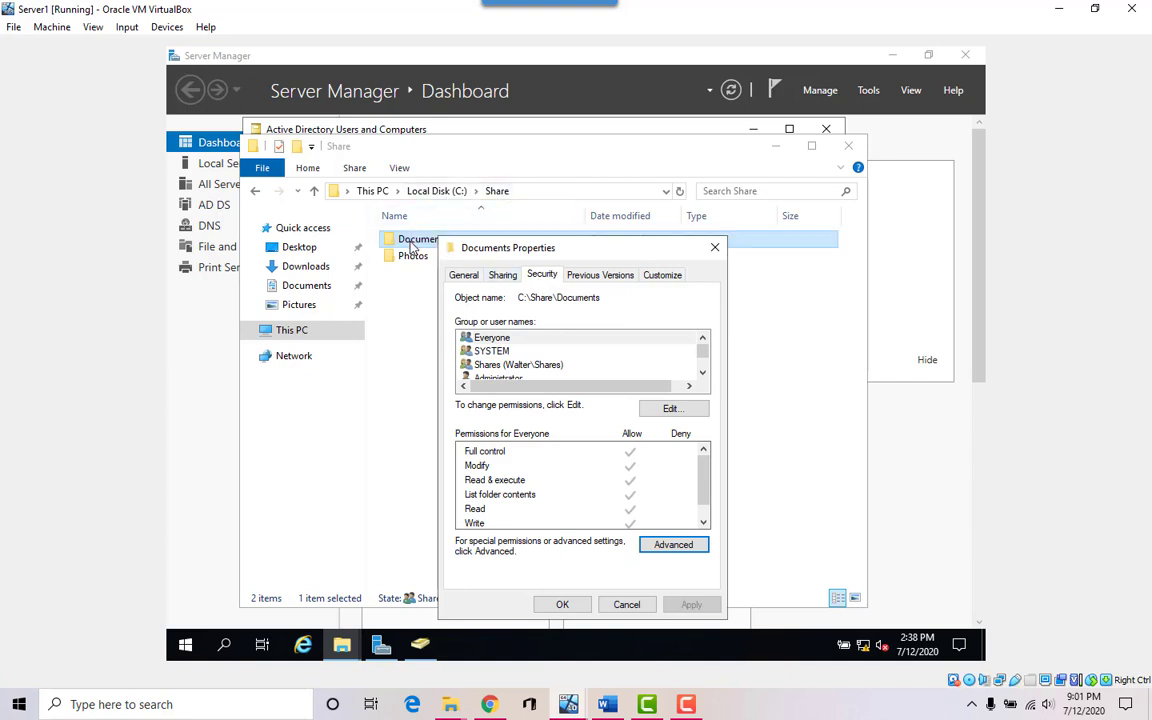
pyautogui.click(503, 278)
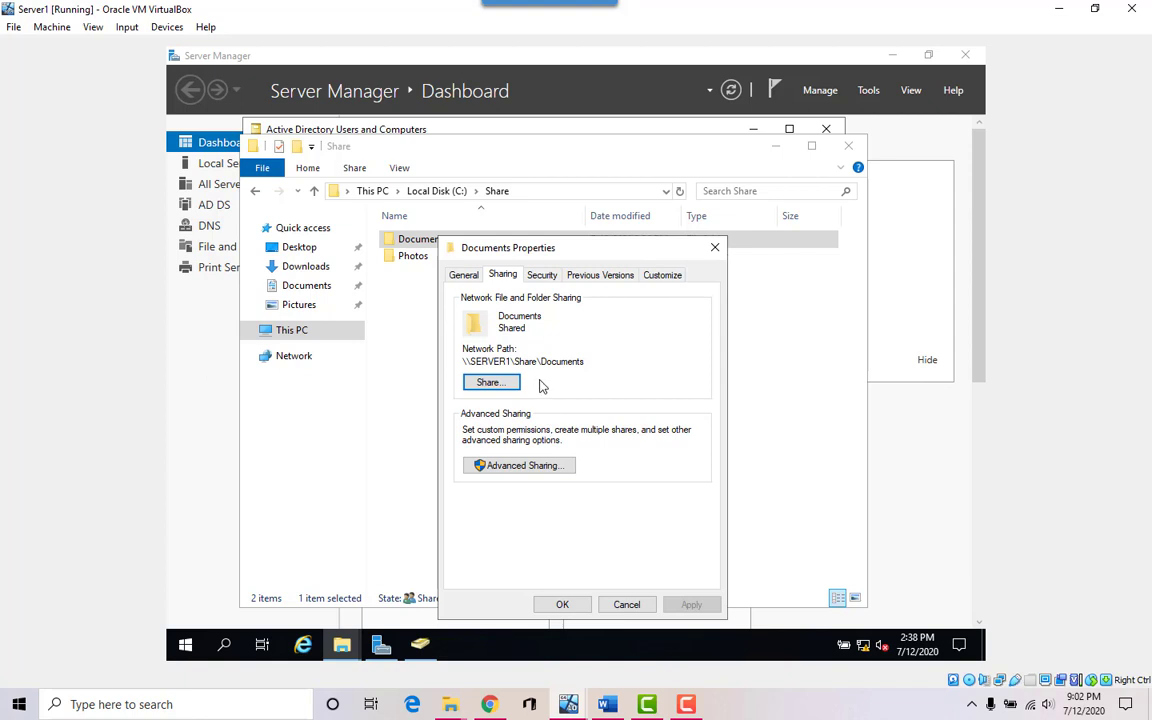
pyautogui.click(562, 604)
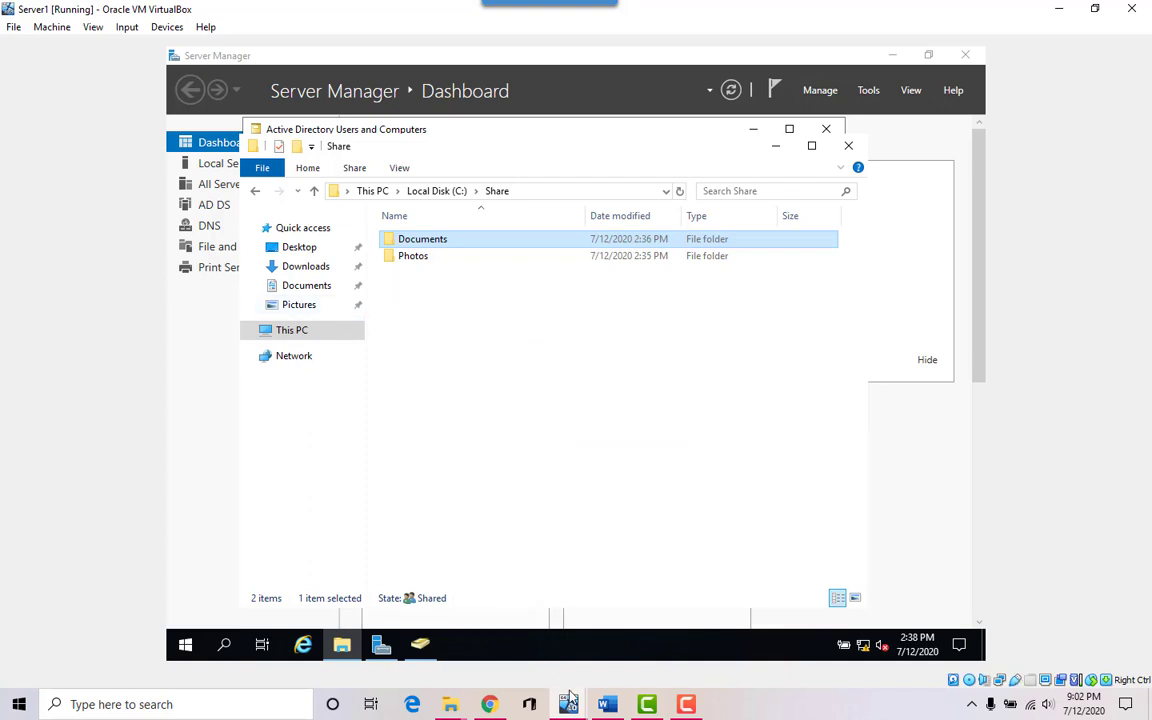
# - On the Windows10 VM, map \\server1\share as network drive Z: from File Explorer's Network menu
pyautogui.moveTo(568, 704)
pyautogui.click(472, 580)
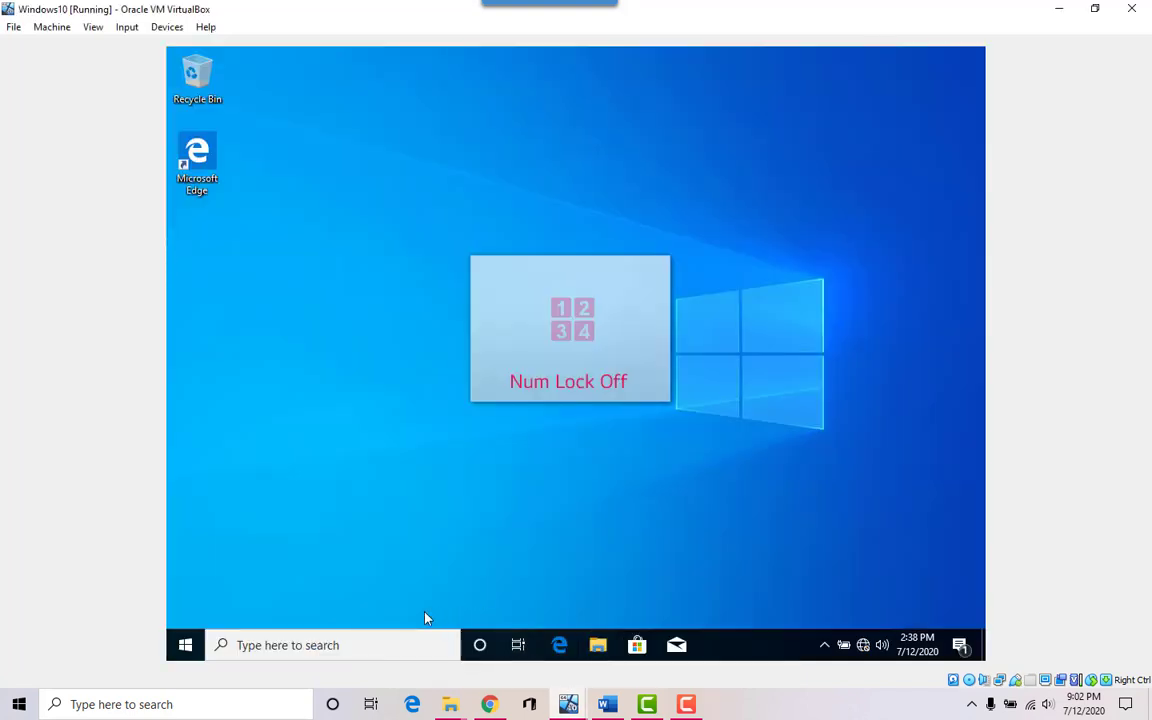
pyautogui.click(598, 645)
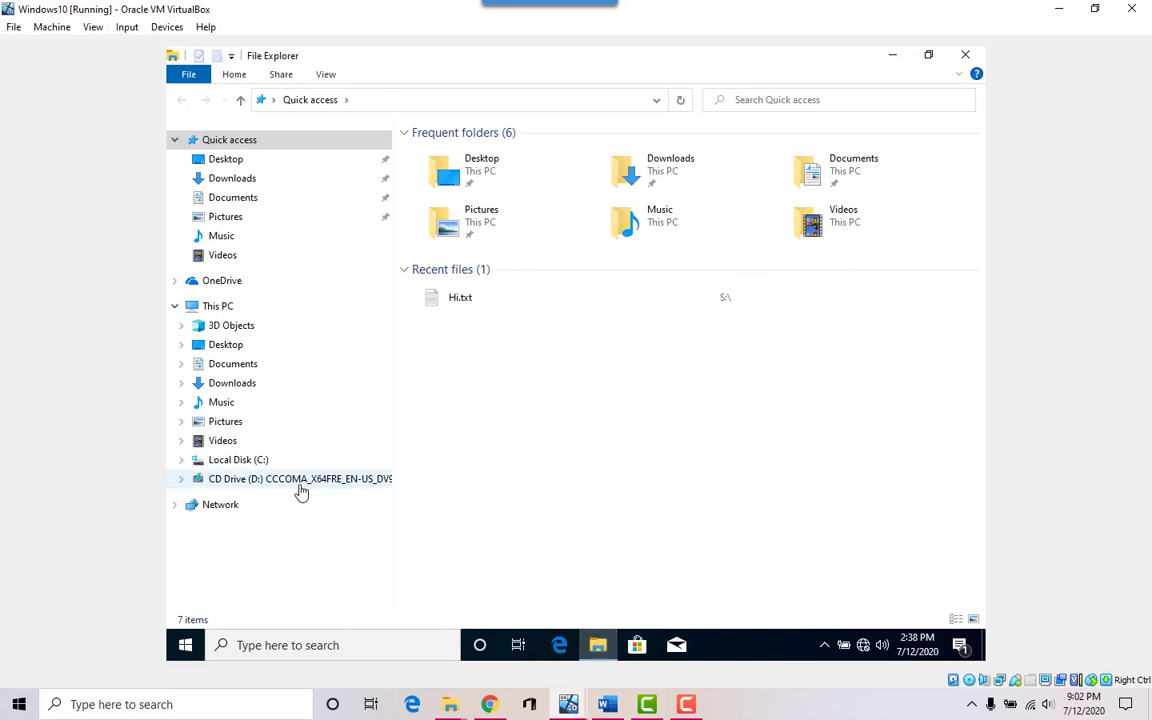
pyautogui.rightClick(227, 508)
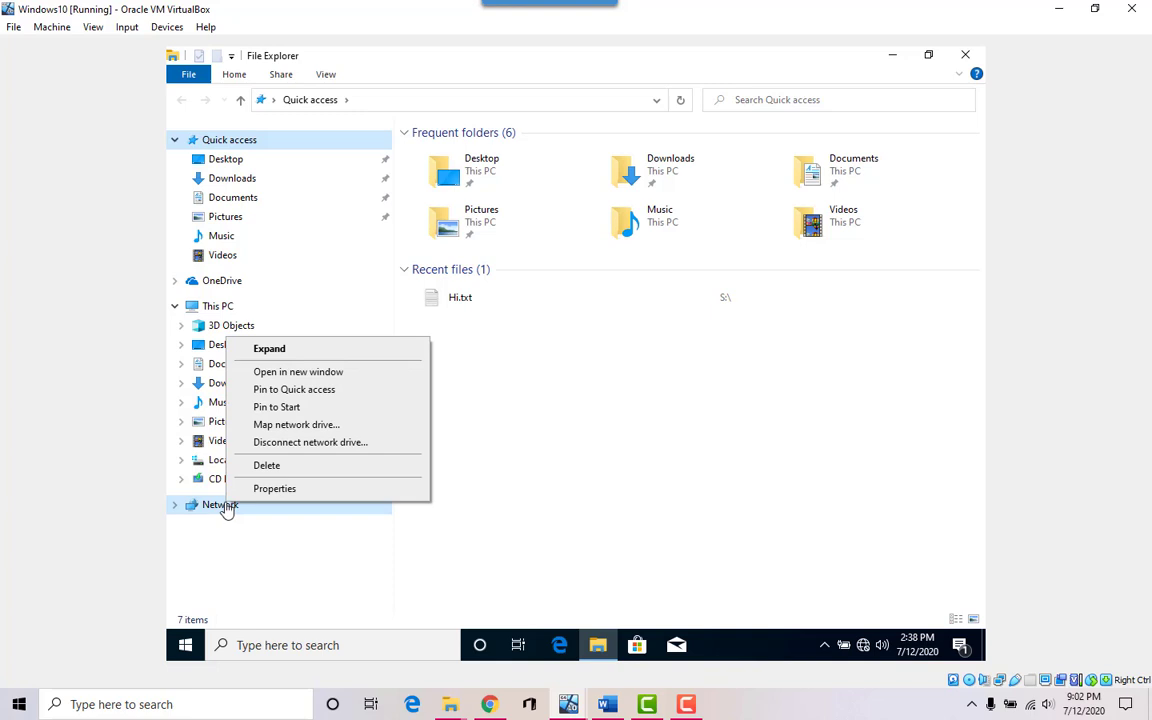
pyautogui.click(282, 426)
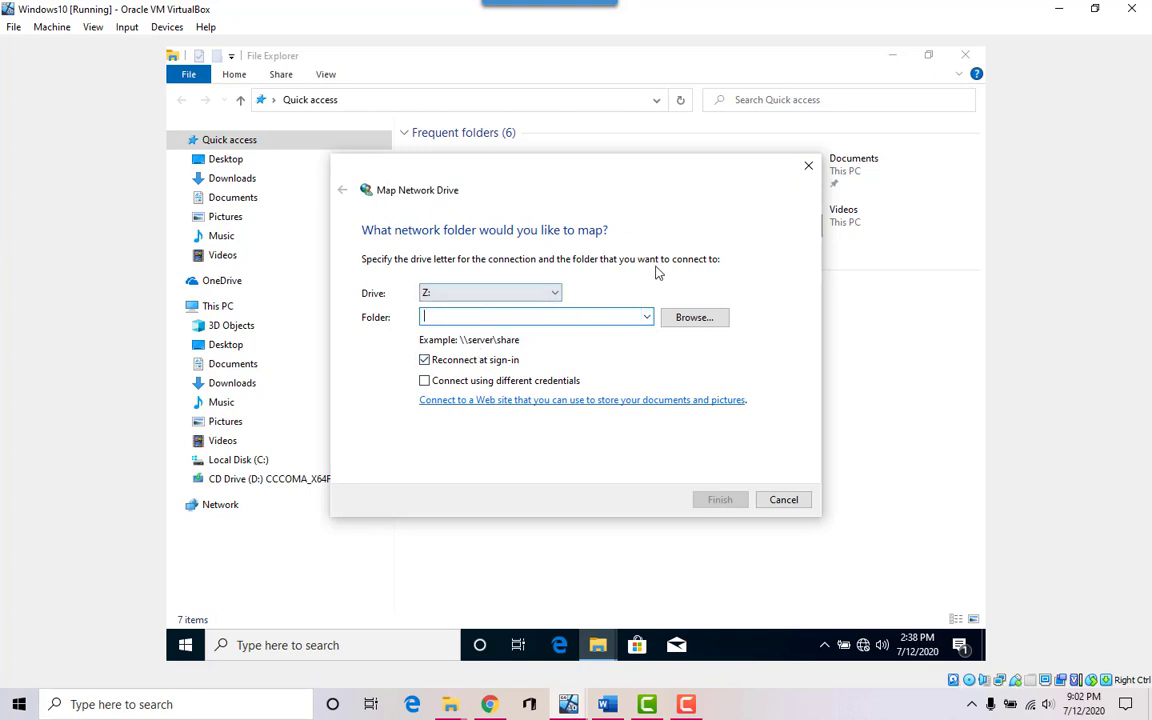
pyautogui.write('\\\\server1\\share')
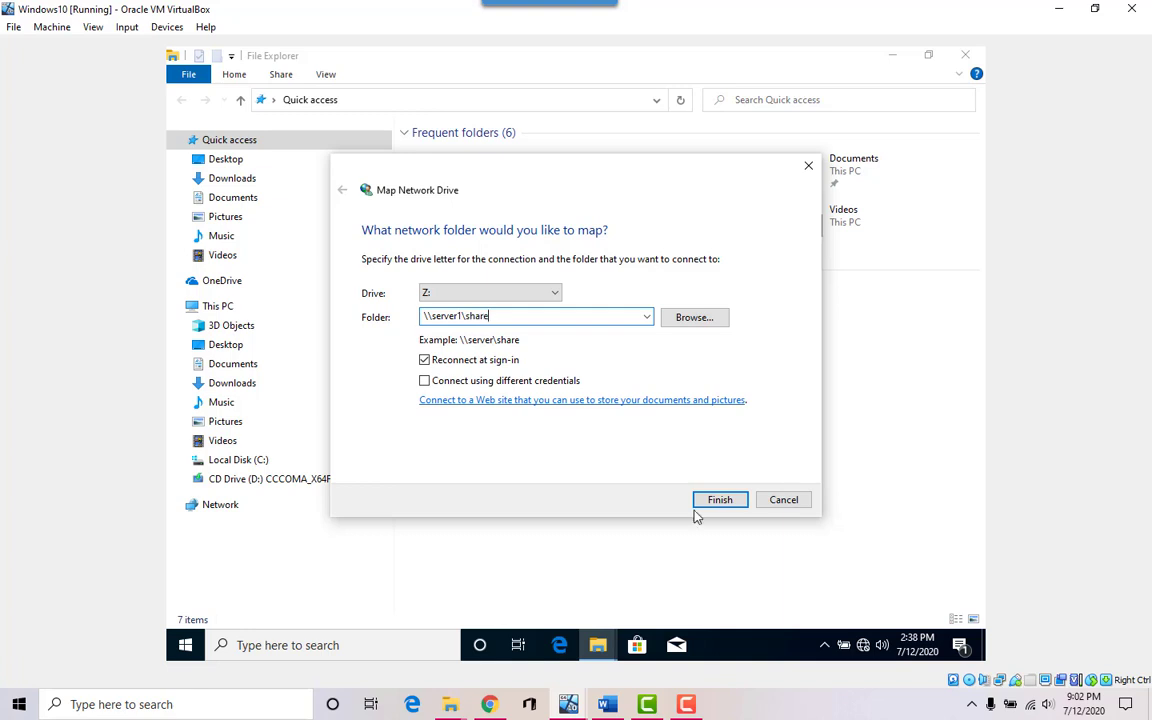
pyautogui.moveTo(575, 707)
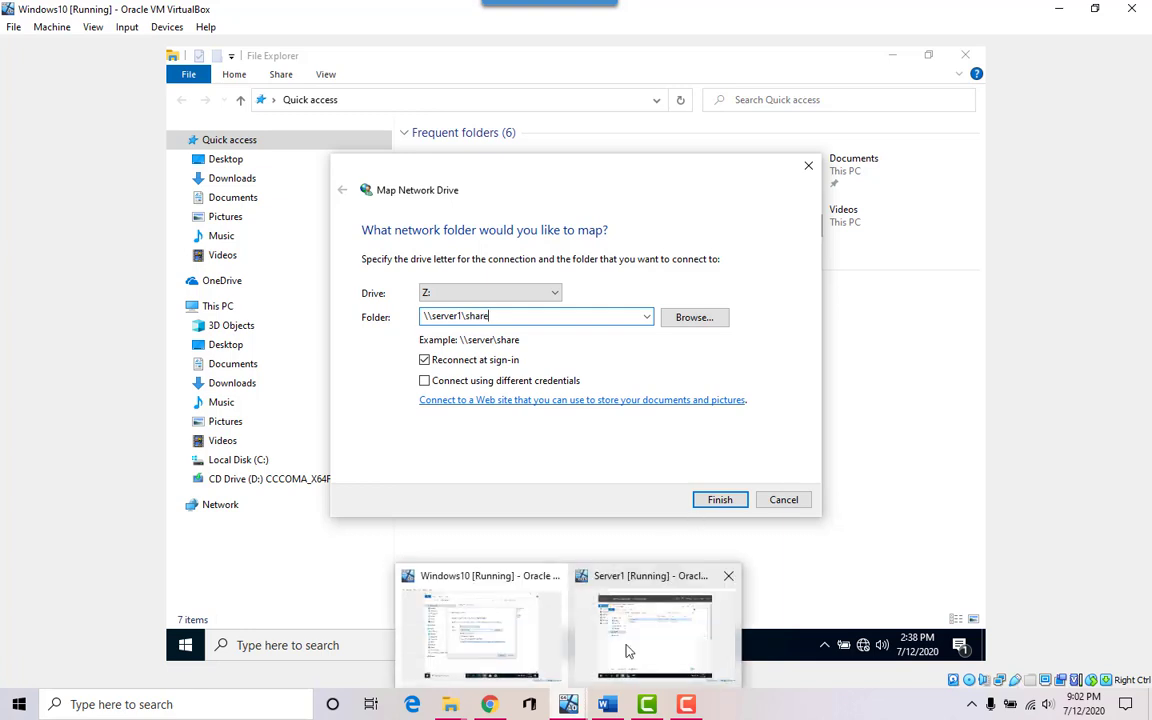
pyautogui.moveTo(627, 651)
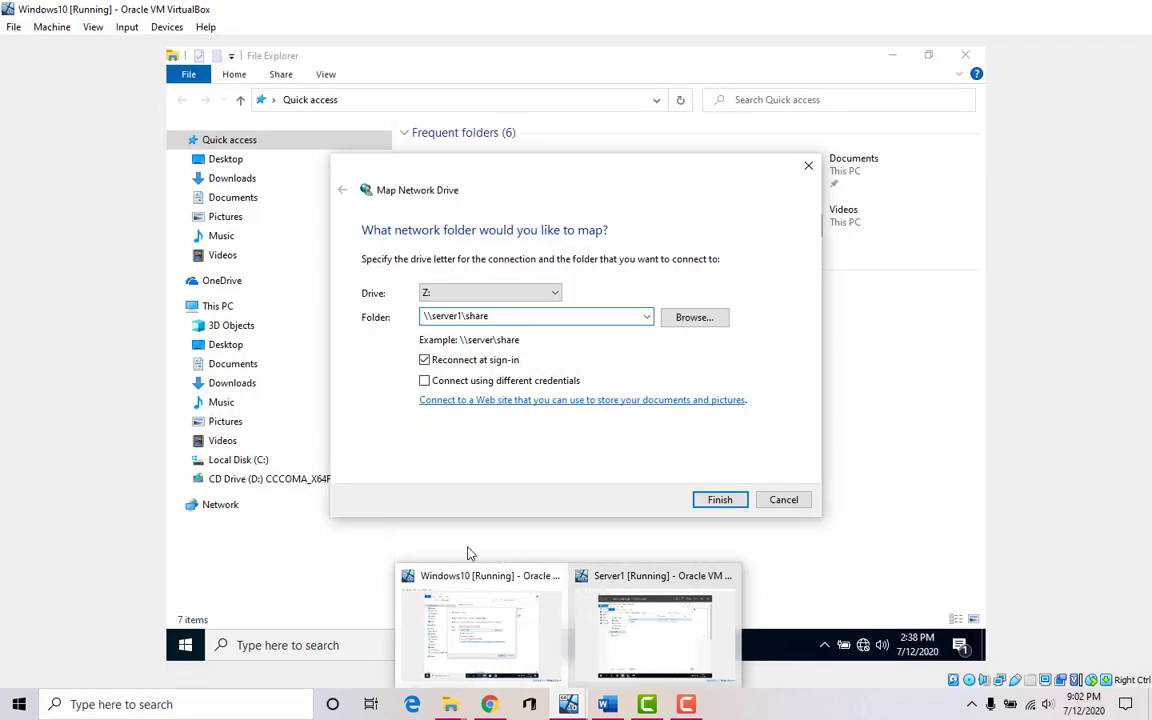
pyautogui.click(720, 500)
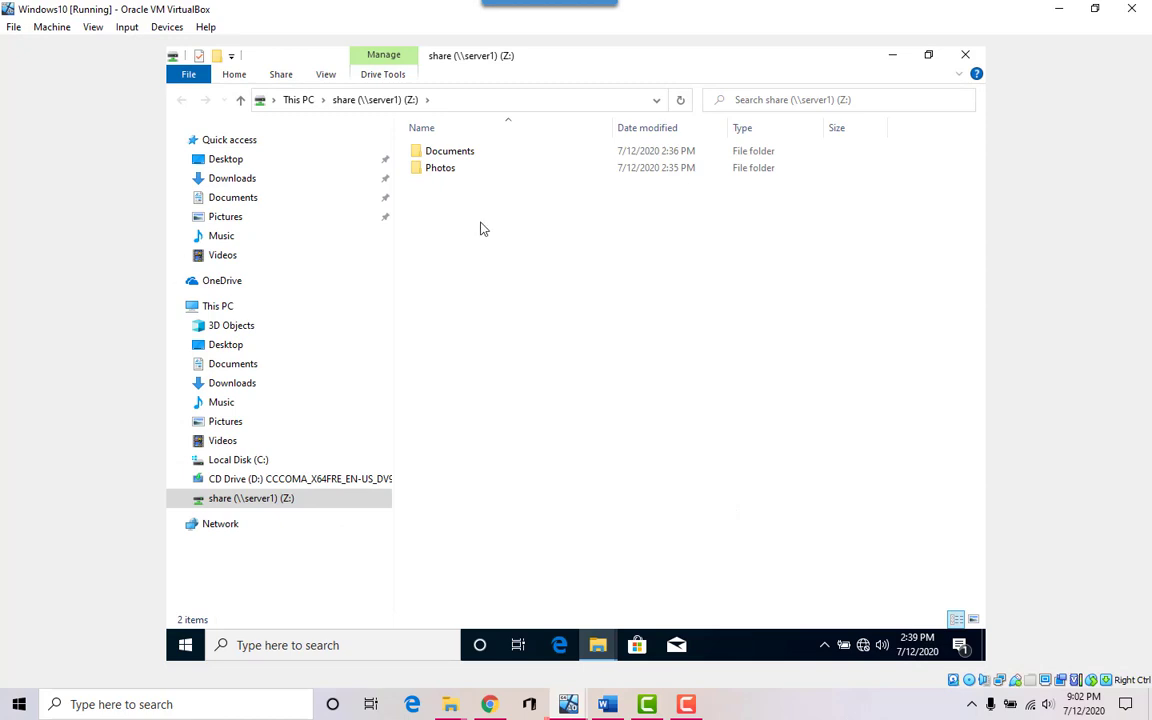
# - Open Documents on drive Z: and create a new text file named 'hi'
pyautogui.click(268, 500)
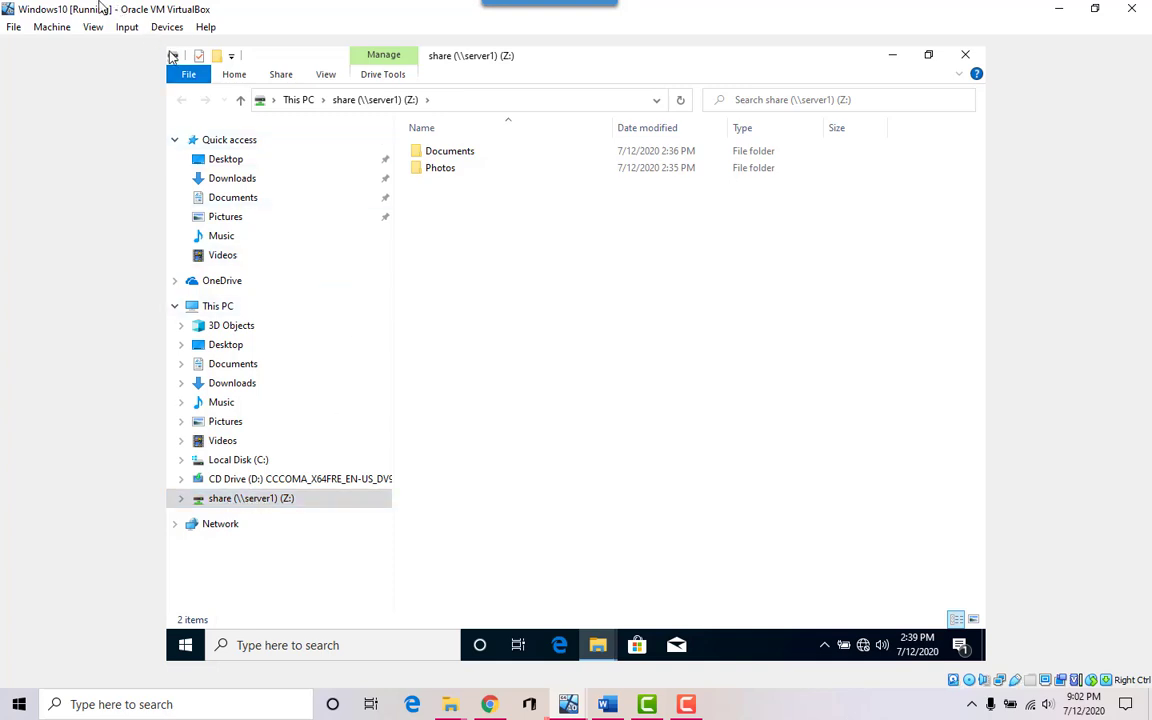
pyautogui.doubleClick(456, 158)
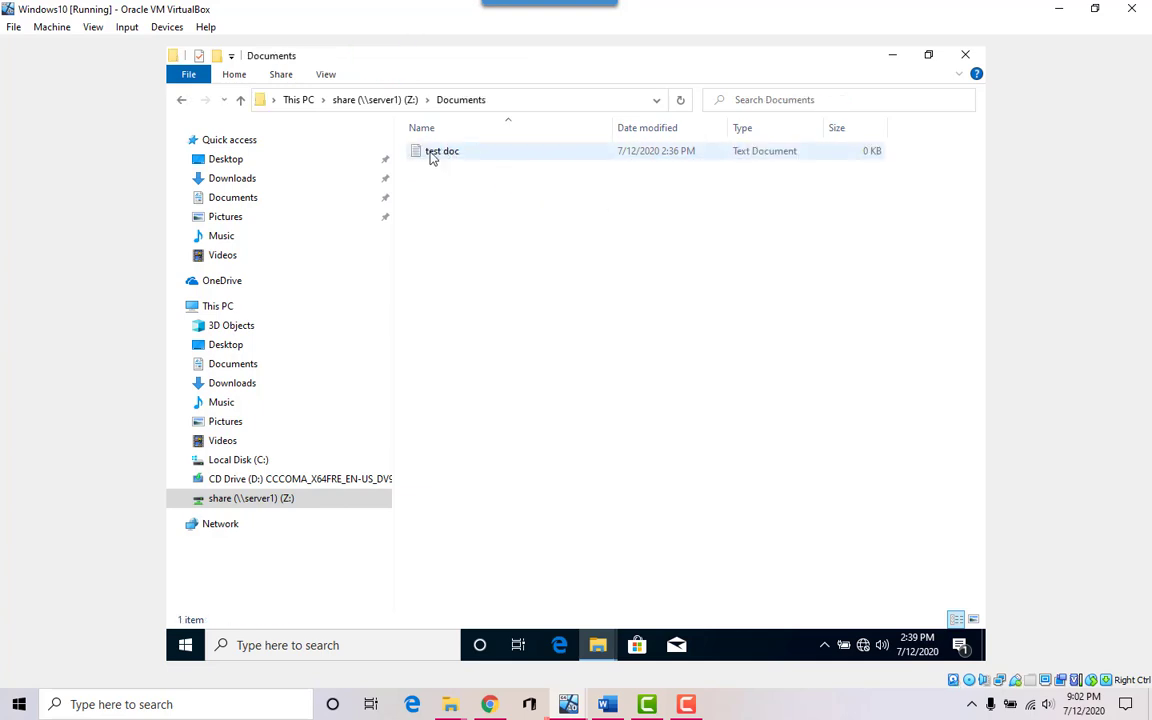
pyautogui.rightClick(496, 246)
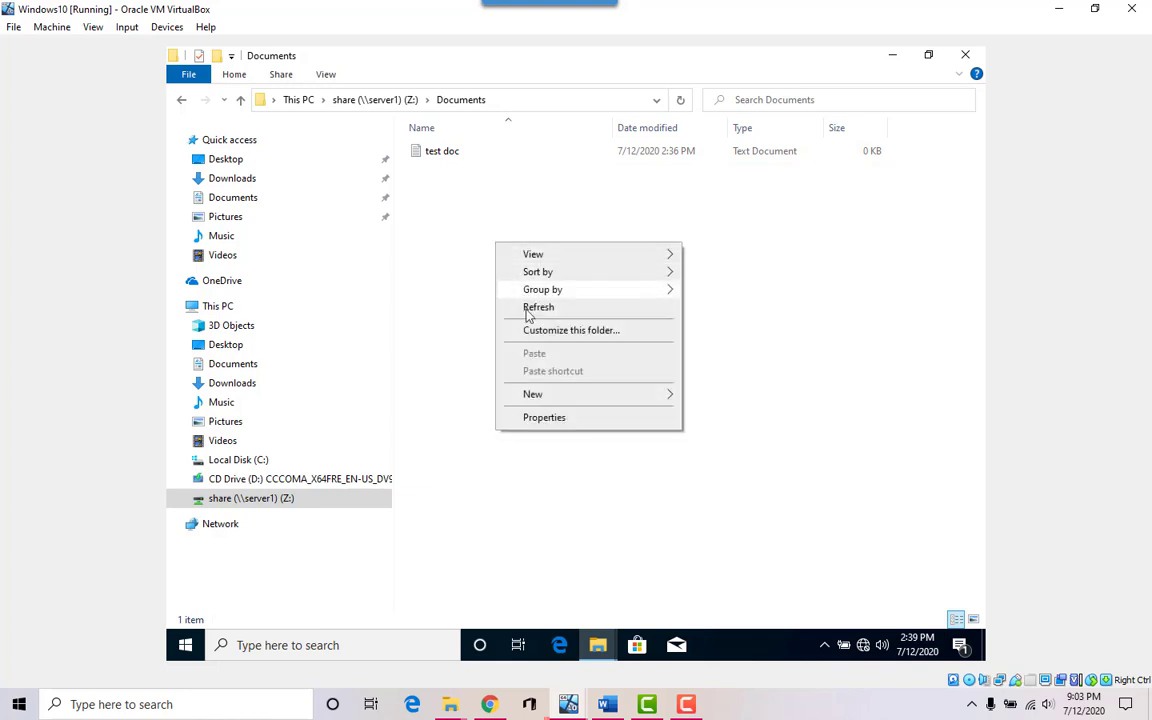
pyautogui.moveTo(563, 401)
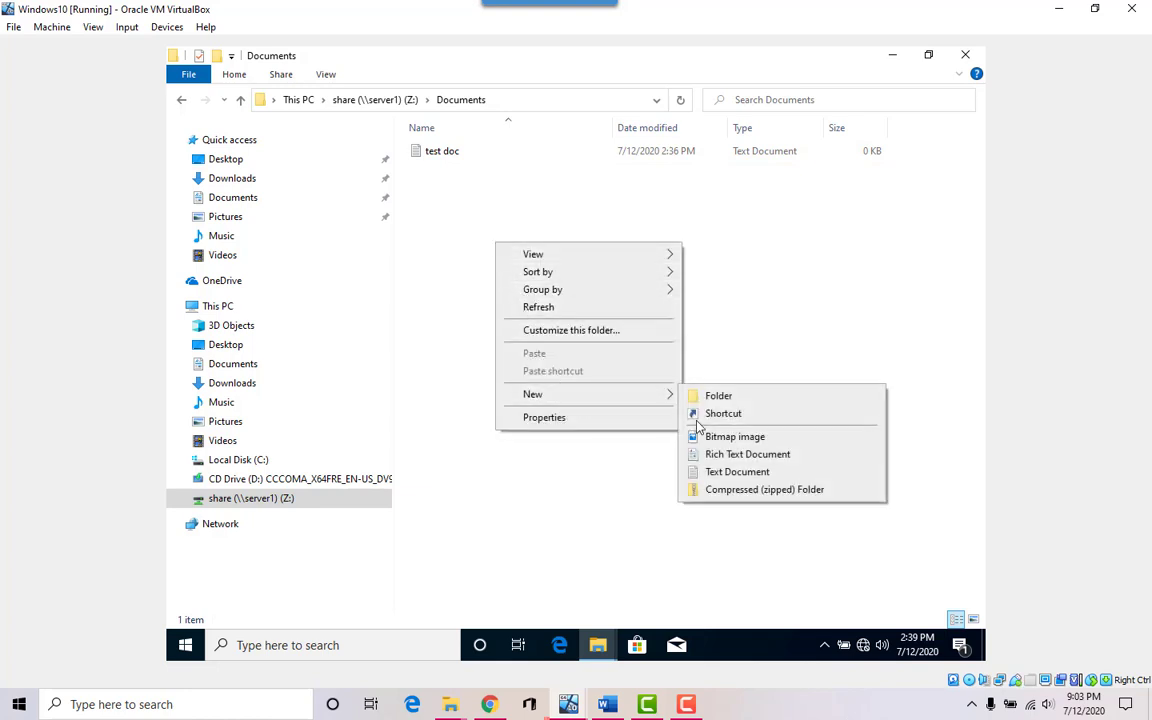
pyautogui.click(726, 472)
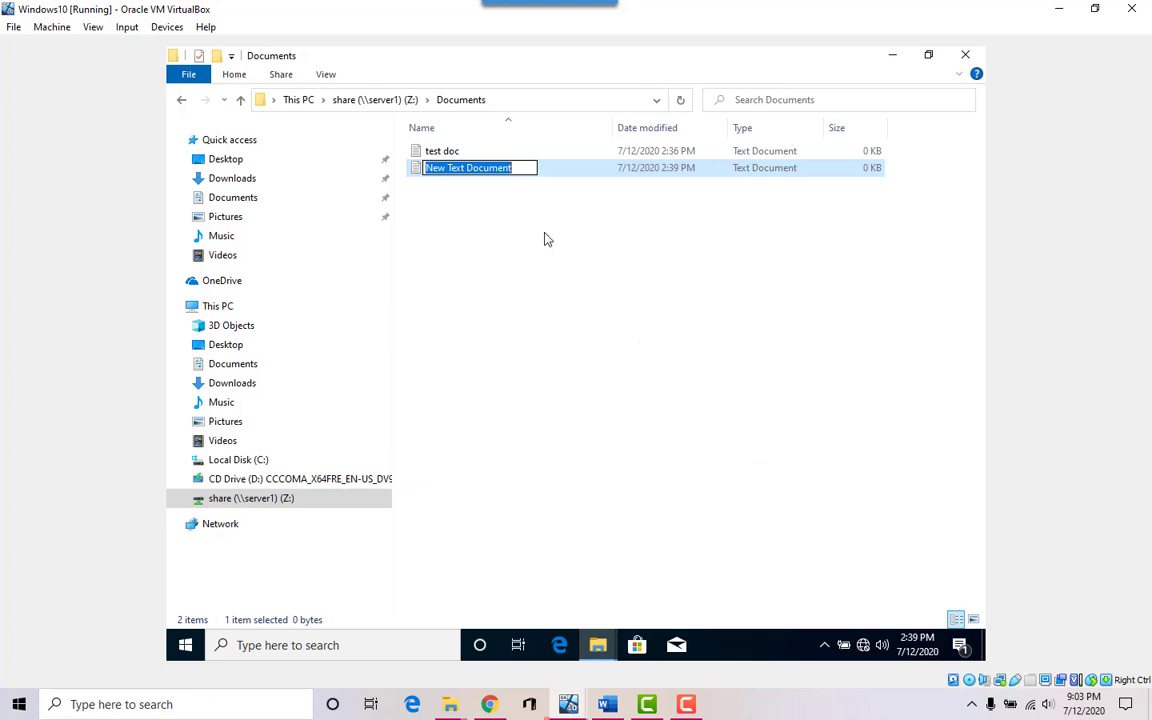
pyautogui.write('hi')
pyautogui.press('Return')
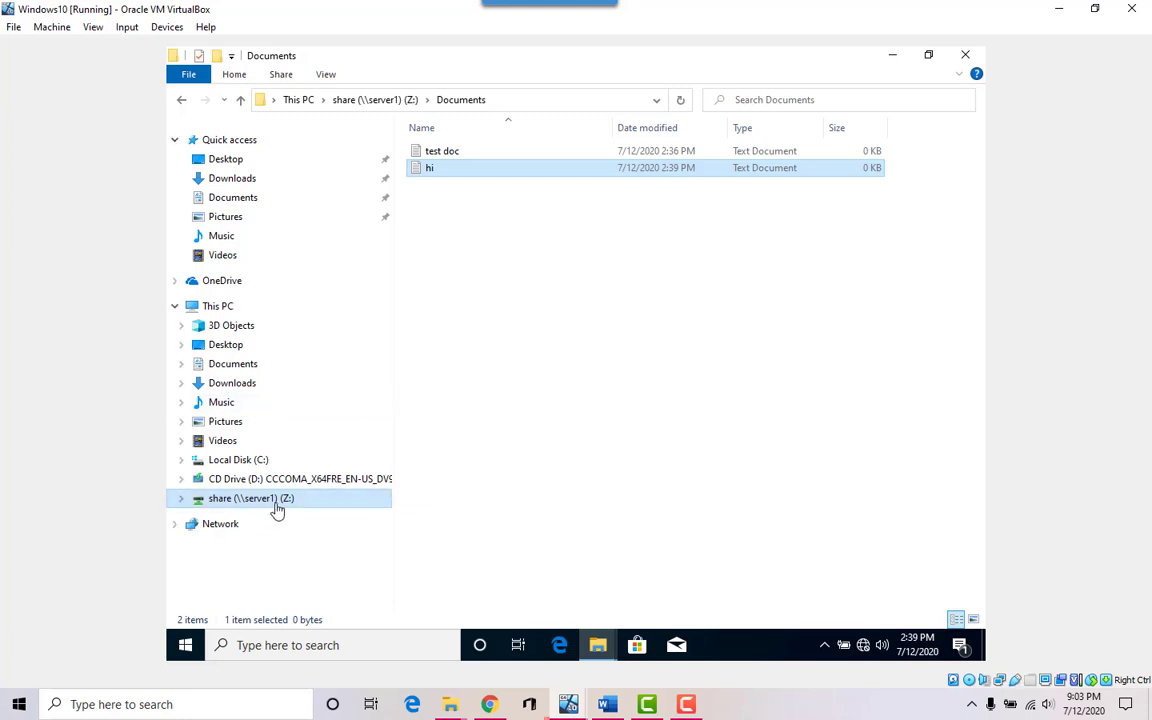
# - Type 'dfdf' into hi and 'dfd' into test doc, saving each file on close
pyautogui.doubleClick(451, 170)
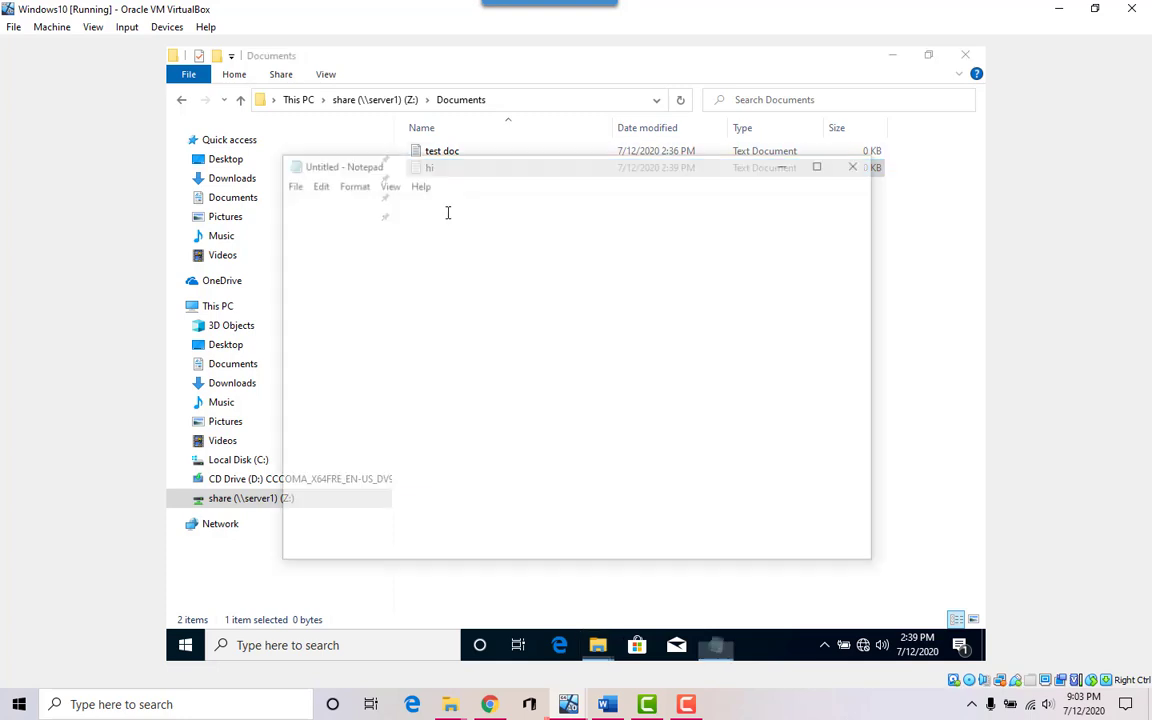
pyautogui.write('dfdf')
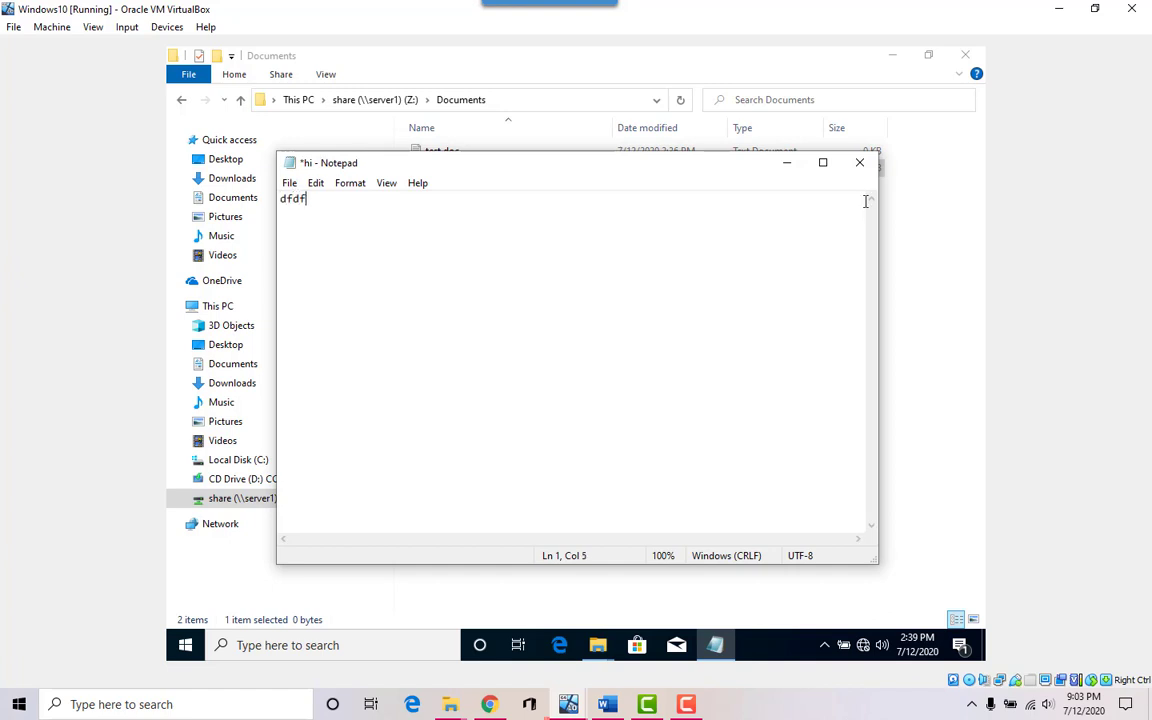
pyautogui.click(859, 162)
pyautogui.click(550, 354)
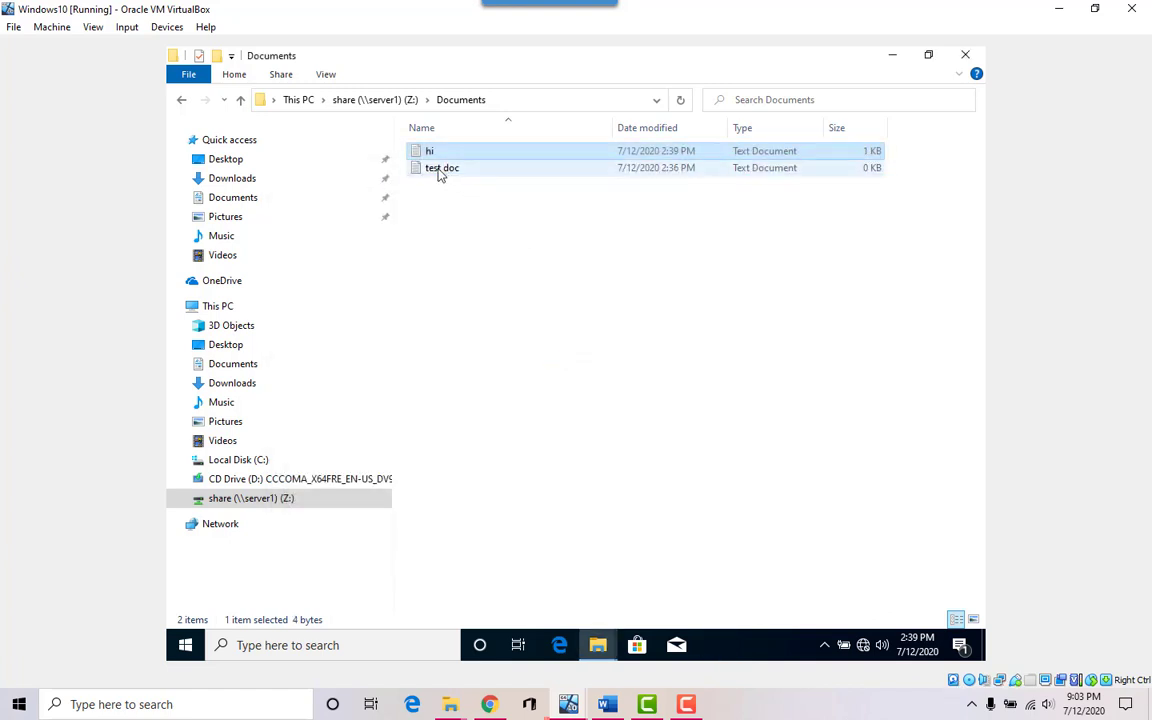
pyautogui.doubleClick(437, 171)
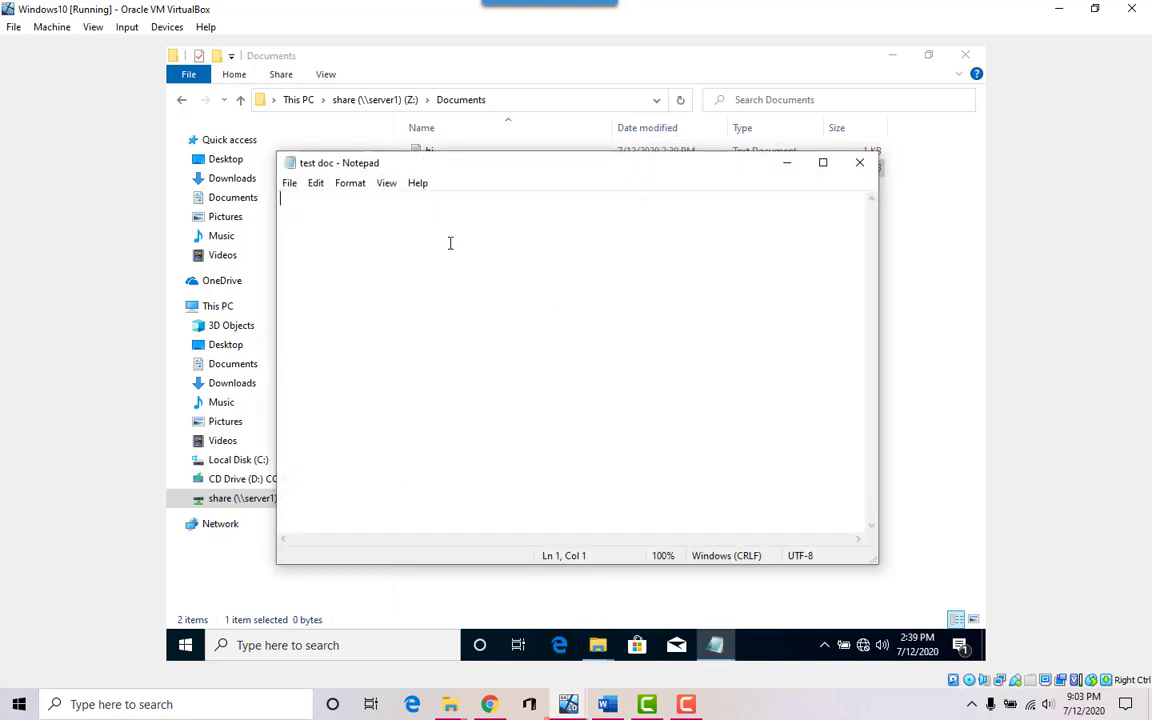
pyautogui.write('dfd')
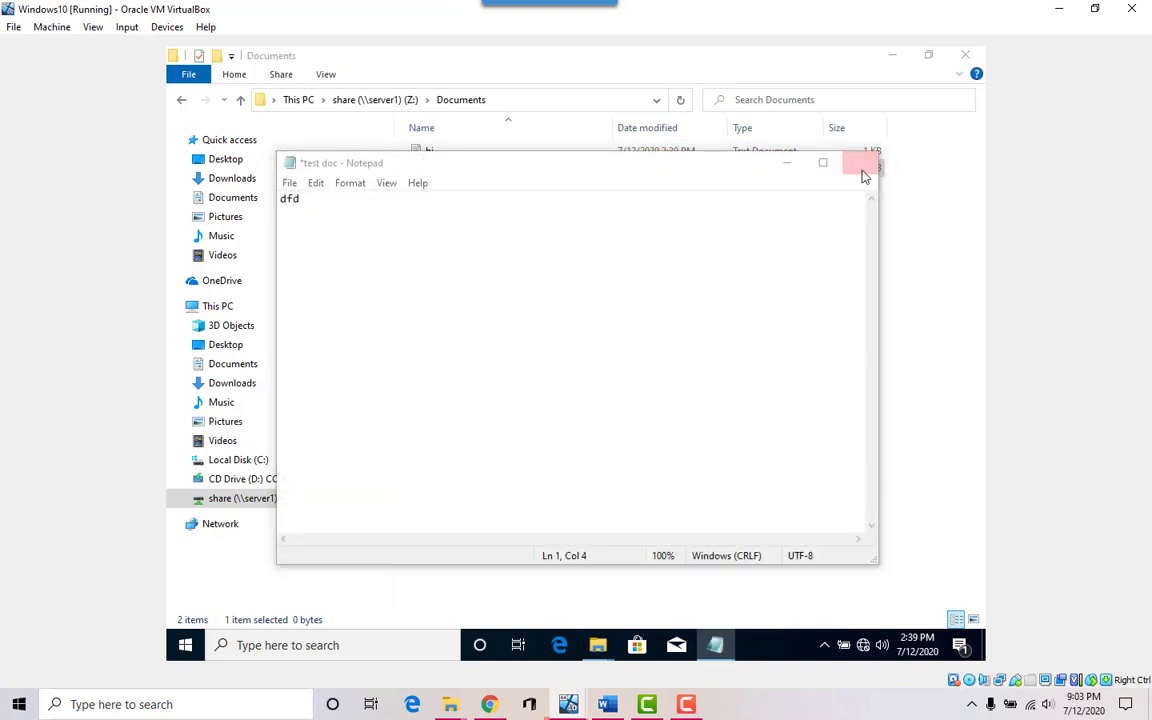
pyautogui.click(859, 162)
pyautogui.click(533, 354)
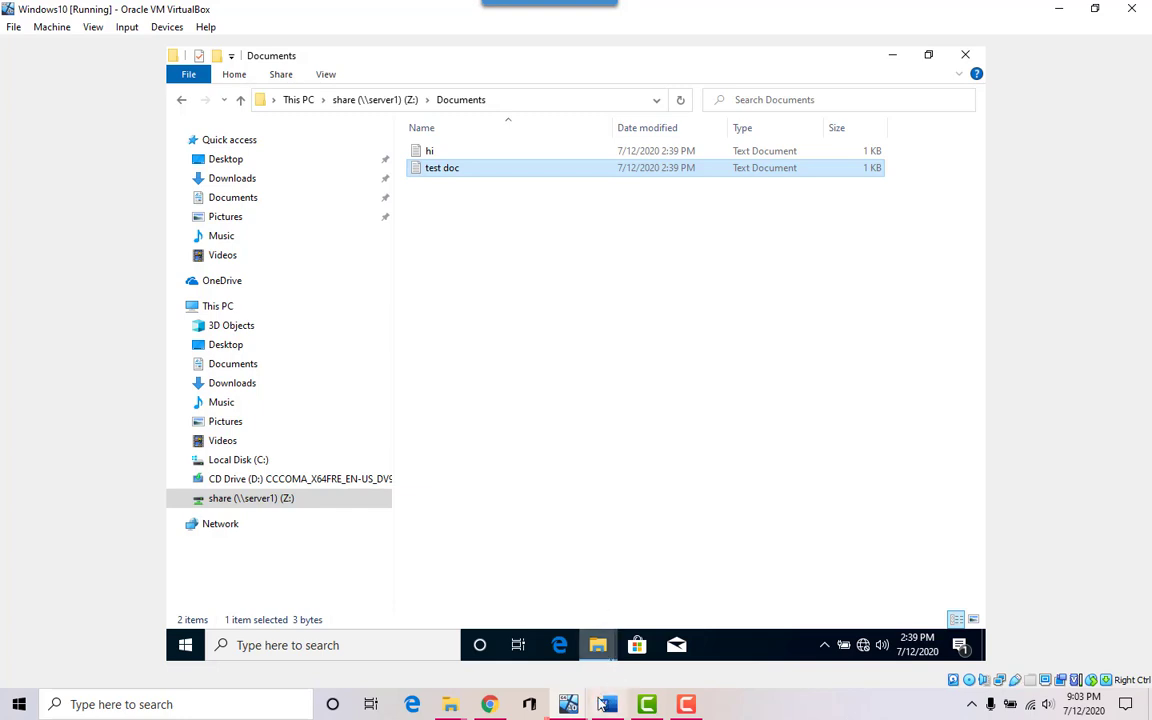
# - Switch to the Server1 VM and check the Documents folder's 2:39 PM modification in Share
pyautogui.moveTo(598, 645)
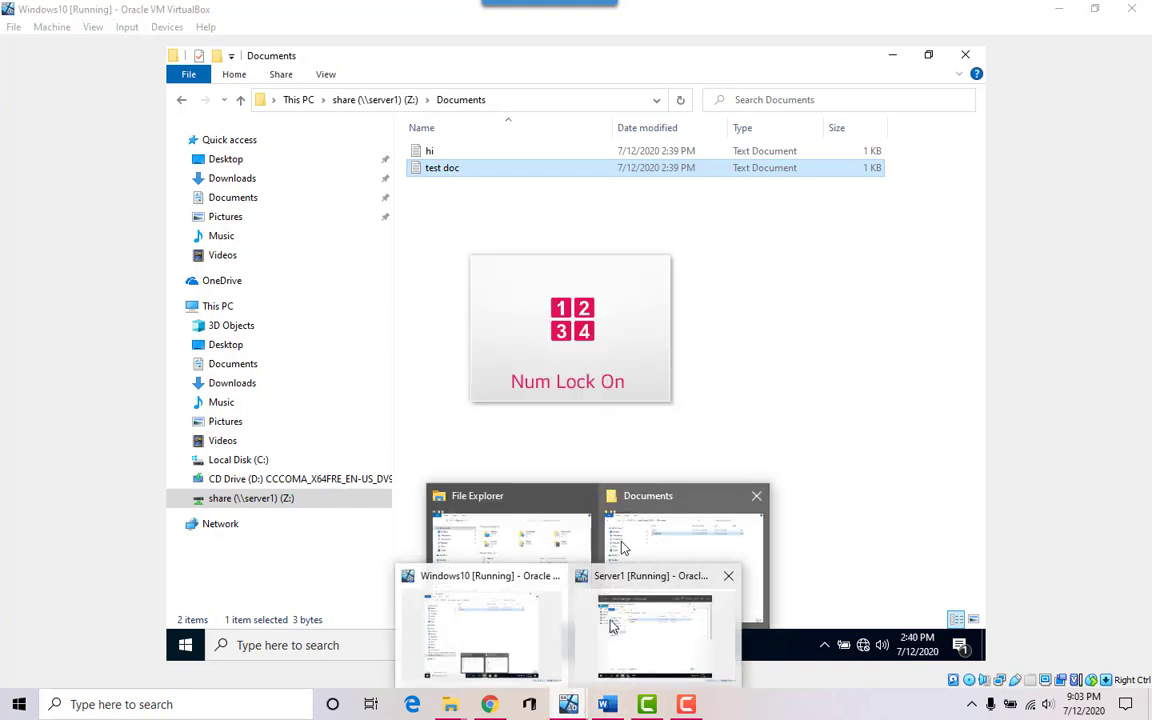
pyautogui.click(663, 590)
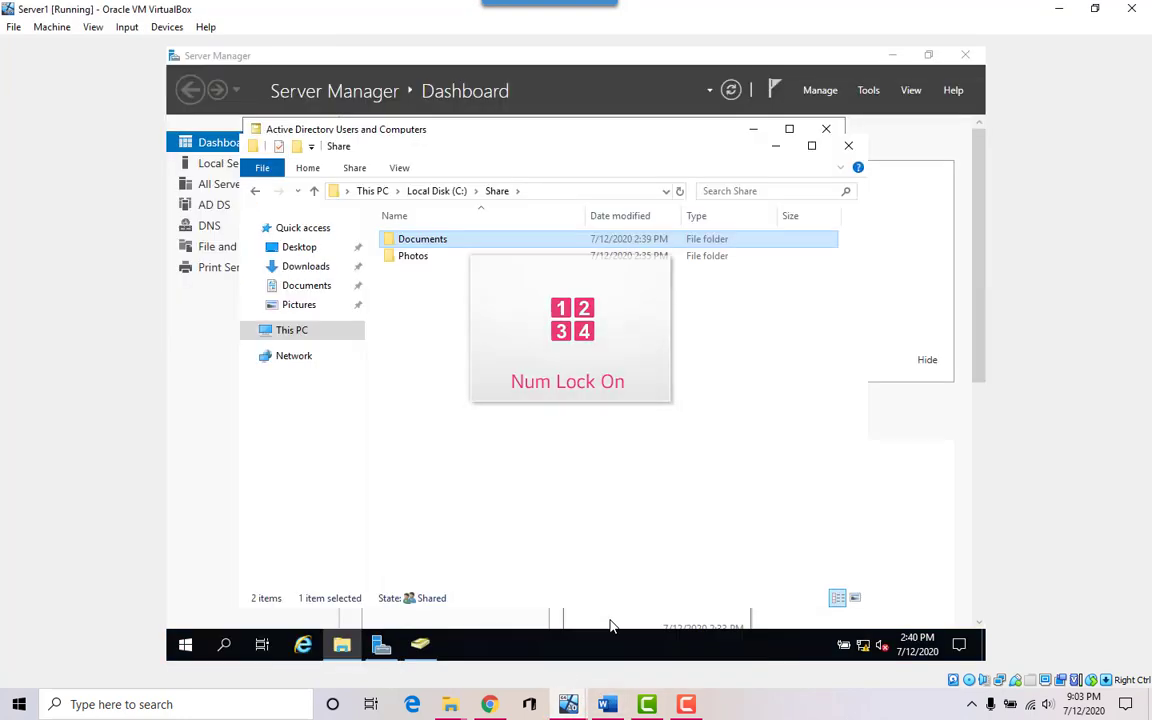
pyautogui.click(496, 192)
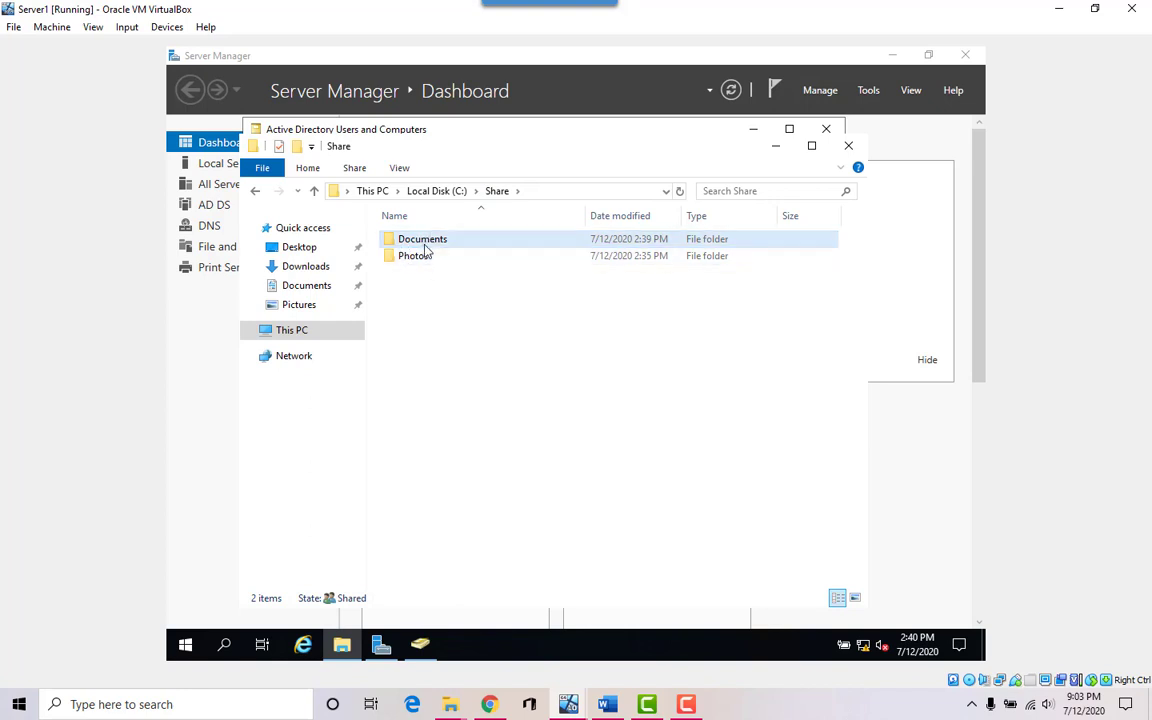
pyautogui.moveTo(428, 249)
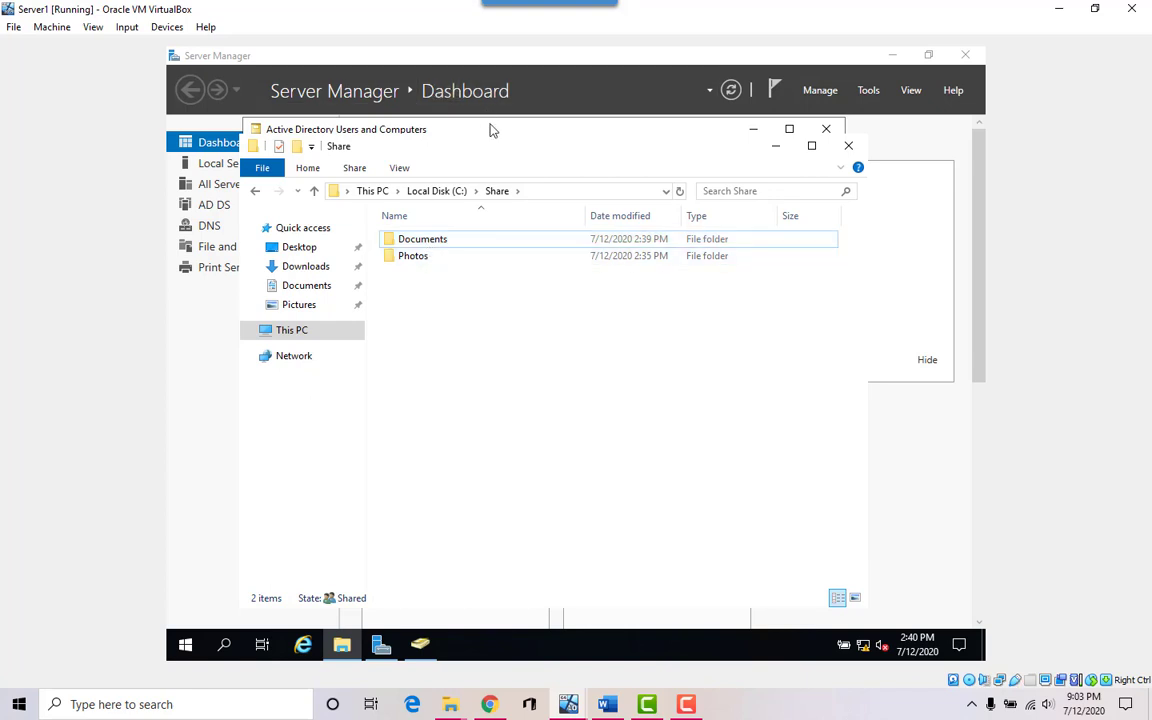
# - On the Windows10 VM, restore the Documents window, cancel a second Map network drive, then close Documents
pyautogui.moveTo(575, 707)
pyautogui.click(553, 672)
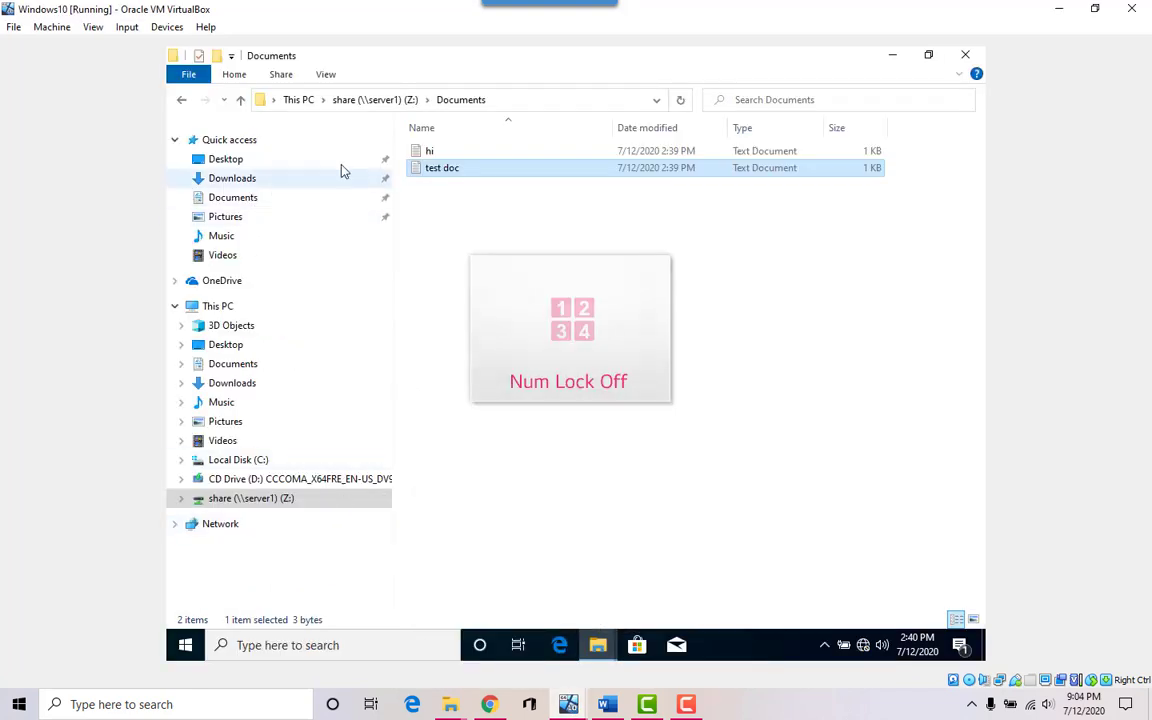
pyautogui.click(929, 56)
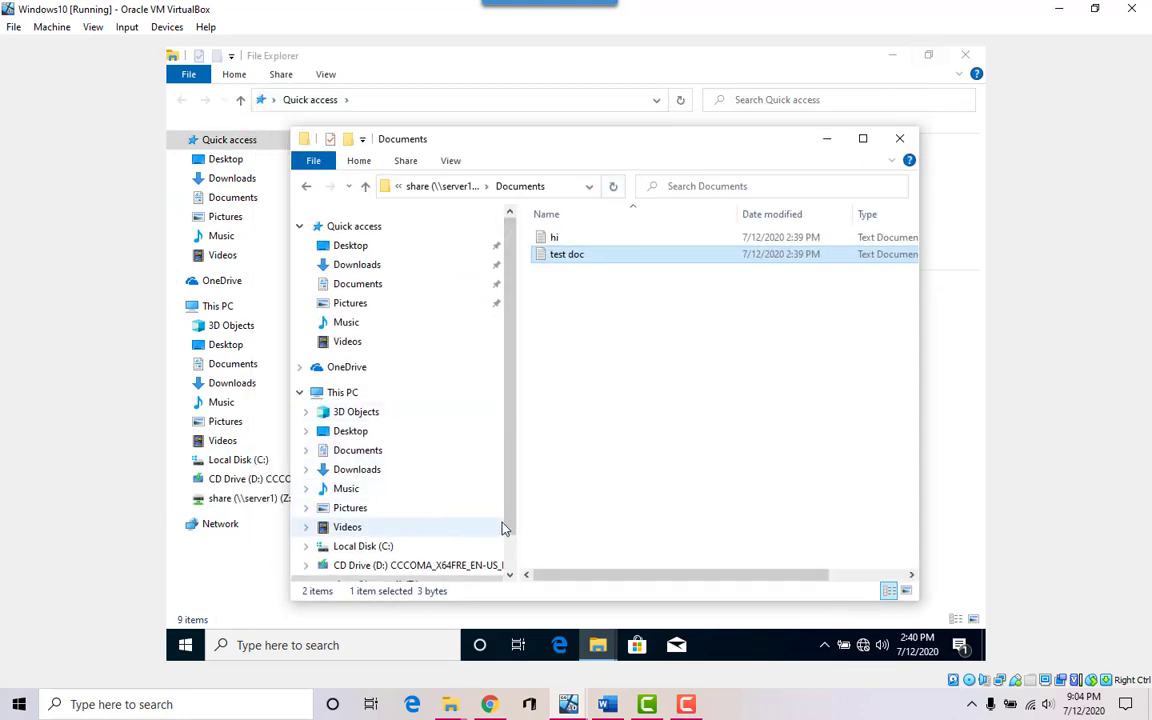
pyautogui.scroll(-1, 500, 558)
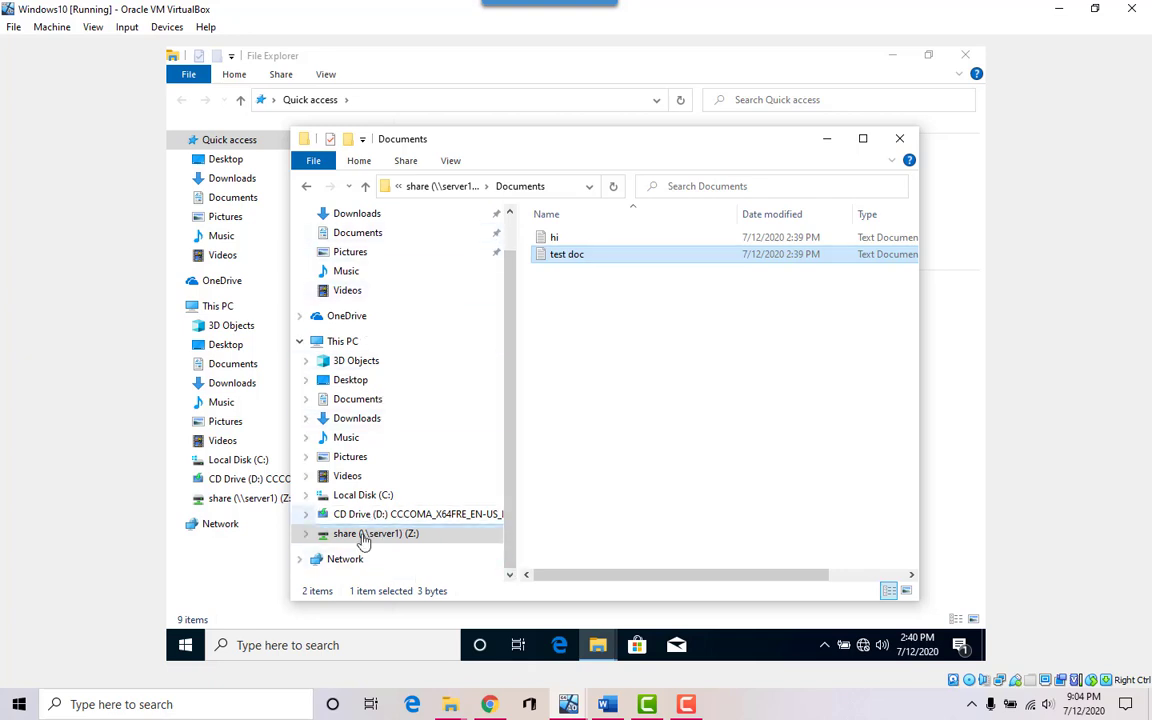
pyautogui.rightClick(305, 560)
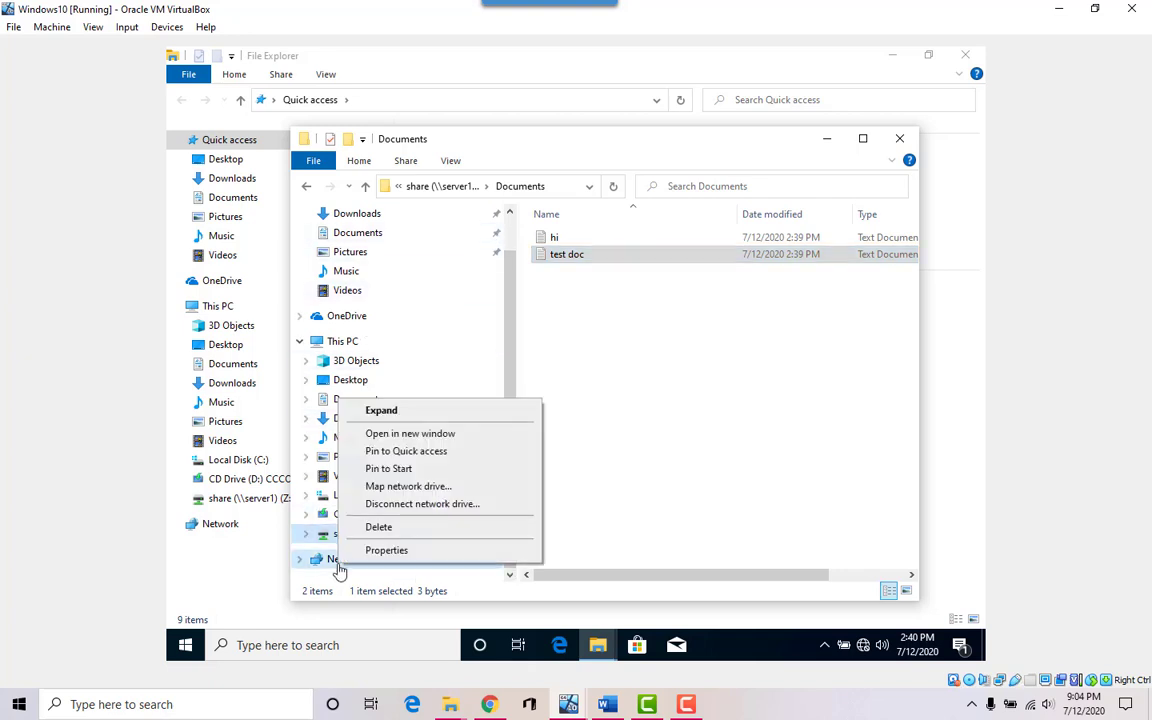
pyautogui.click(405, 487)
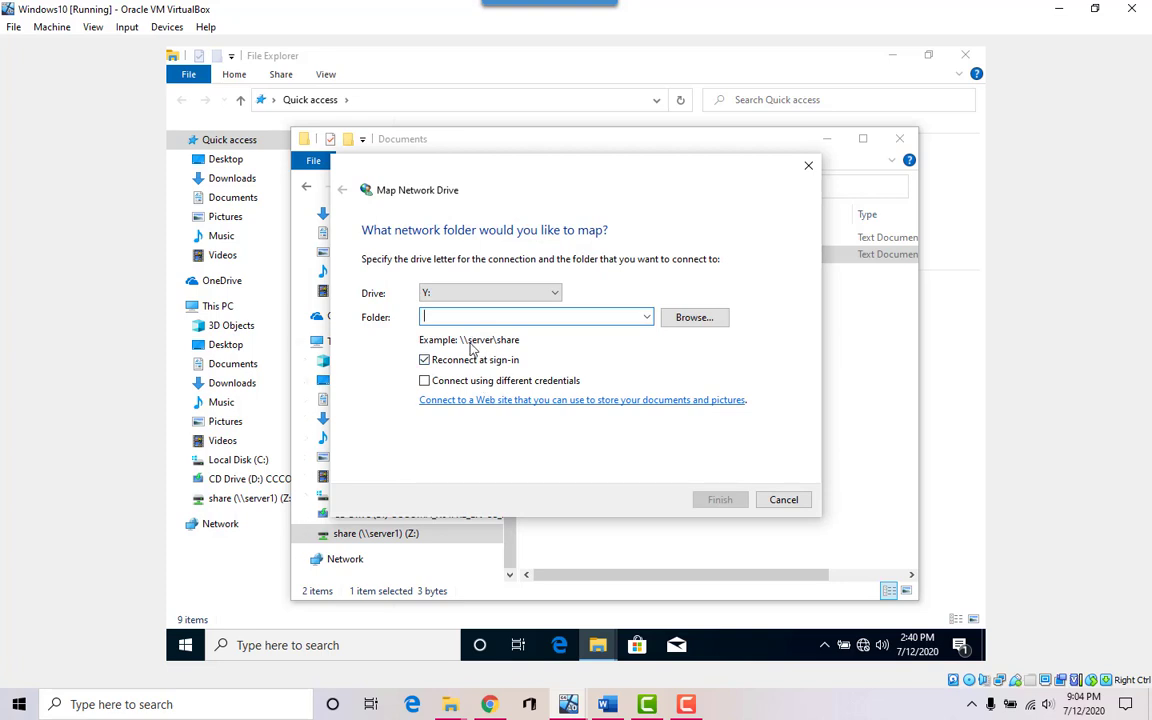
pyautogui.click(783, 499)
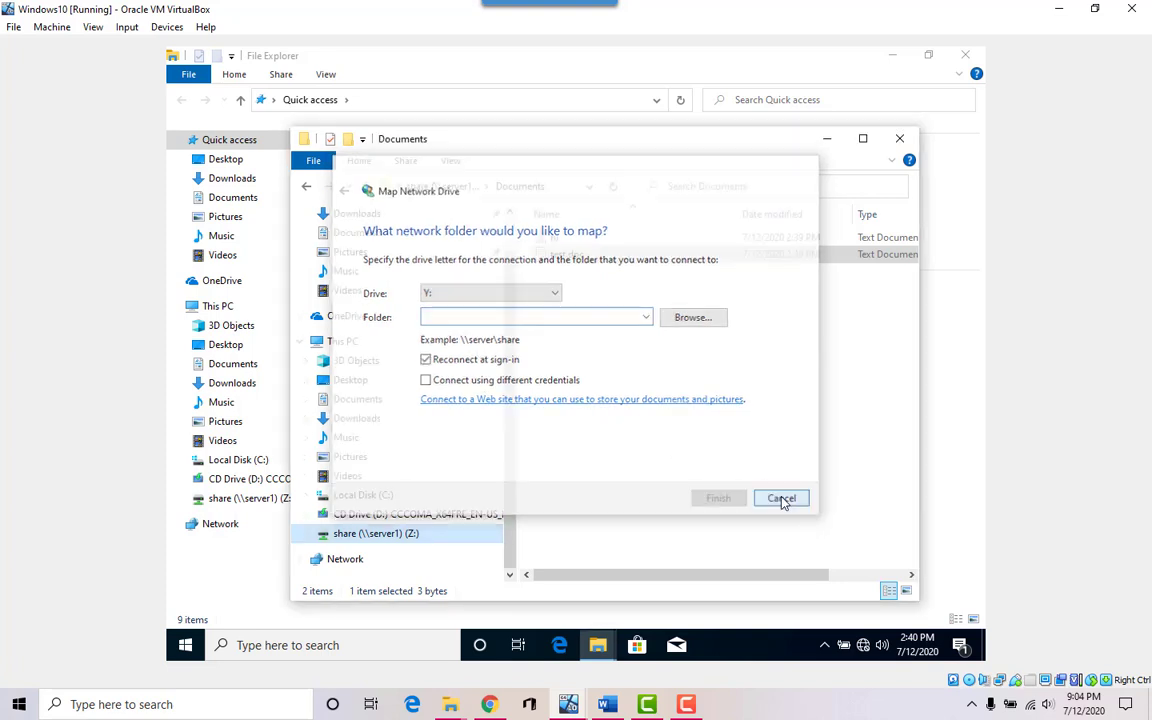
pyautogui.click(901, 140)
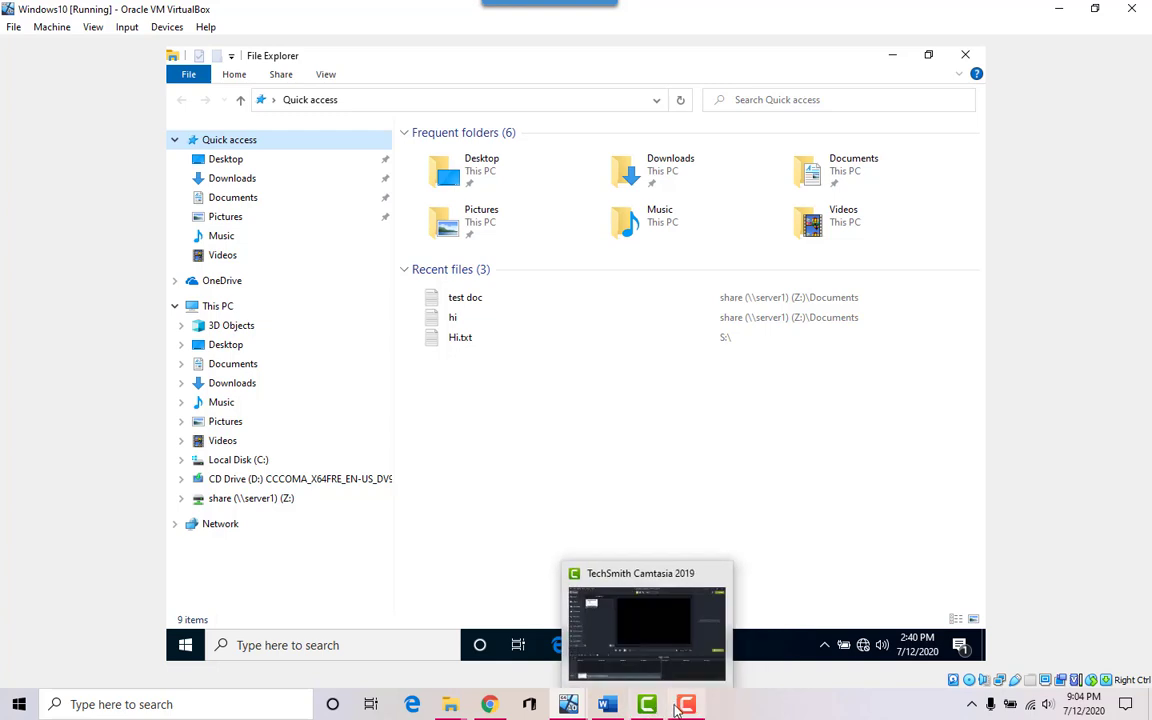
# - Use the VirtualBox taskbar previews to go from the Windows10 VM to Server1's Server Manager Dashboard
pyautogui.click(684, 705)
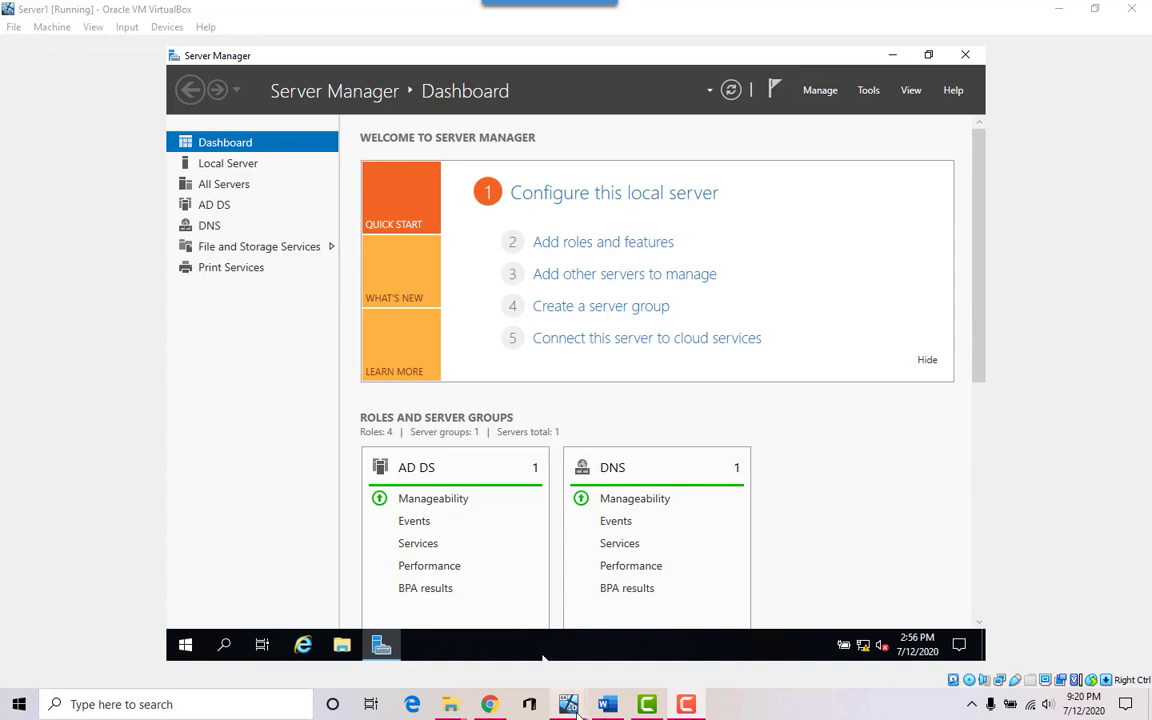
pyautogui.moveTo(570, 708)
pyautogui.click(500, 655)
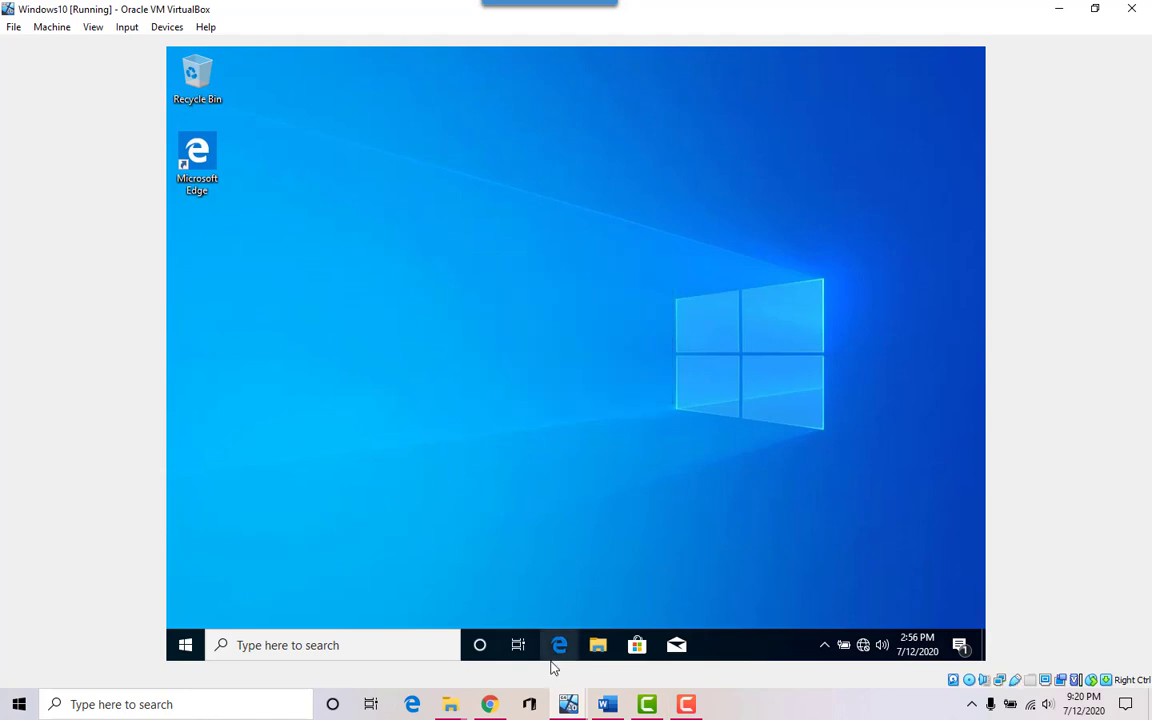
pyautogui.moveTo(568, 708)
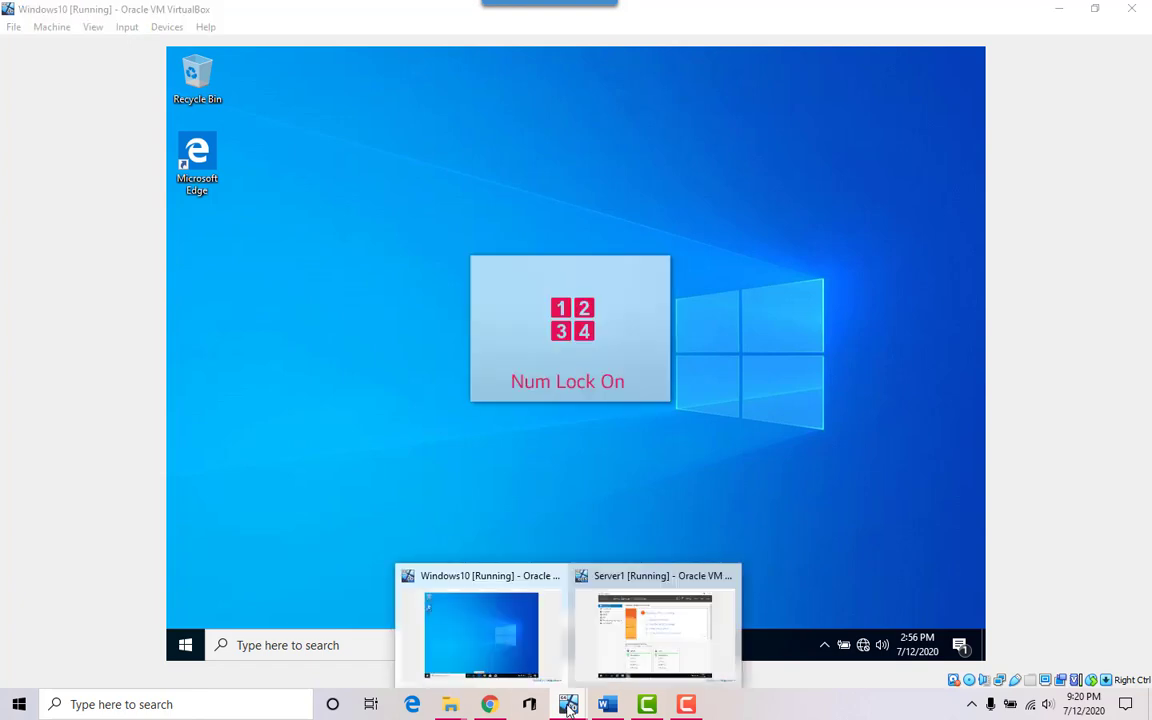
pyautogui.click(620, 645)
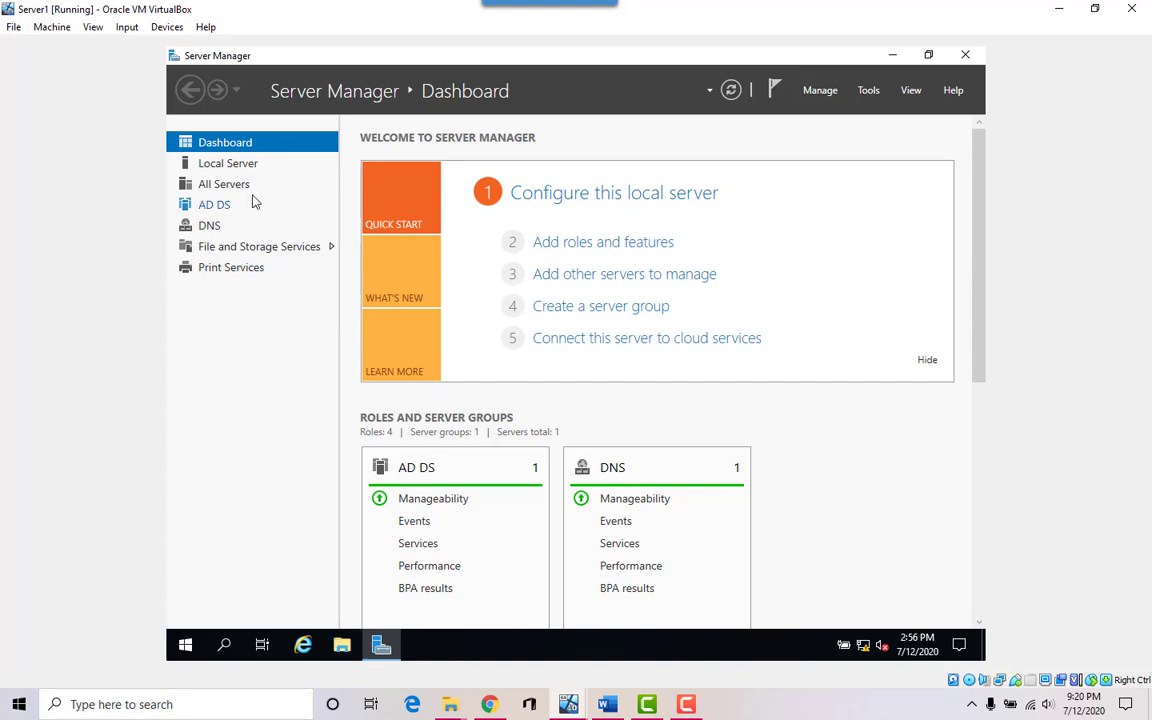
# - In Server1's Remote settings, select Allow remote connections, review the remote users list, and apply
pyautogui.click(341, 646)
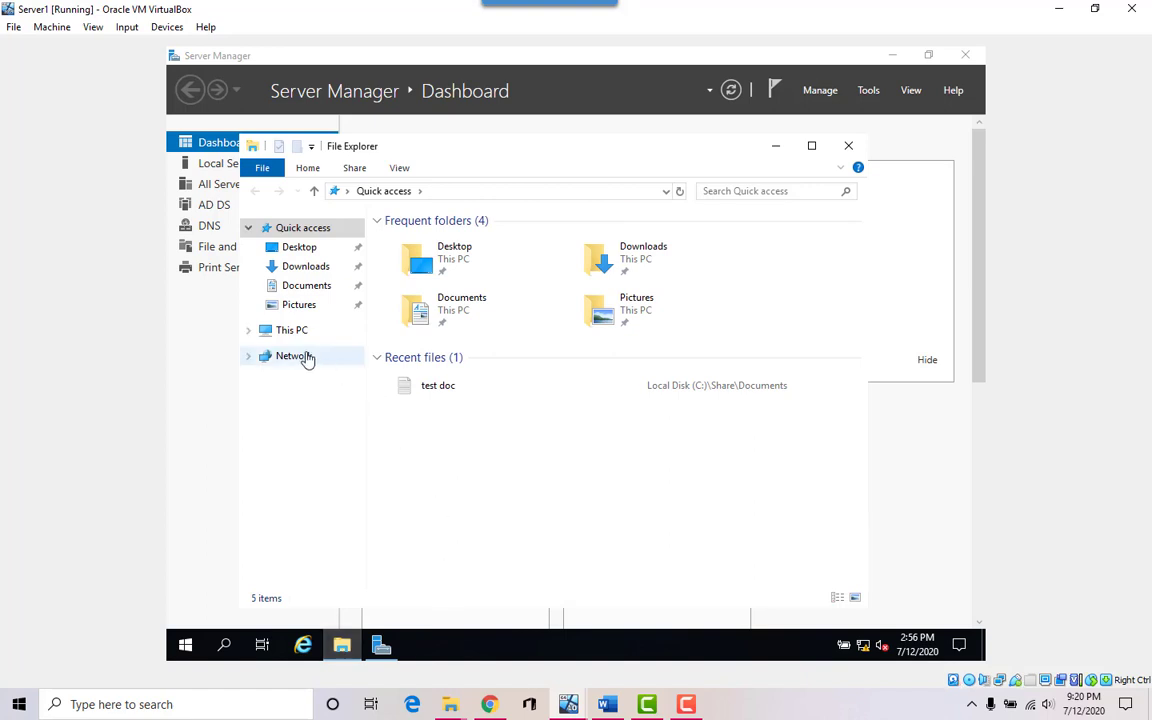
pyautogui.rightClick(288, 342)
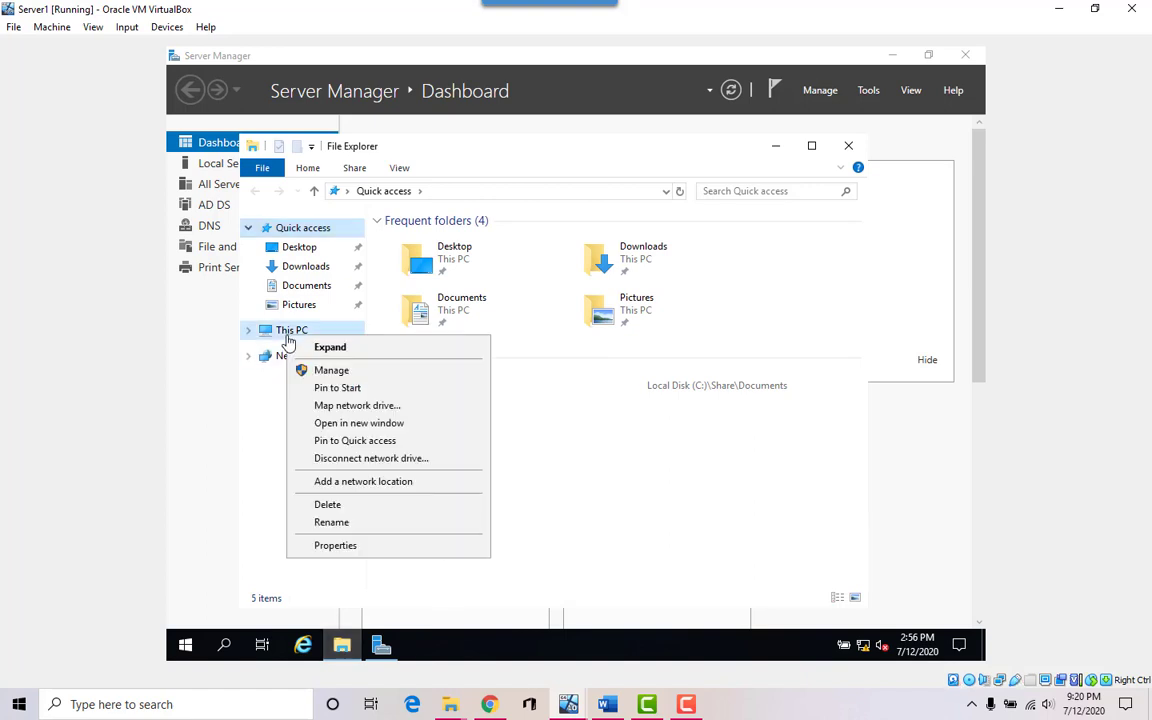
pyautogui.click(336, 546)
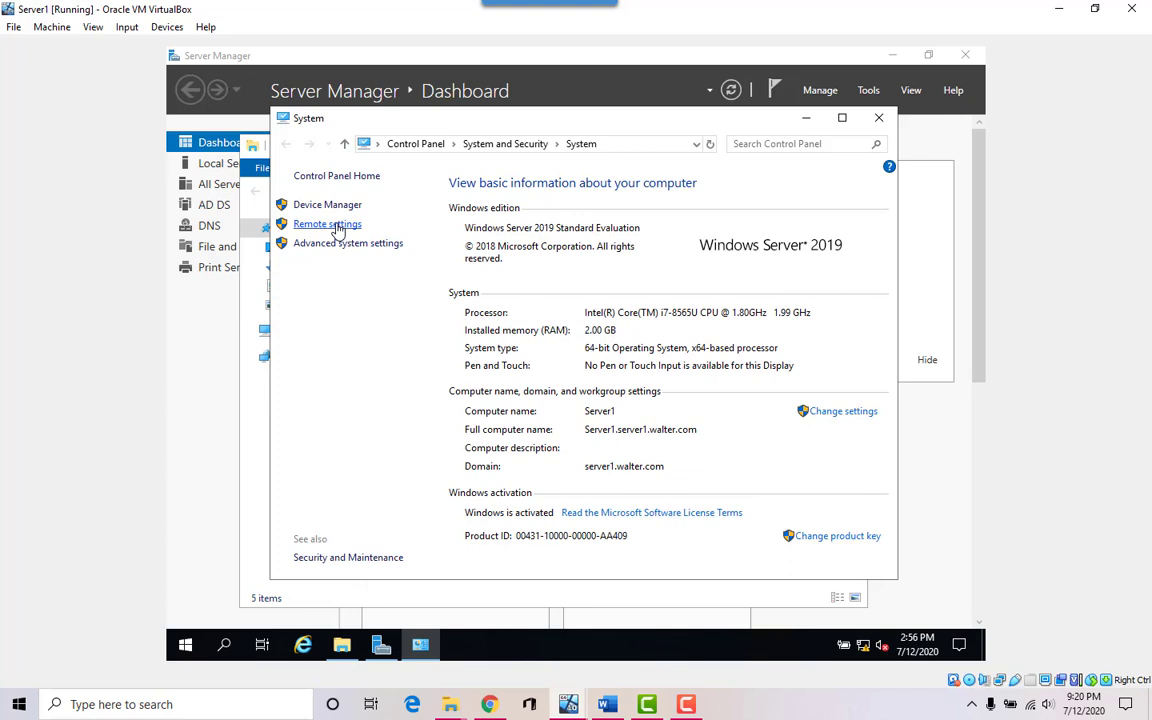
pyautogui.click(338, 229)
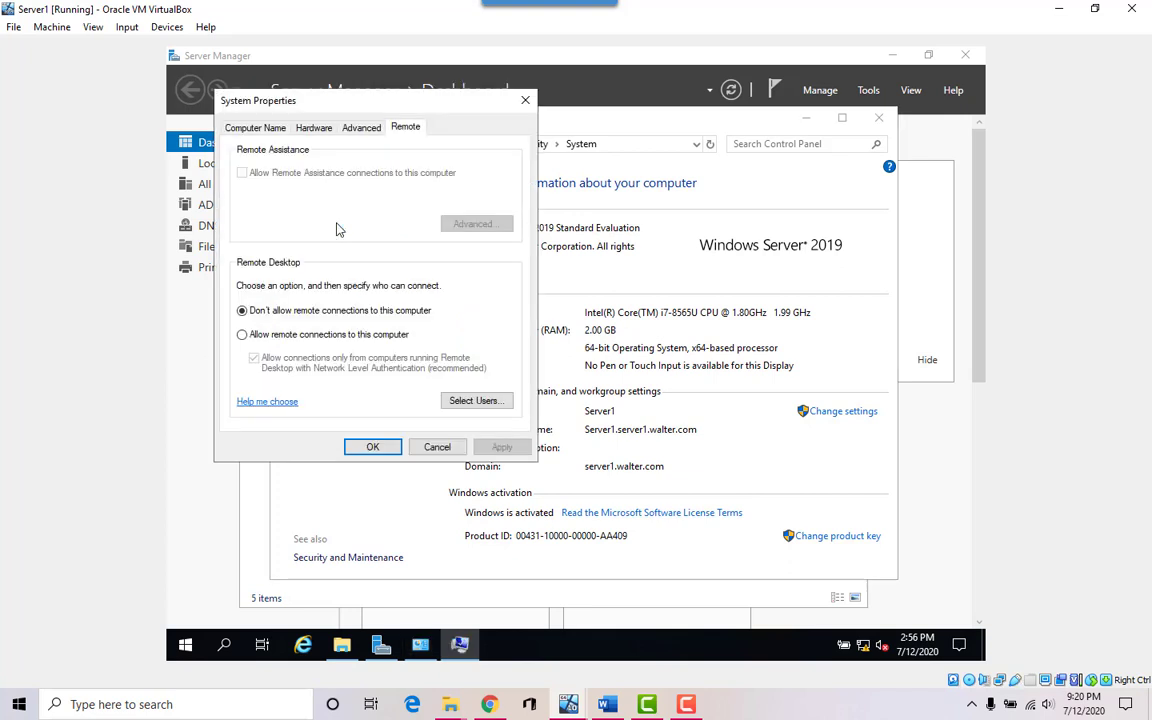
pyautogui.click(320, 338)
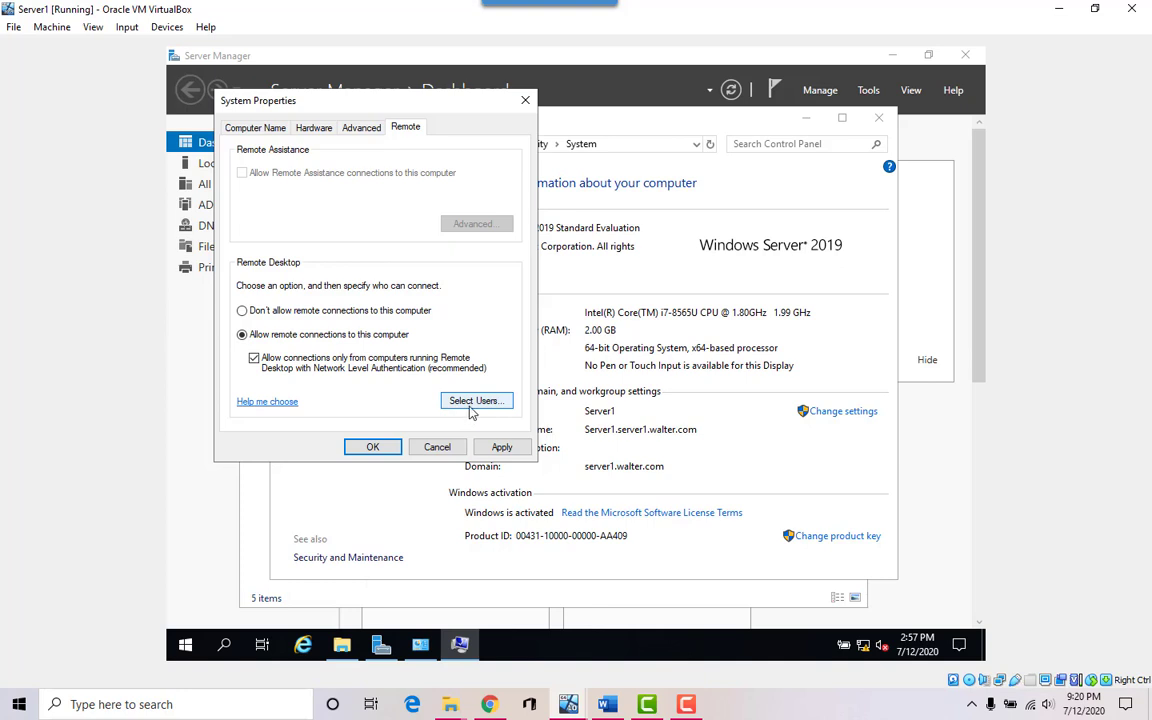
pyautogui.click(474, 403)
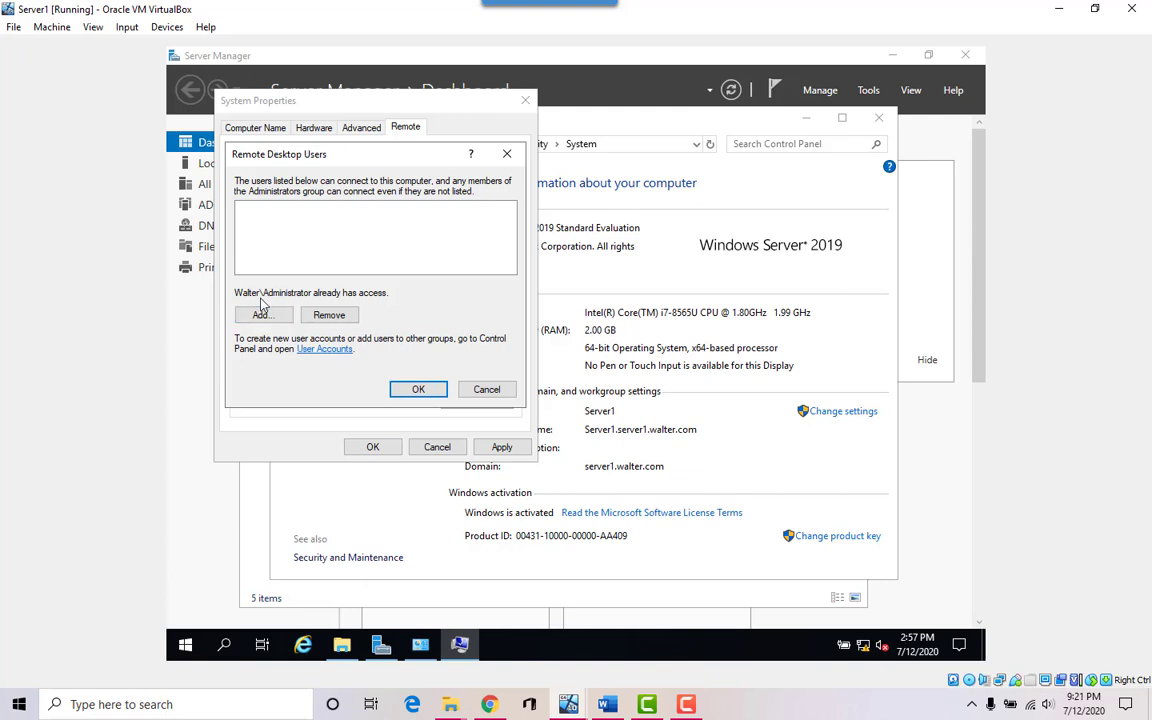
pyautogui.click(250, 312)
pyautogui.click(412, 391)
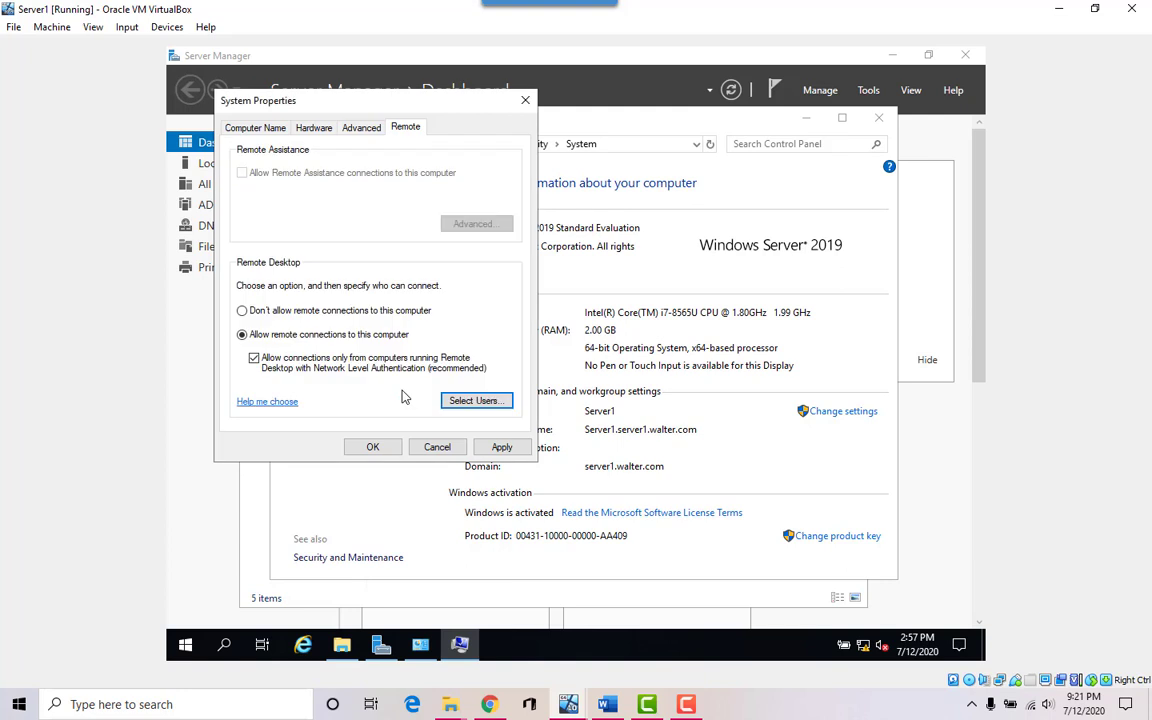
pyautogui.click(500, 447)
pyautogui.click(372, 447)
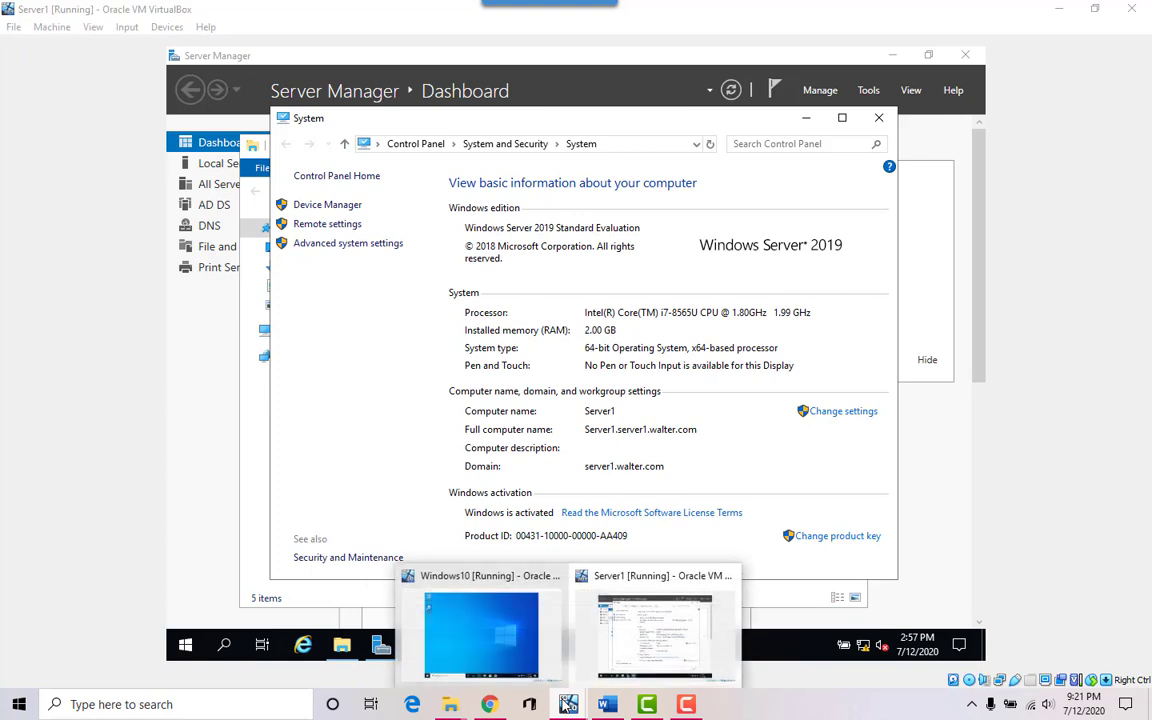
# - On Windows10, launch Remote Desktop Connection, enter computer 192.168.1.100 and expand its options
pyautogui.moveTo(568, 704)
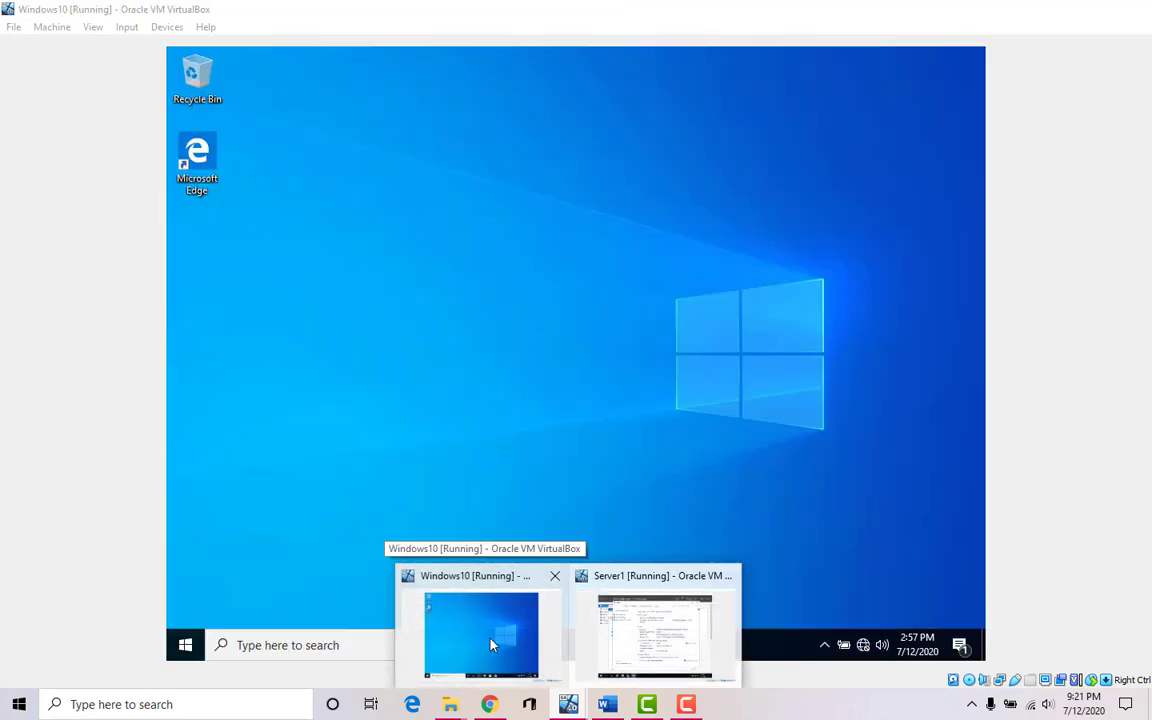
pyautogui.click(491, 645)
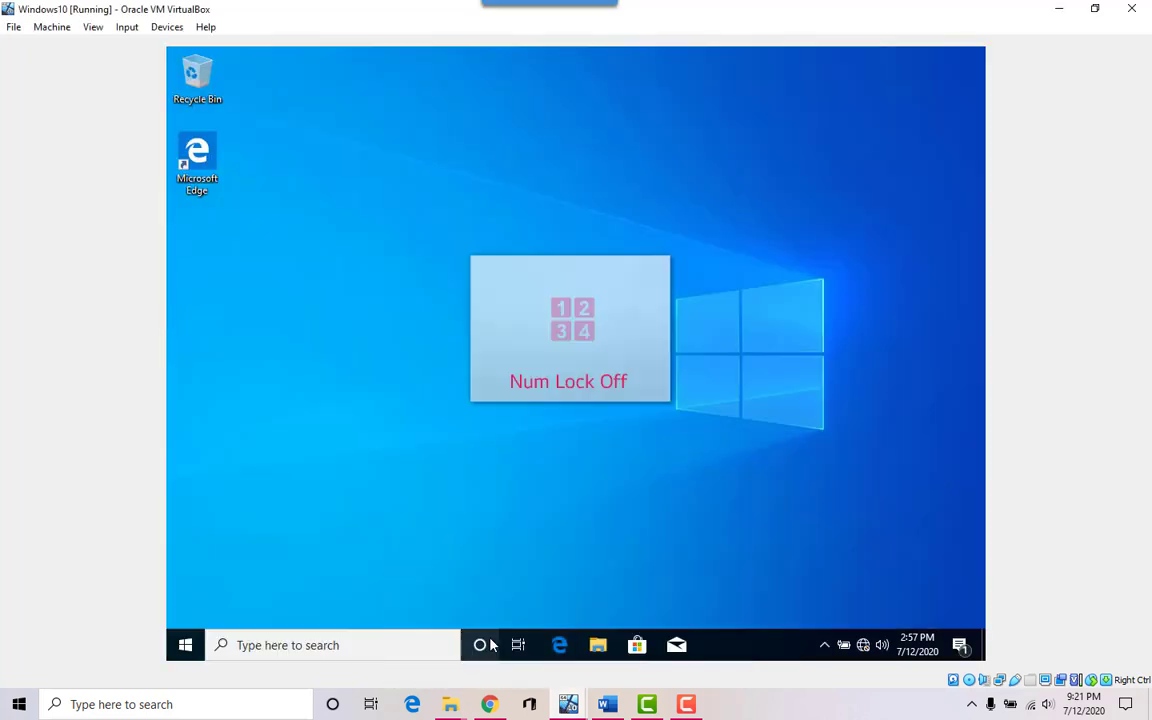
pyautogui.click(353, 648)
pyautogui.write('remote')
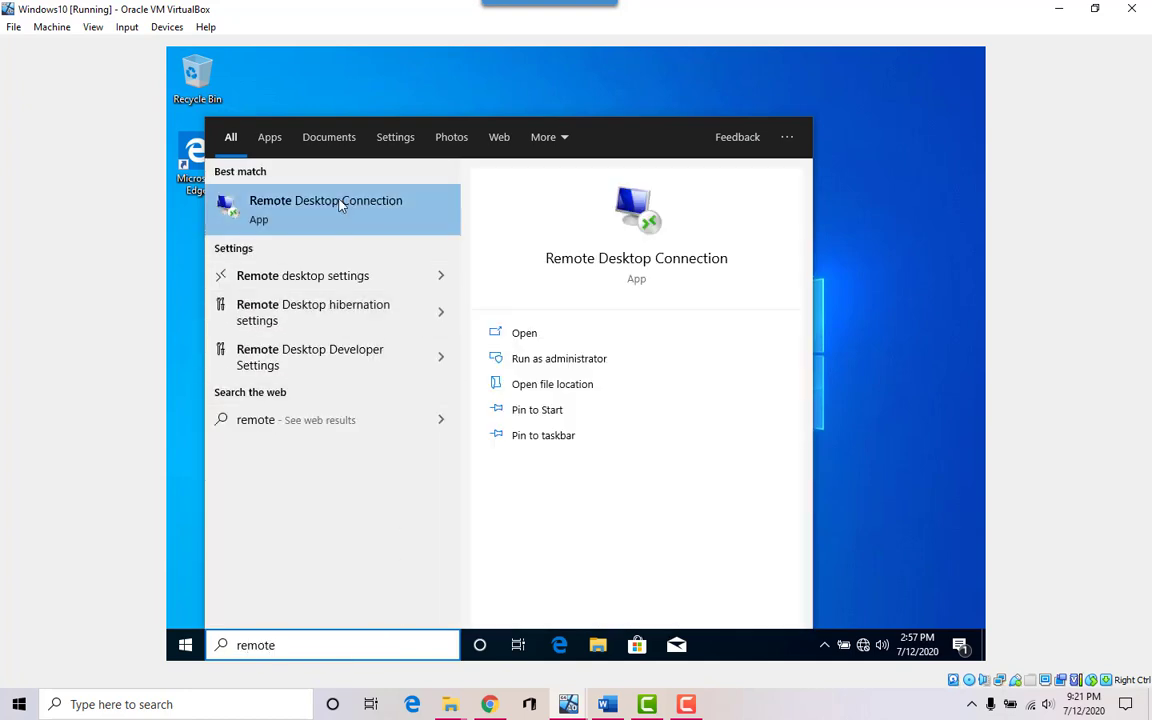
pyautogui.click(340, 204)
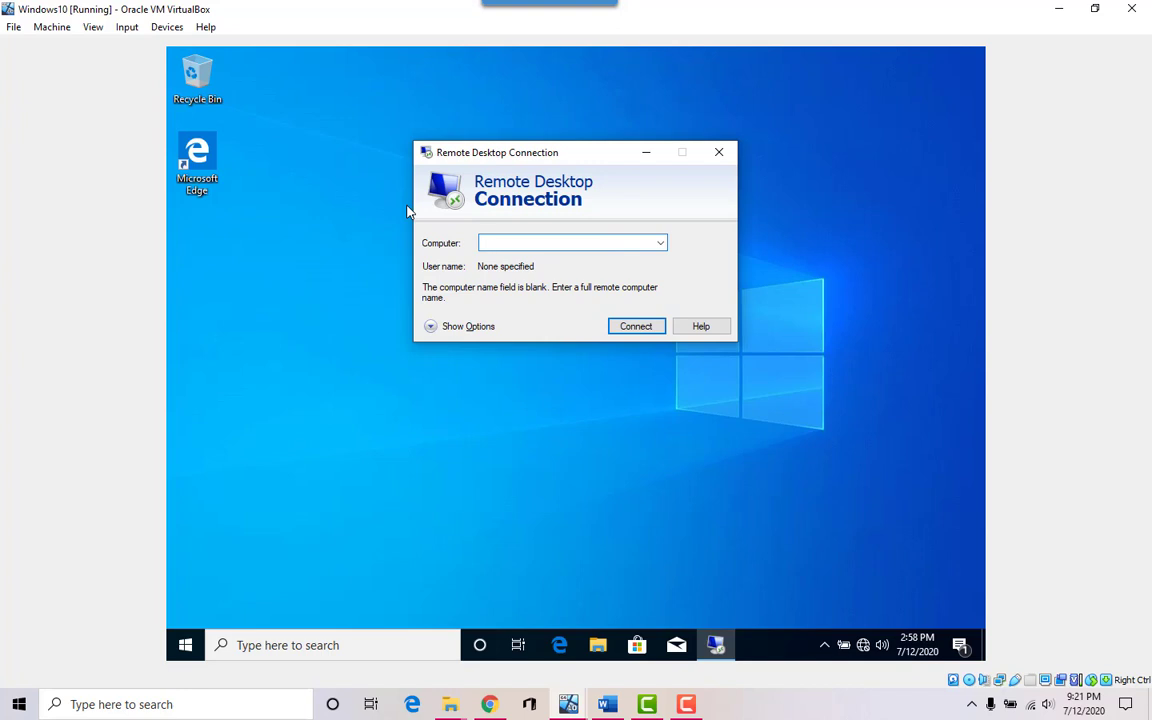
pyautogui.press('Num_Lock')
pyautogui.write('192')
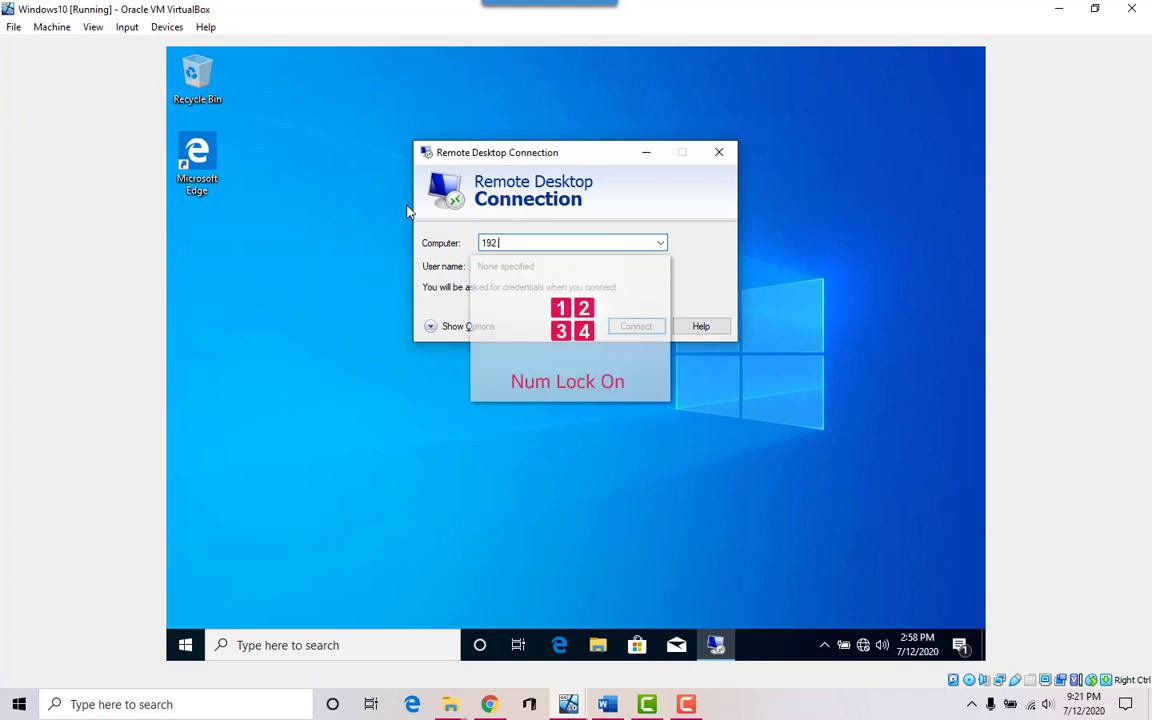
pyautogui.write('.168.1.100')
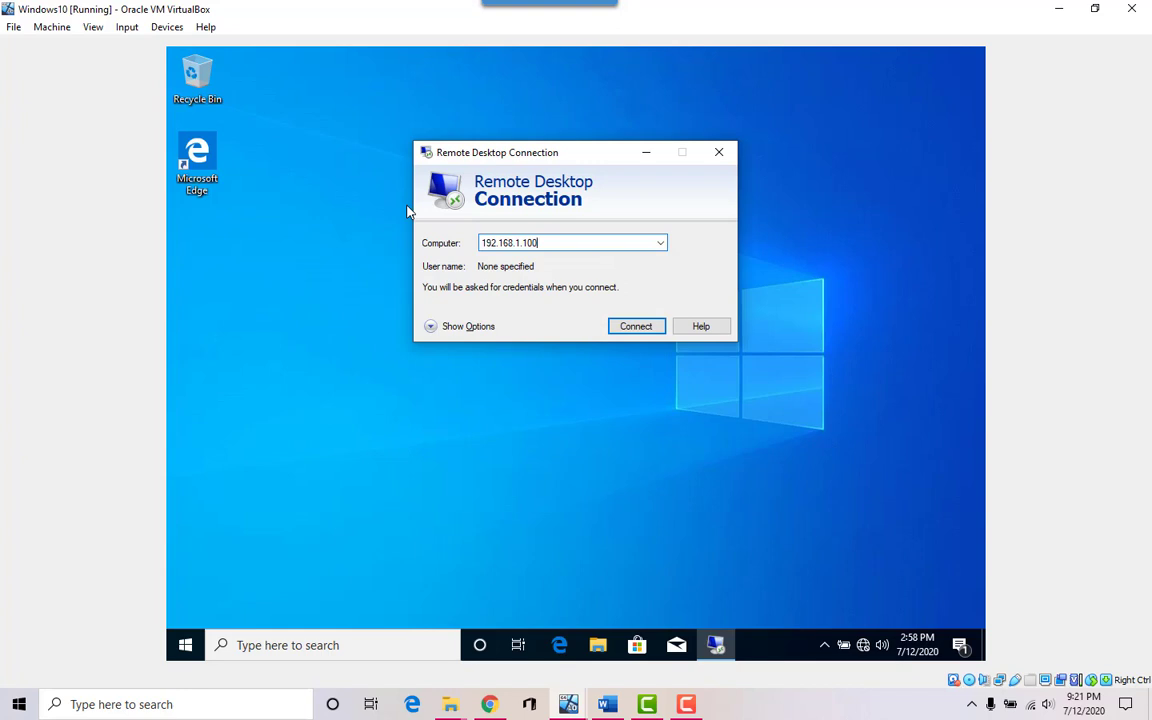
pyautogui.click(442, 330)
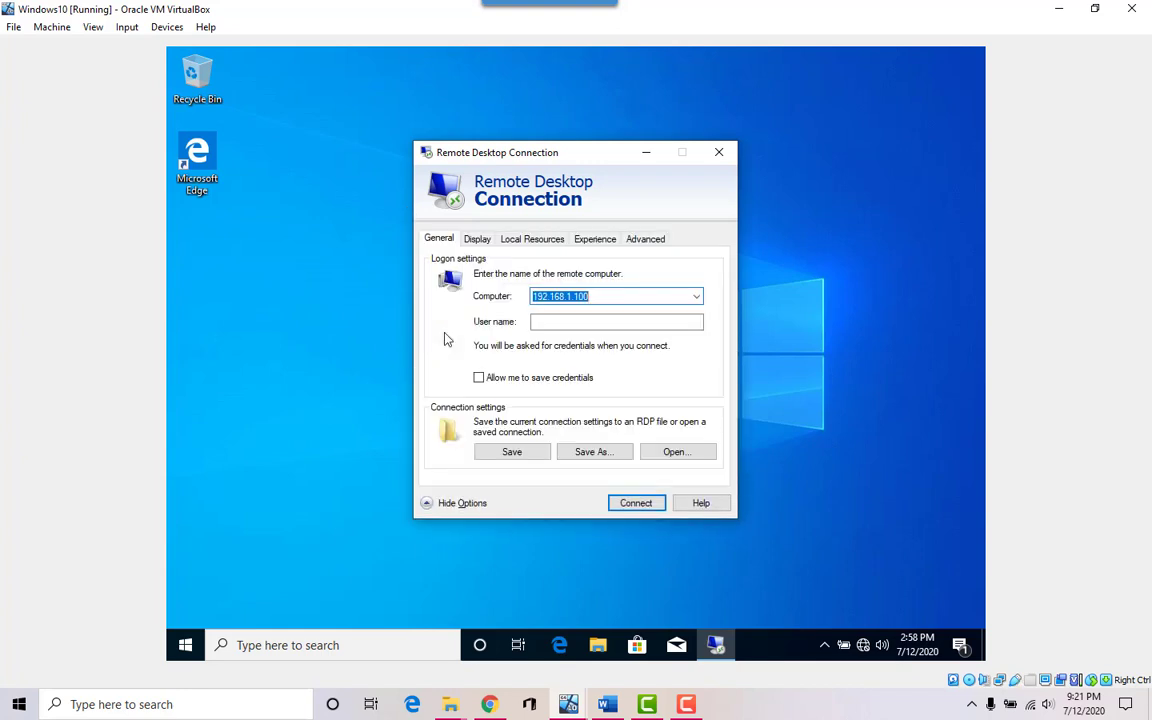
# - Enter the domain administrator as user name, allow saving credentials, and save the connection settings
pyautogui.click(566, 322)
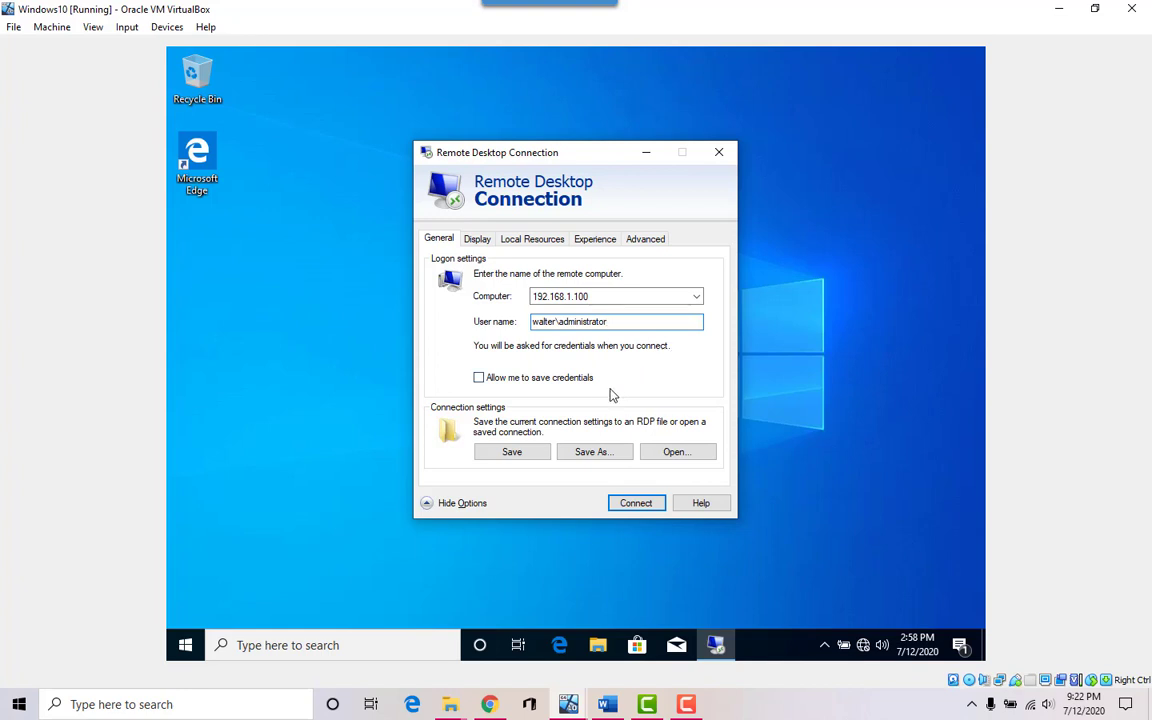
pyautogui.click(558, 382)
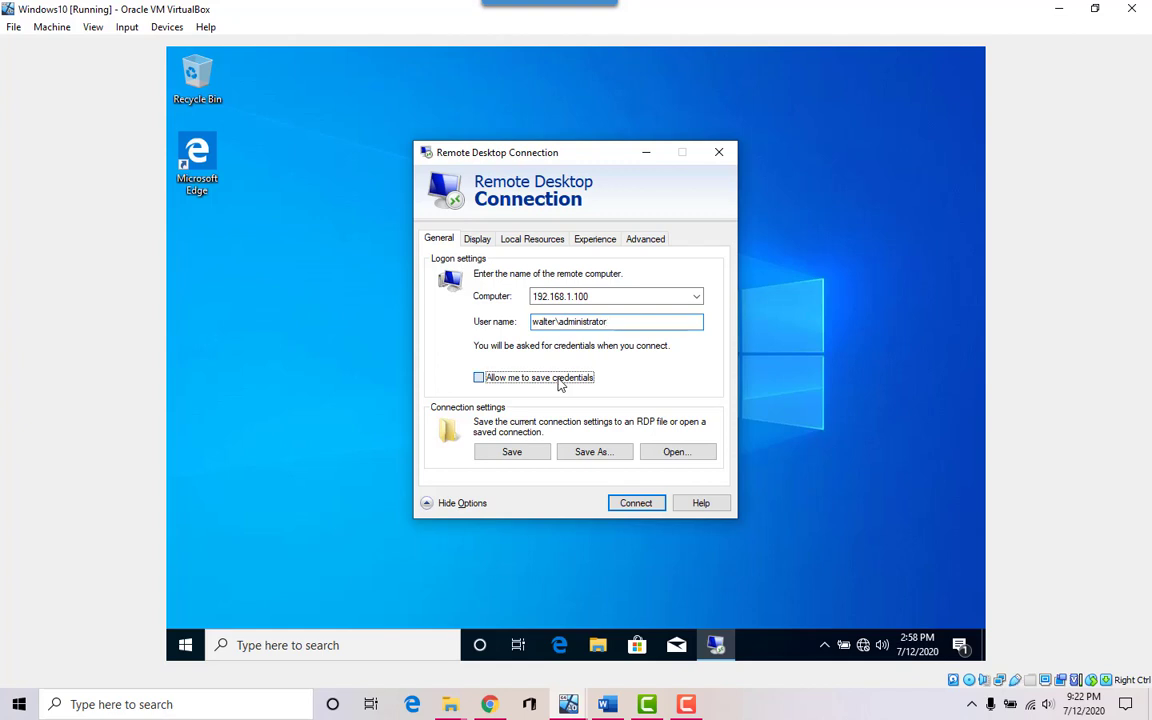
pyautogui.click(530, 459)
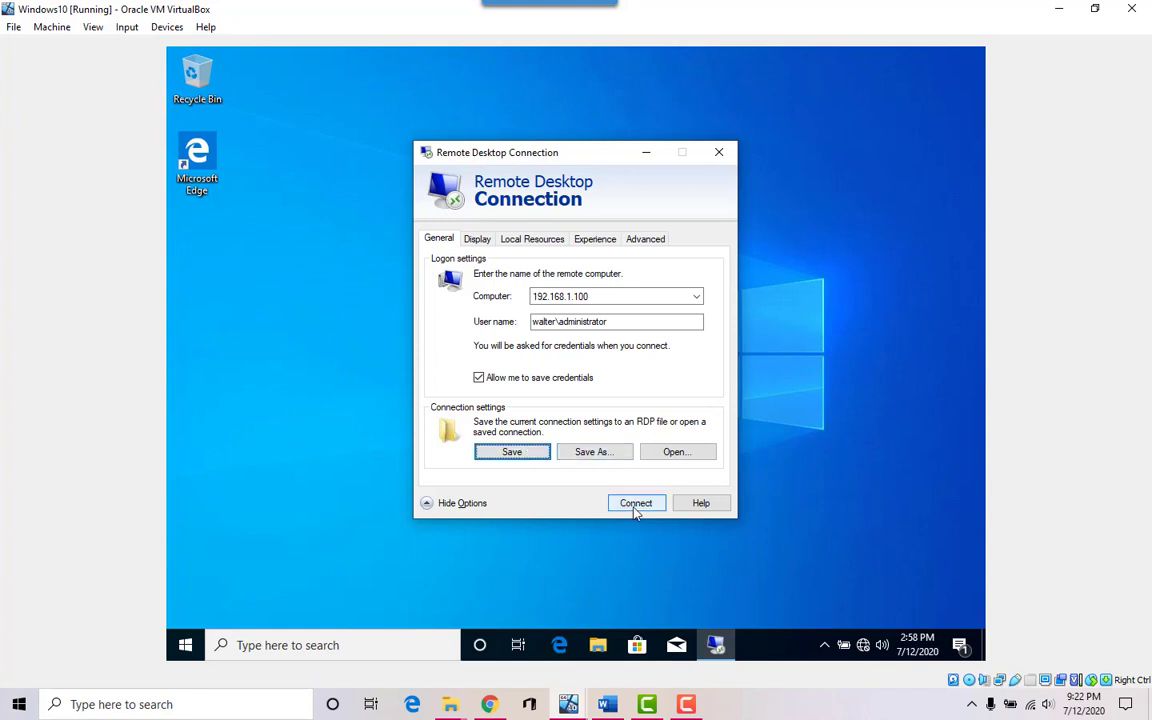
# - Review the Display, Local Resources, Experience and Advanced settings, then return to General
pyautogui.click(489, 243)
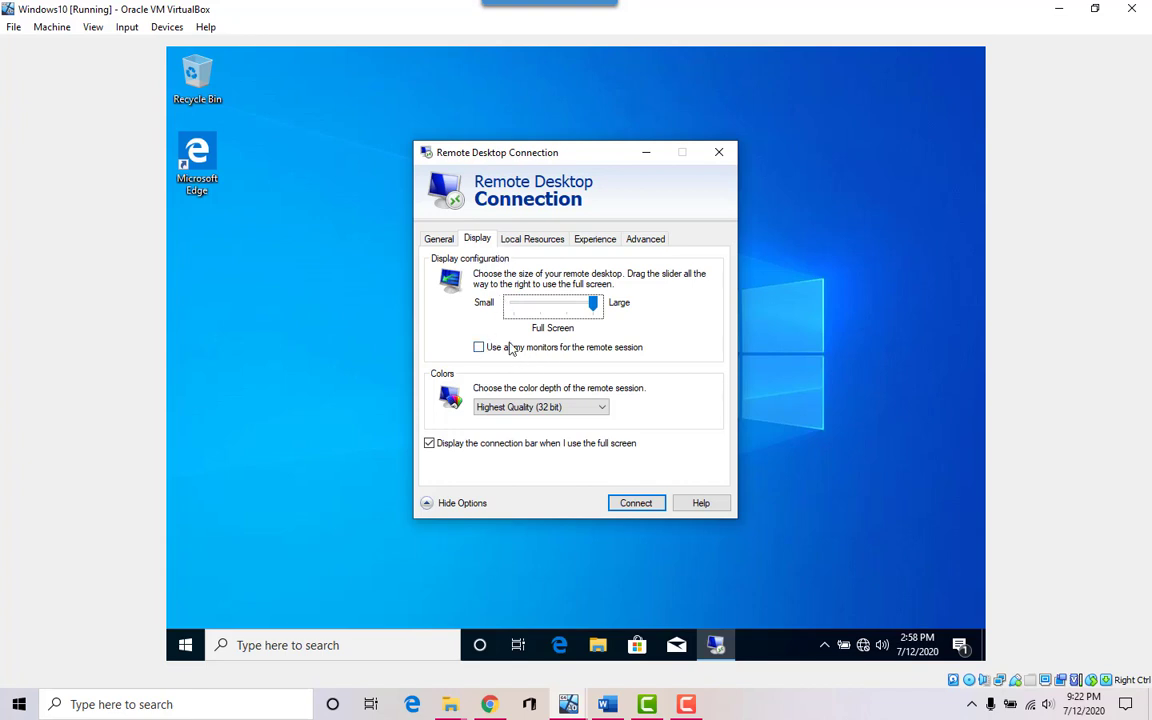
pyautogui.click(541, 246)
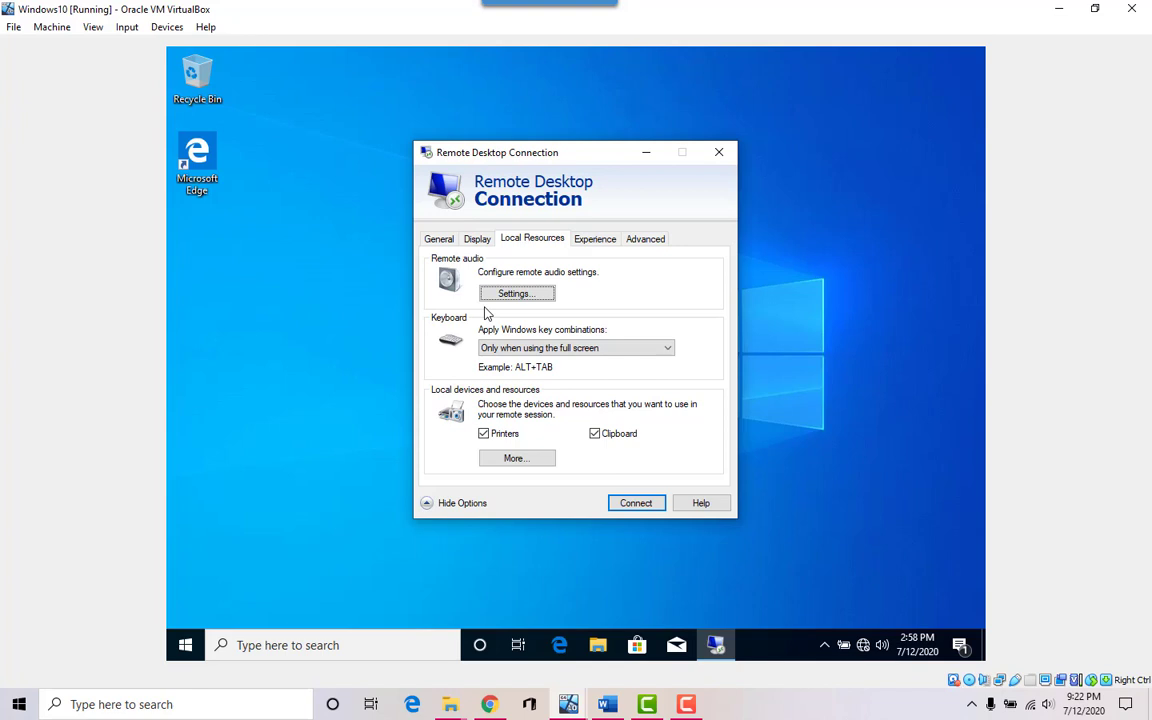
pyautogui.click(600, 241)
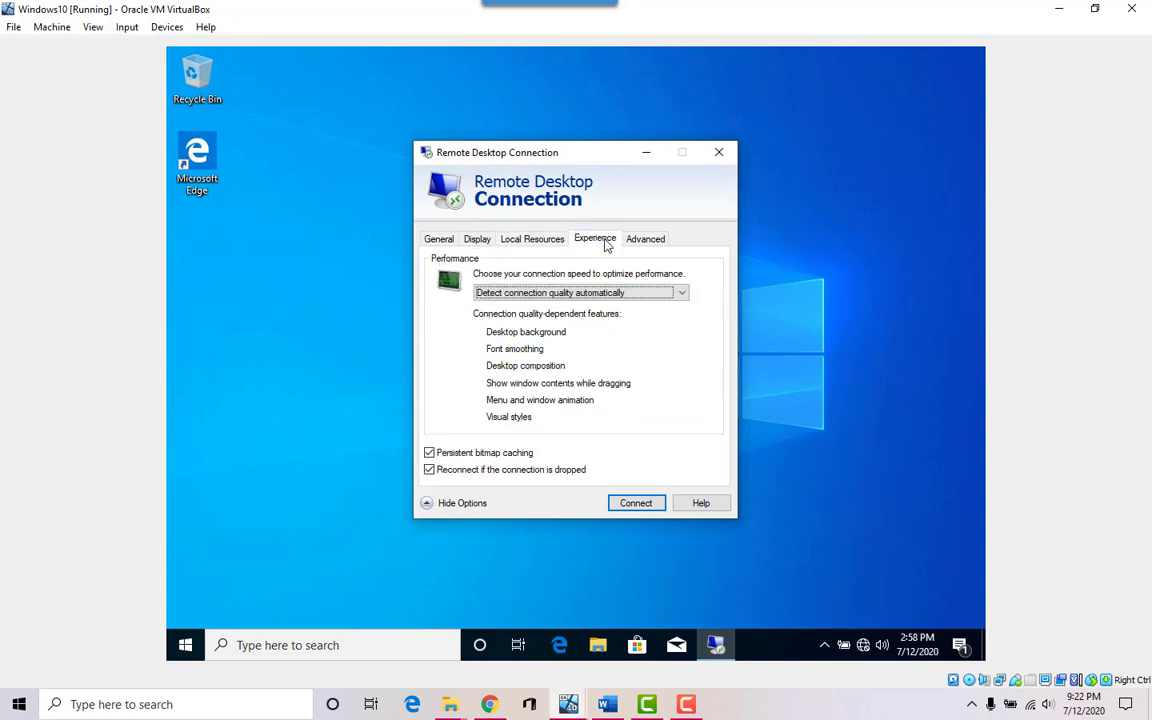
pyautogui.click(640, 242)
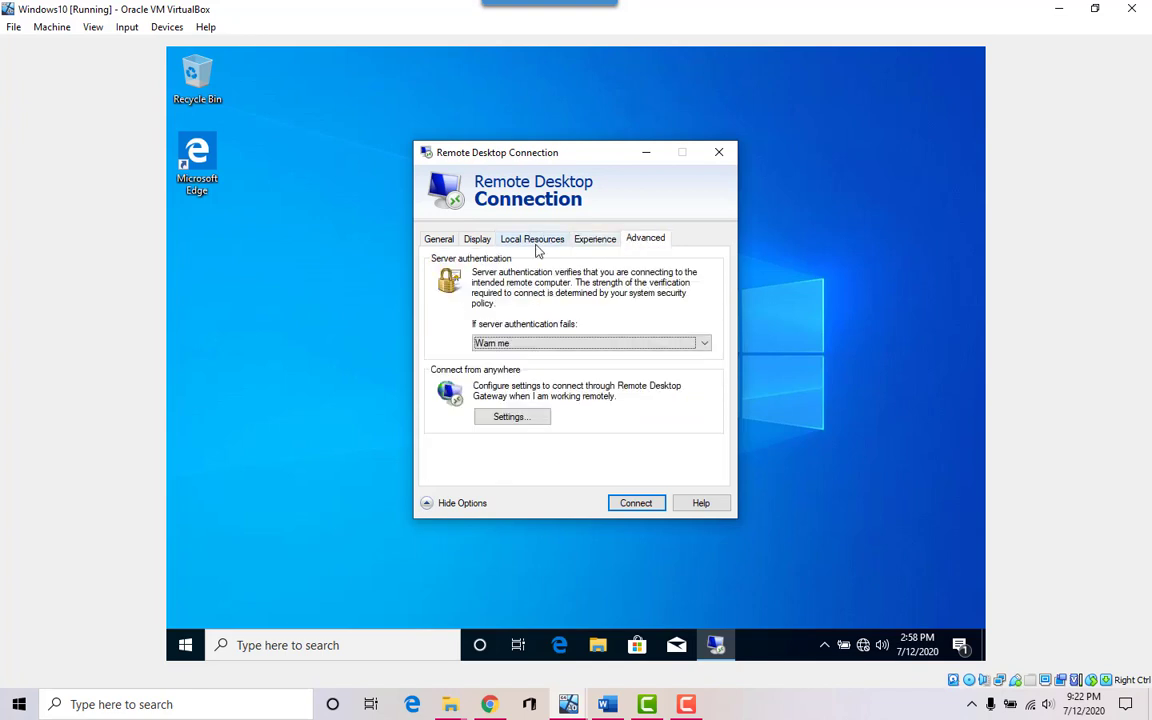
pyautogui.click(440, 239)
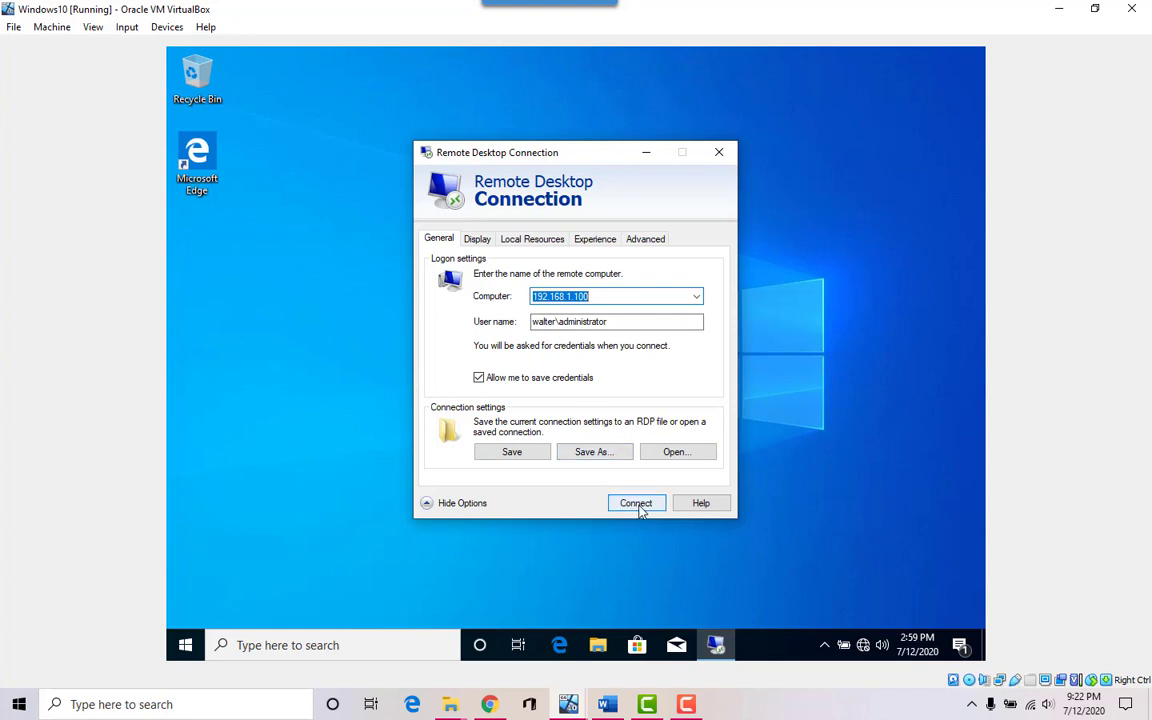
# - Connect to 192.168.1.100 with the administrator password and accept the untrusted certificate
pyautogui.click(635, 505)
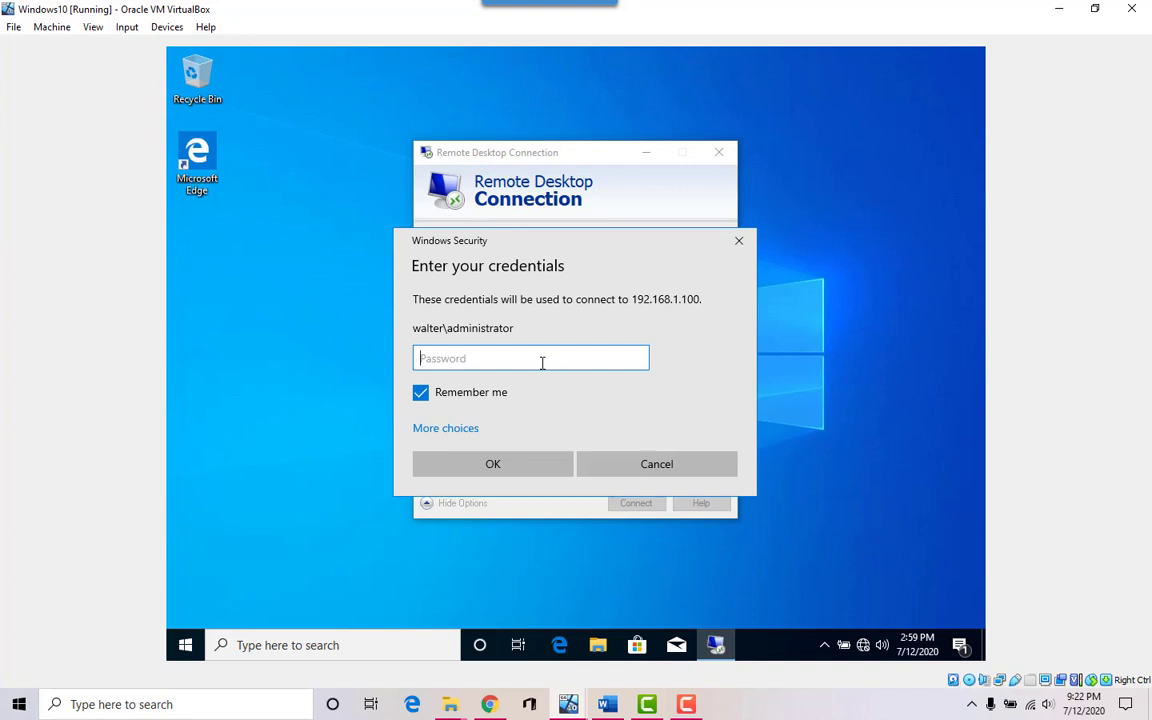
pyautogui.write('•••••••')
pyautogui.press('Return')
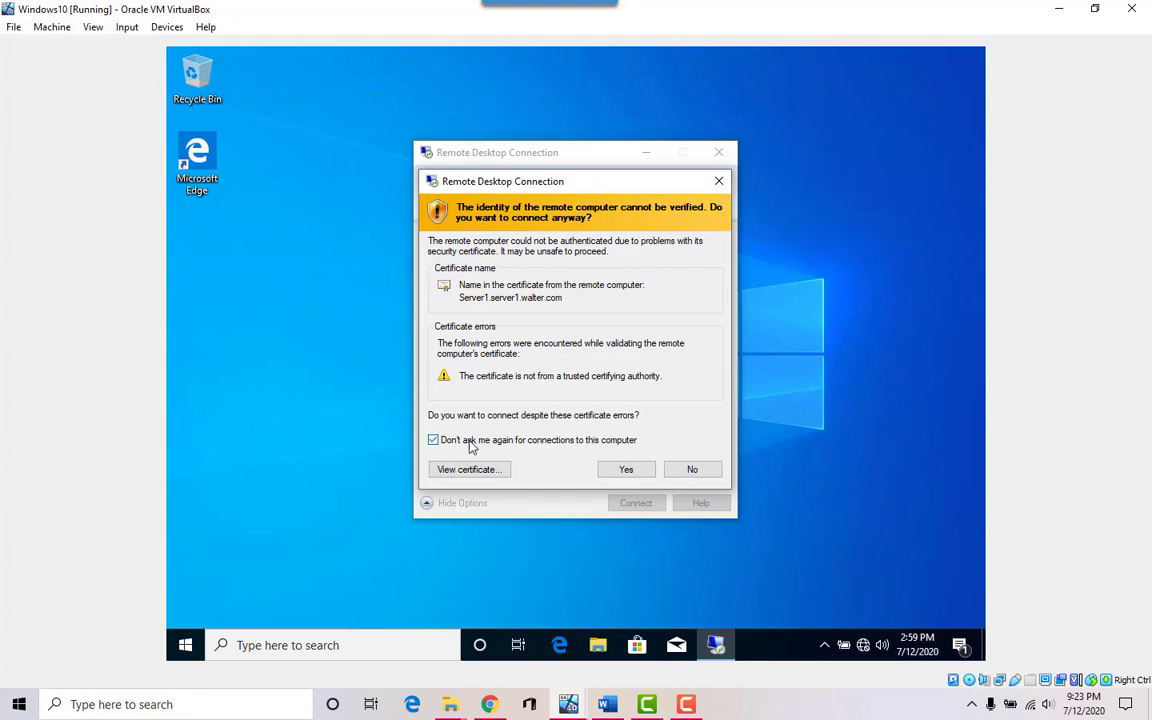
pyautogui.click(622, 470)
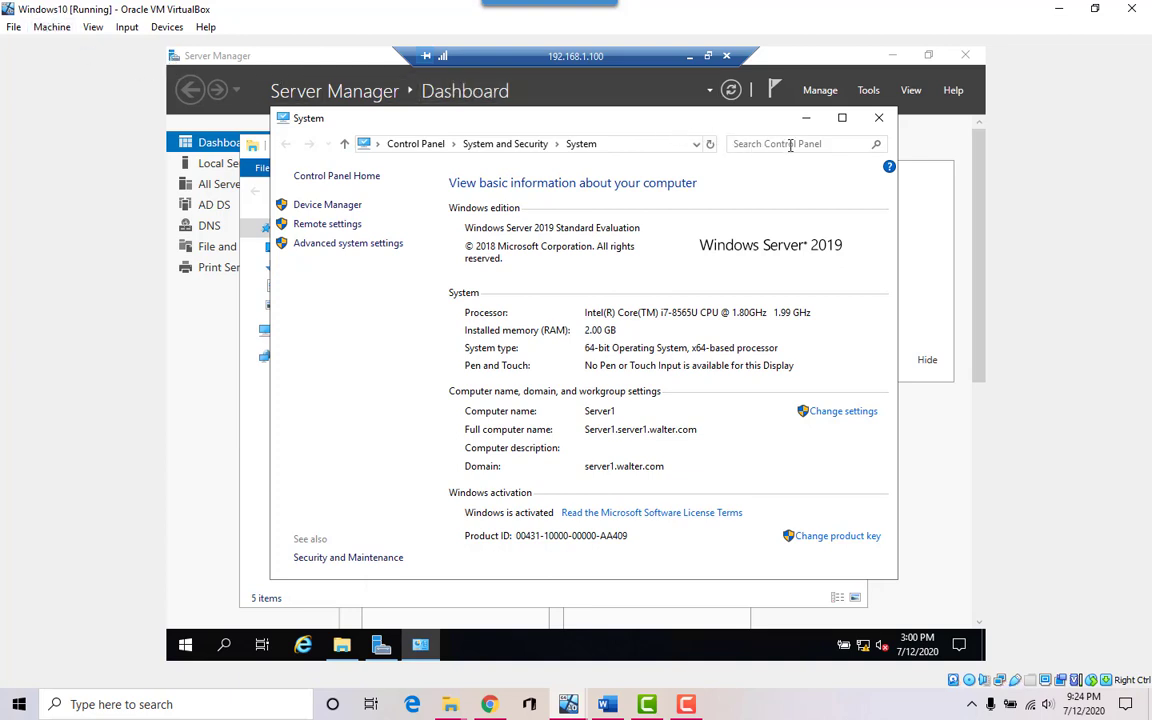
# - Close the remote System and File Explorer windows and launch Active Directory Users and Computers from Tools
pyautogui.moveTo(684, 121); pyautogui.dragTo(727, 128)
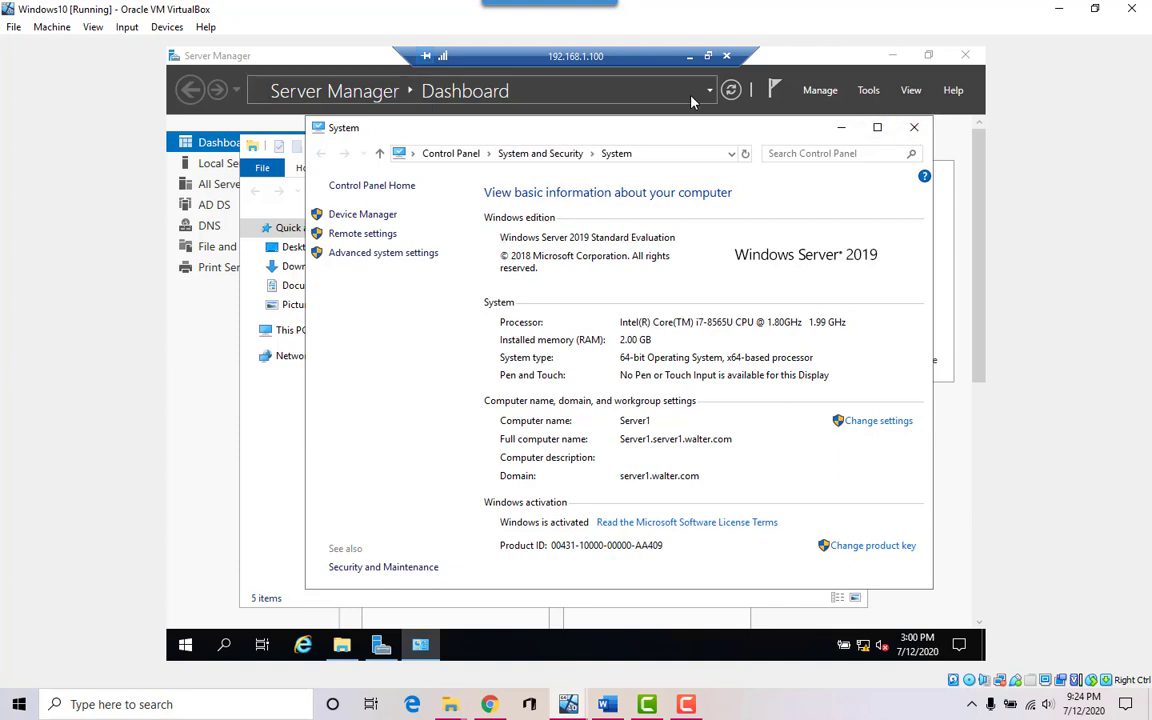
pyautogui.click(912, 131)
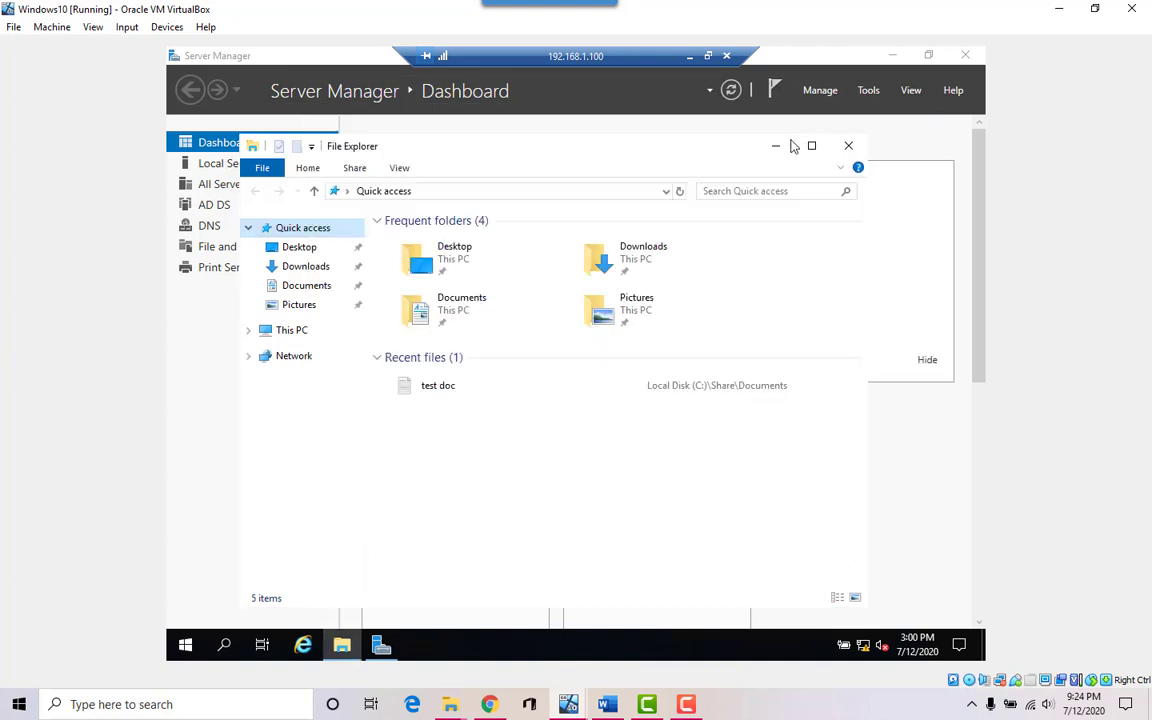
pyautogui.click(845, 147)
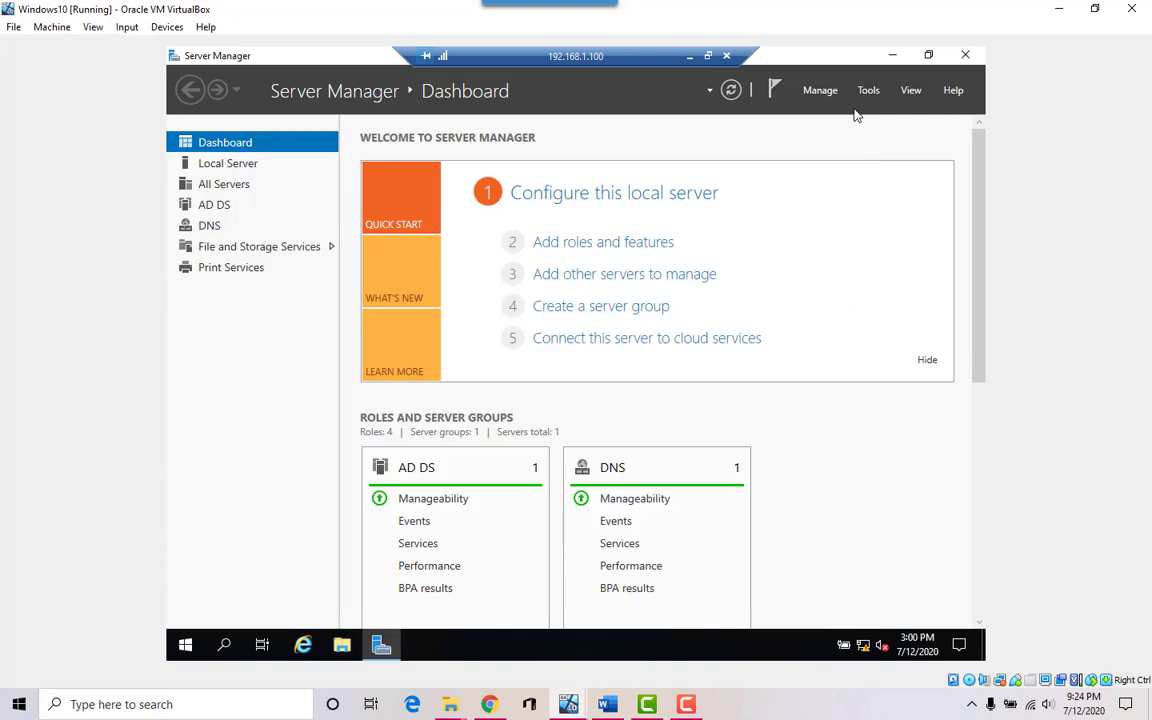
pyautogui.click(867, 92)
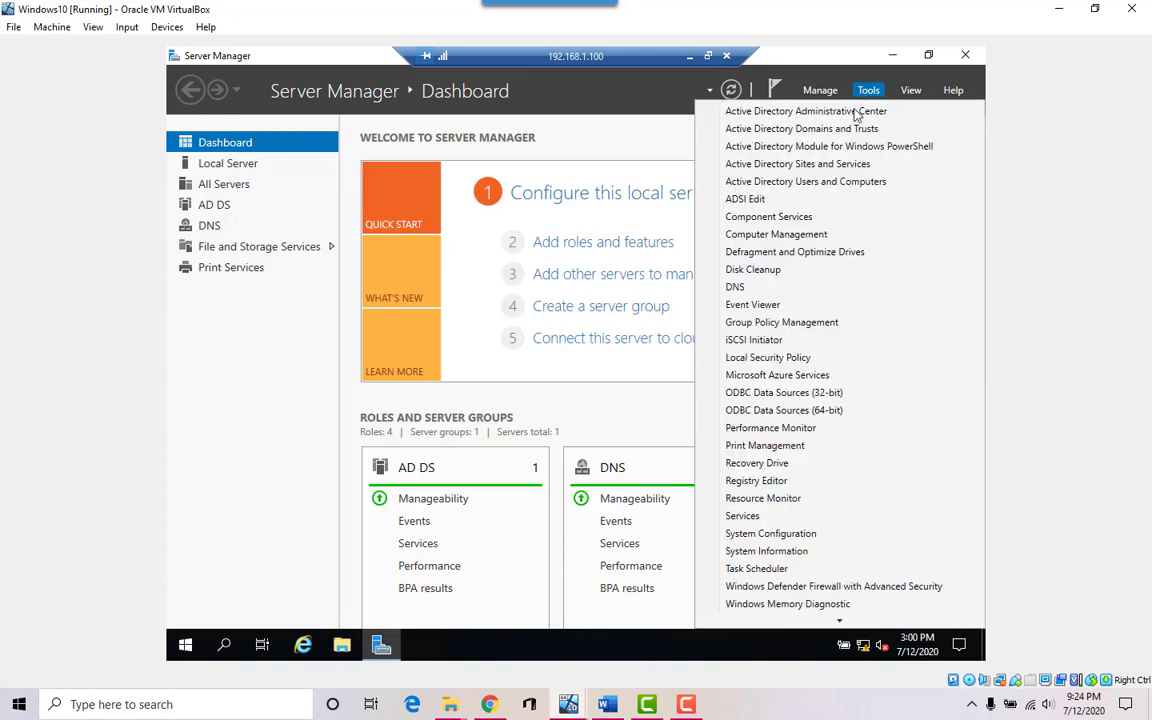
pyautogui.click(806, 182)
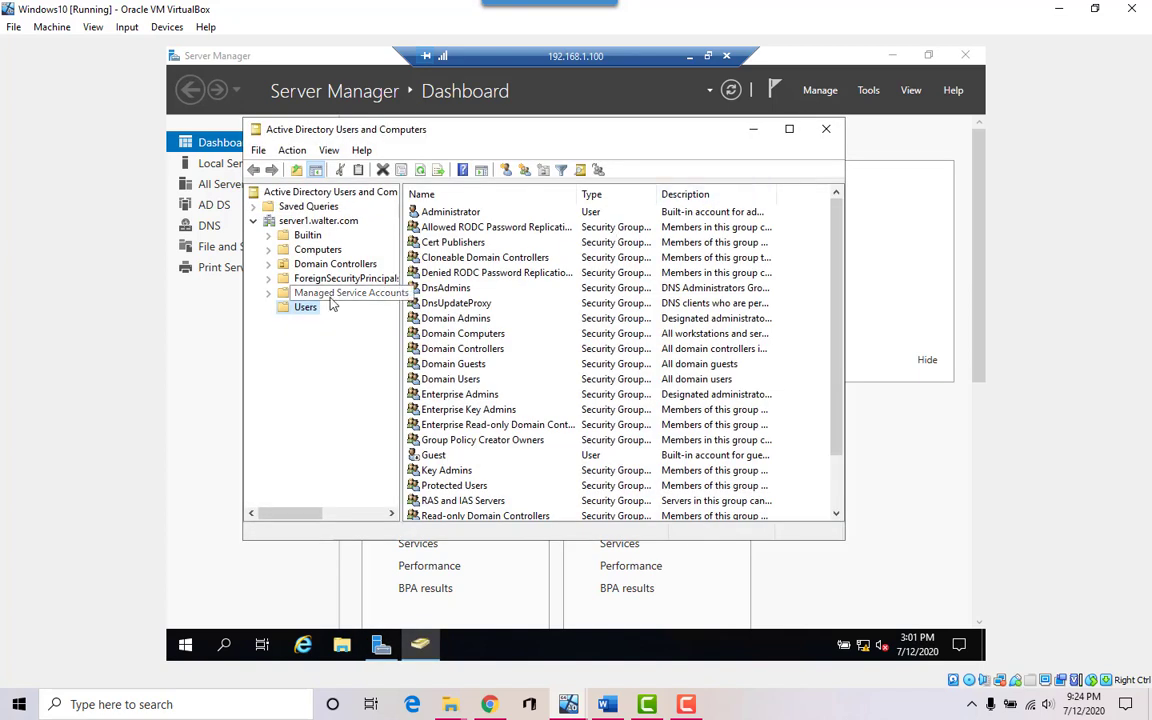
# - Start a new user in the Users container and enter user2's name and logon name
pyautogui.rightClick(306, 311)
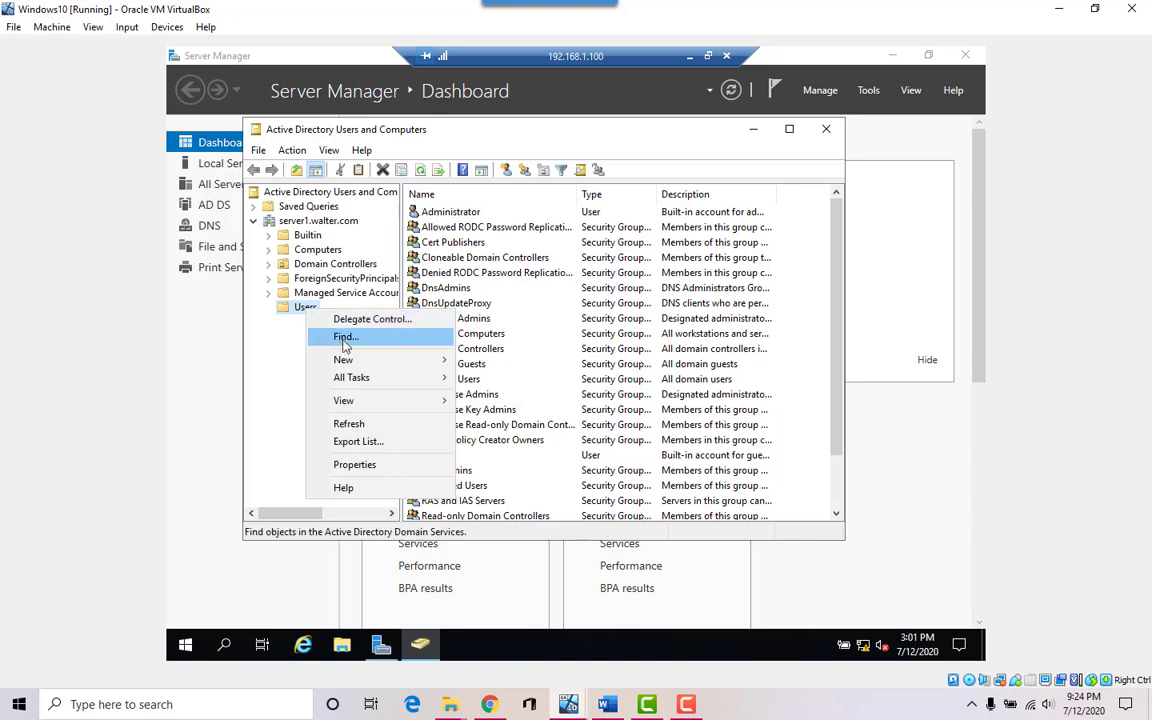
pyautogui.moveTo(376, 364)
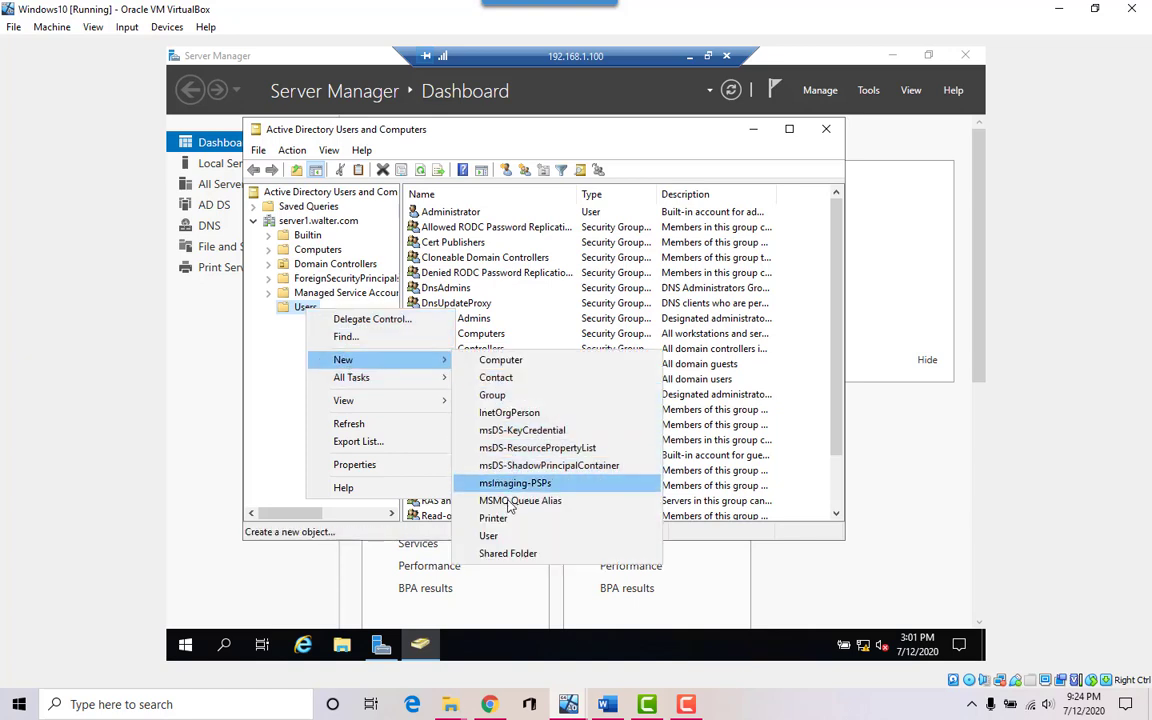
pyautogui.click(486, 536)
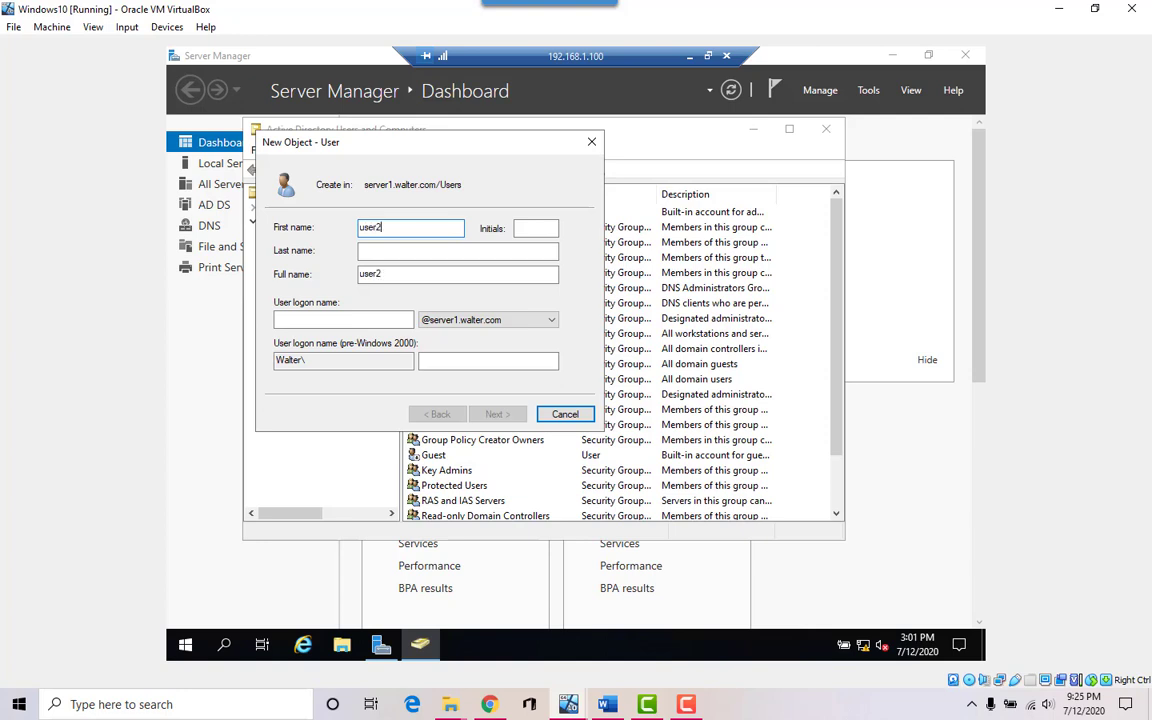
pyautogui.press('Tab')
pyautogui.press('Tab')
pyautogui.press('Tab')
pyautogui.press('Tab')
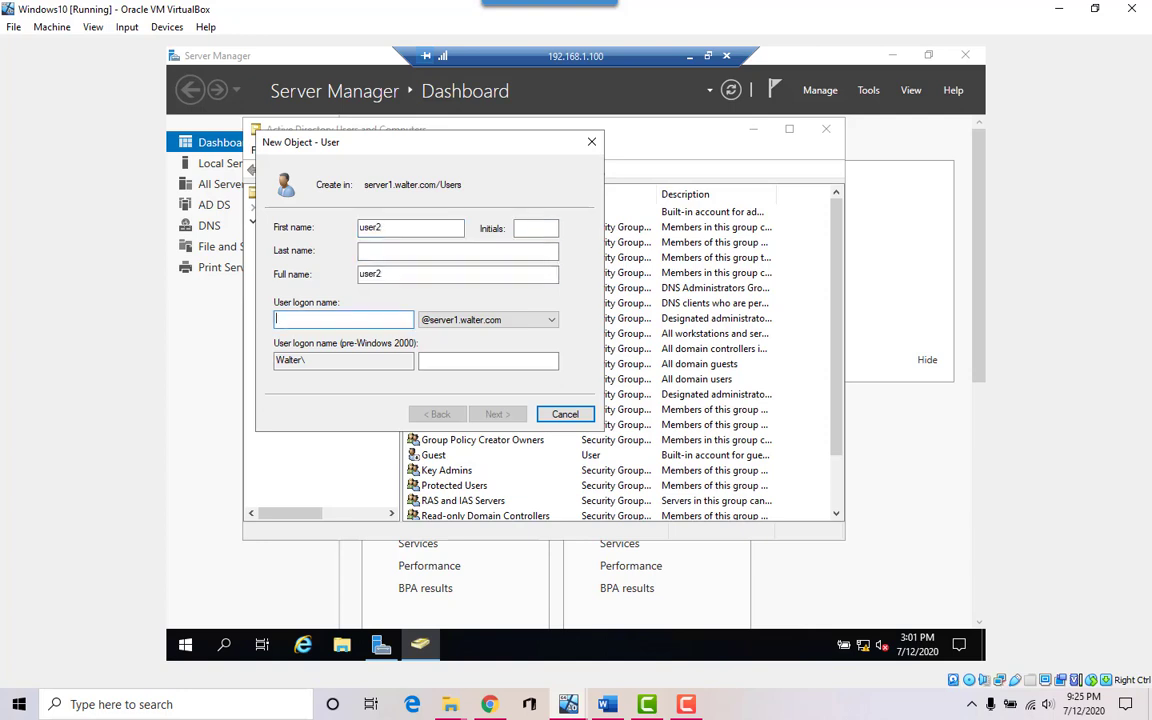
pyautogui.write('user2')
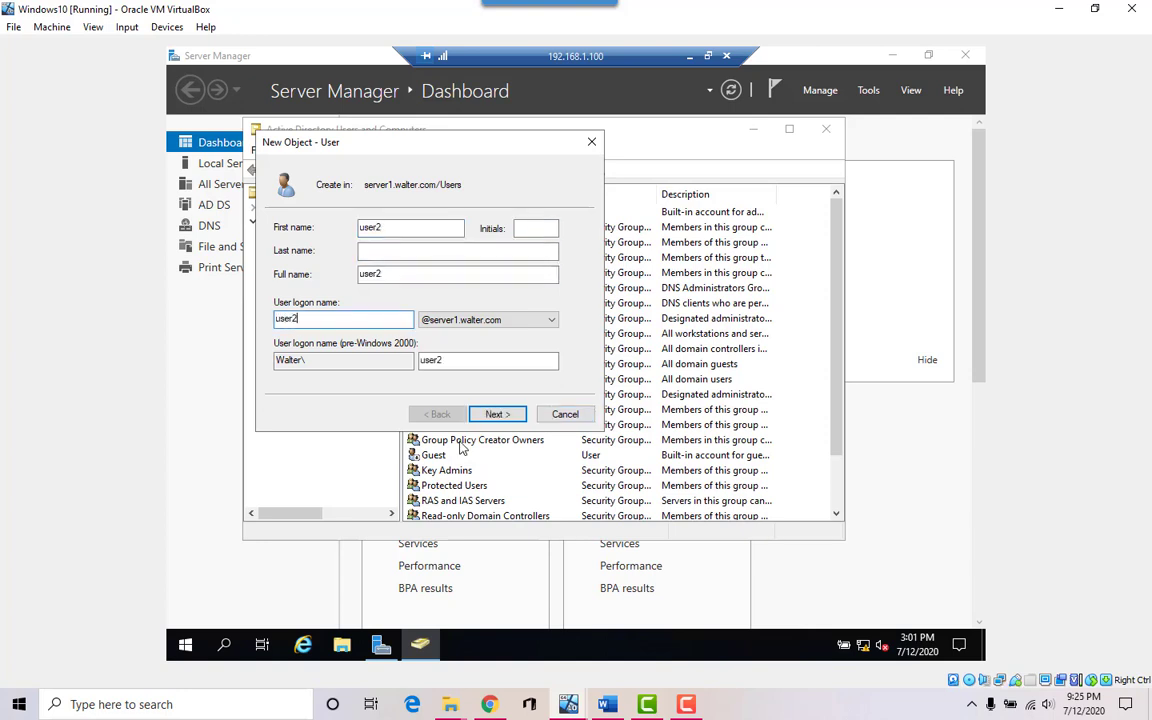
pyautogui.click(499, 414)
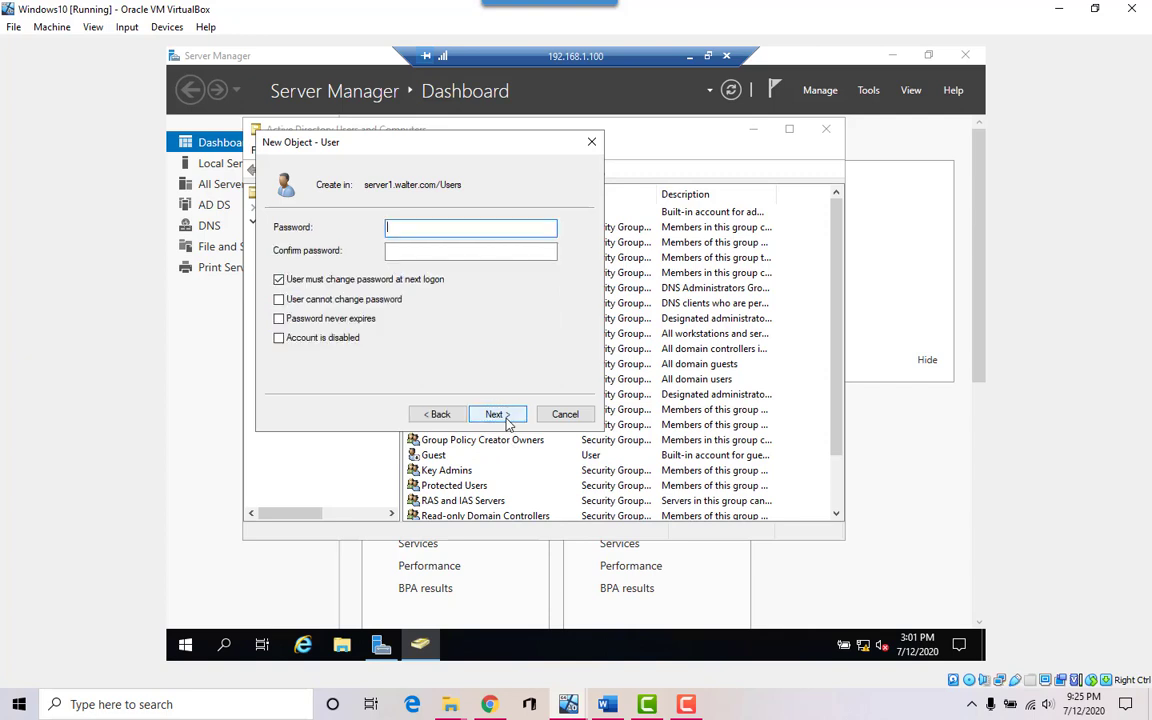
# - Set user2's password with change at next logon required, finish the account, and close the console
pyautogui.click(360, 299)
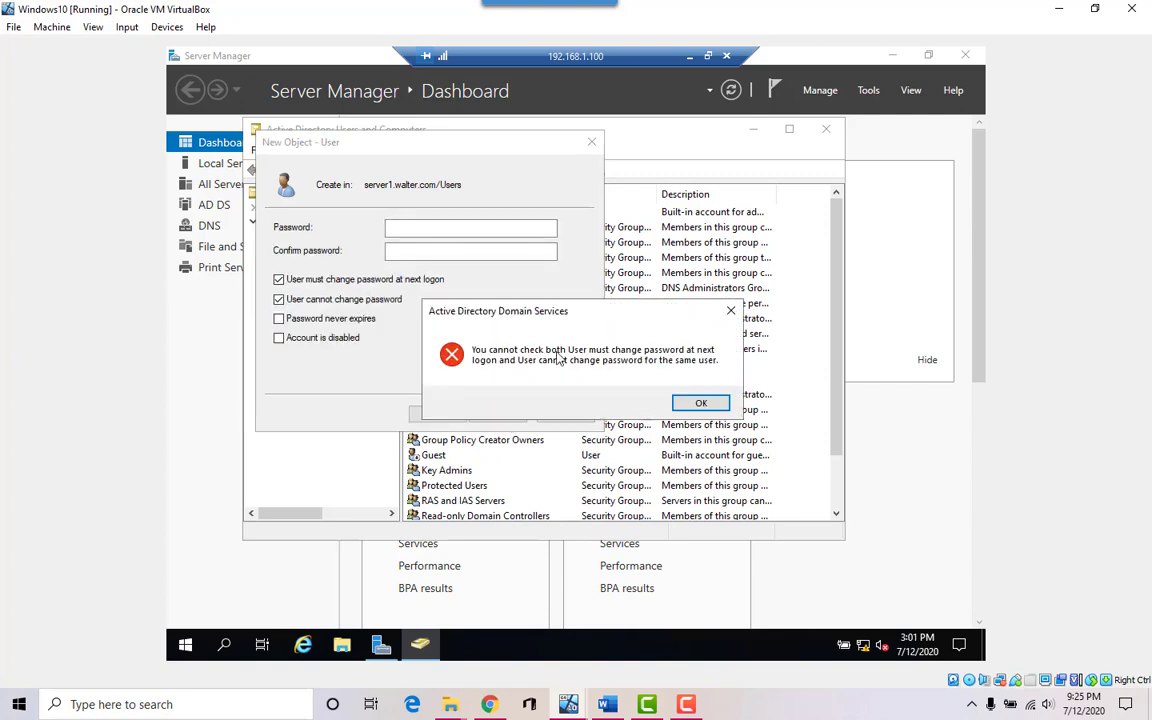
pyautogui.click(700, 402)
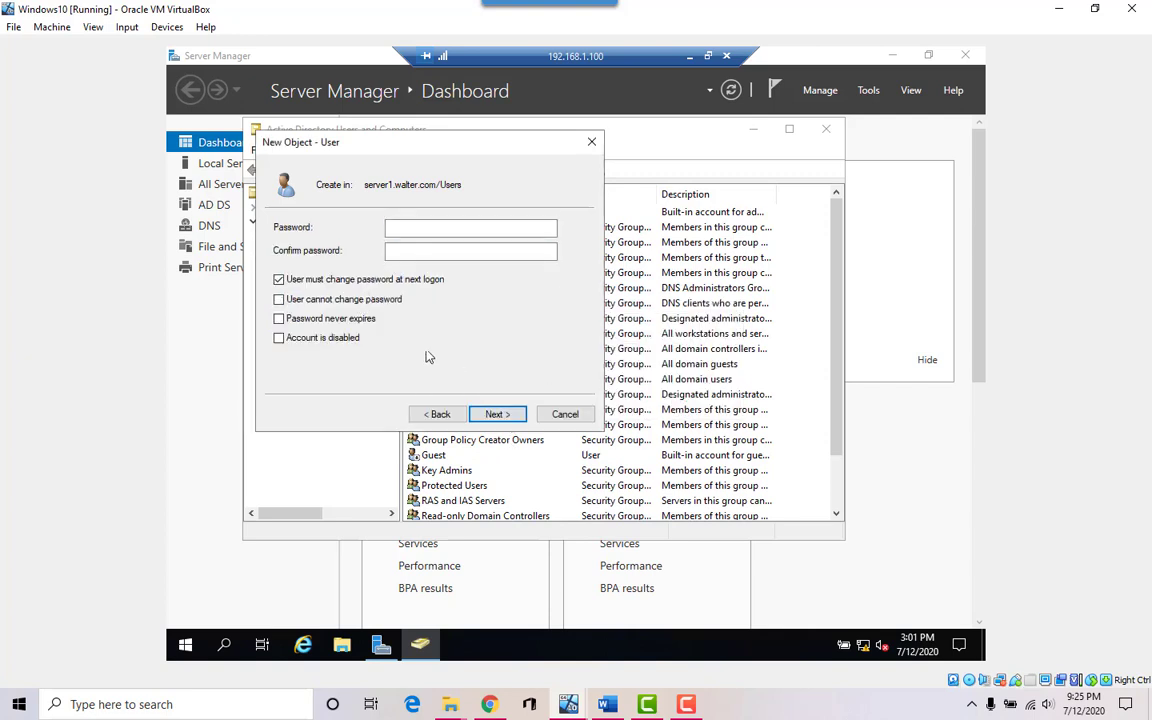
pyautogui.click(415, 228)
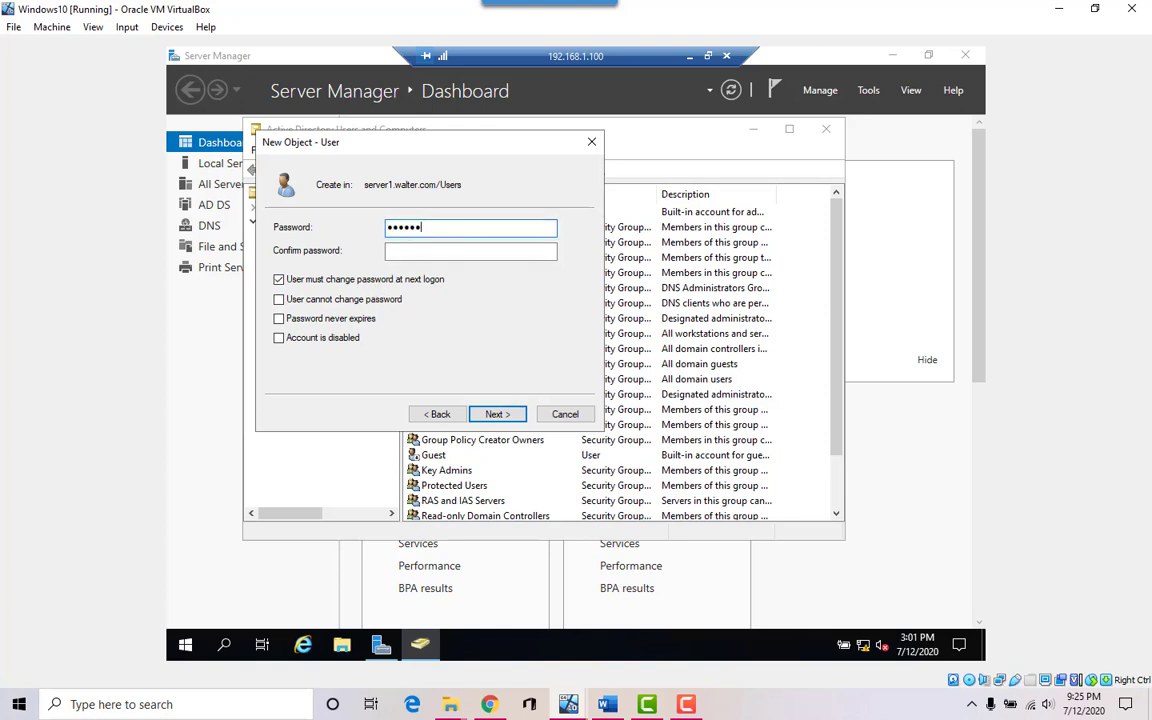
pyautogui.write('1')
pyautogui.press('Tab')
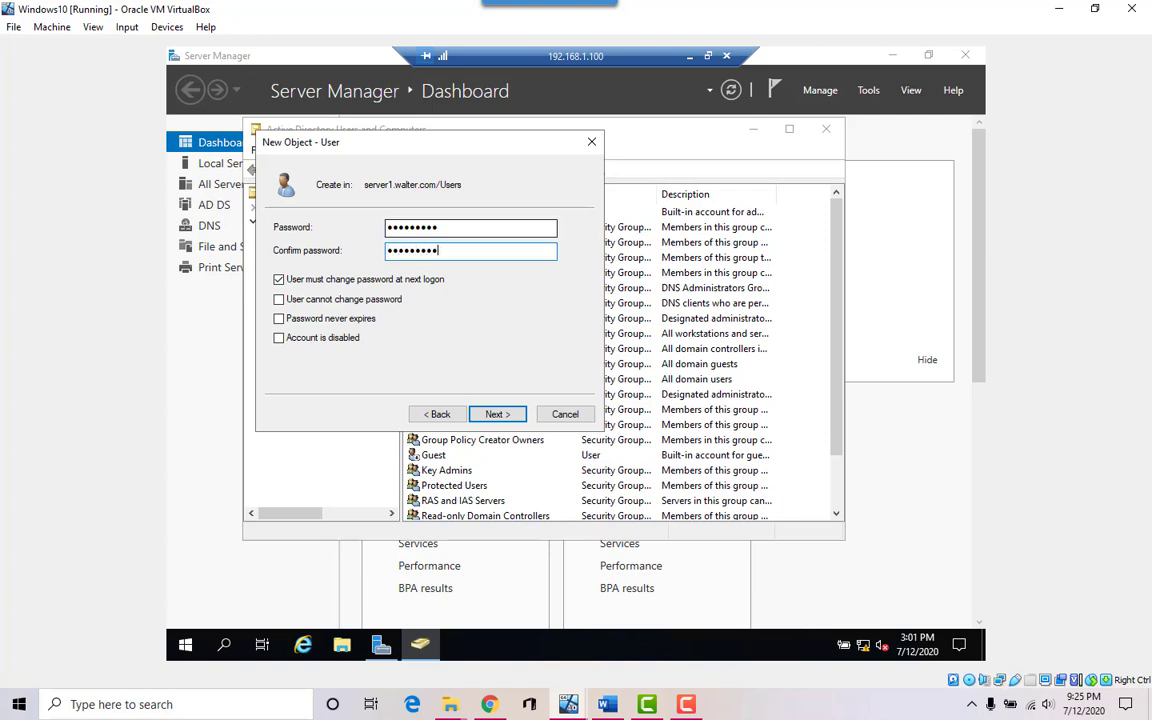
pyautogui.click(497, 413)
pyautogui.click(483, 419)
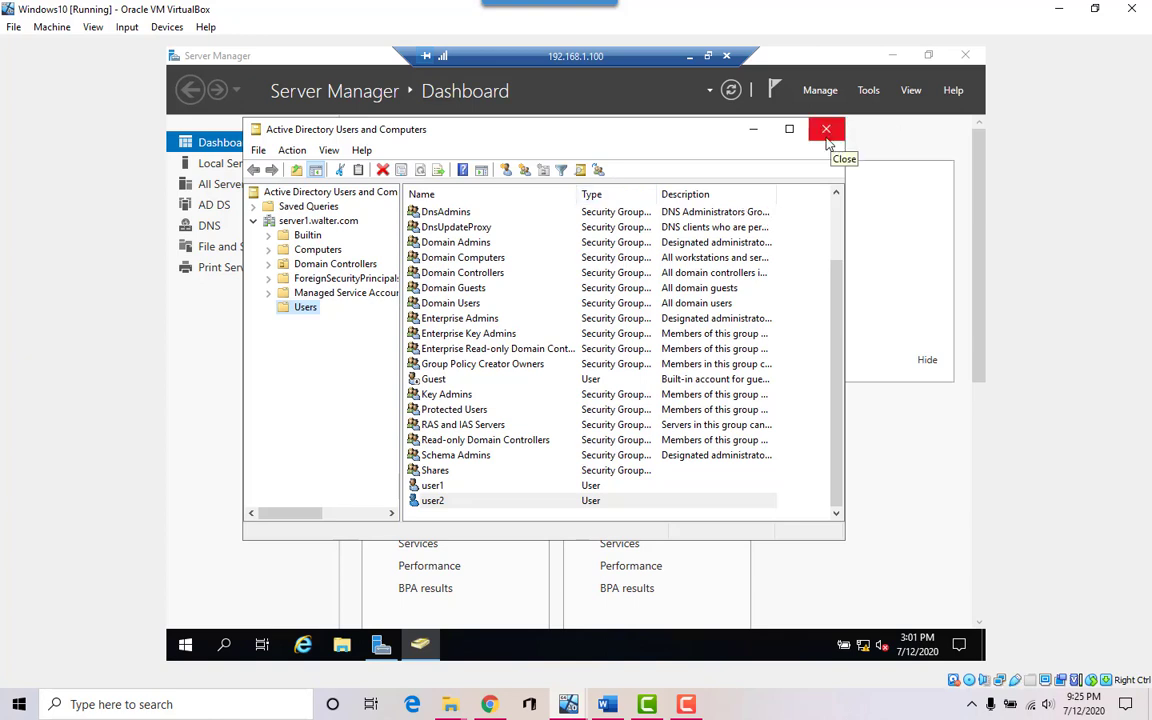
pyautogui.click(827, 138)
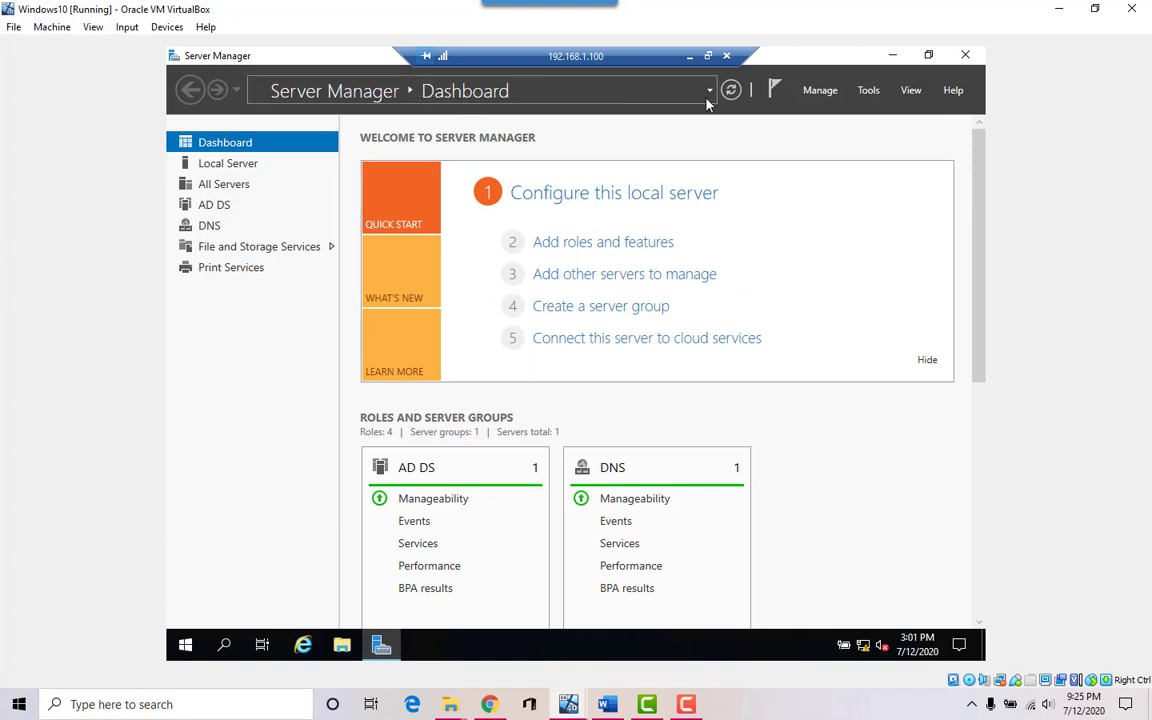
pyautogui.click(866, 91)
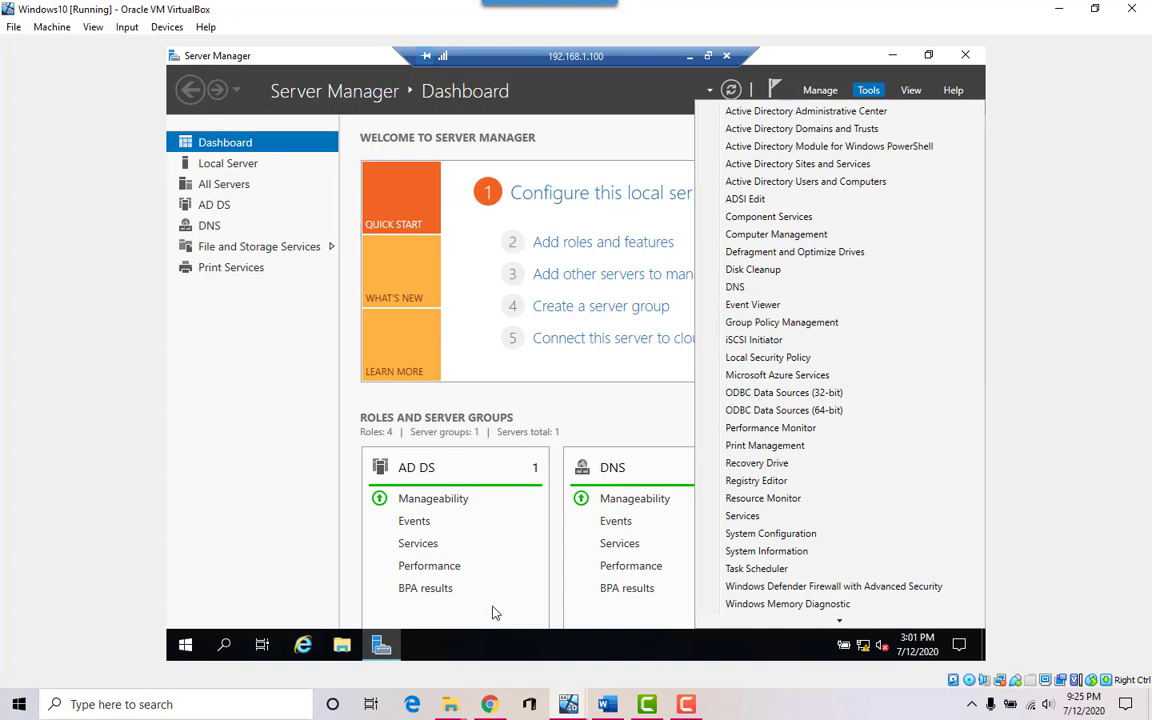
pyautogui.moveTo(568, 700)
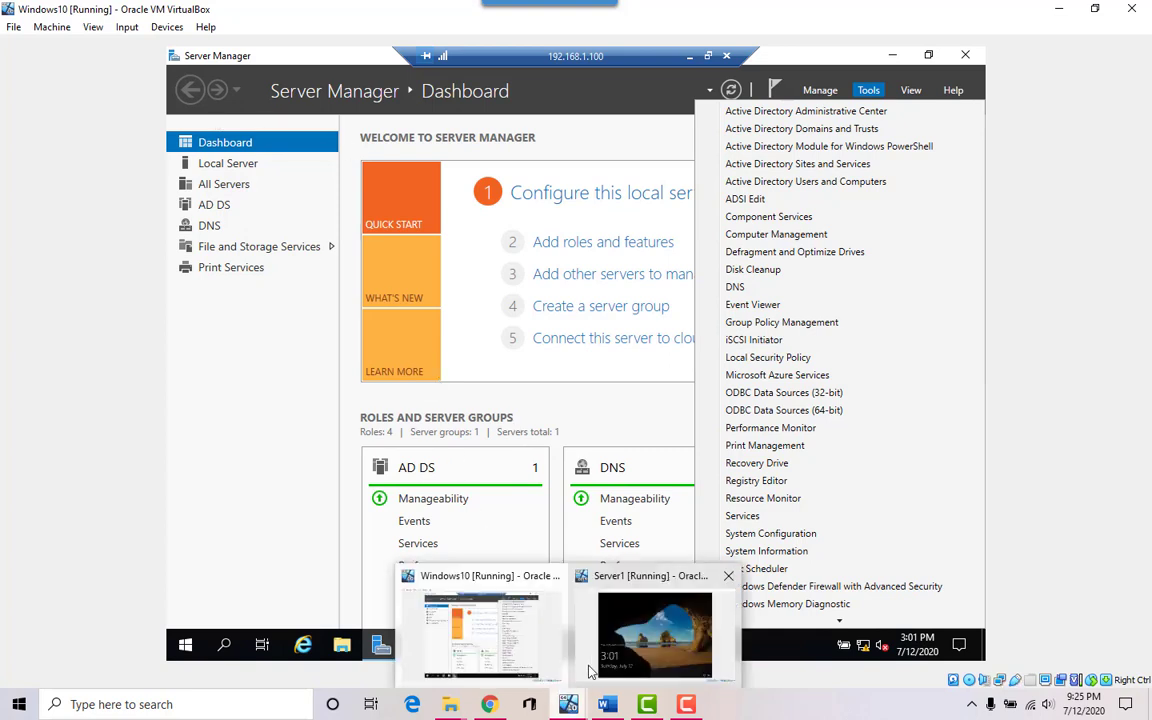
pyautogui.click(592, 668)
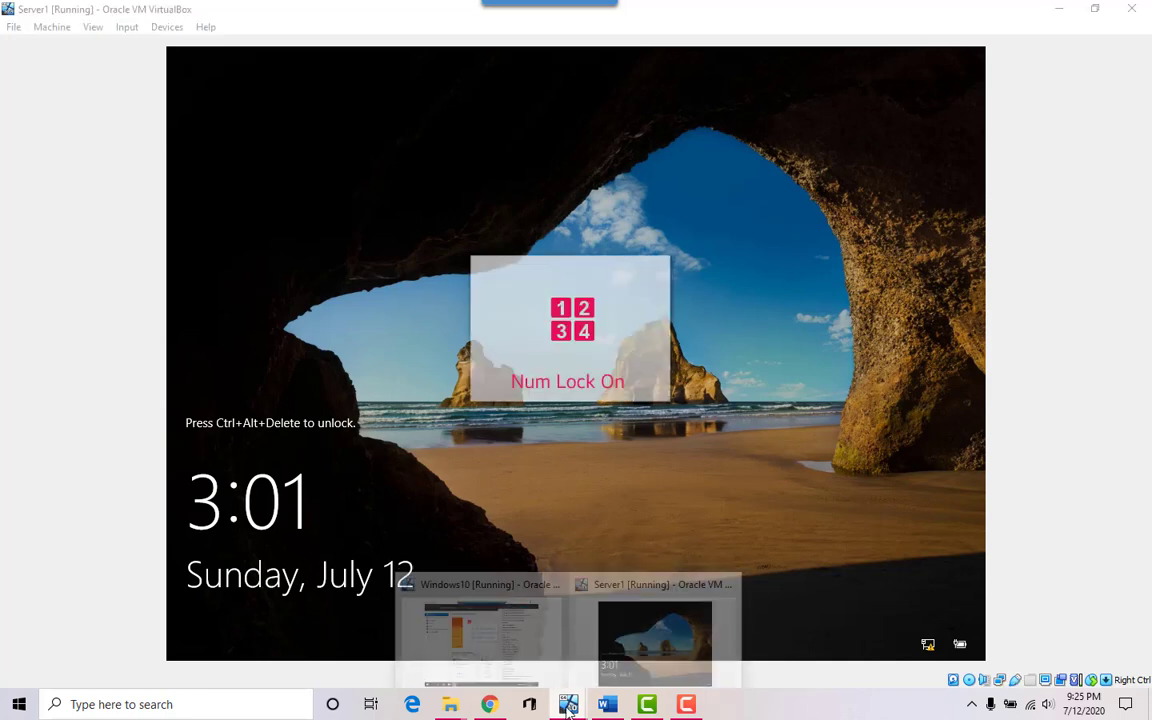
pyautogui.click(509, 647)
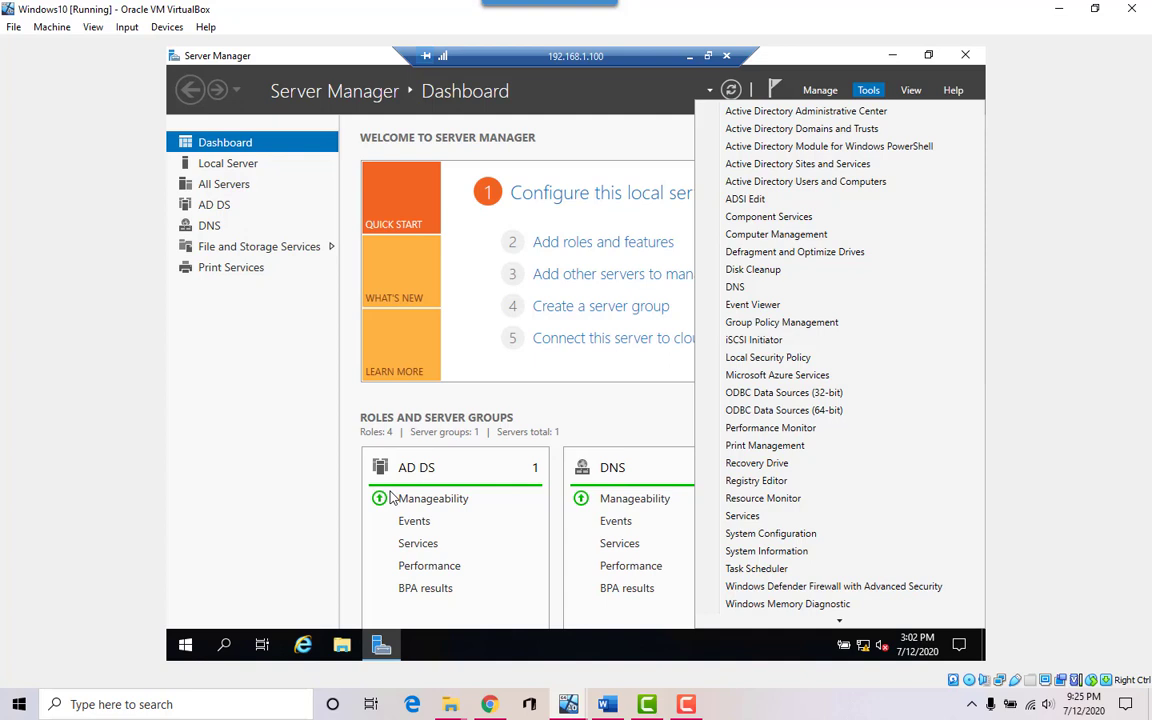
# - Shut down Server1 from the remote Start menu, confirming with the chosen reason
pyautogui.click(188, 647)
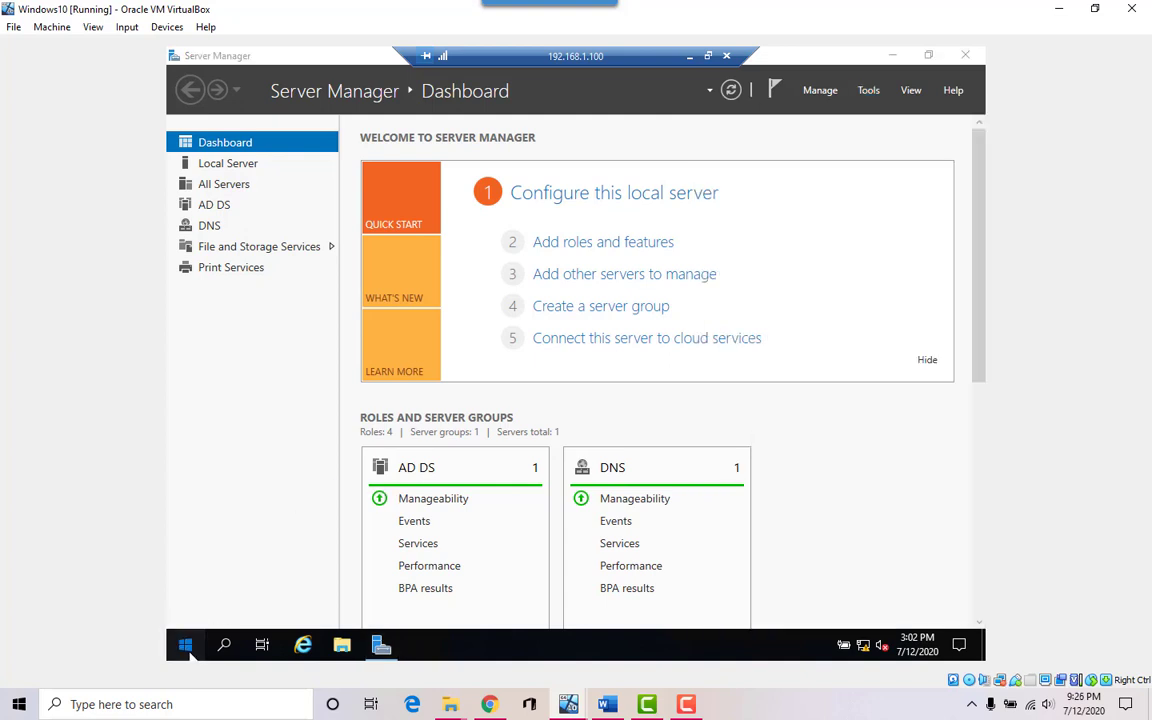
pyautogui.click(187, 614)
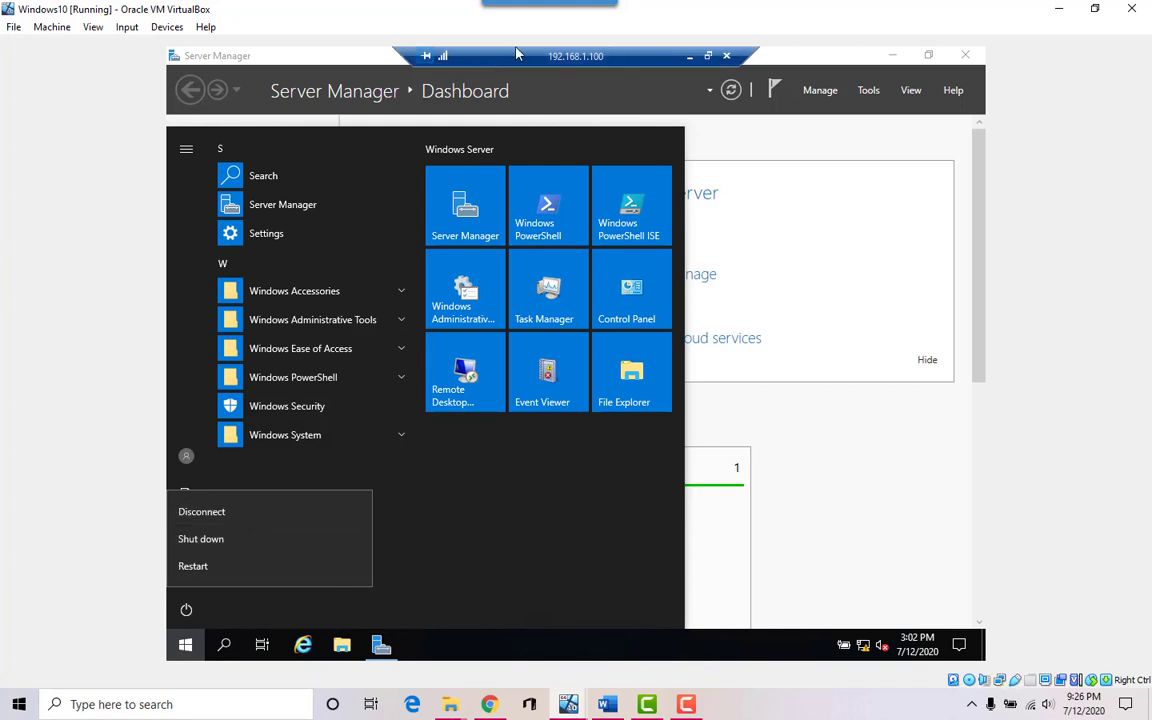
pyautogui.click(213, 540)
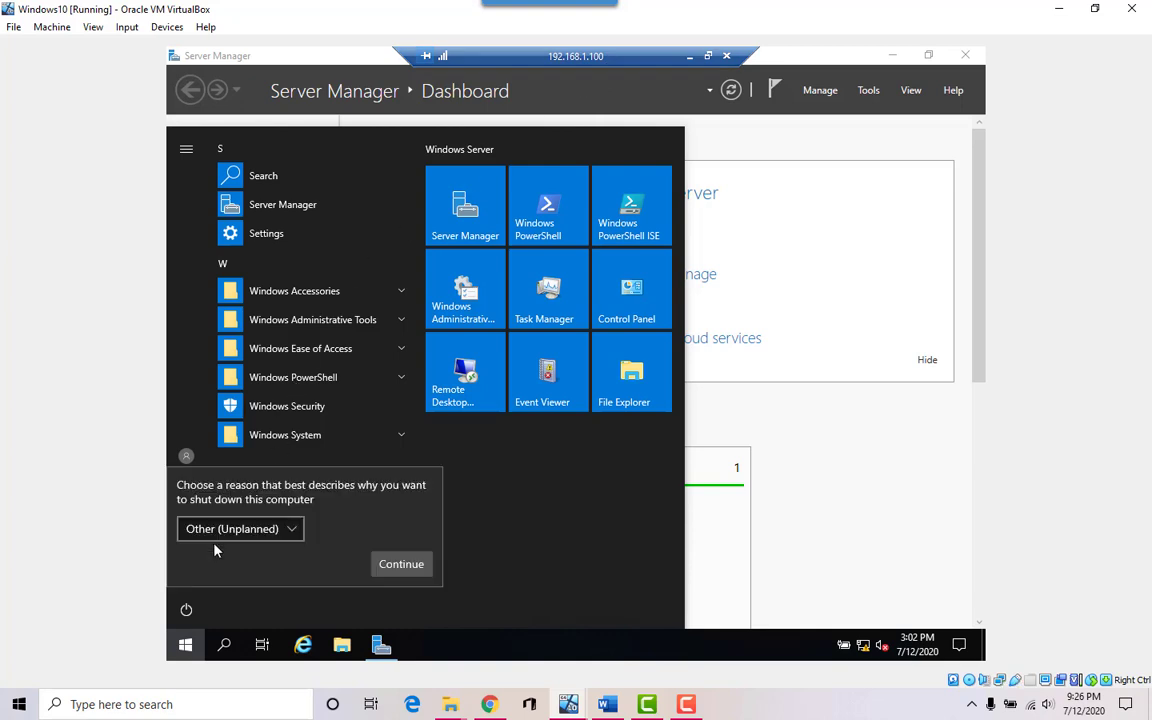
pyautogui.click(400, 565)
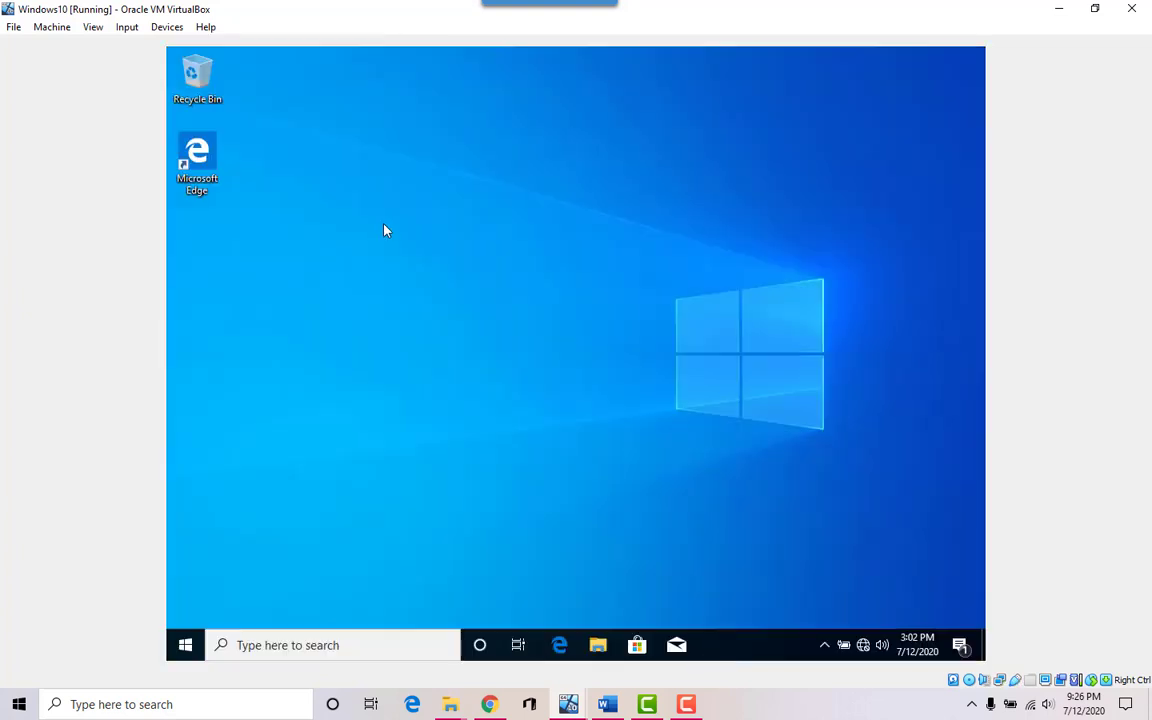
# - Check the Server1 VM window powering off, then return to the Windows10 VM
pyautogui.click(568, 704)
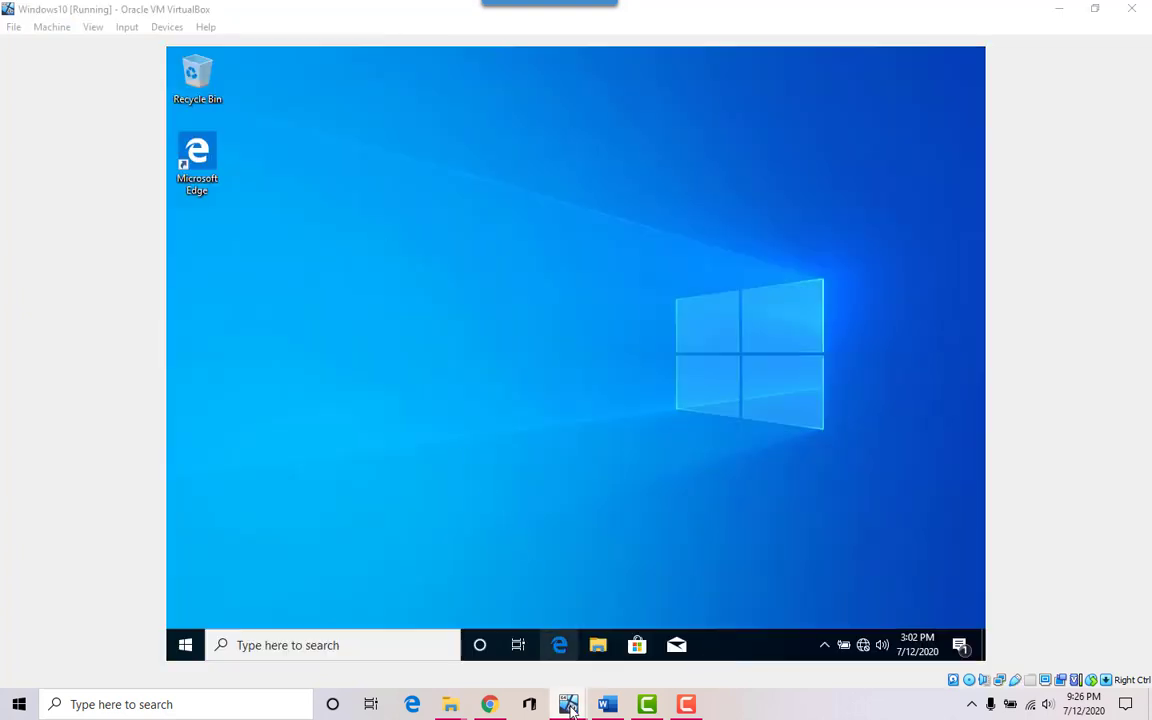
pyautogui.click(655, 625)
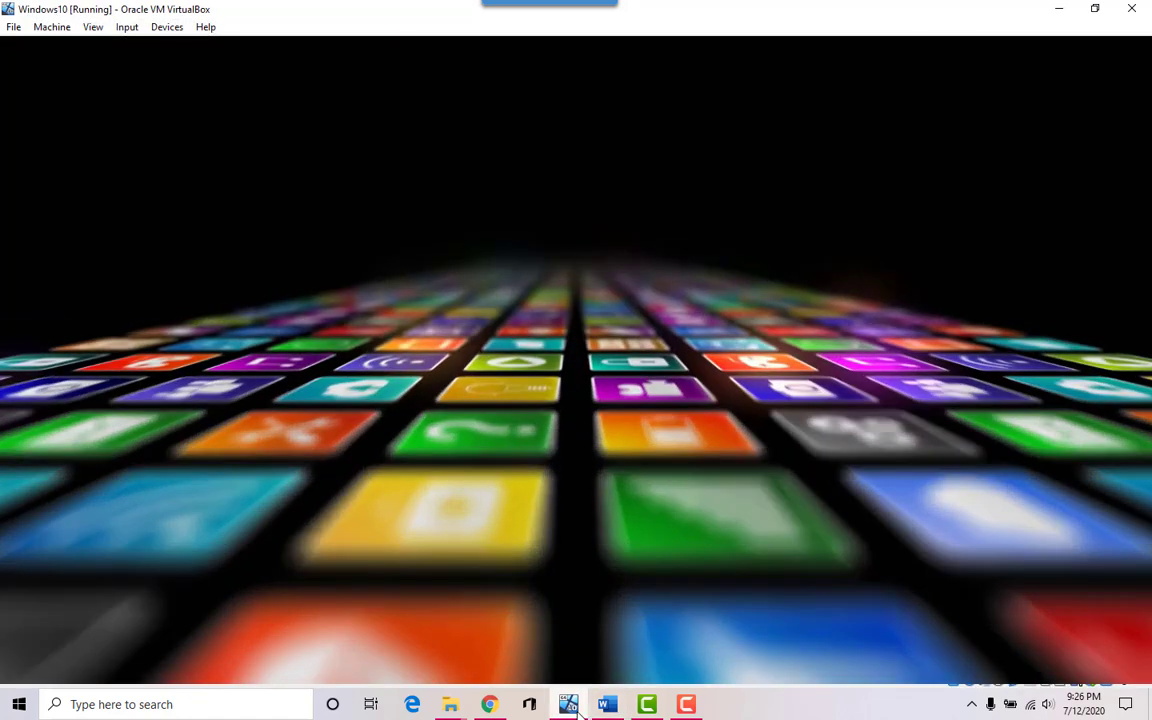
pyautogui.click(568, 706)
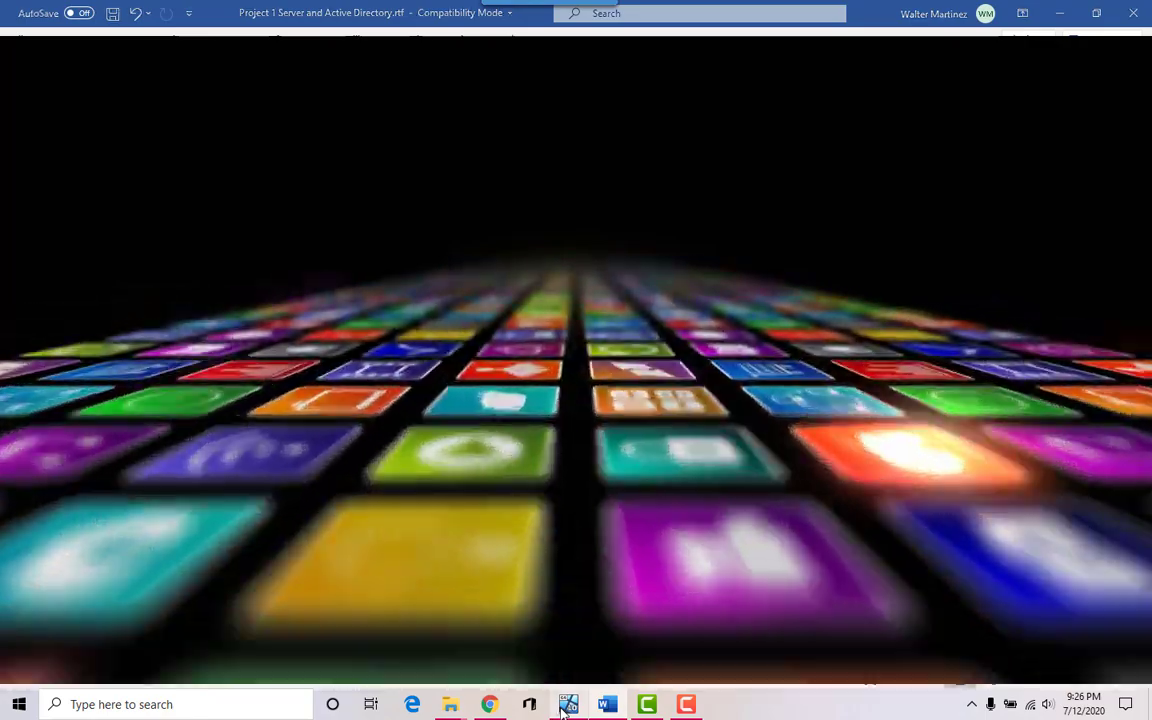
pyautogui.click(566, 706)
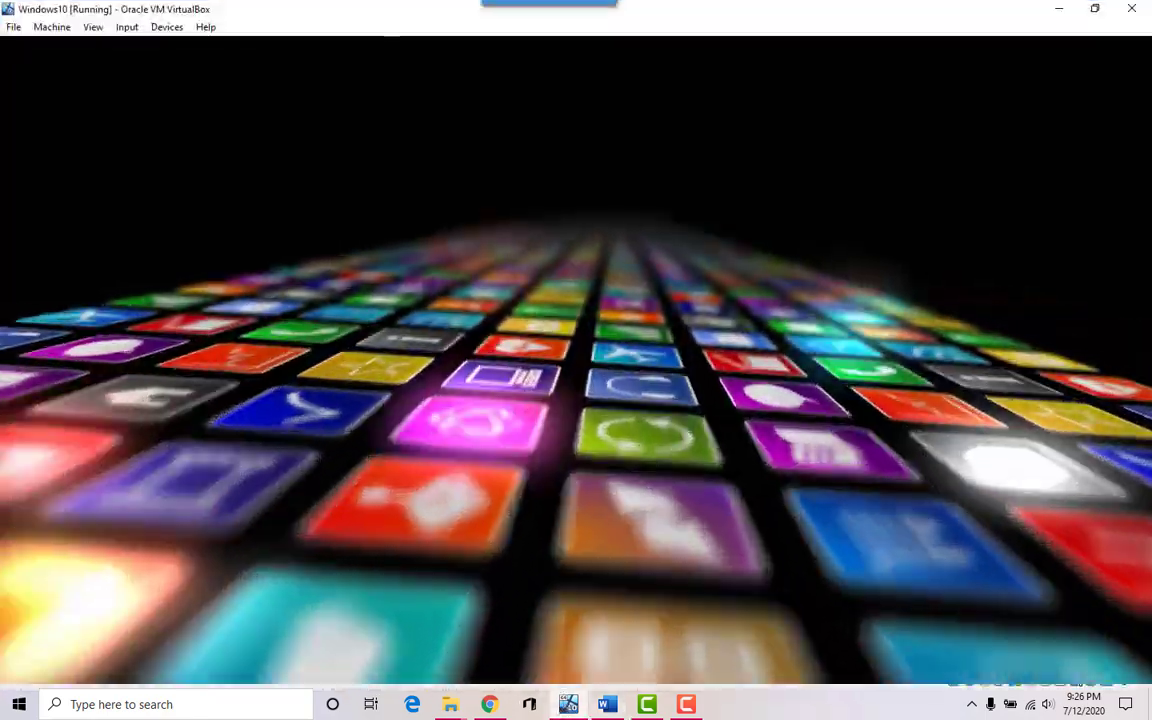